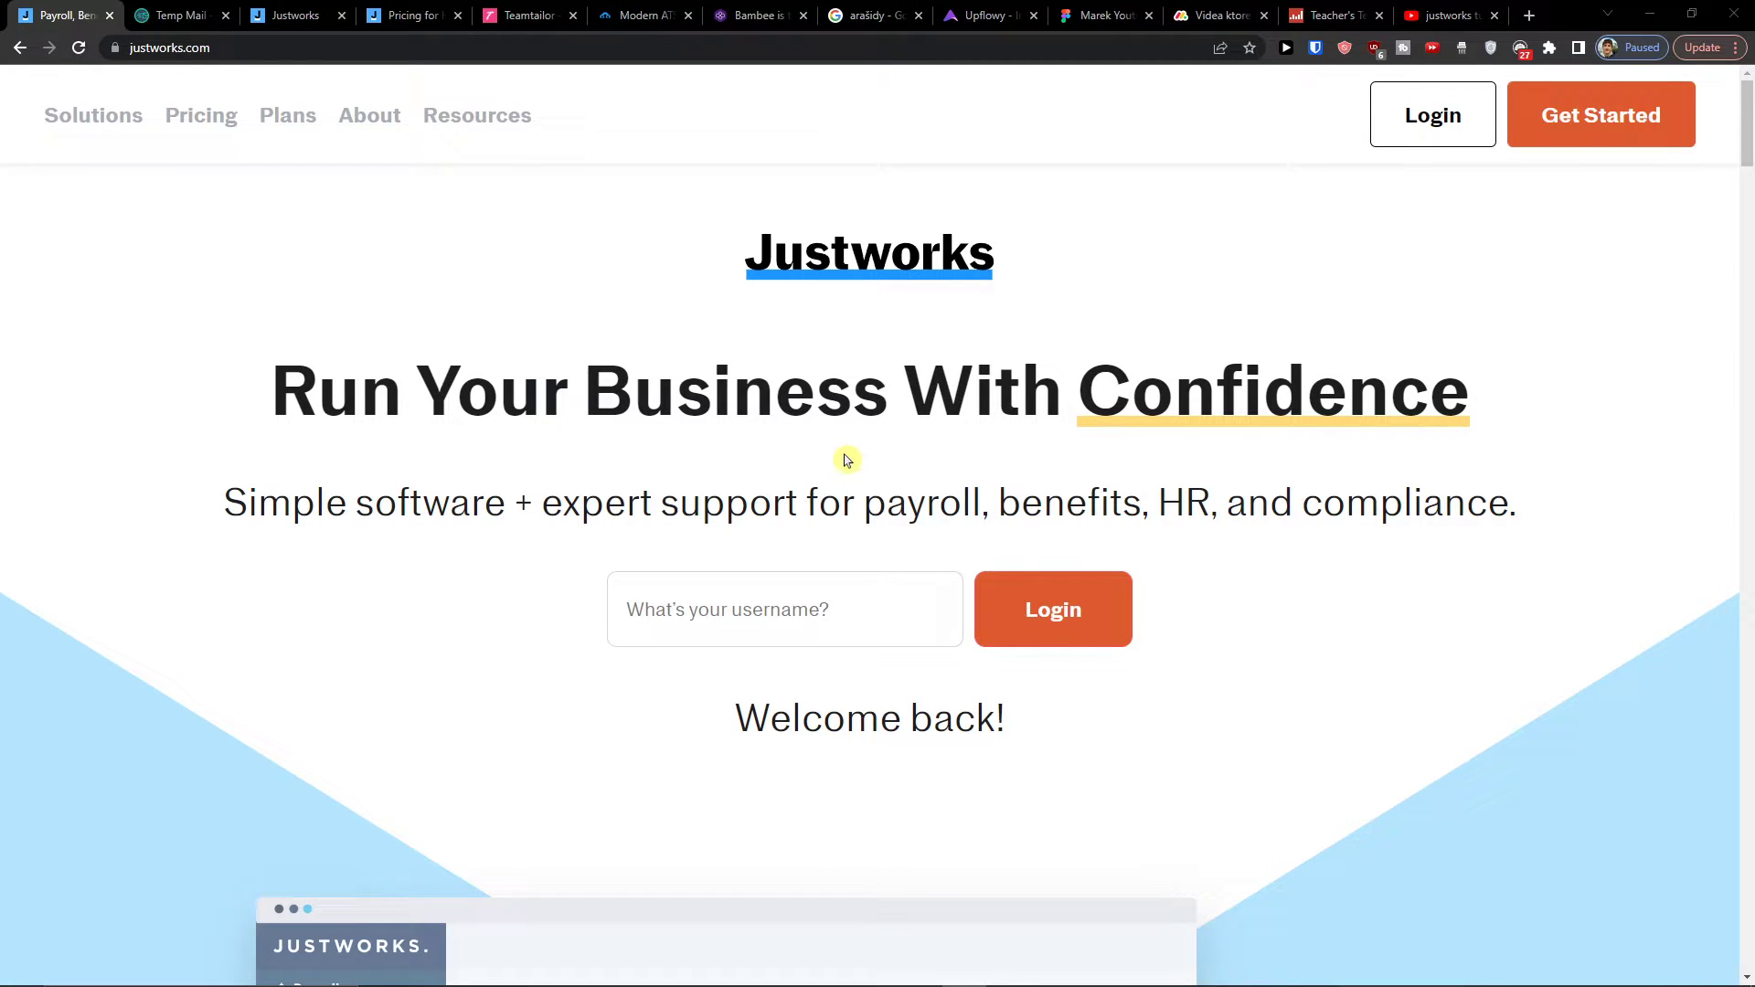
Step: Highlight the homepage headline and the word 'compliance', then begin sign-up with Get Started
drag(183, 414, 1341, 502)
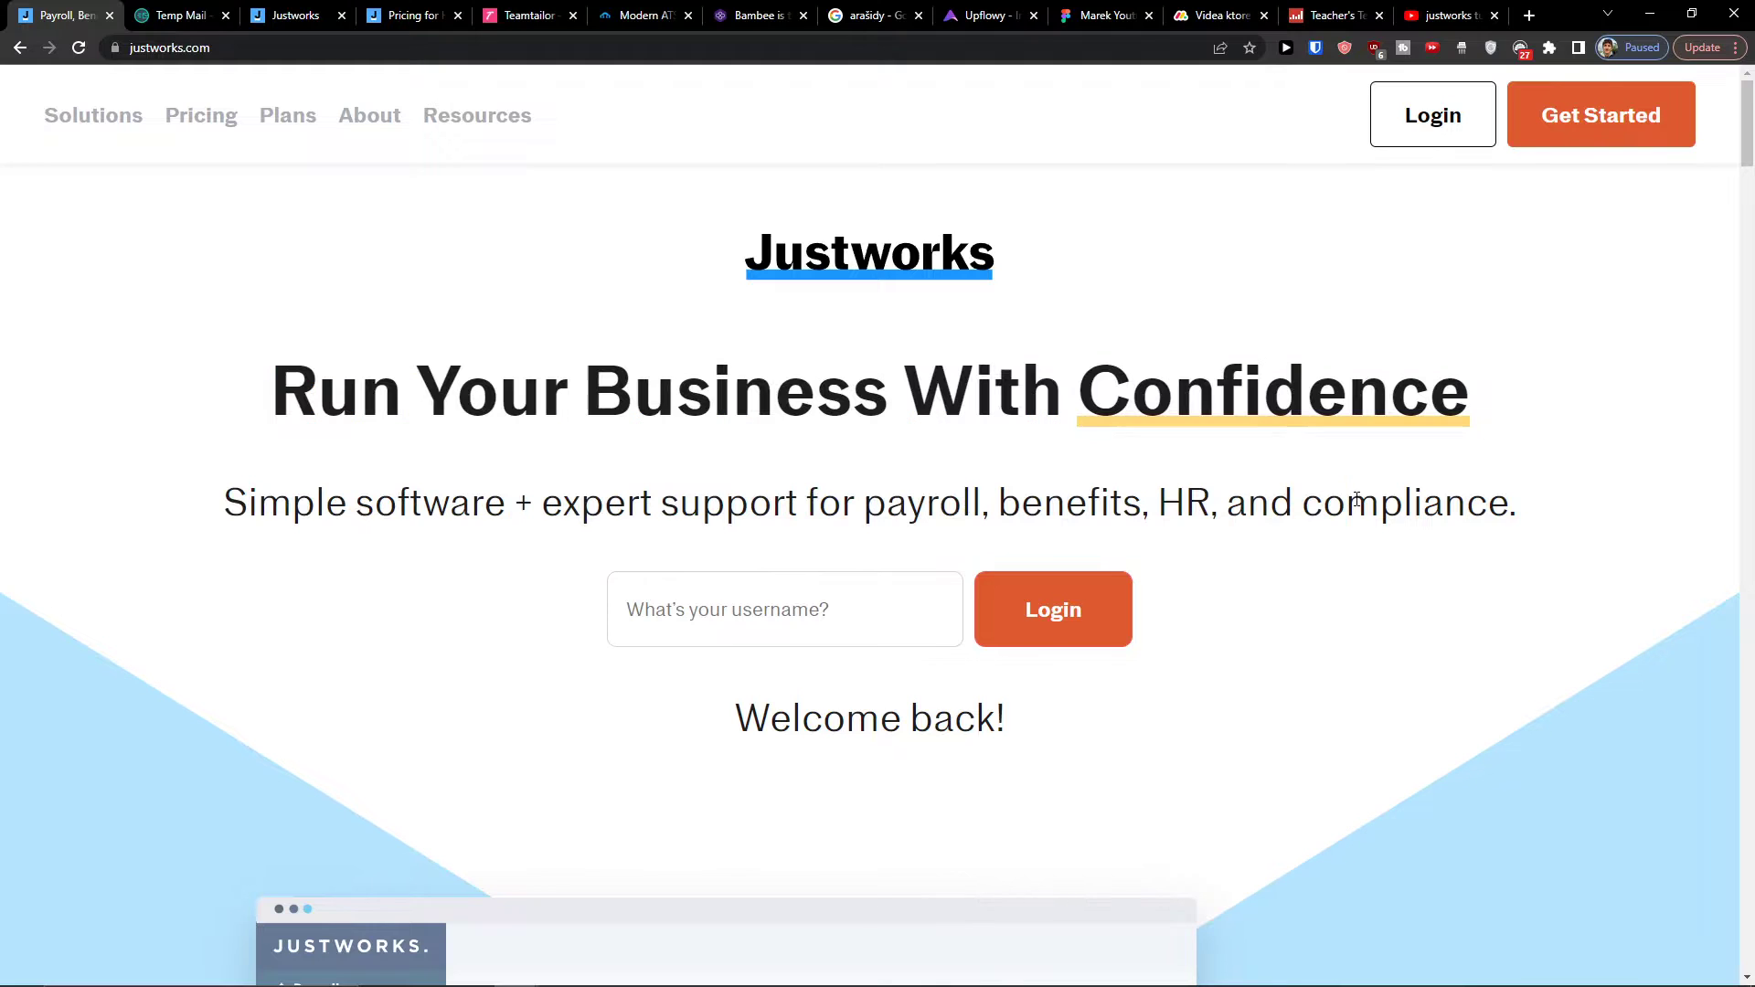
double_click(1356, 500)
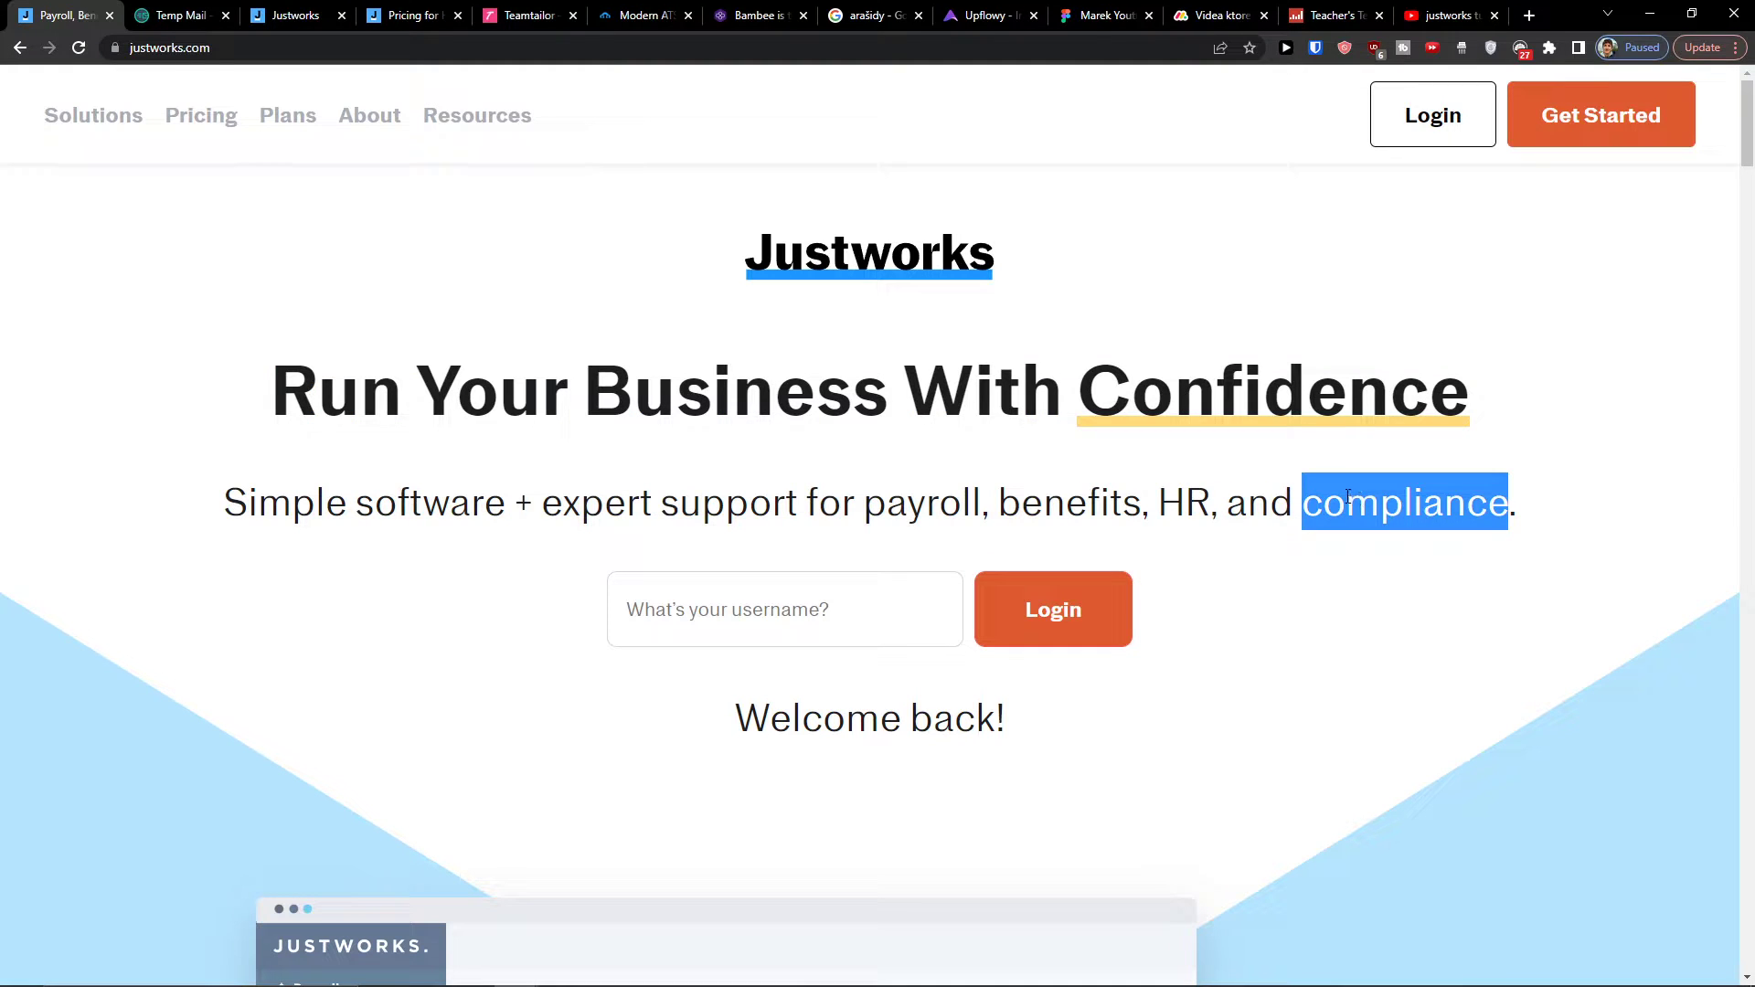
click(1609, 135)
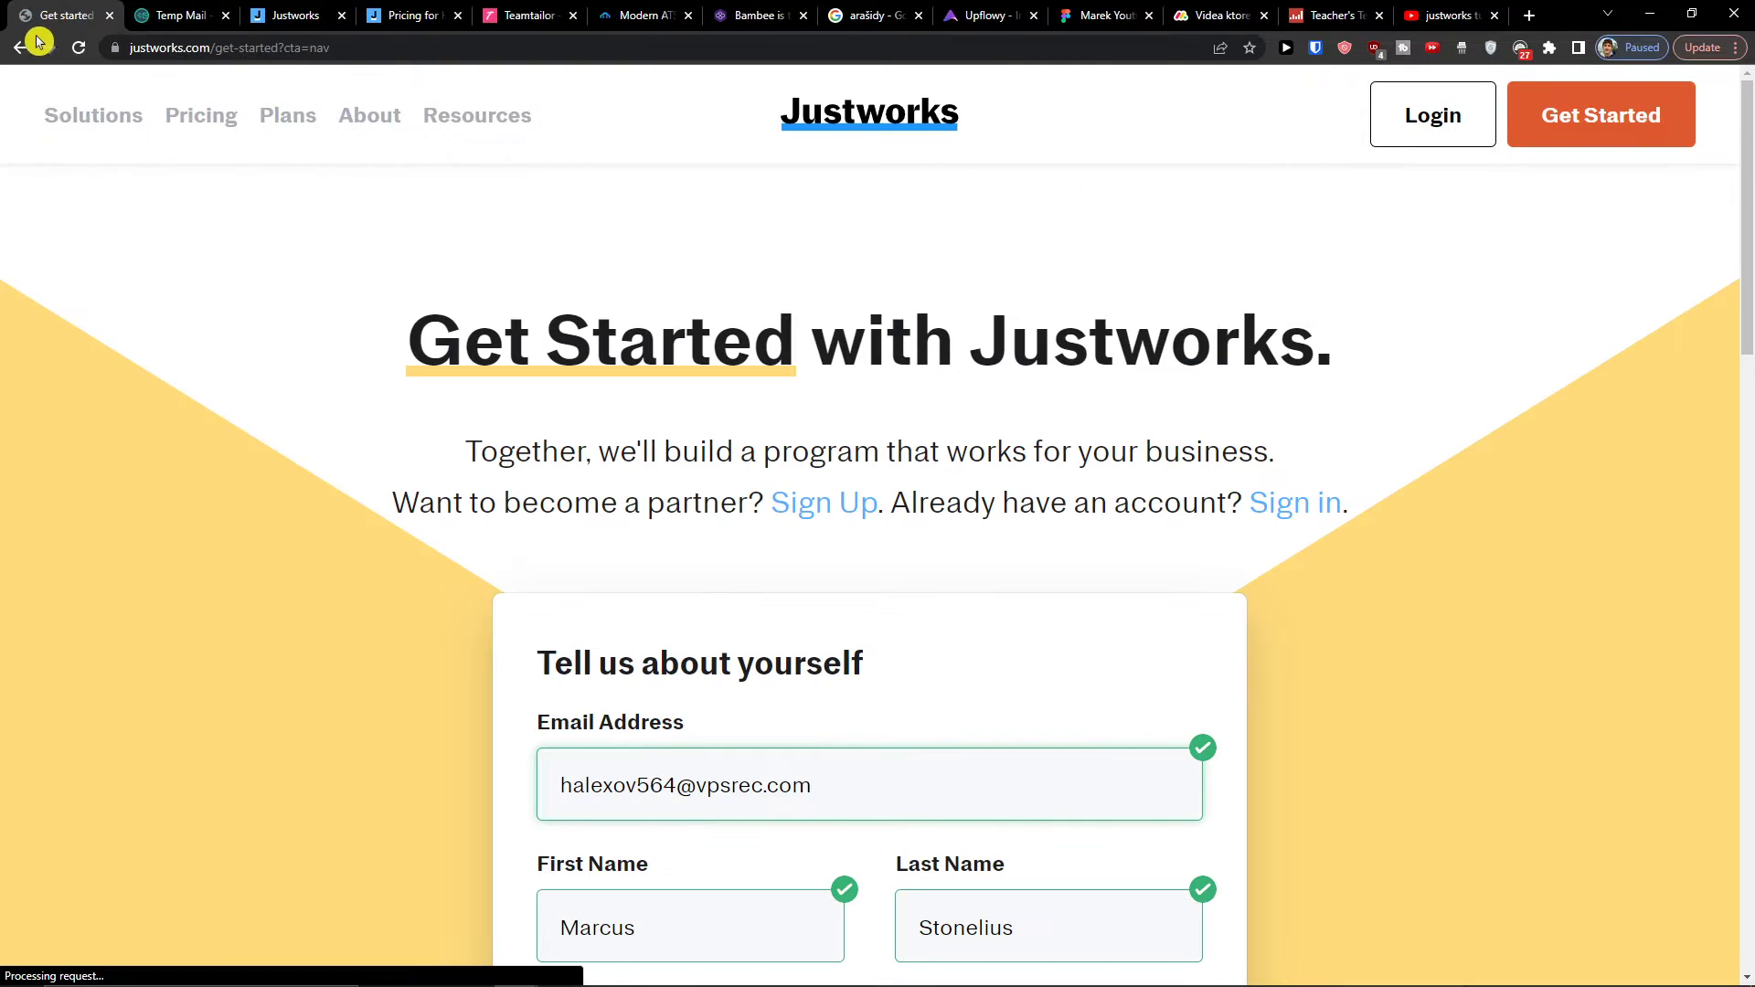
Step: Copy the temporary inbox address and paste it over the form's Email field
middle_click(24, 46)
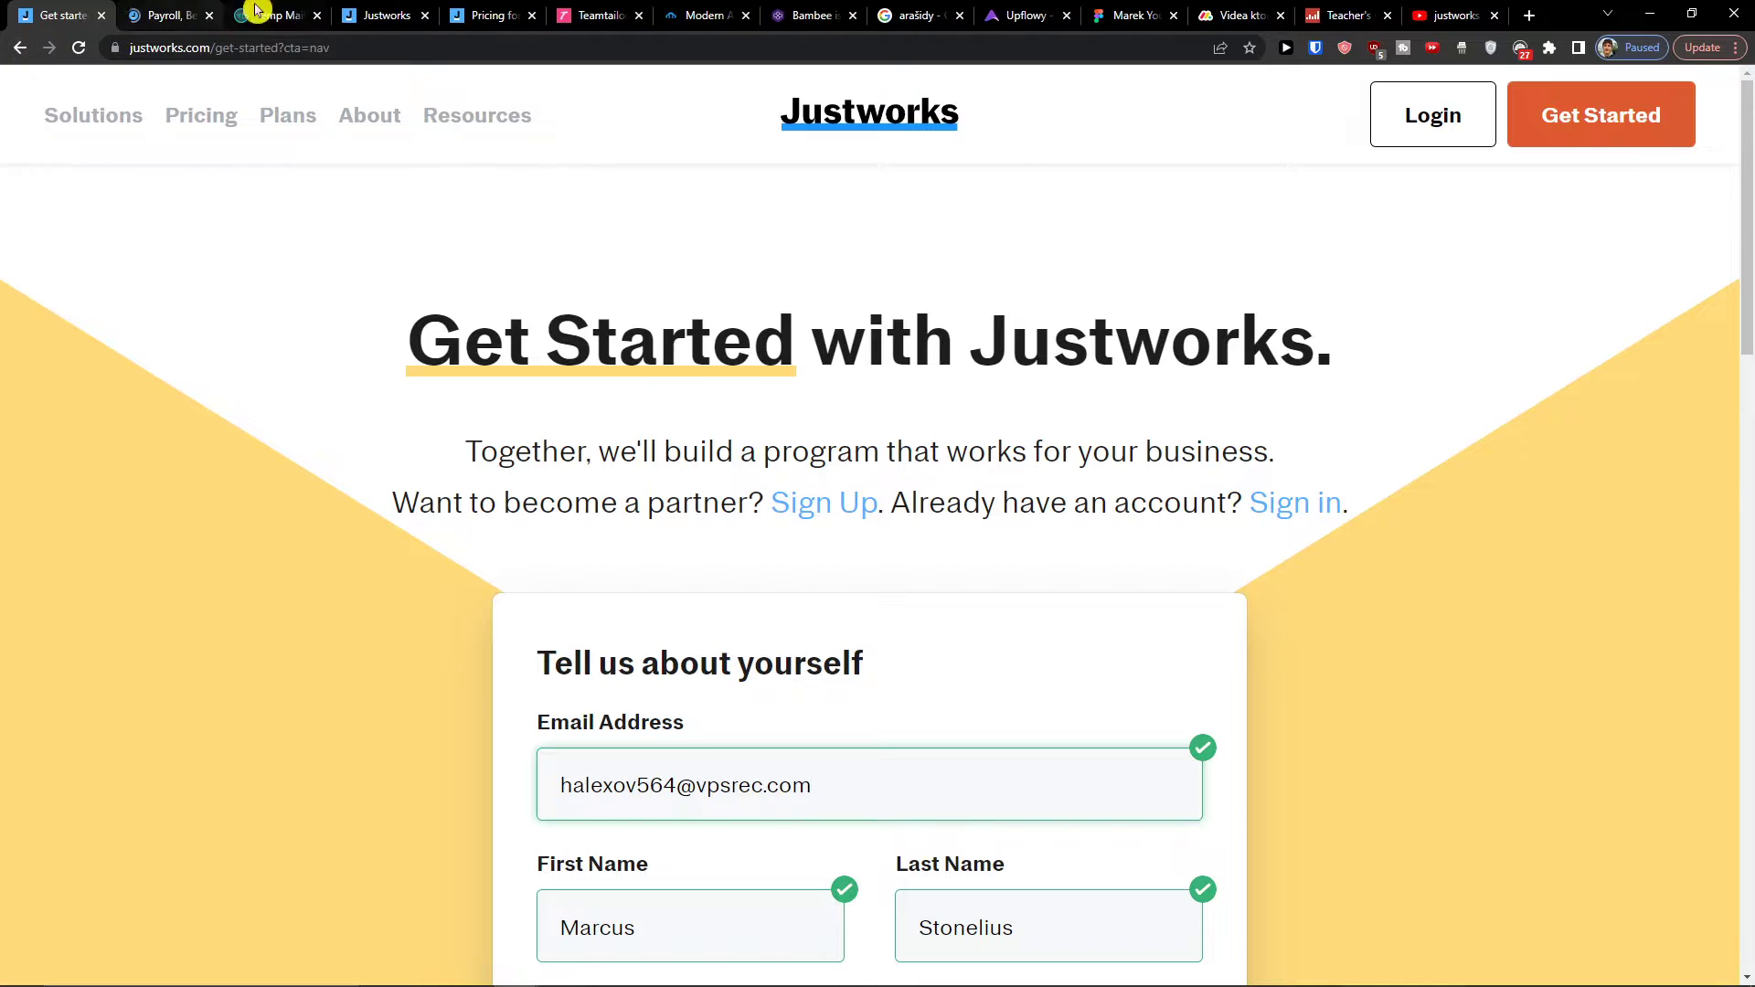
click(263, 14)
click(1104, 295)
click(60, 14)
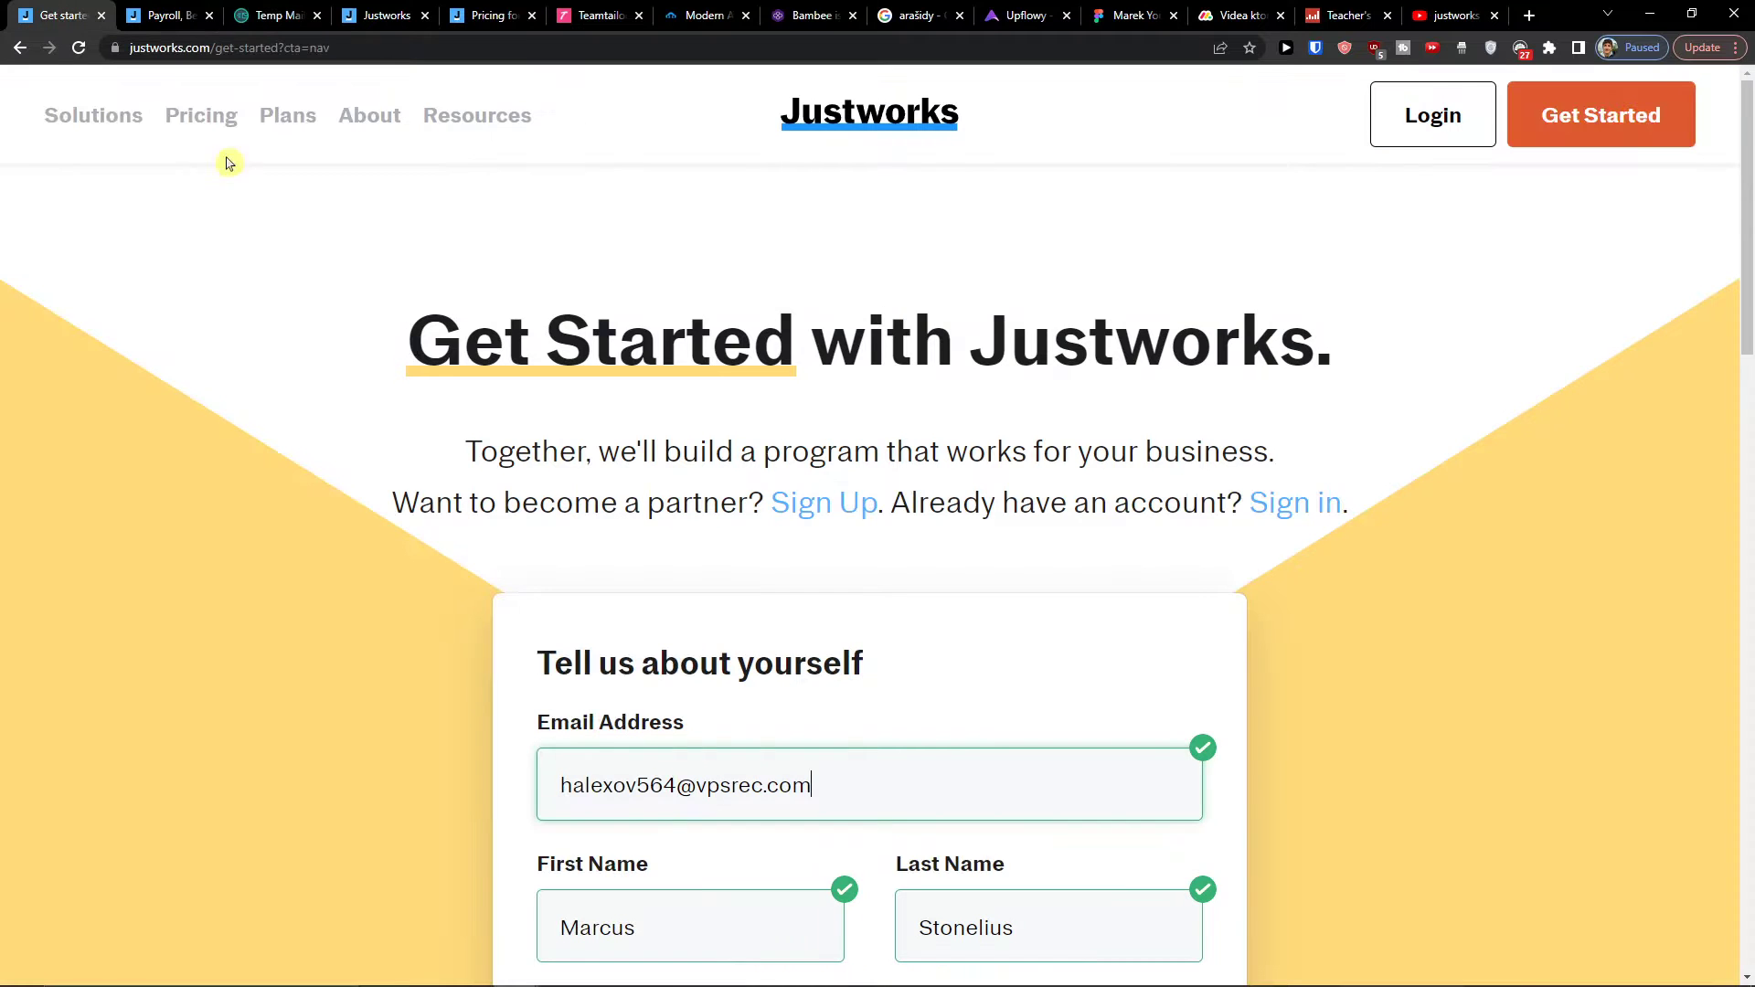
scroll(649, 530, down, 4)
triple_click(623, 440)
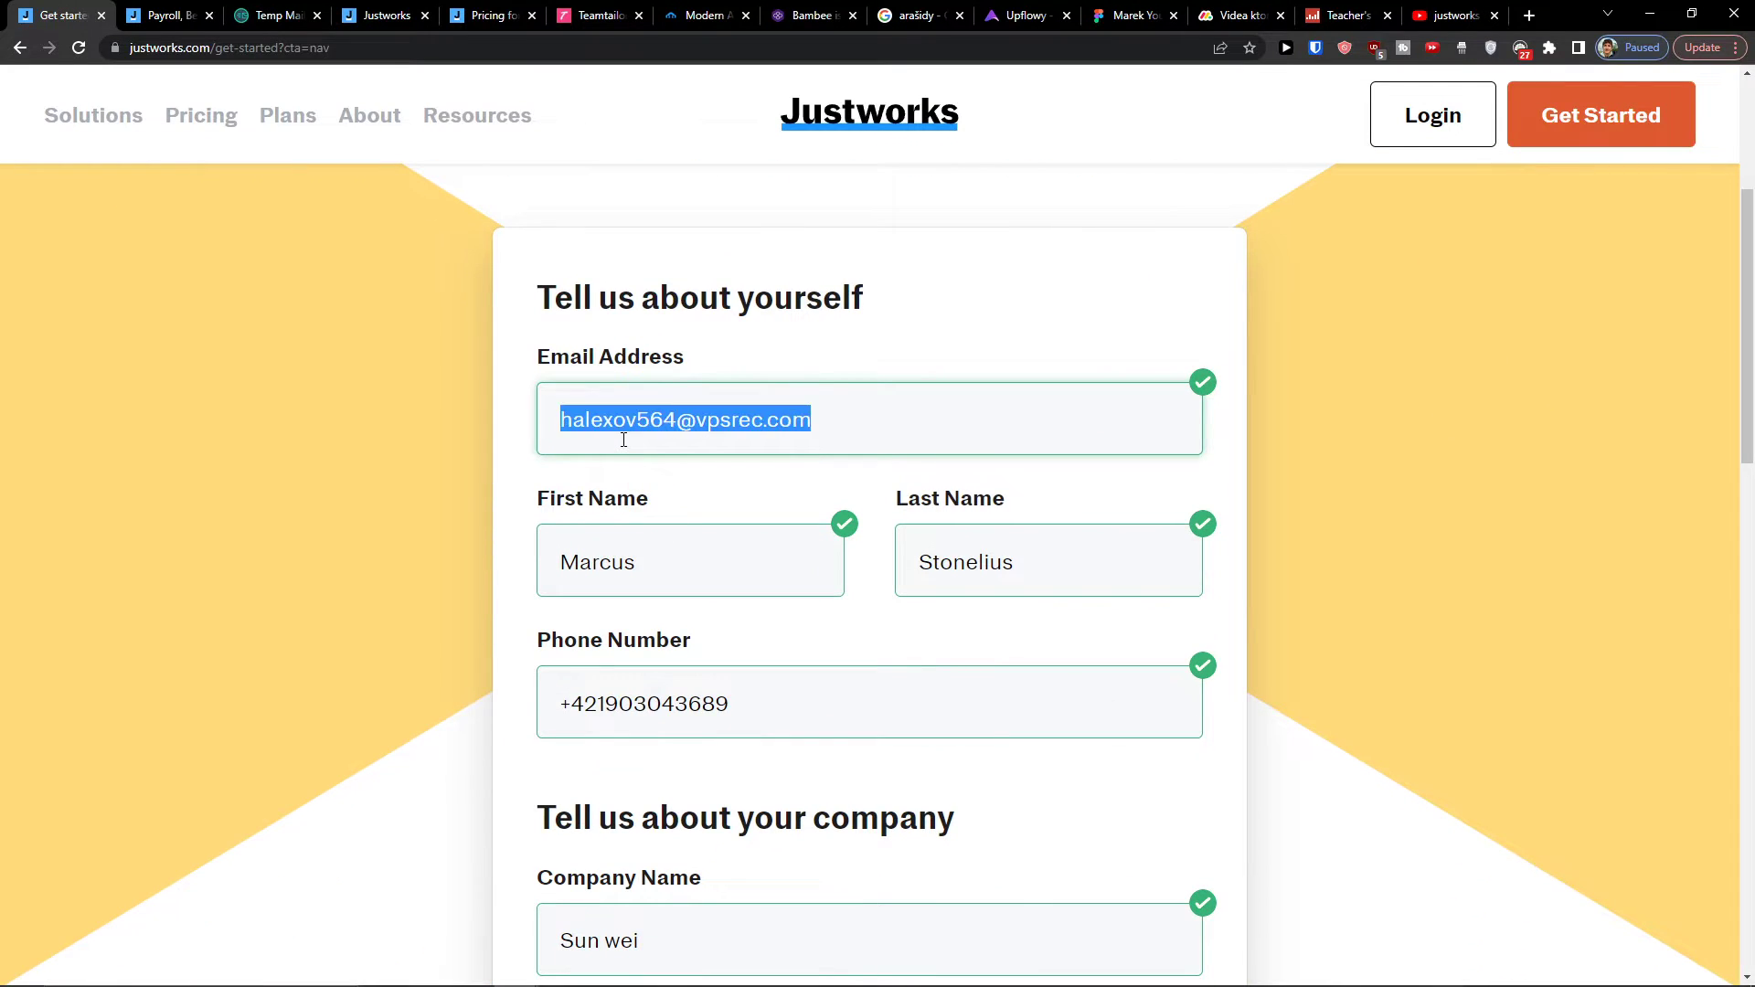
key(ctrl+v)
Step: Fill in the contact's first name, last name and phone number, and edit the company name
key(Tab)
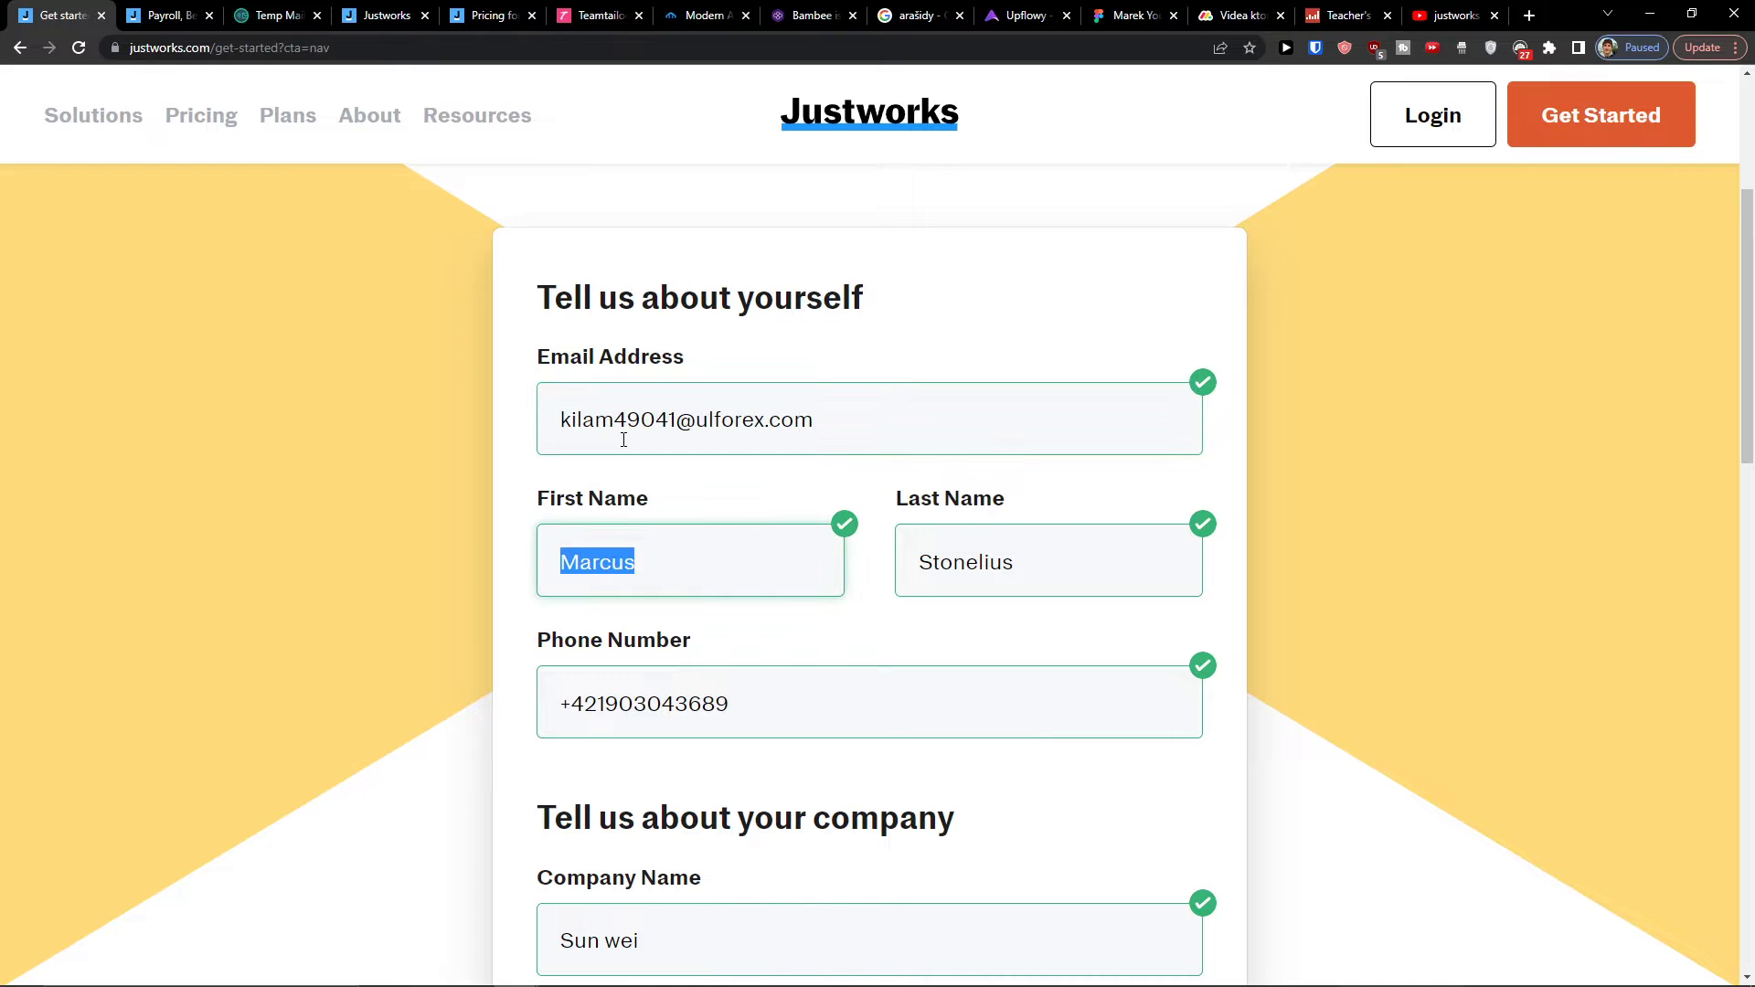
key(Tab)
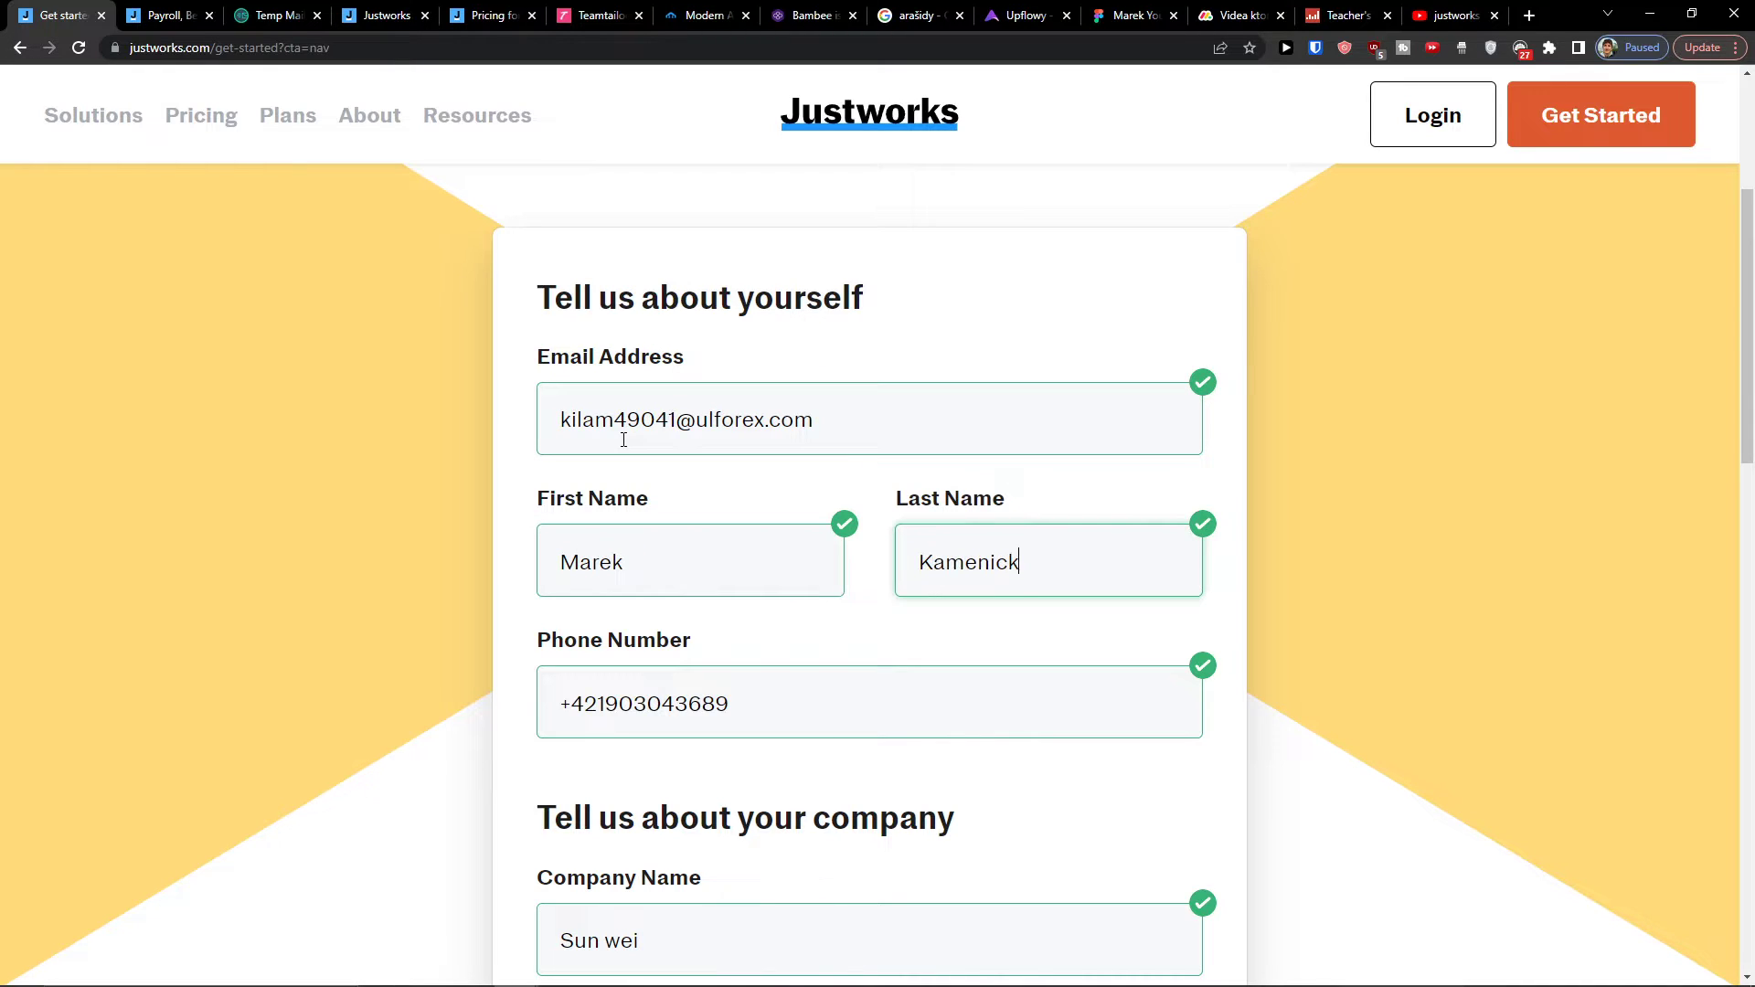
key(Tab)
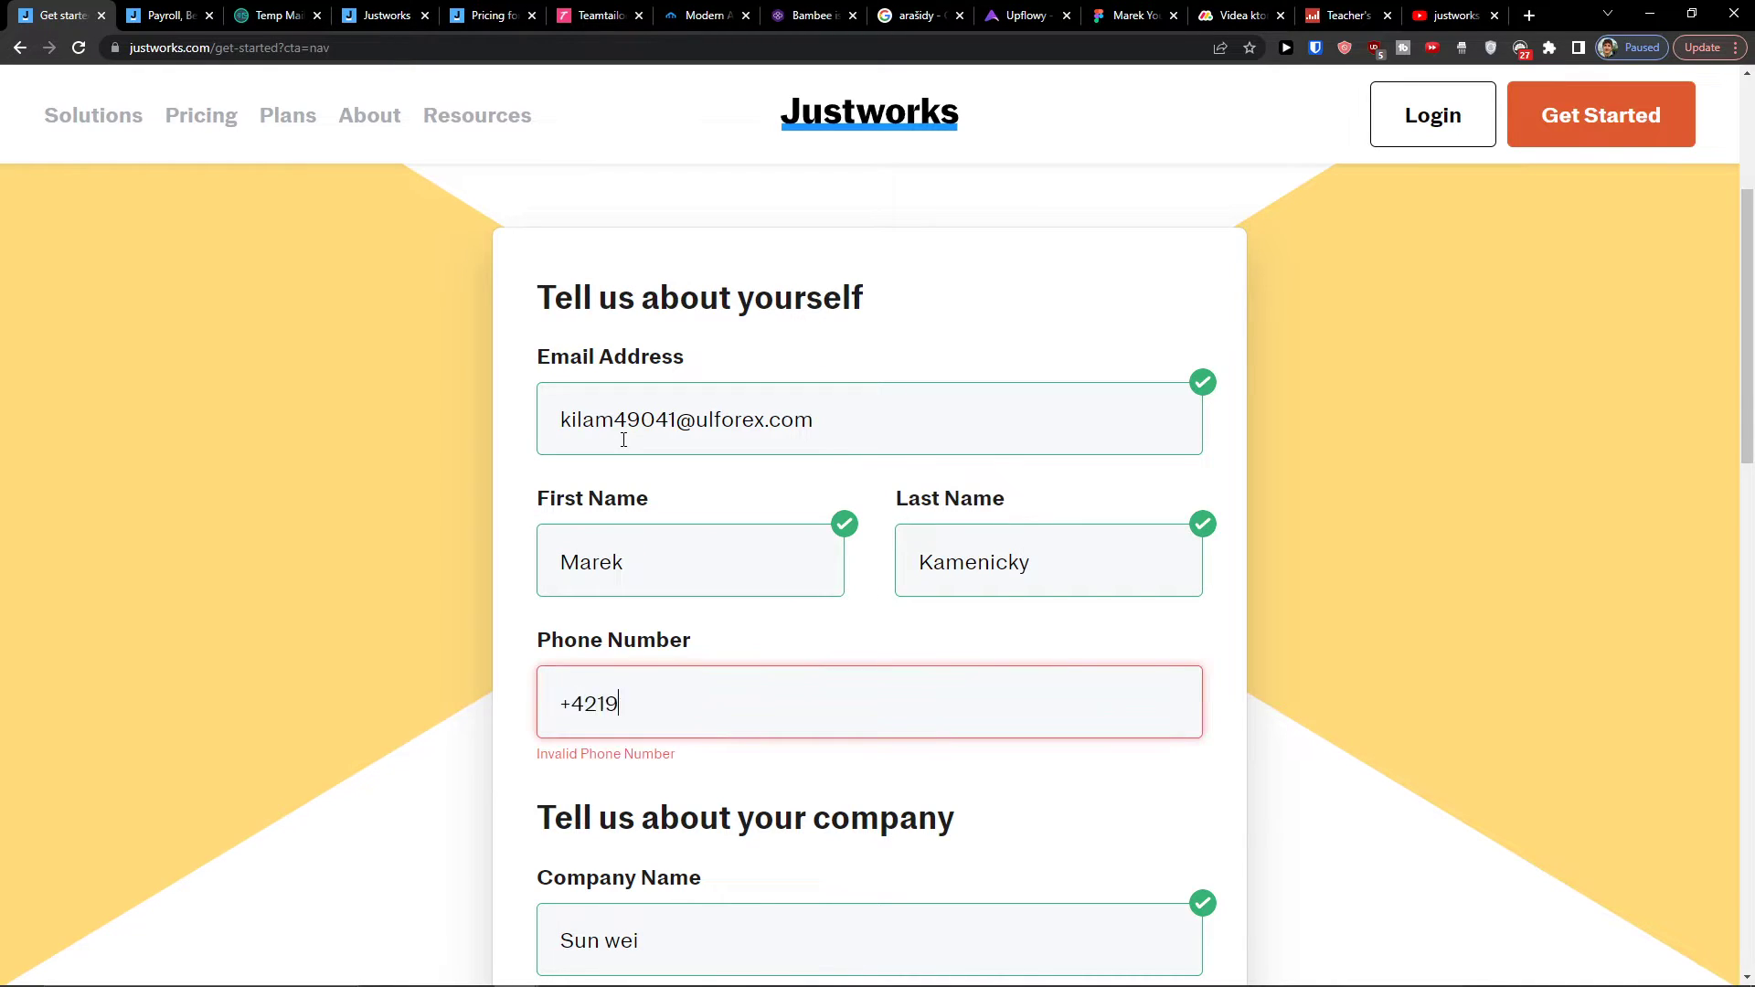
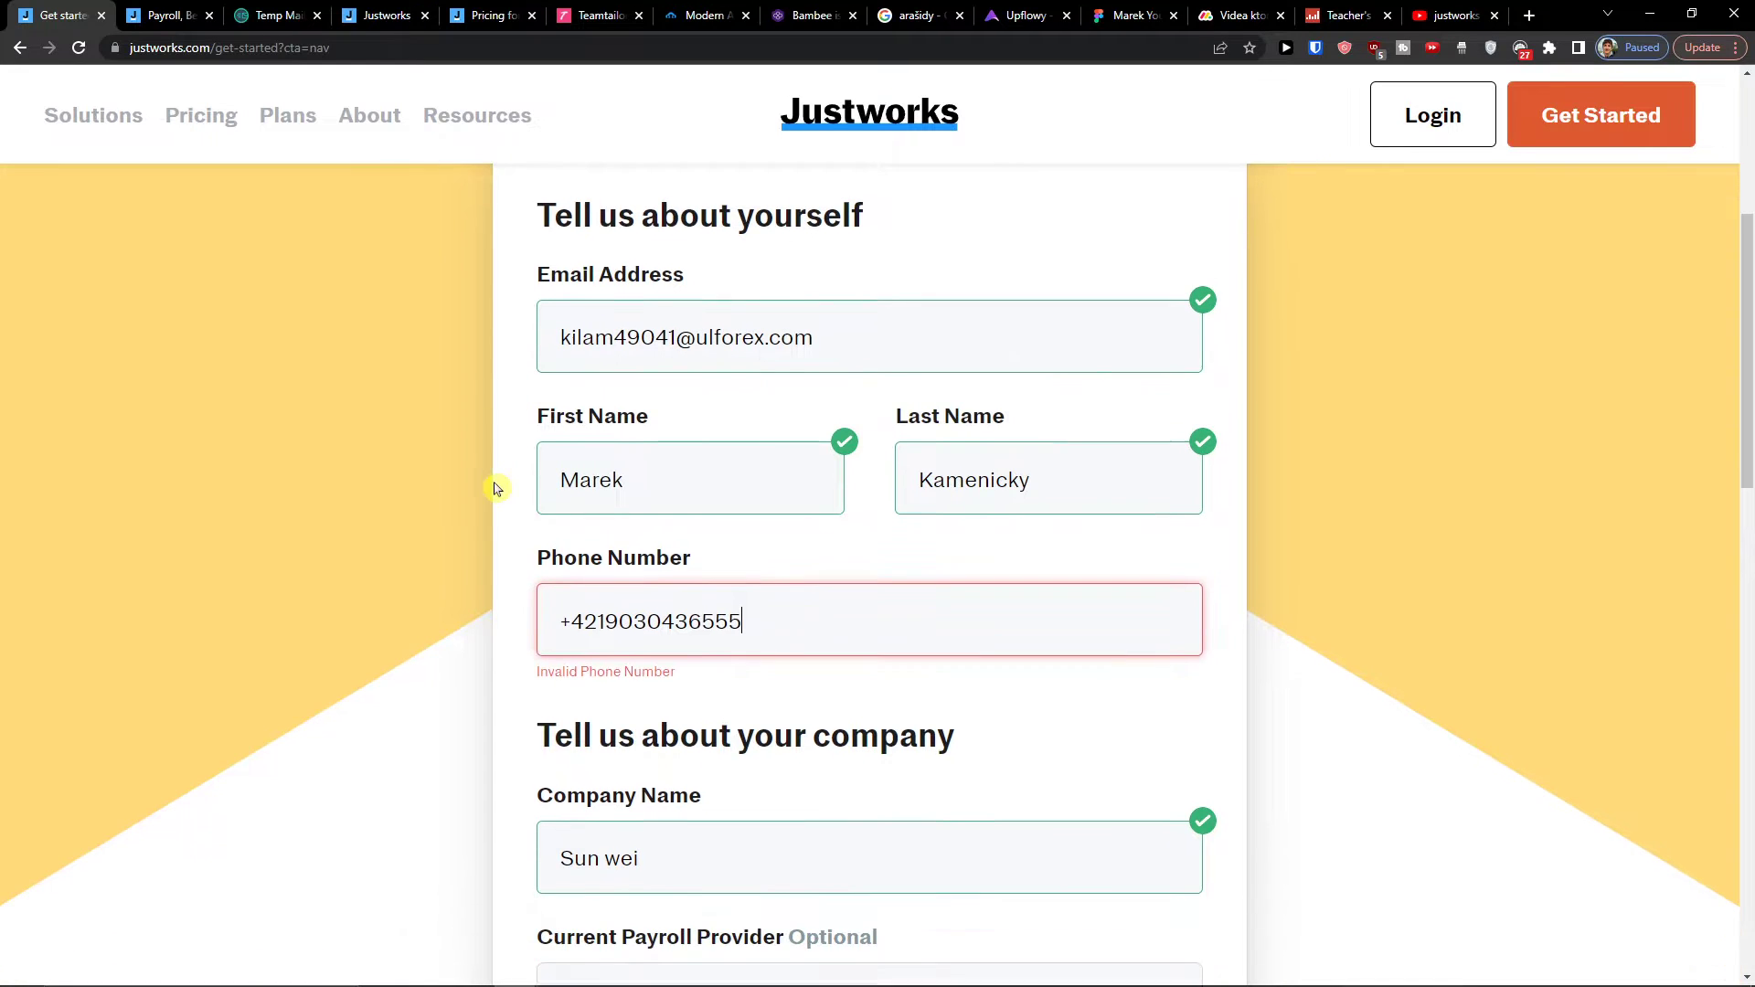
scroll(498, 486, down, 6)
scroll(522, 511, up, 1)
click(626, 476)
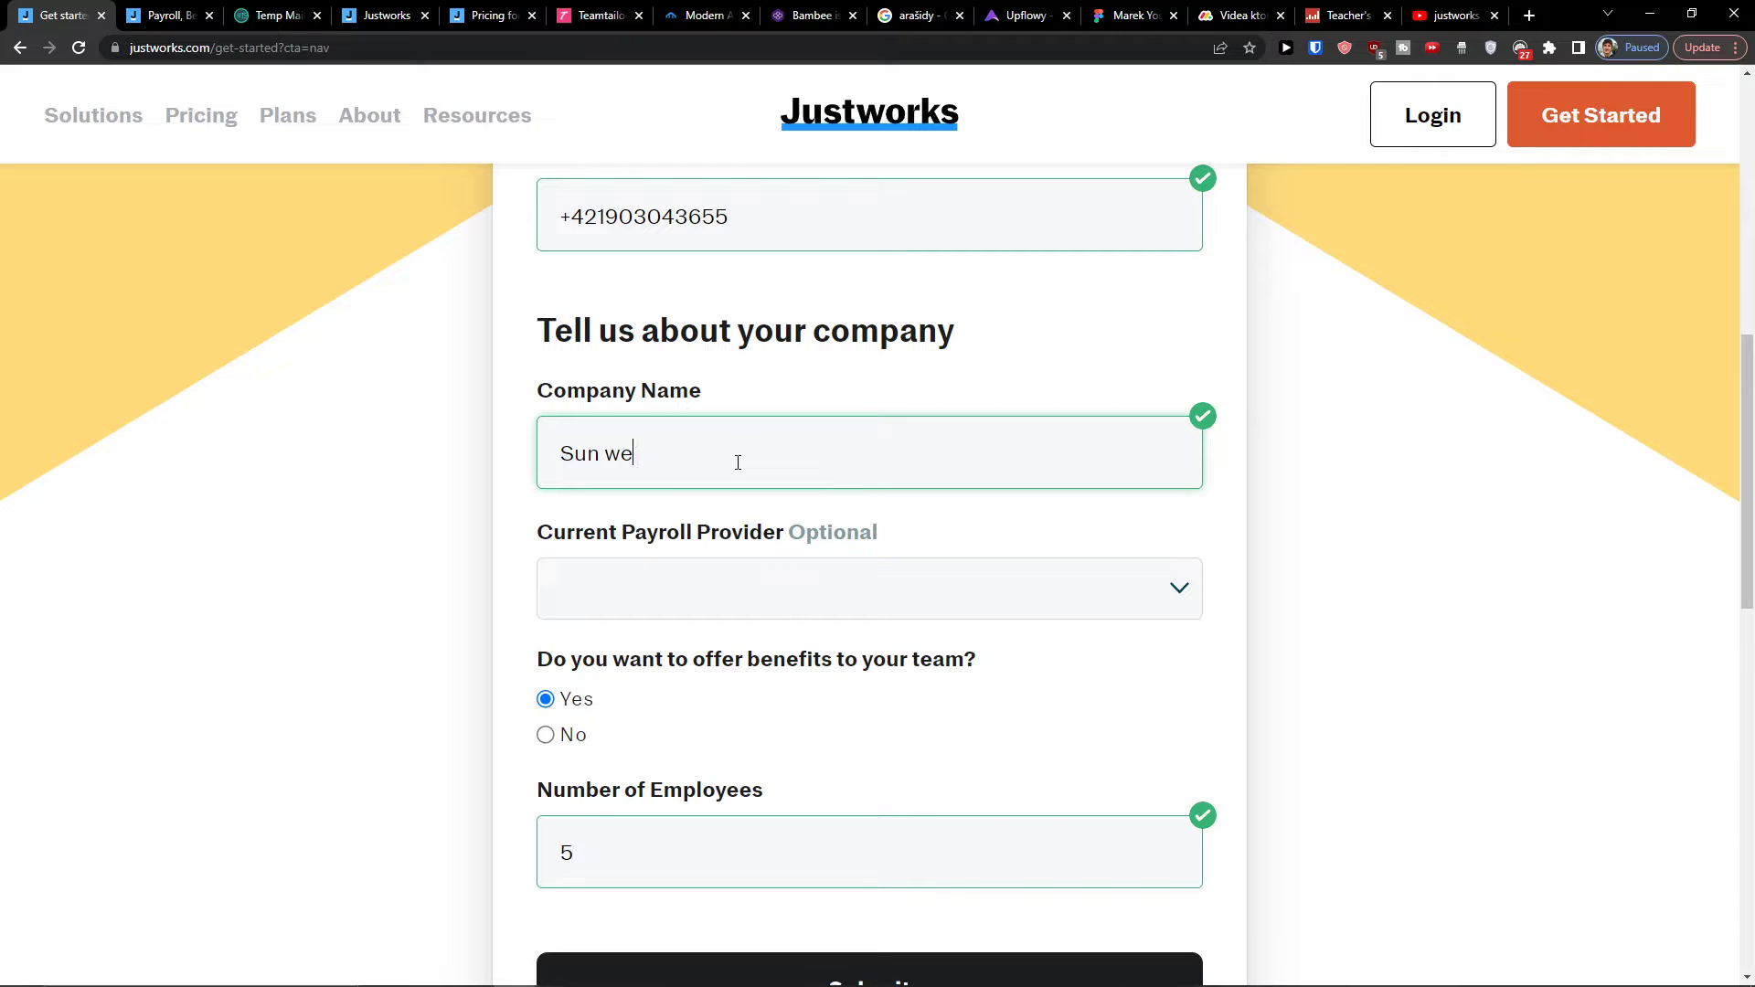
Step: Set the current payroll provider to None
click(666, 576)
scroll(667, 568, up, 2)
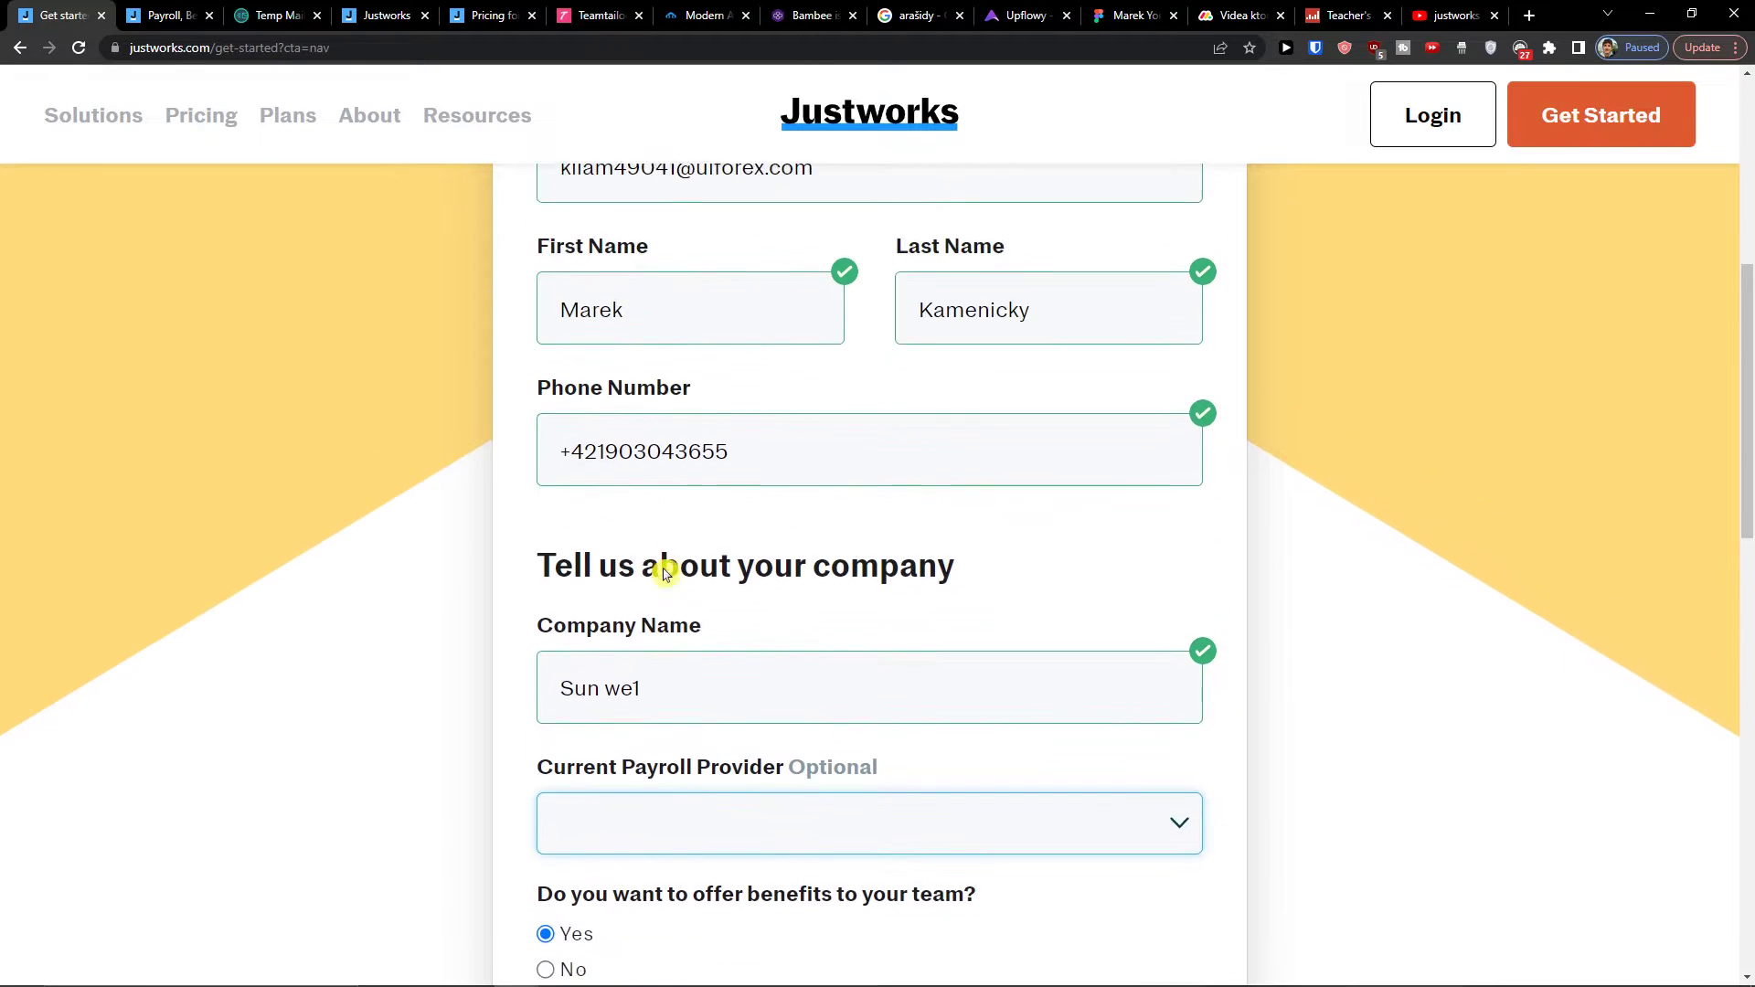
scroll(667, 568, down, 2)
click(596, 592)
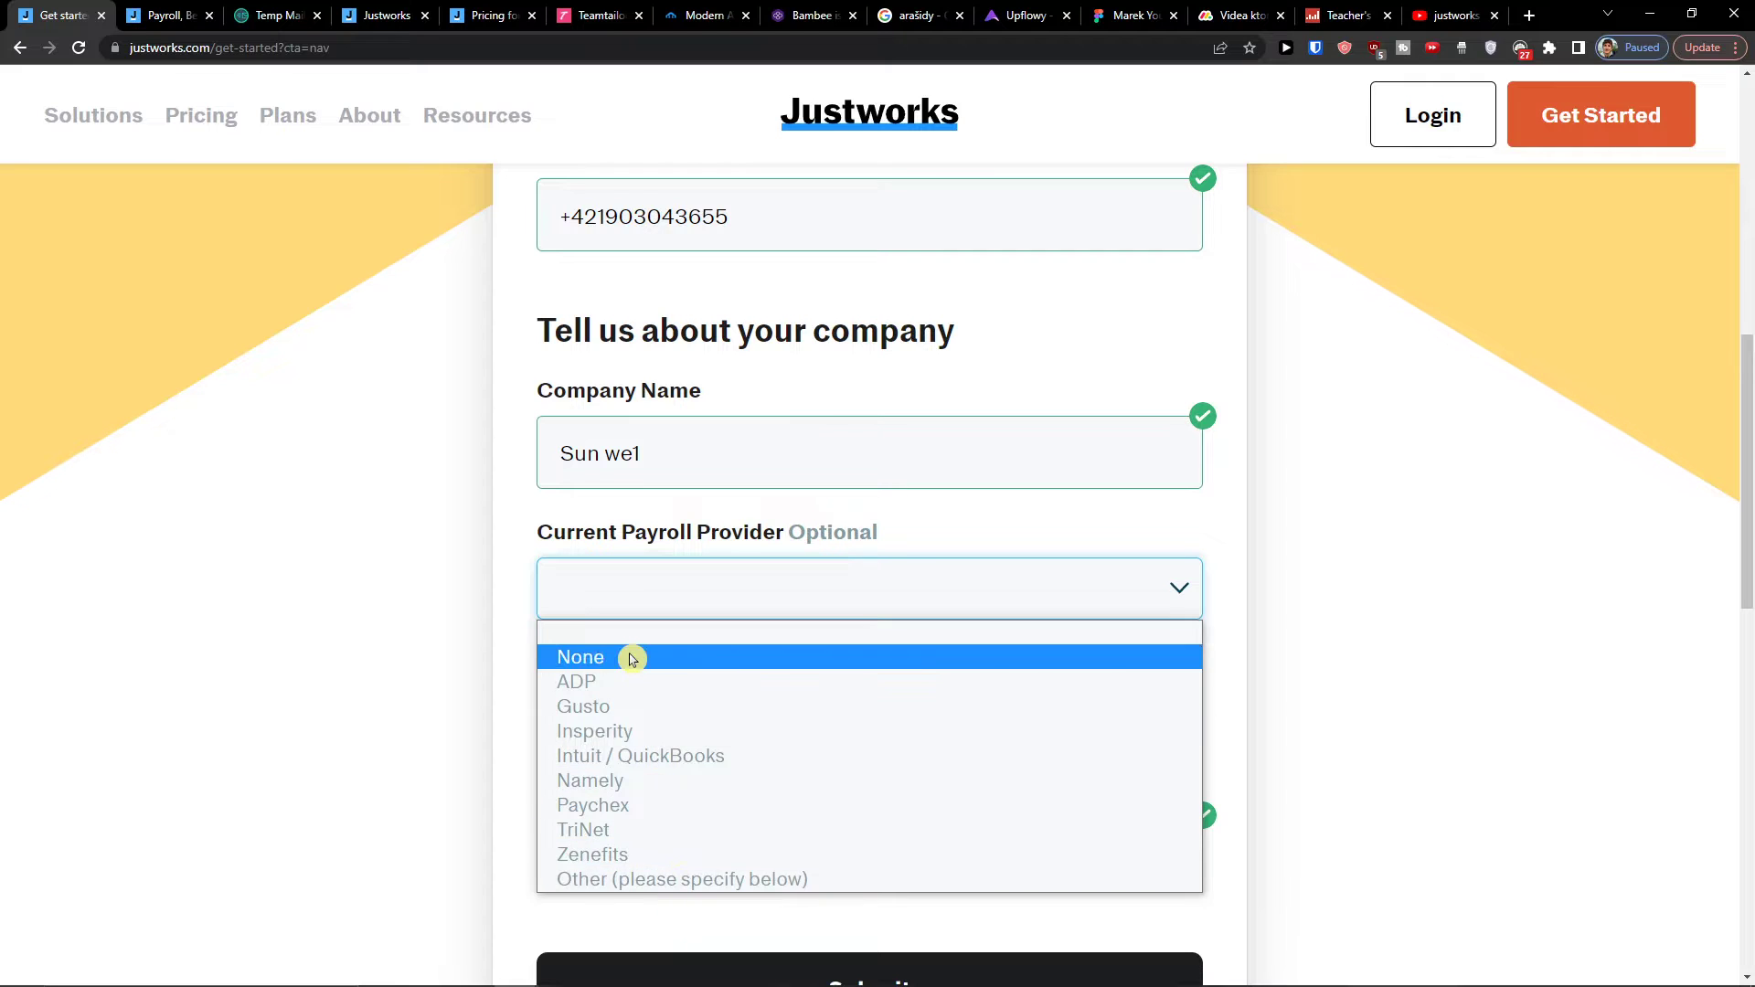
click(630, 659)
Step: Answer Yes to offering team benefits and submit the Get Started form
scroll(640, 686, down, 1)
click(583, 634)
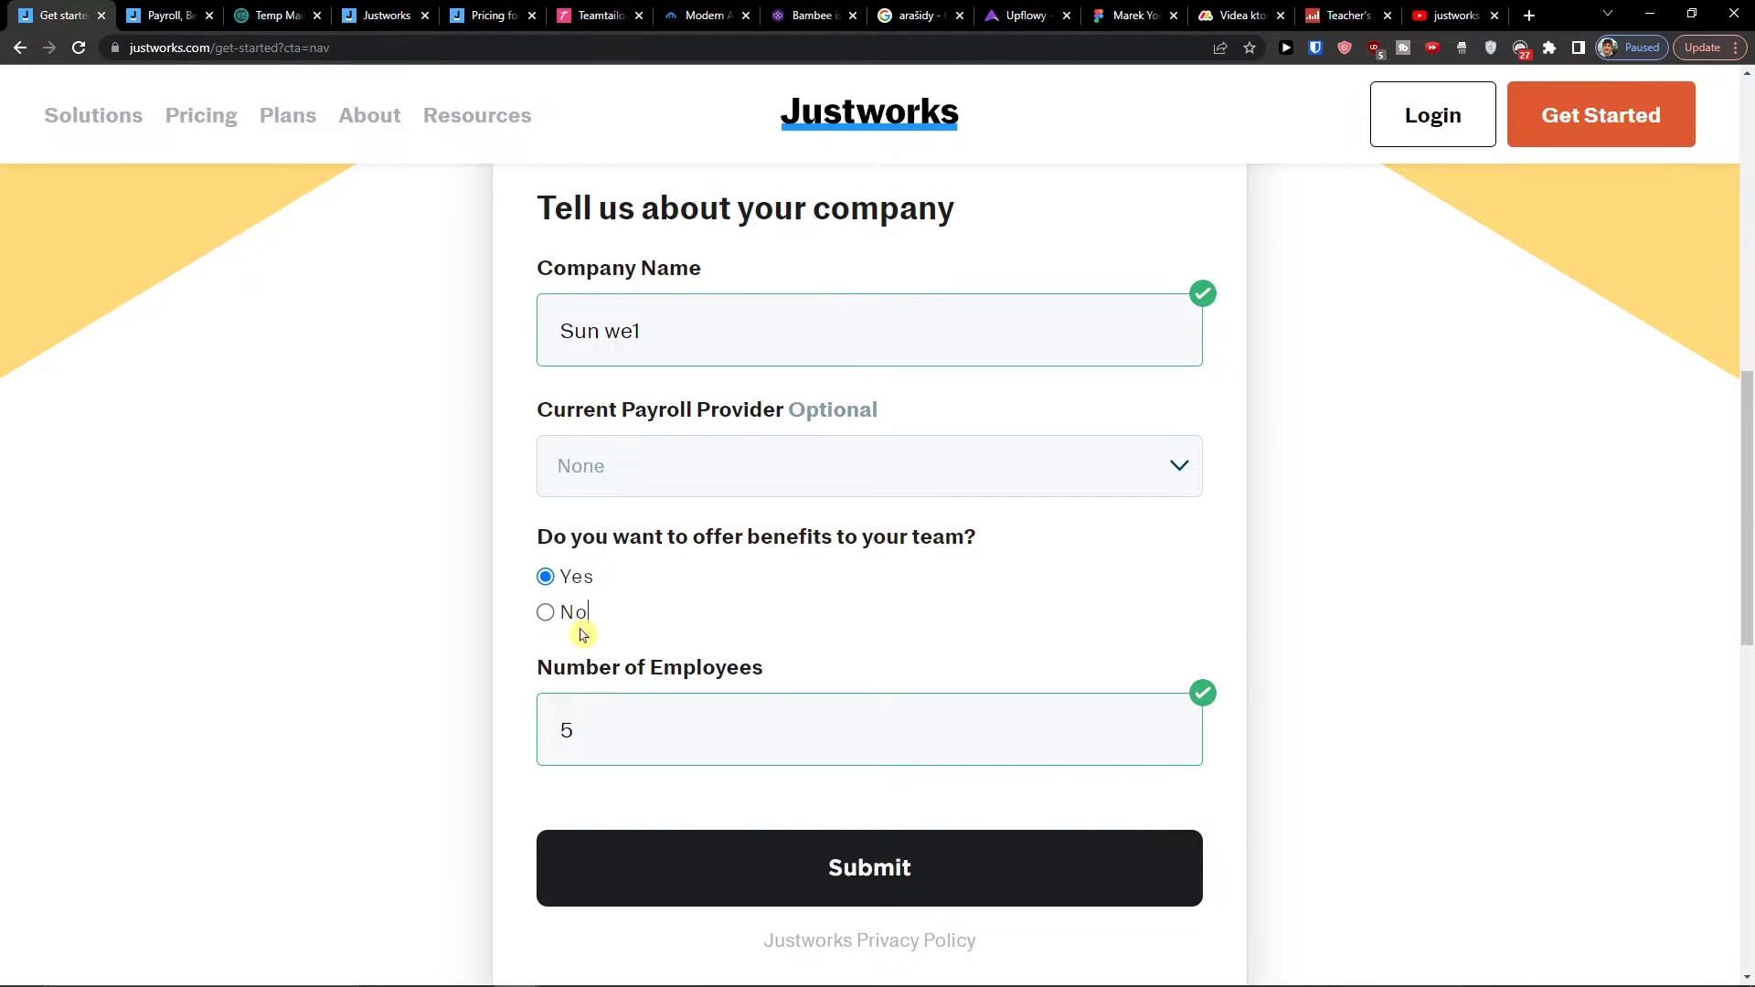
click(545, 578)
scroll(622, 639, down, 1)
scroll(463, 567, up, 2)
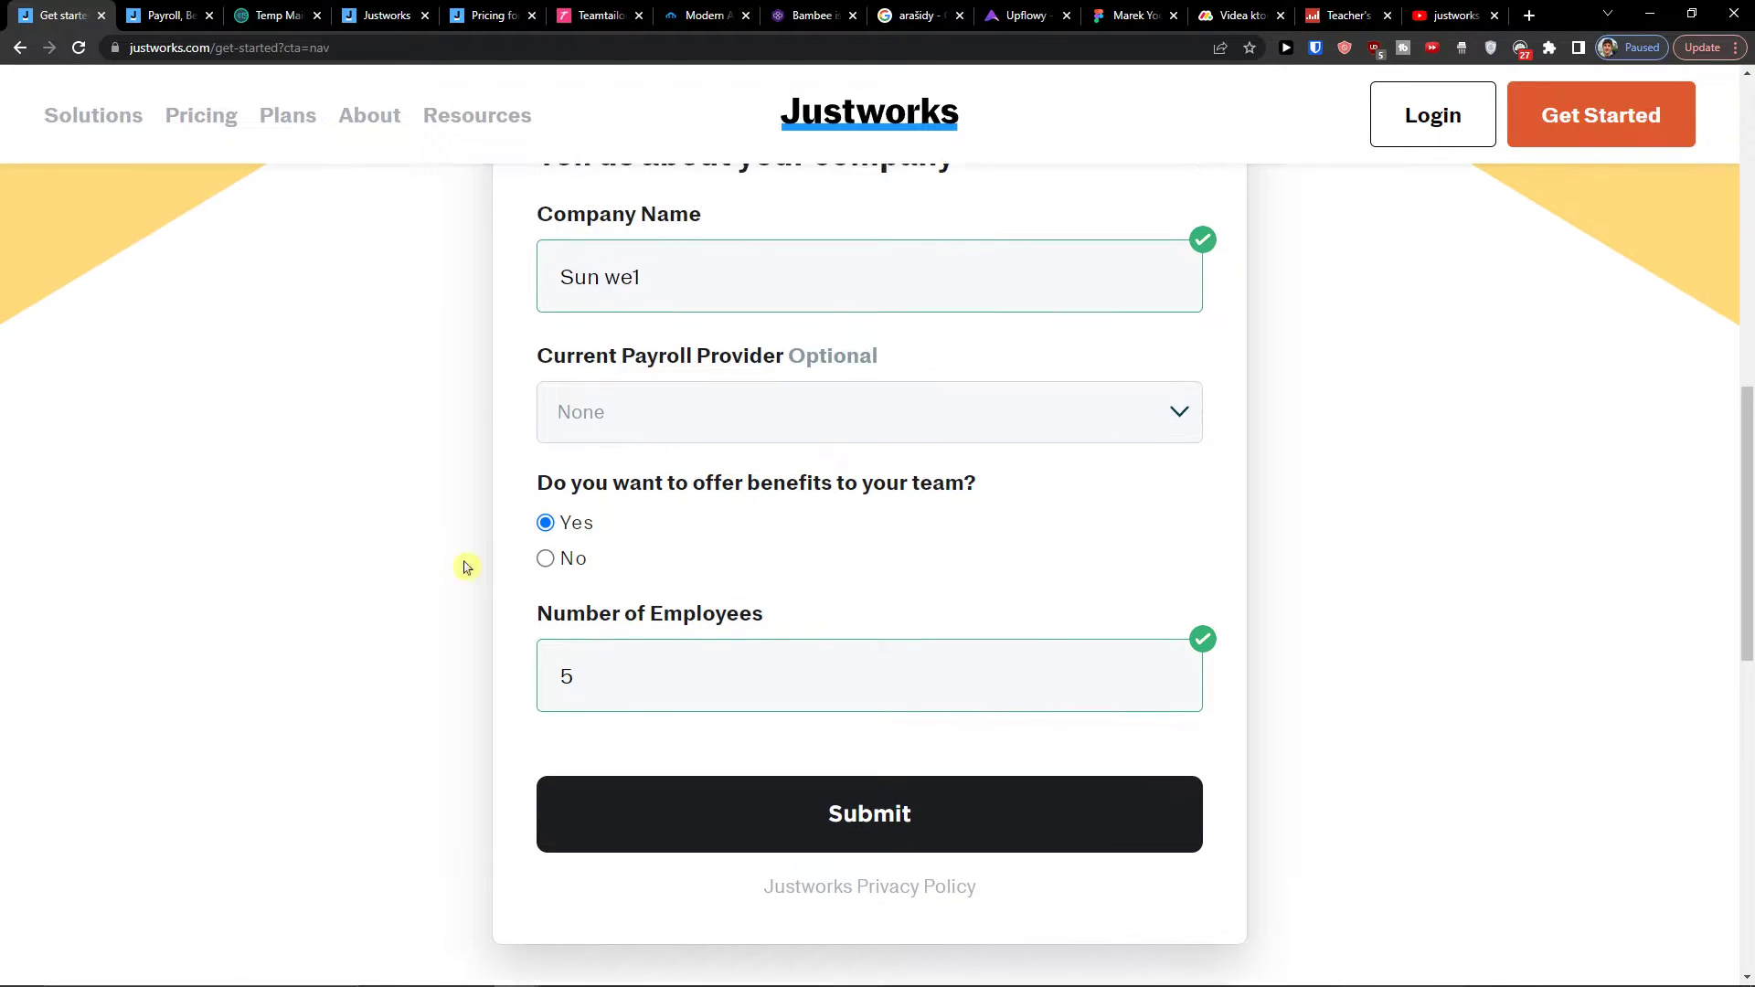
scroll(869, 744, down, 1)
click(856, 841)
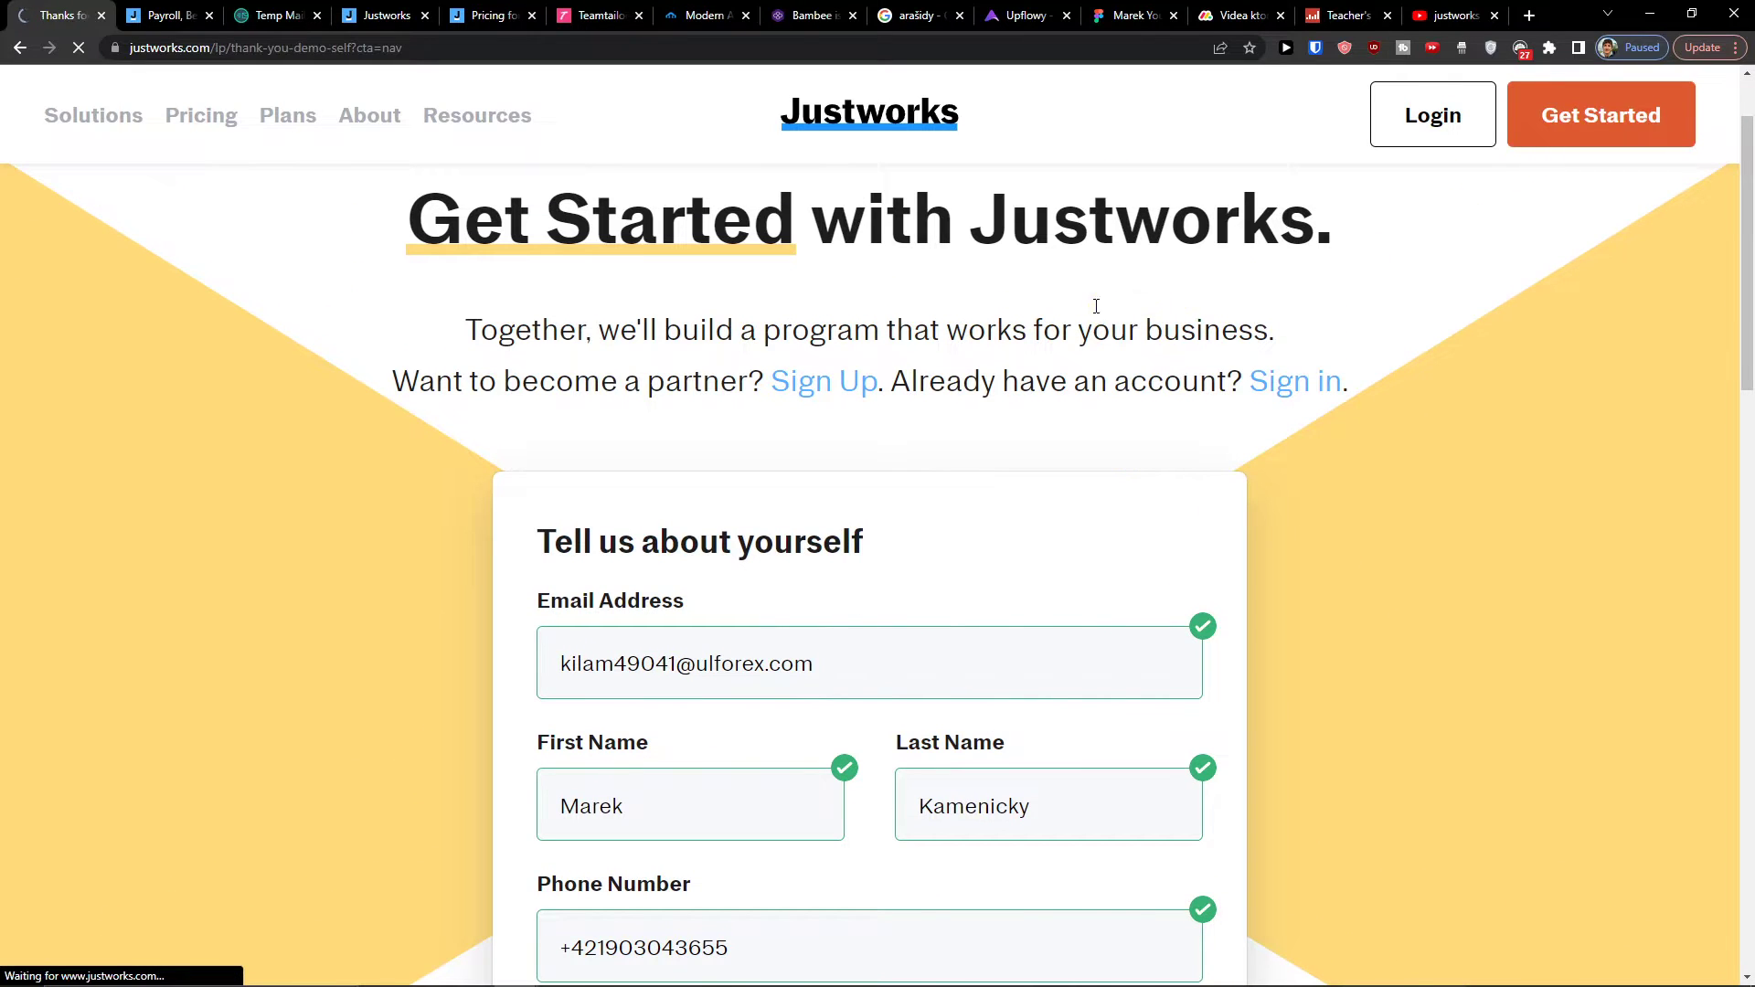
Step: Start enrolling from the sign-up confirmation page
scroll(891, 468, down, 1)
scroll(891, 467, down, 3)
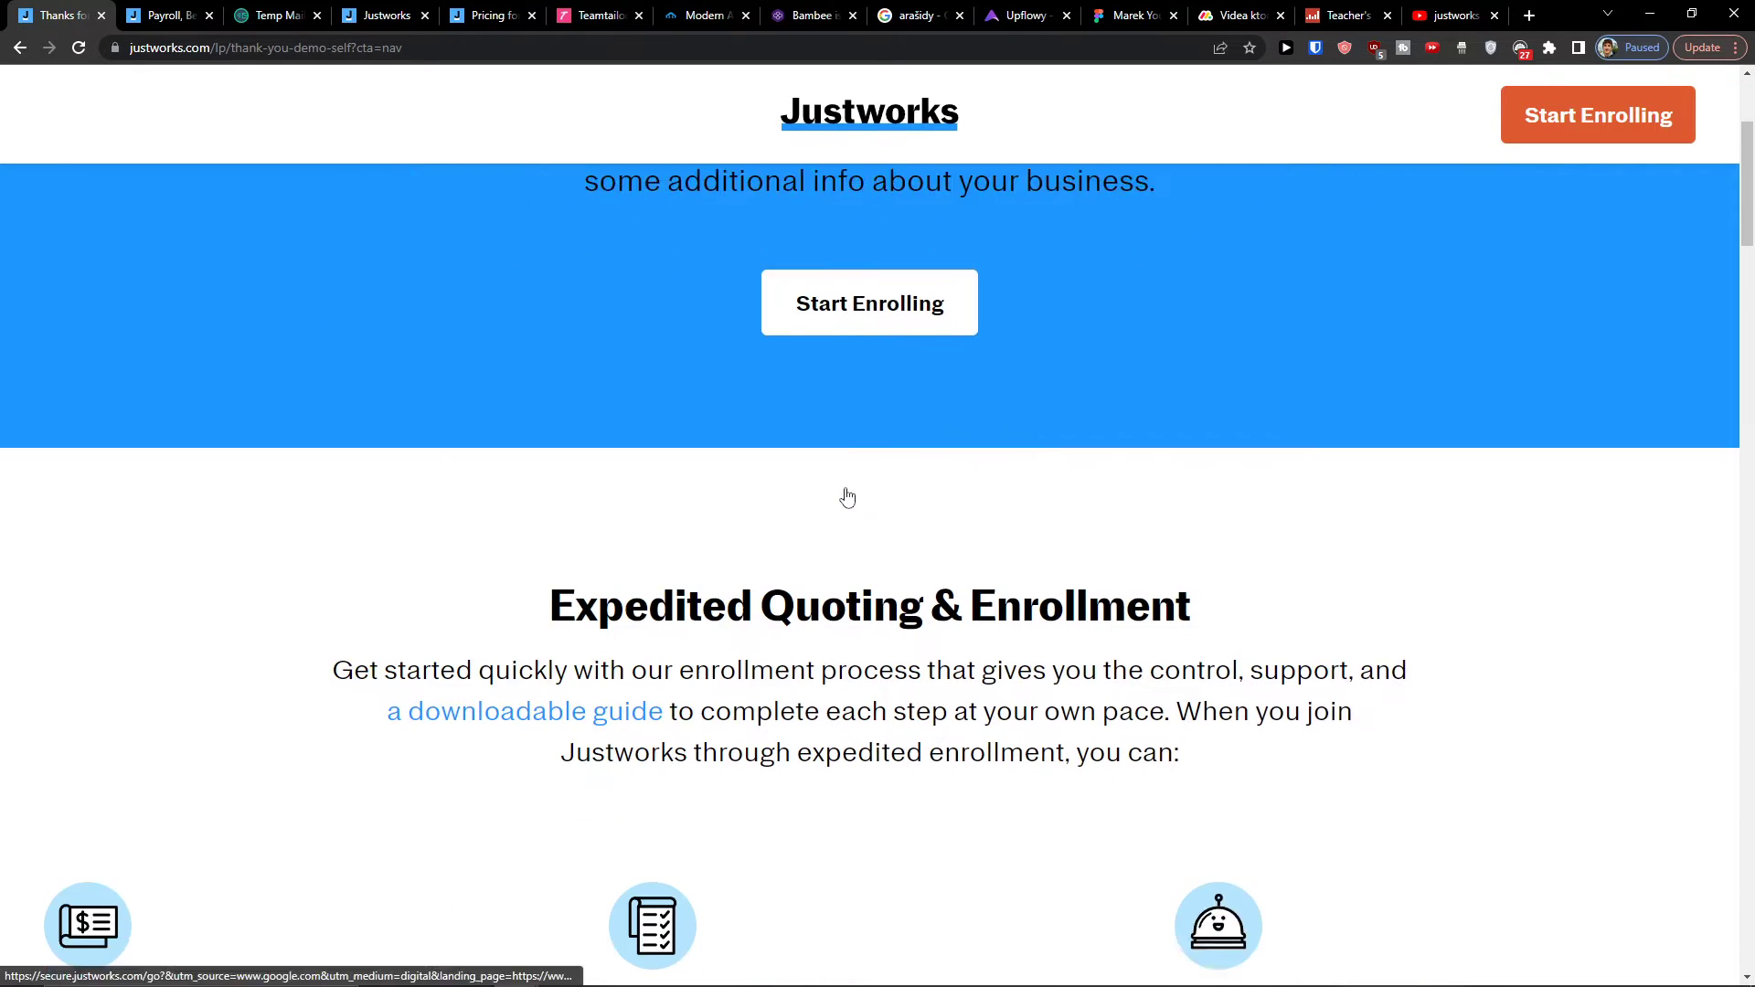
scroll(879, 563, up, 5)
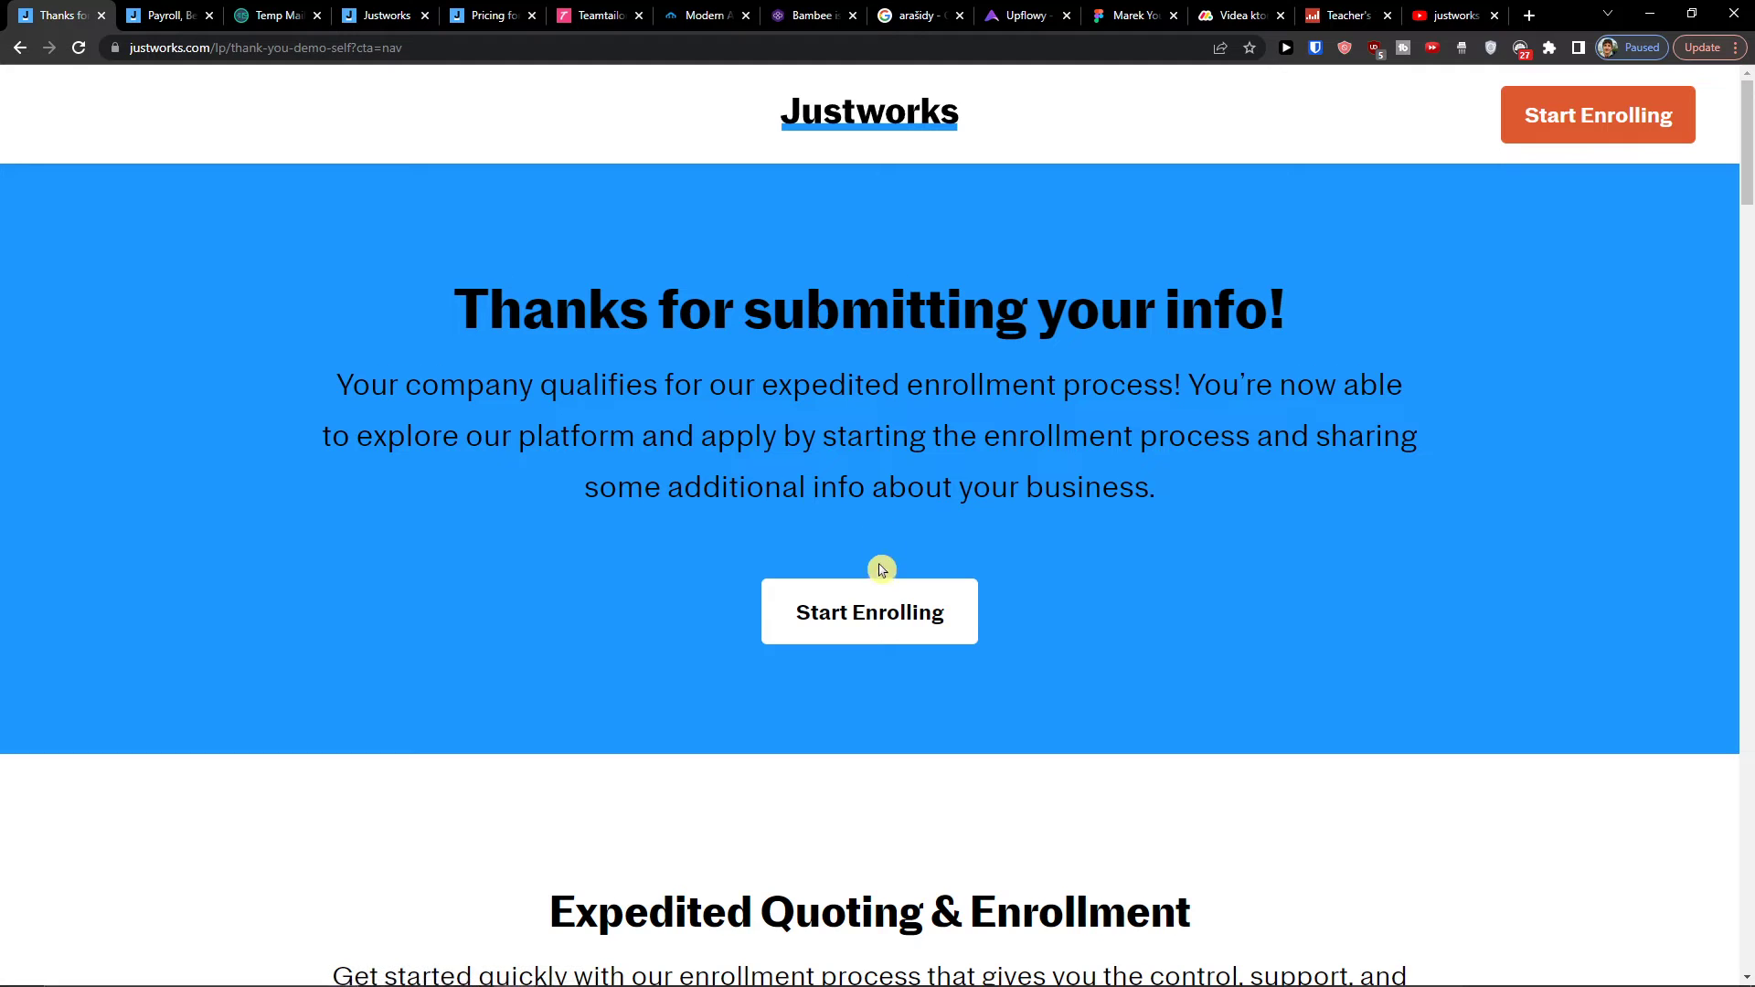
click(868, 607)
scroll(556, 509, down, 2)
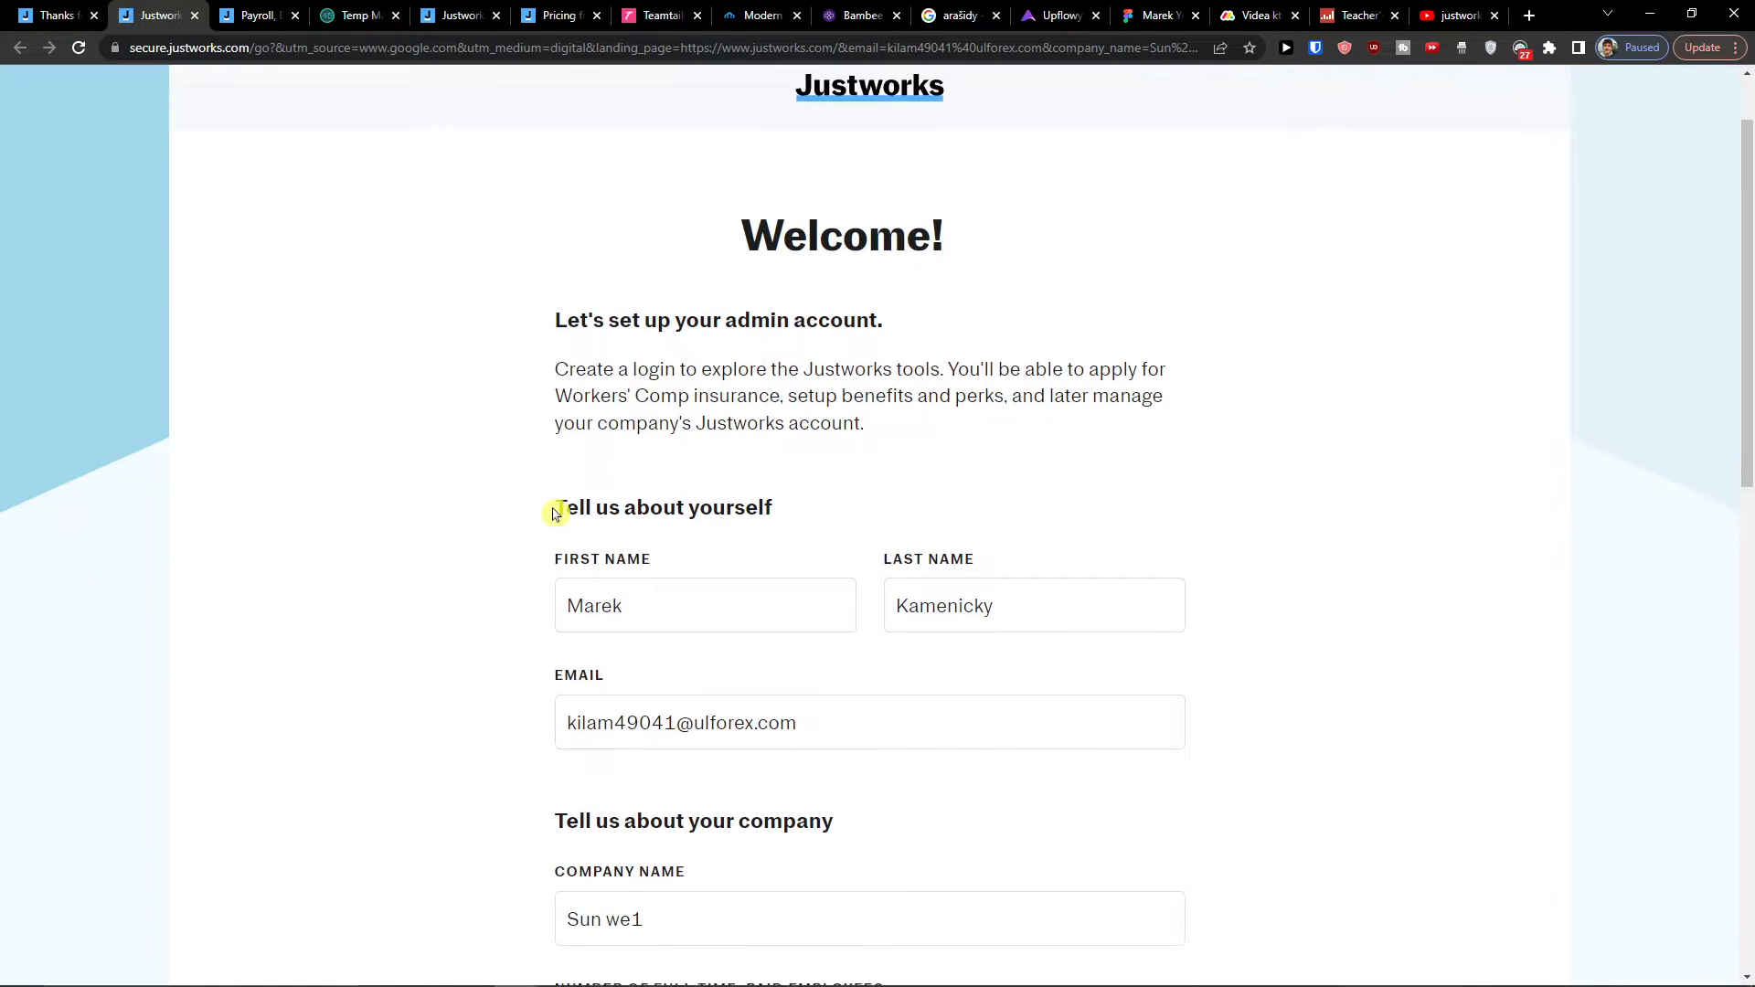
scroll(566, 517, up, 1)
scroll(578, 518, down, 2)
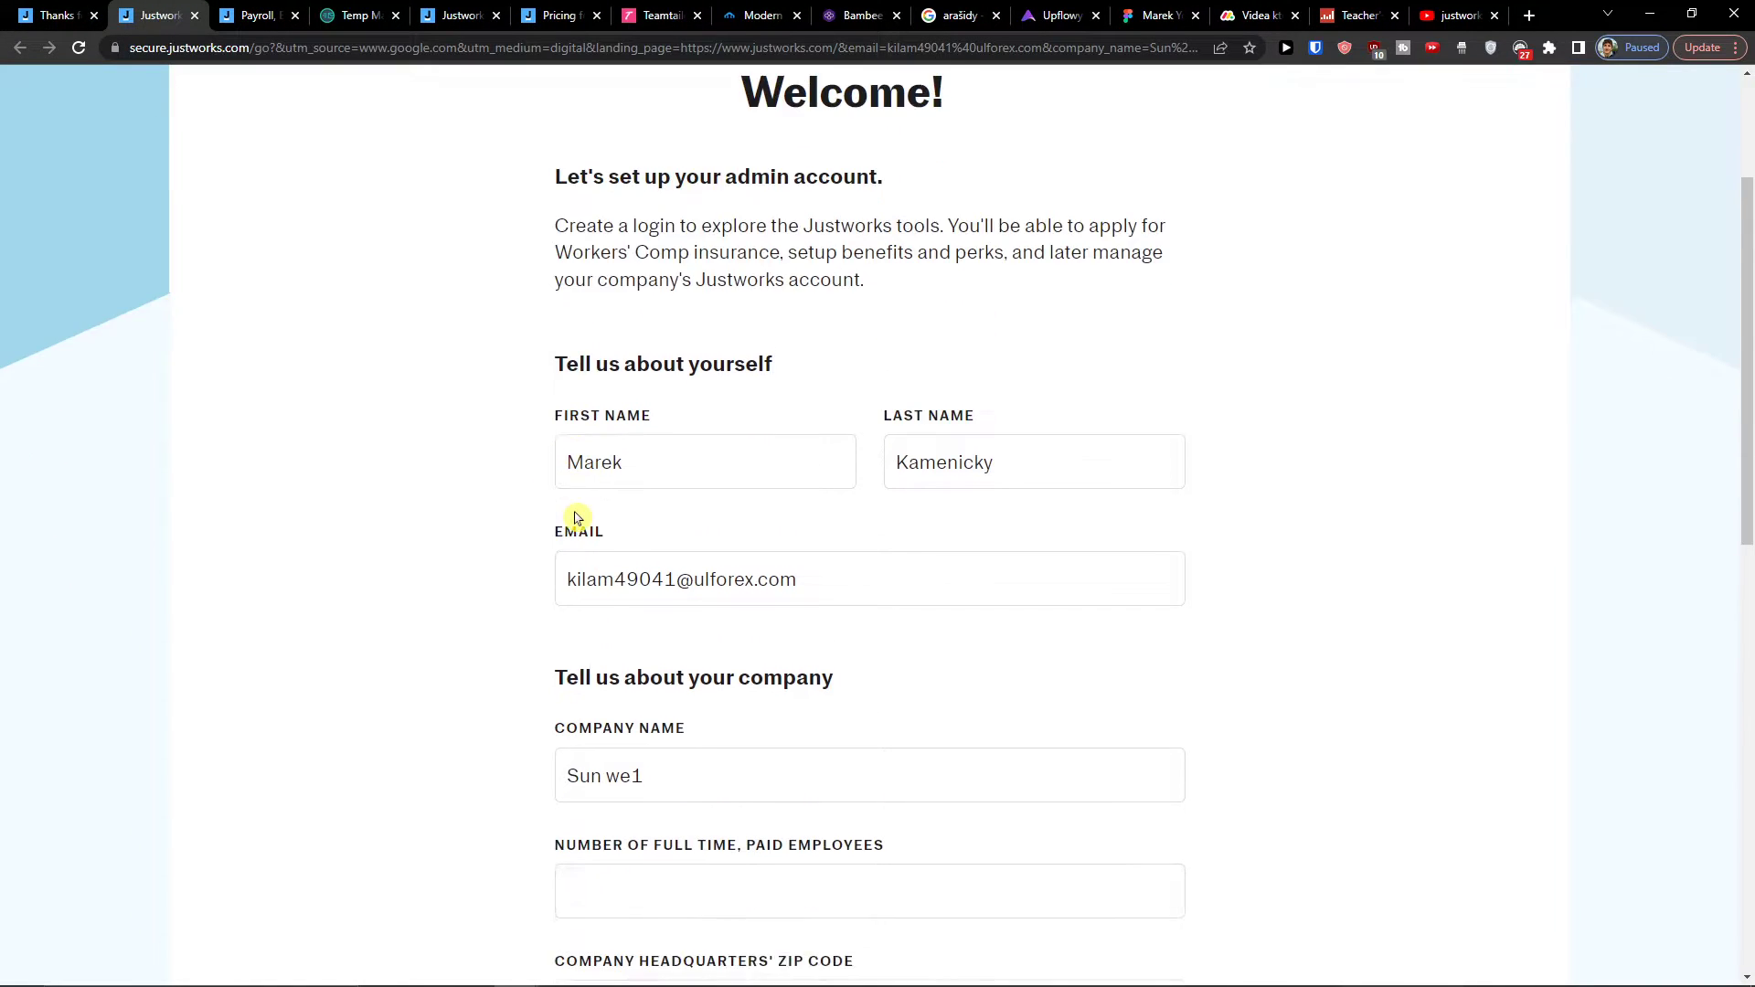
scroll(611, 537, down, 2)
Step: Check the temporary inbox, then enter 5 full-time employees and the headquarters ZIP code
click(337, 11)
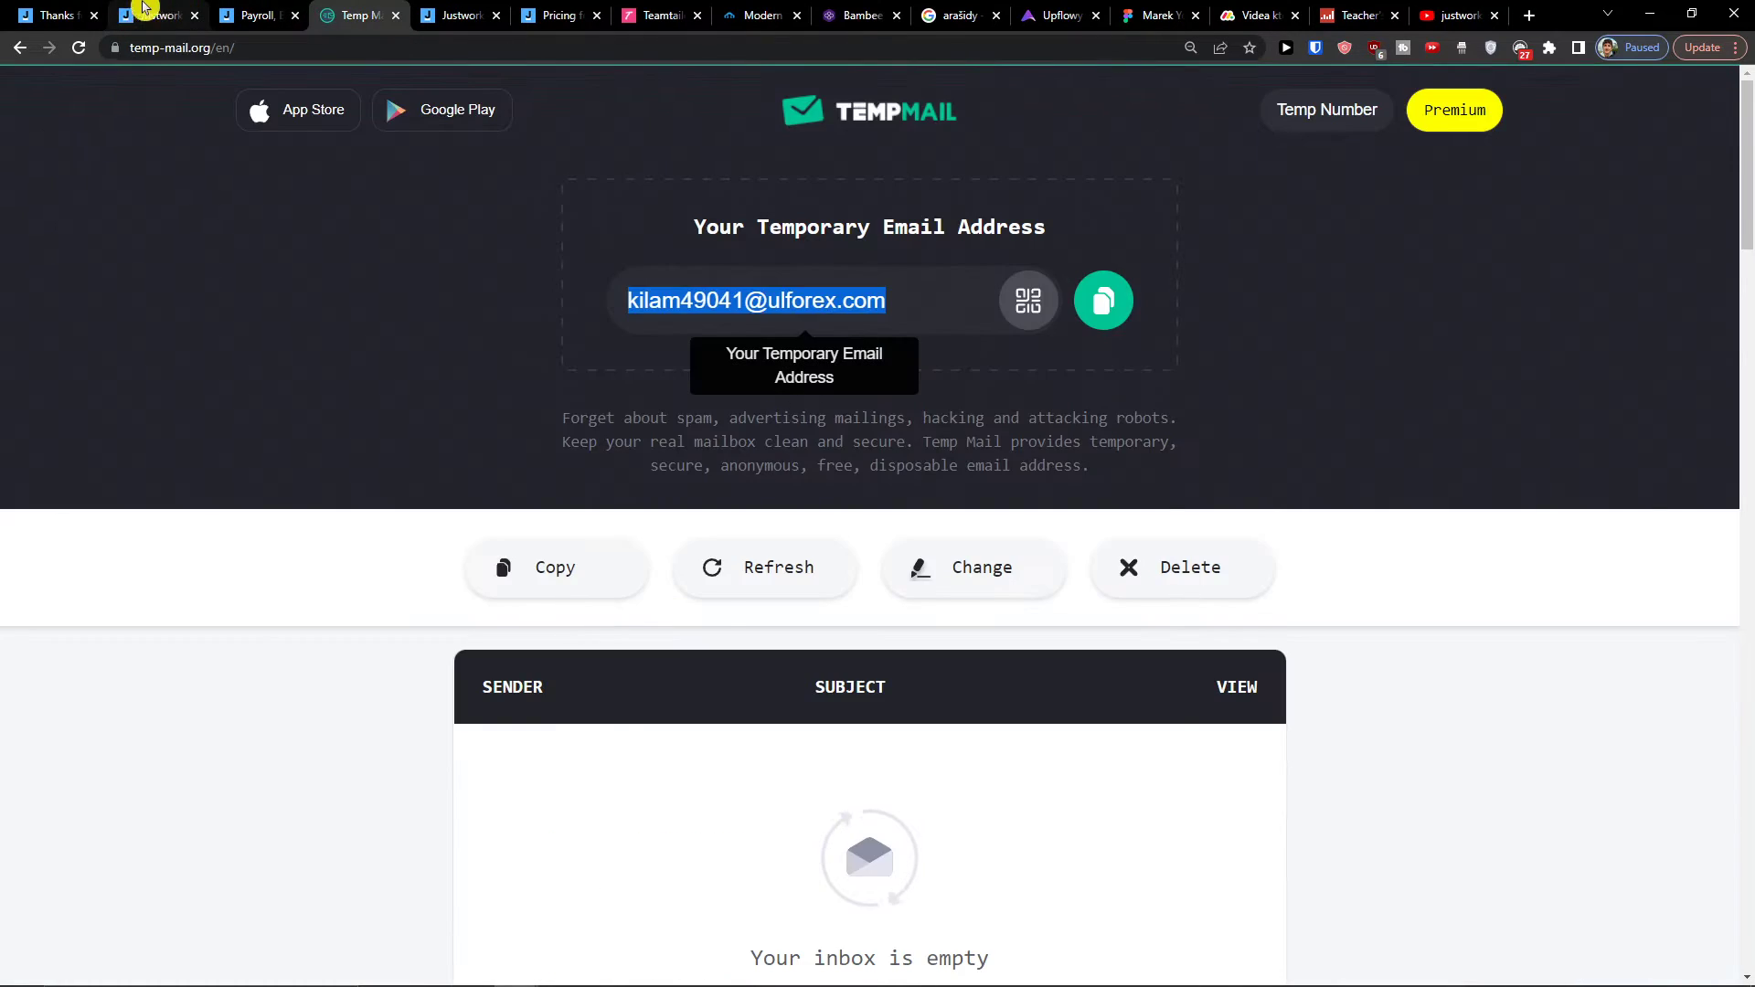
click(150, 14)
scroll(407, 365, down, 3)
scroll(658, 421, down, 2)
click(689, 414)
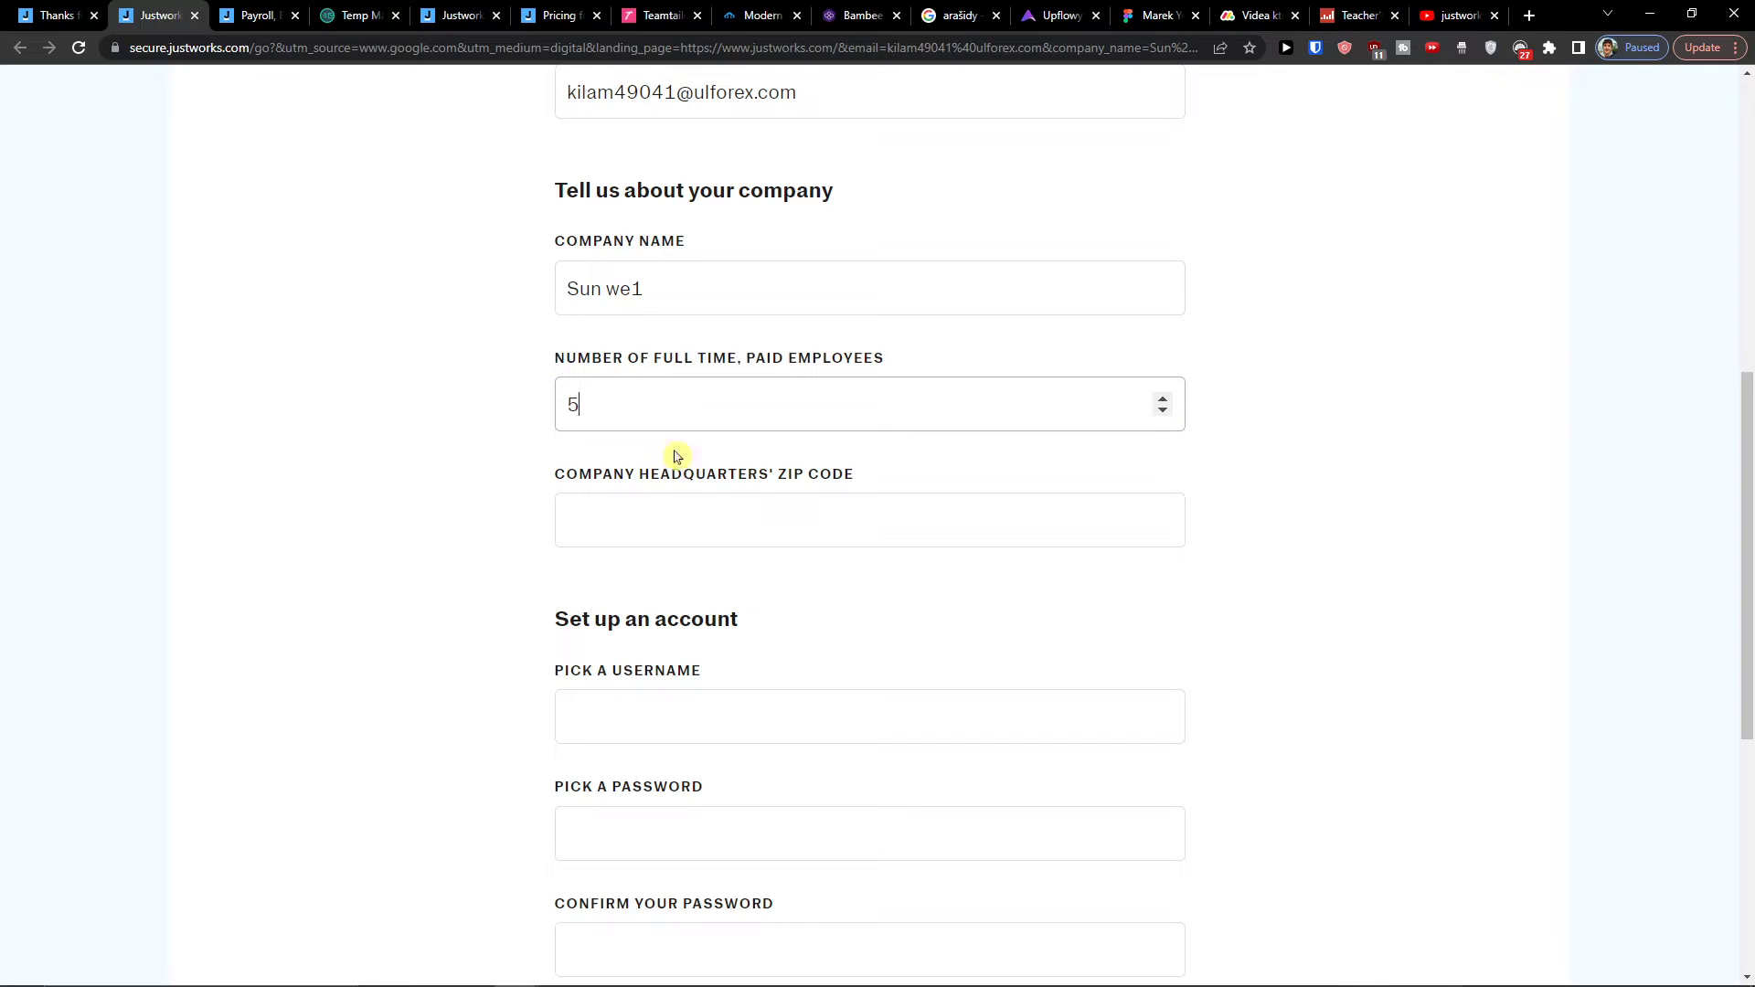
click(651, 517)
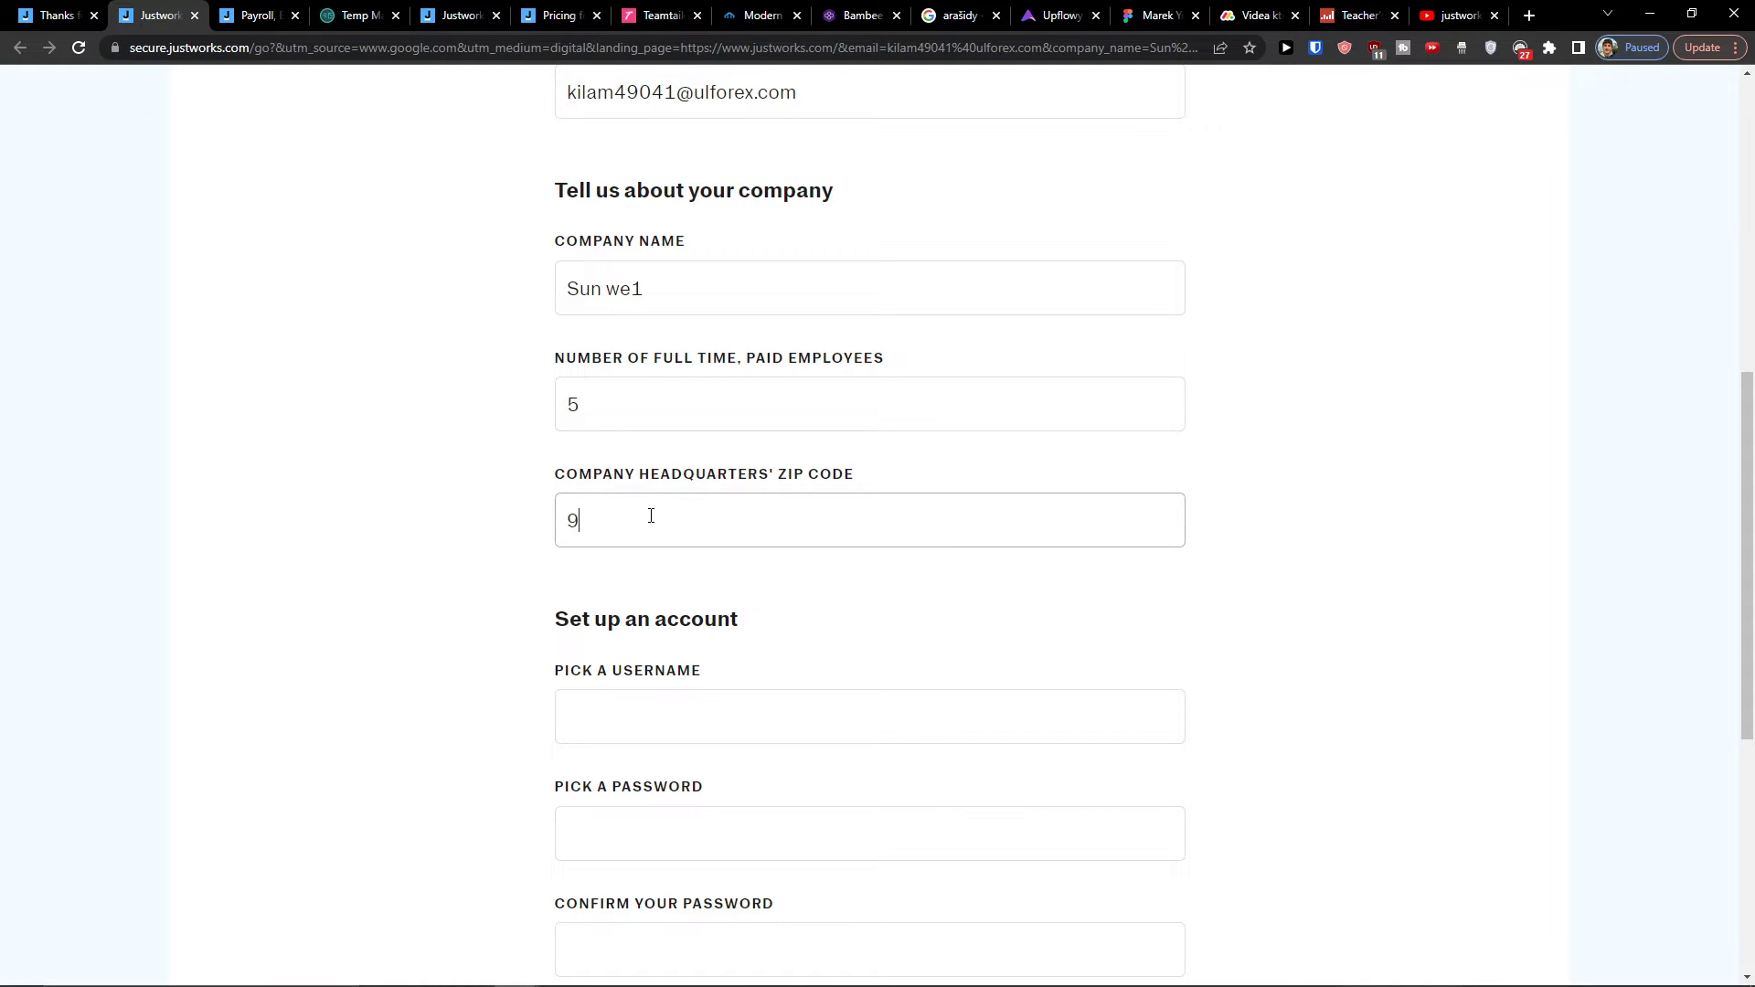
scroll(530, 576, down, 3)
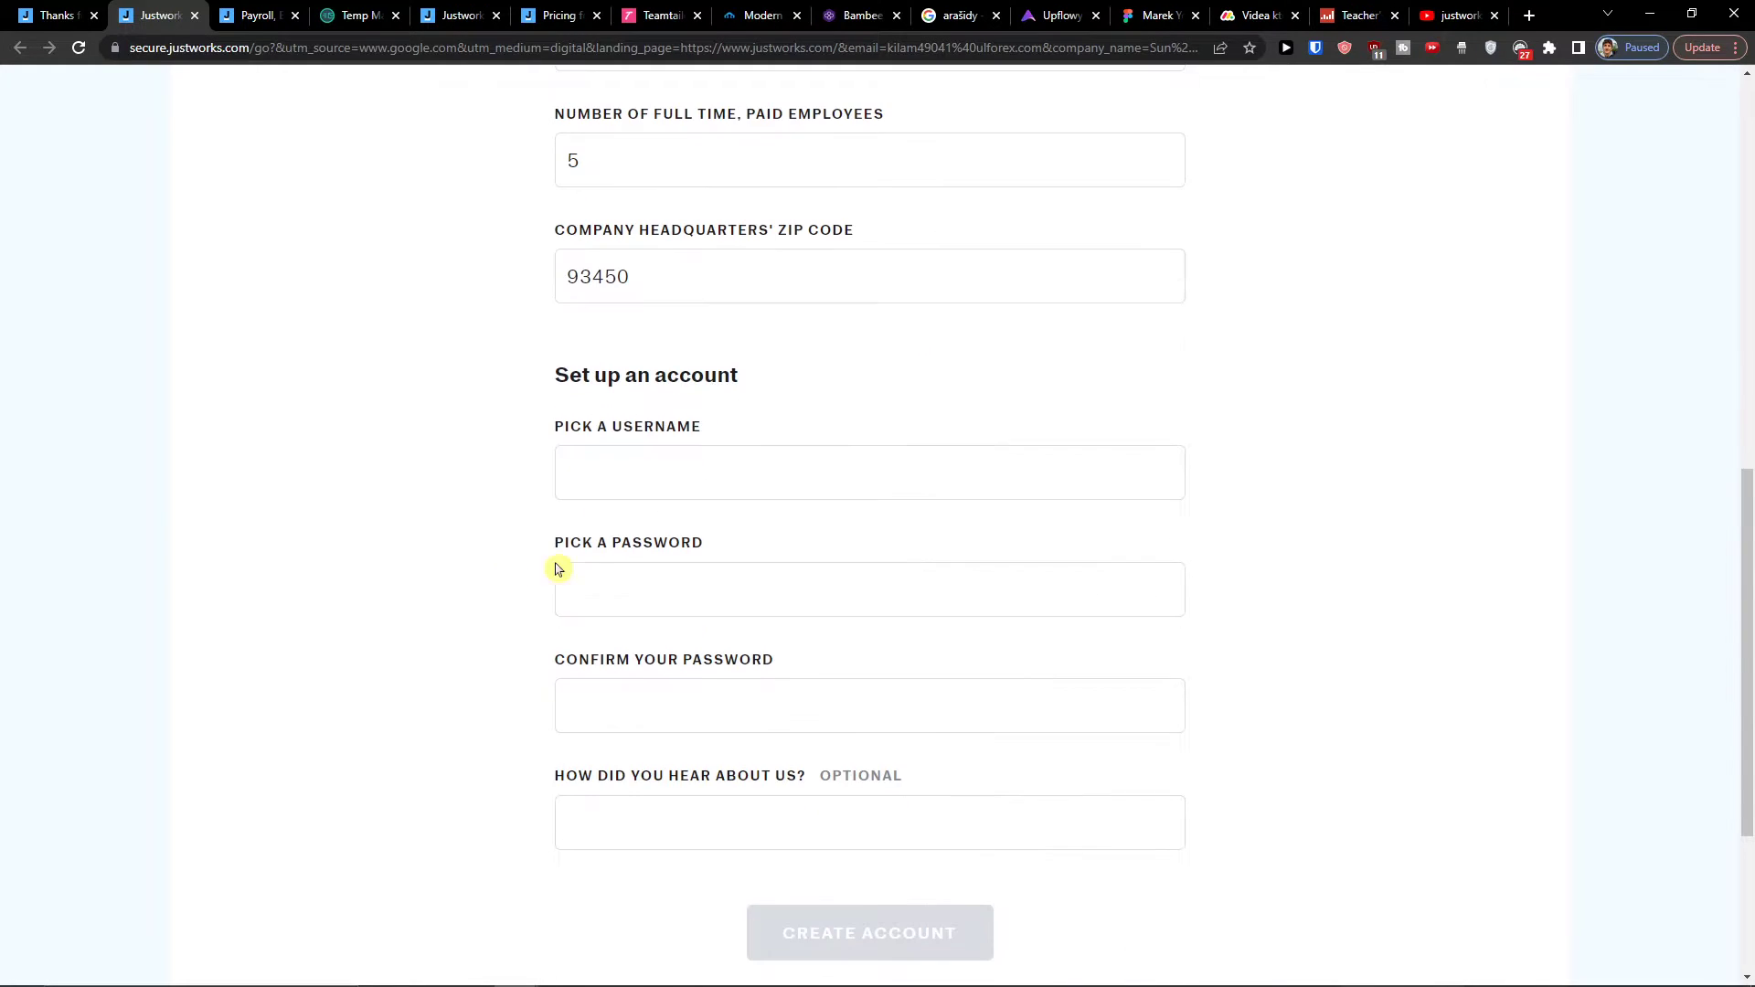
Step: Enter a username and matching password, answer 'google' as referral source, and create the account
click(641, 479)
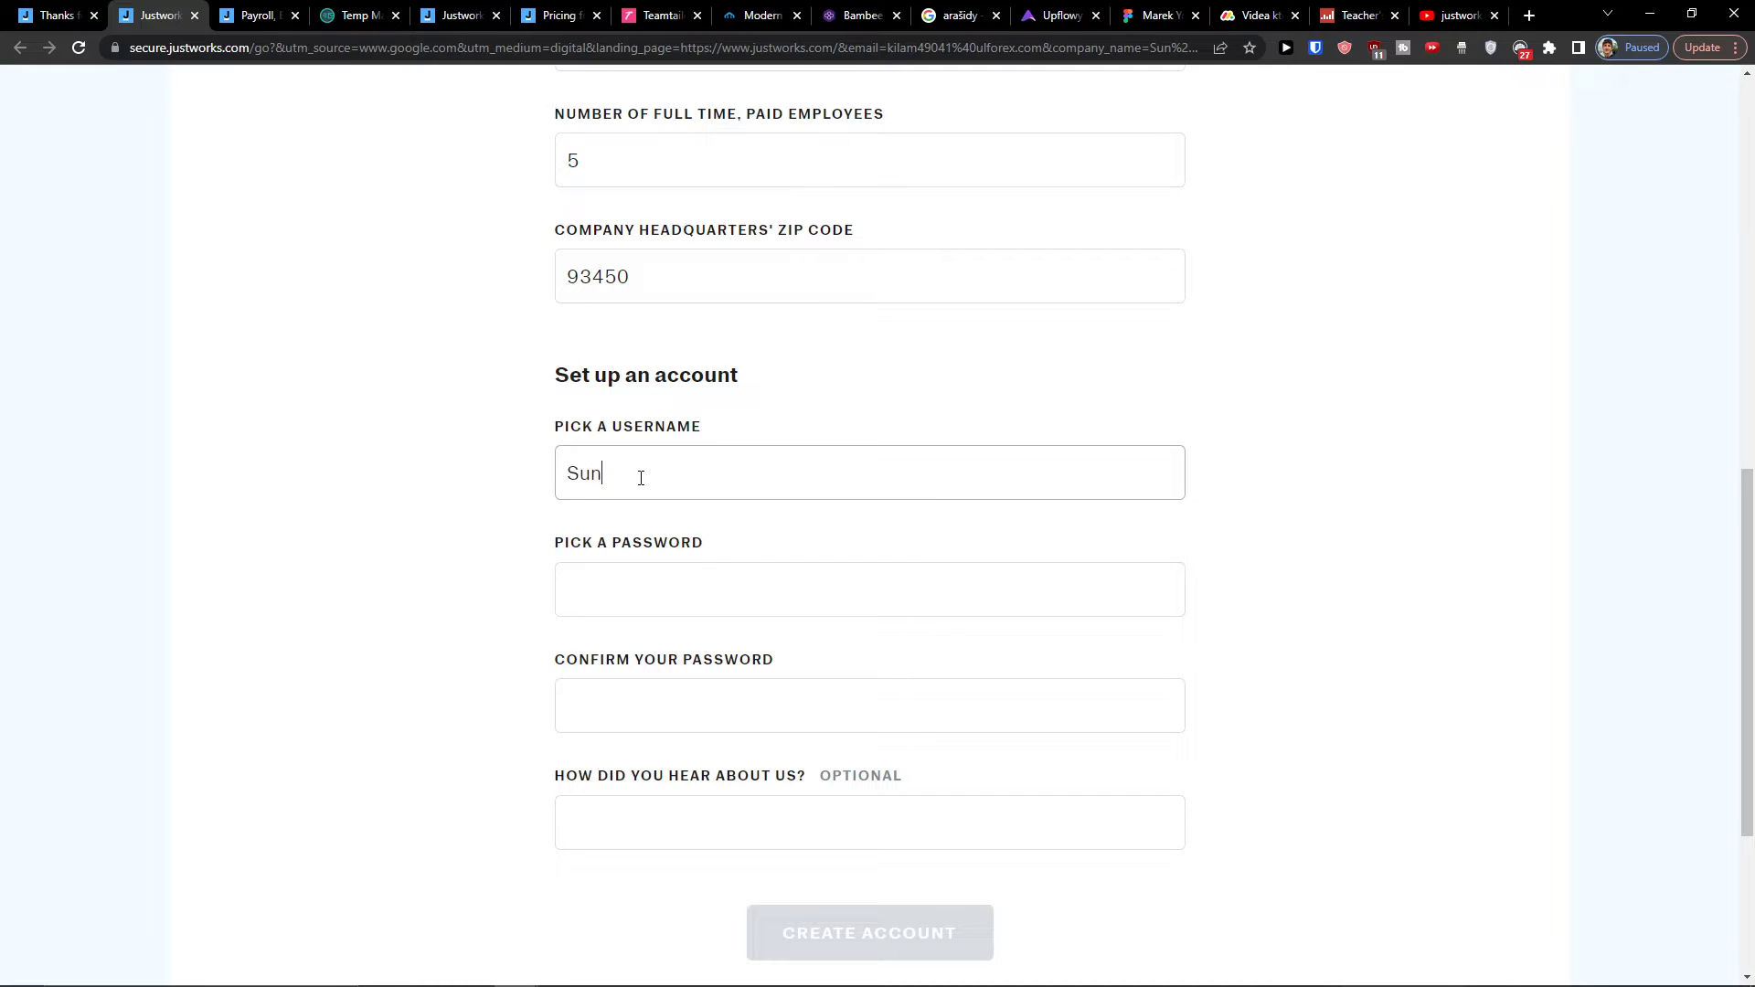
key(Tab)
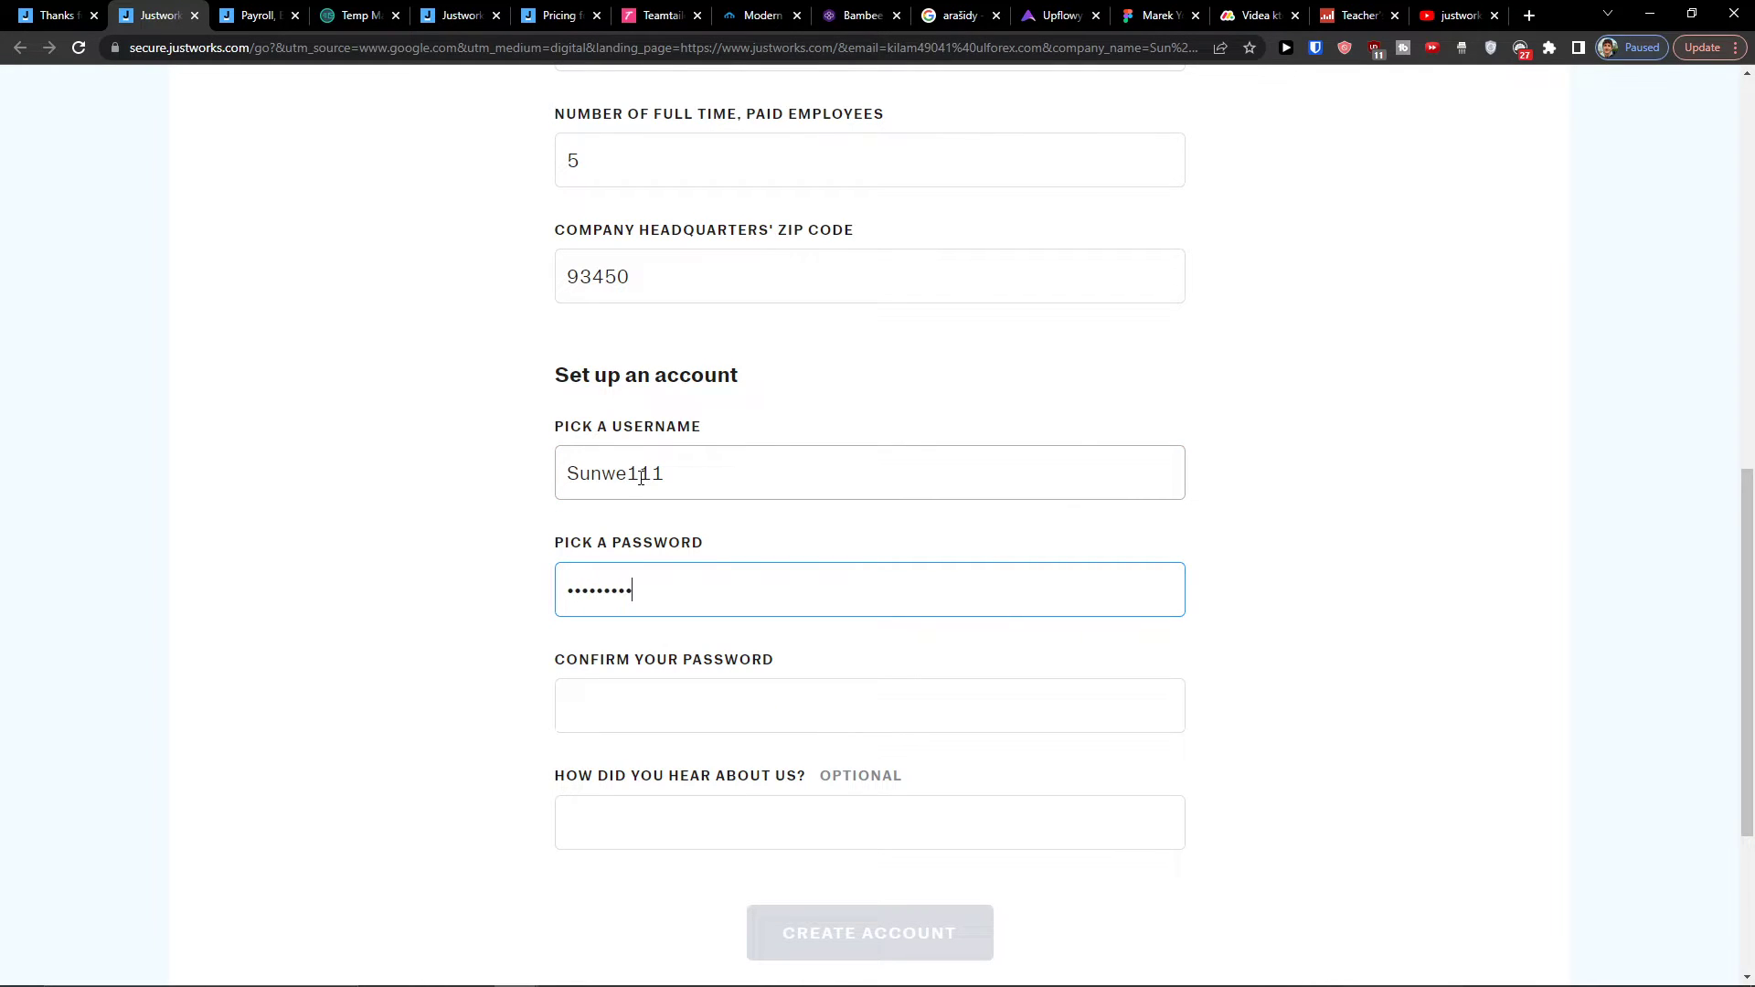
key(Tab)
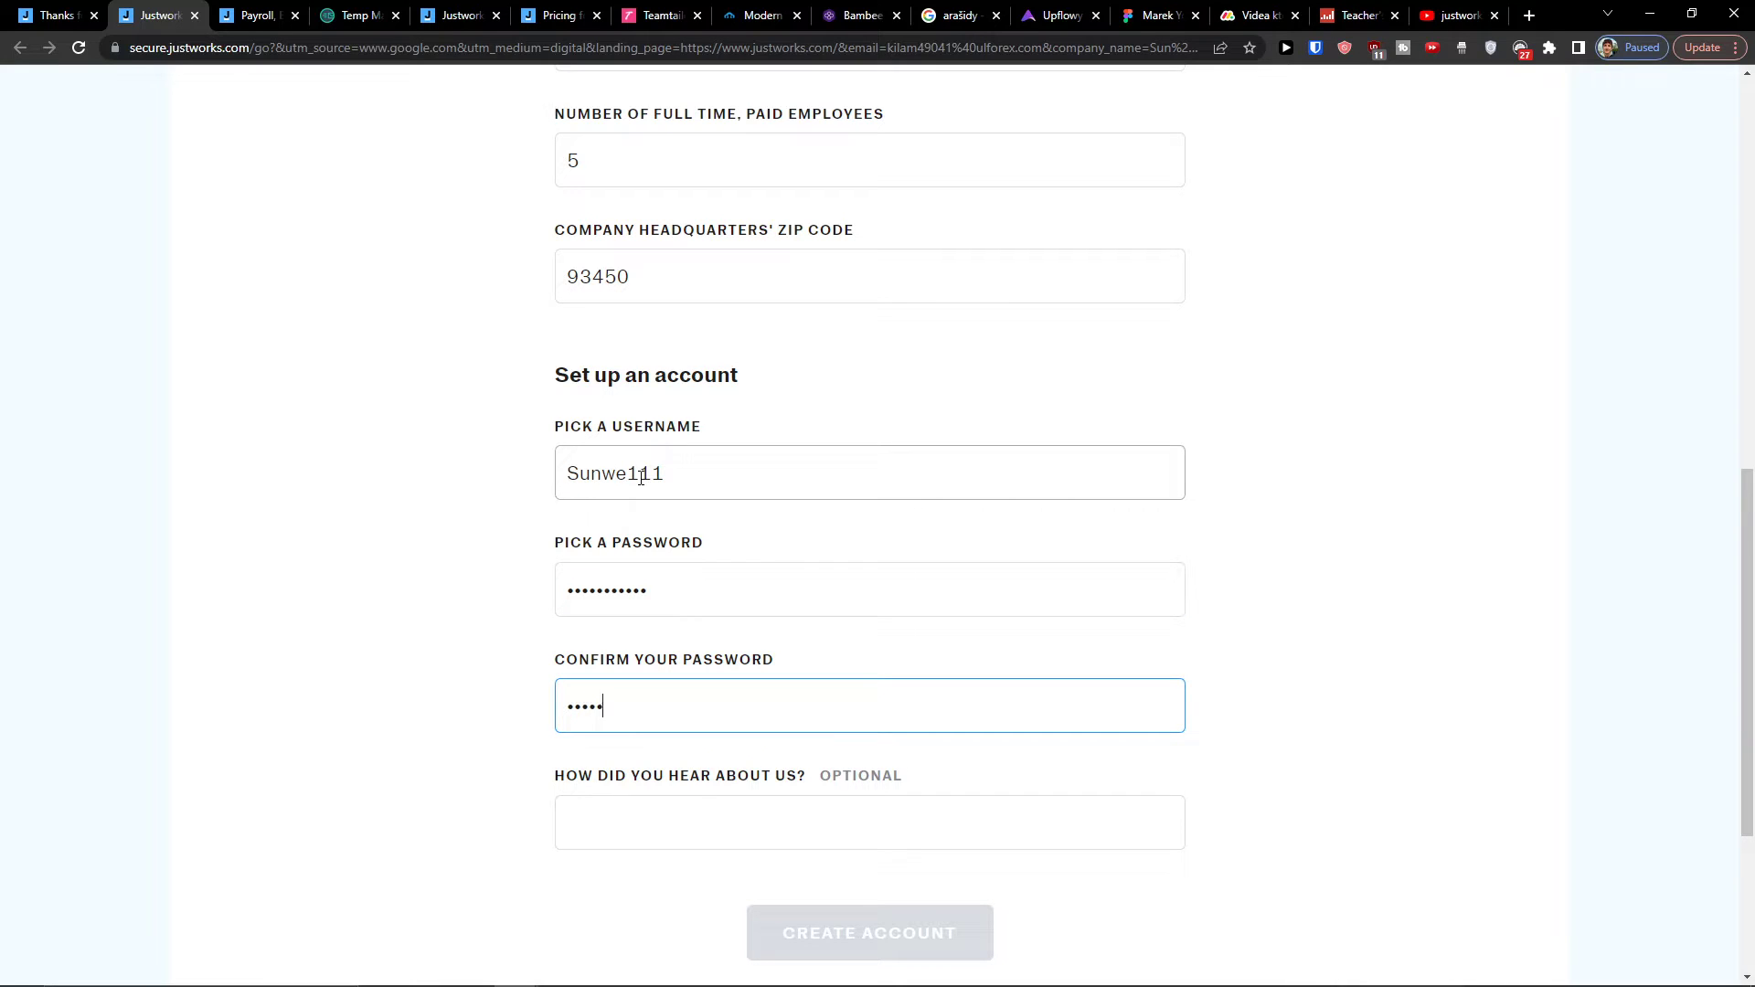
key(Tab)
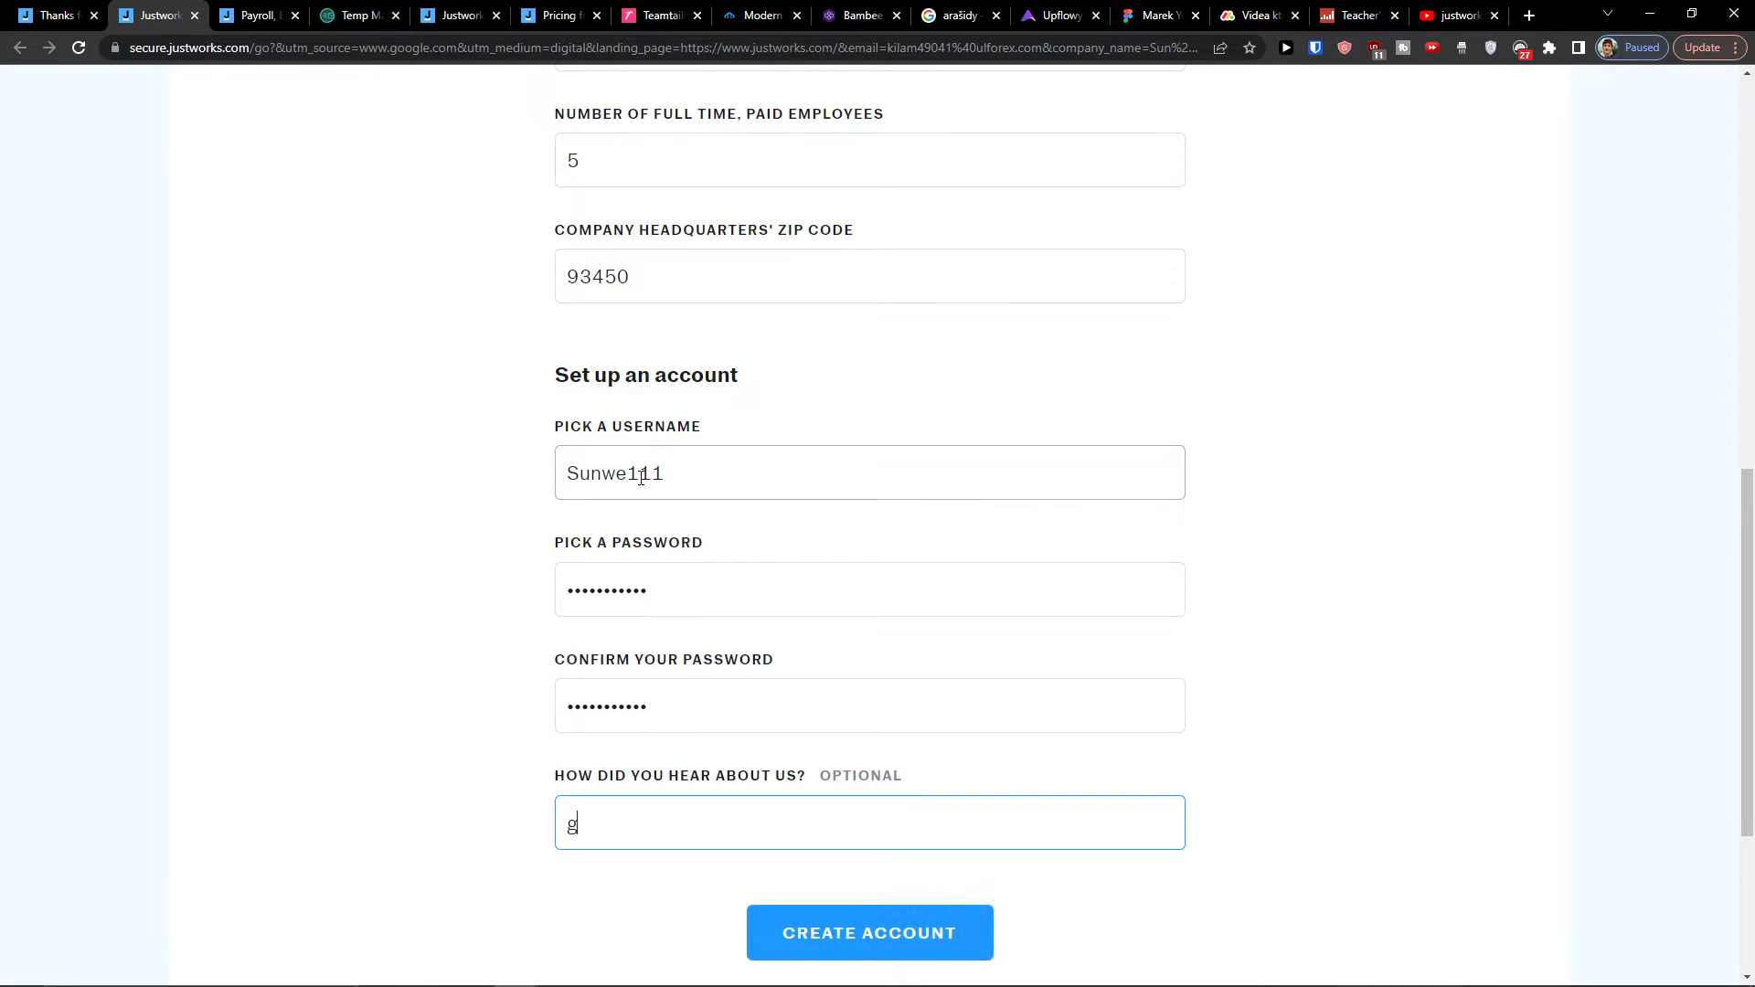
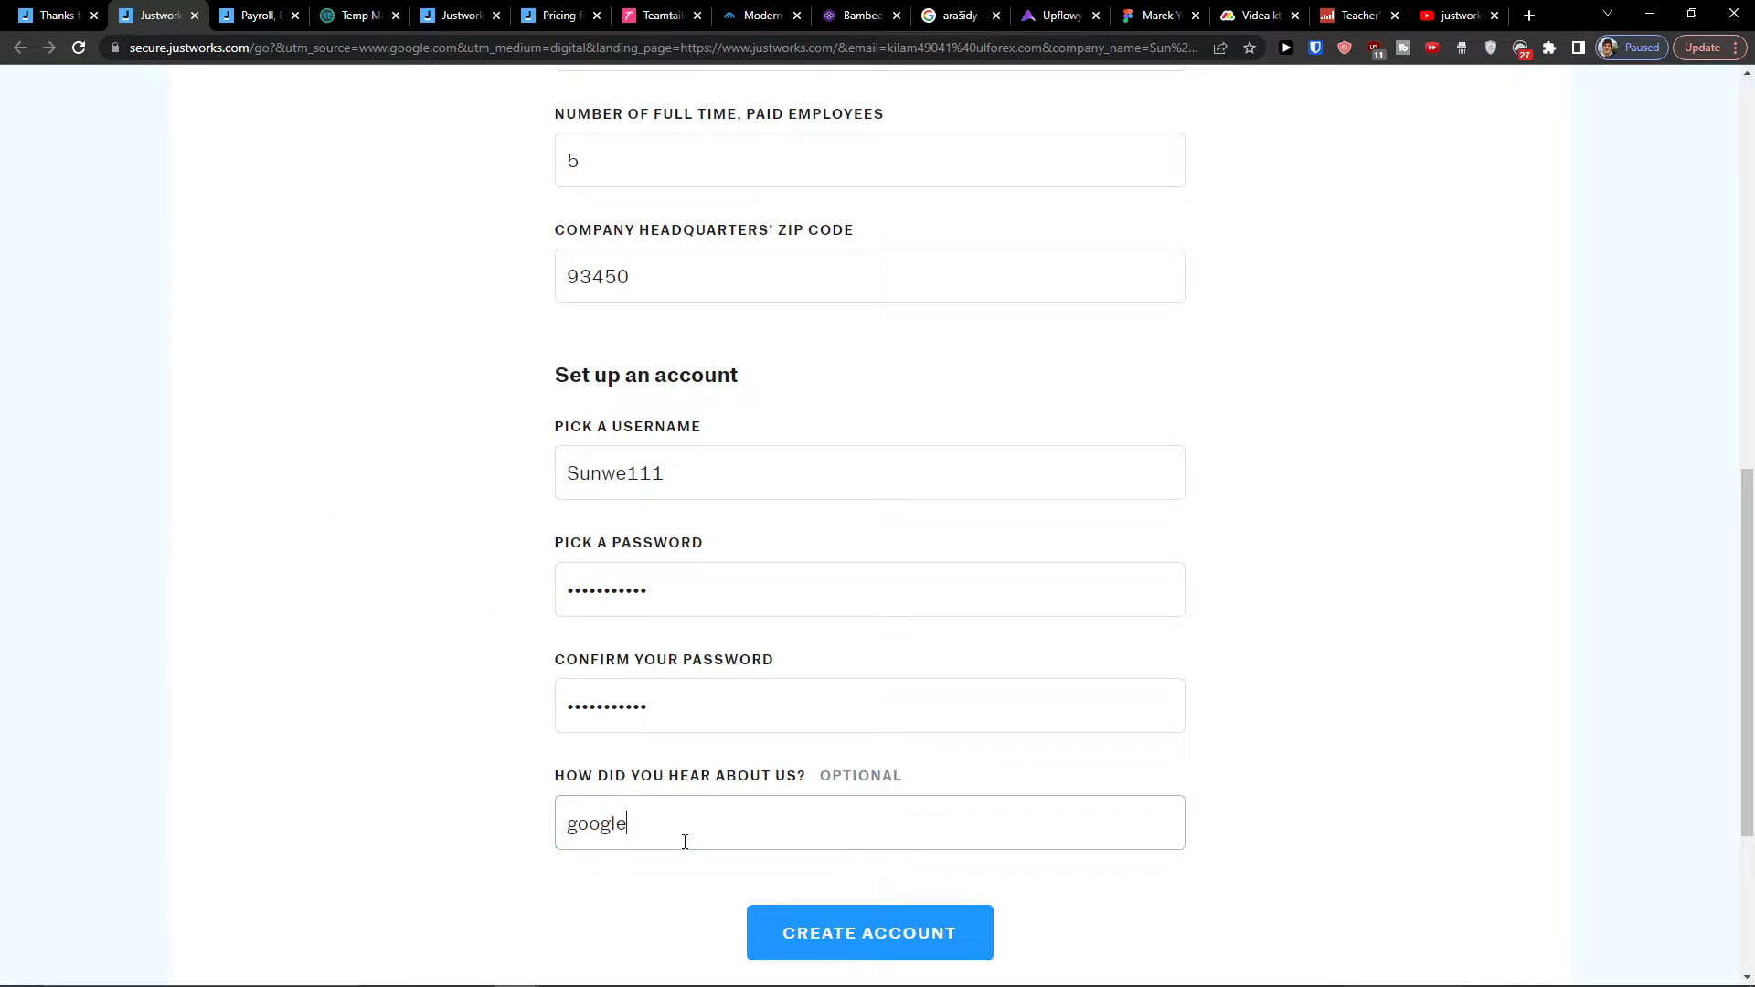
click(804, 933)
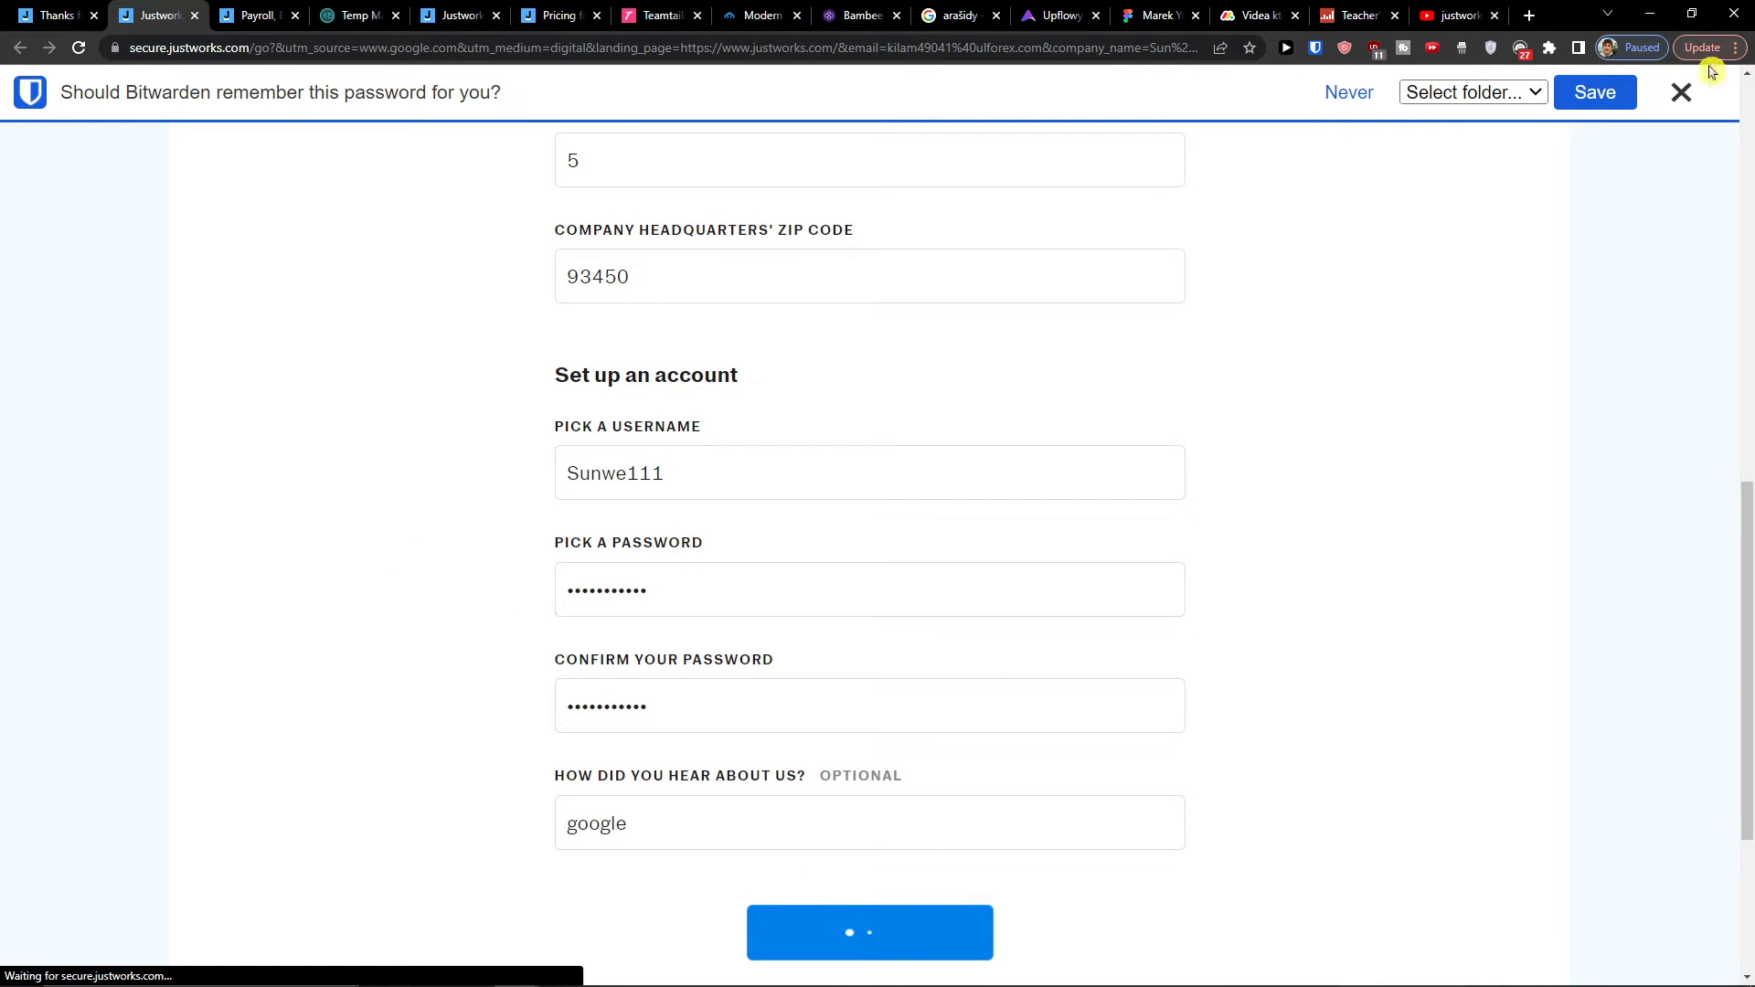
click(1683, 93)
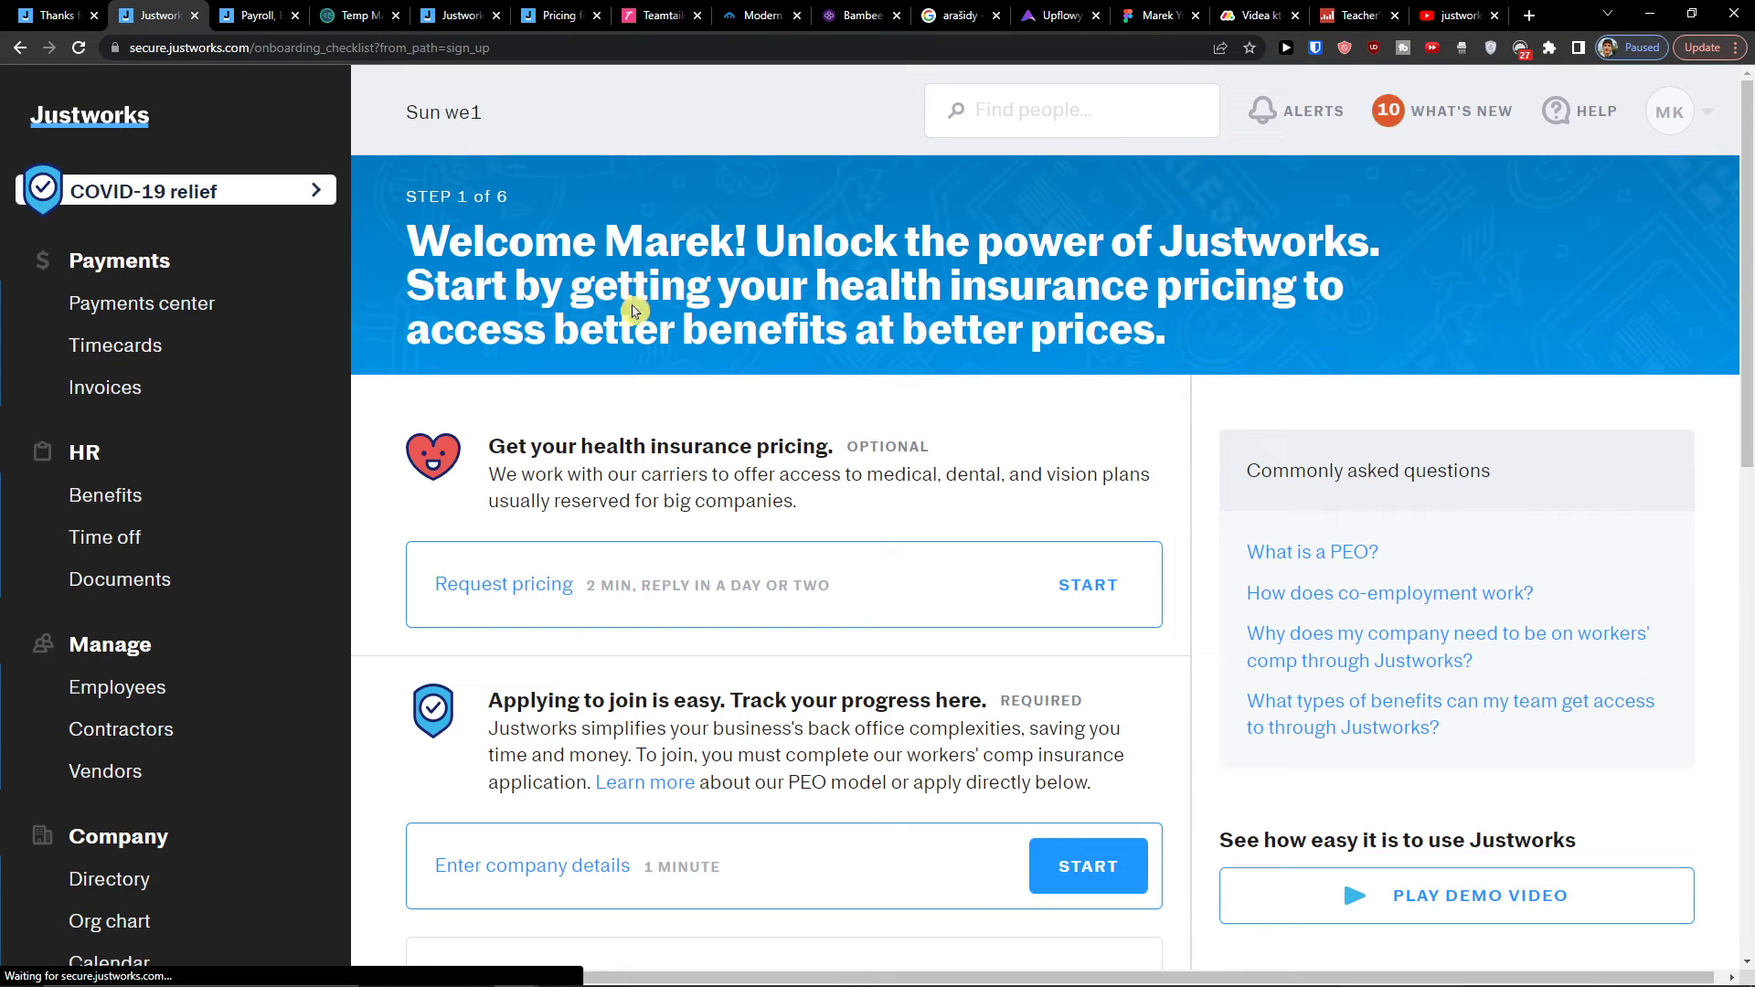
scroll(510, 561, down, 5)
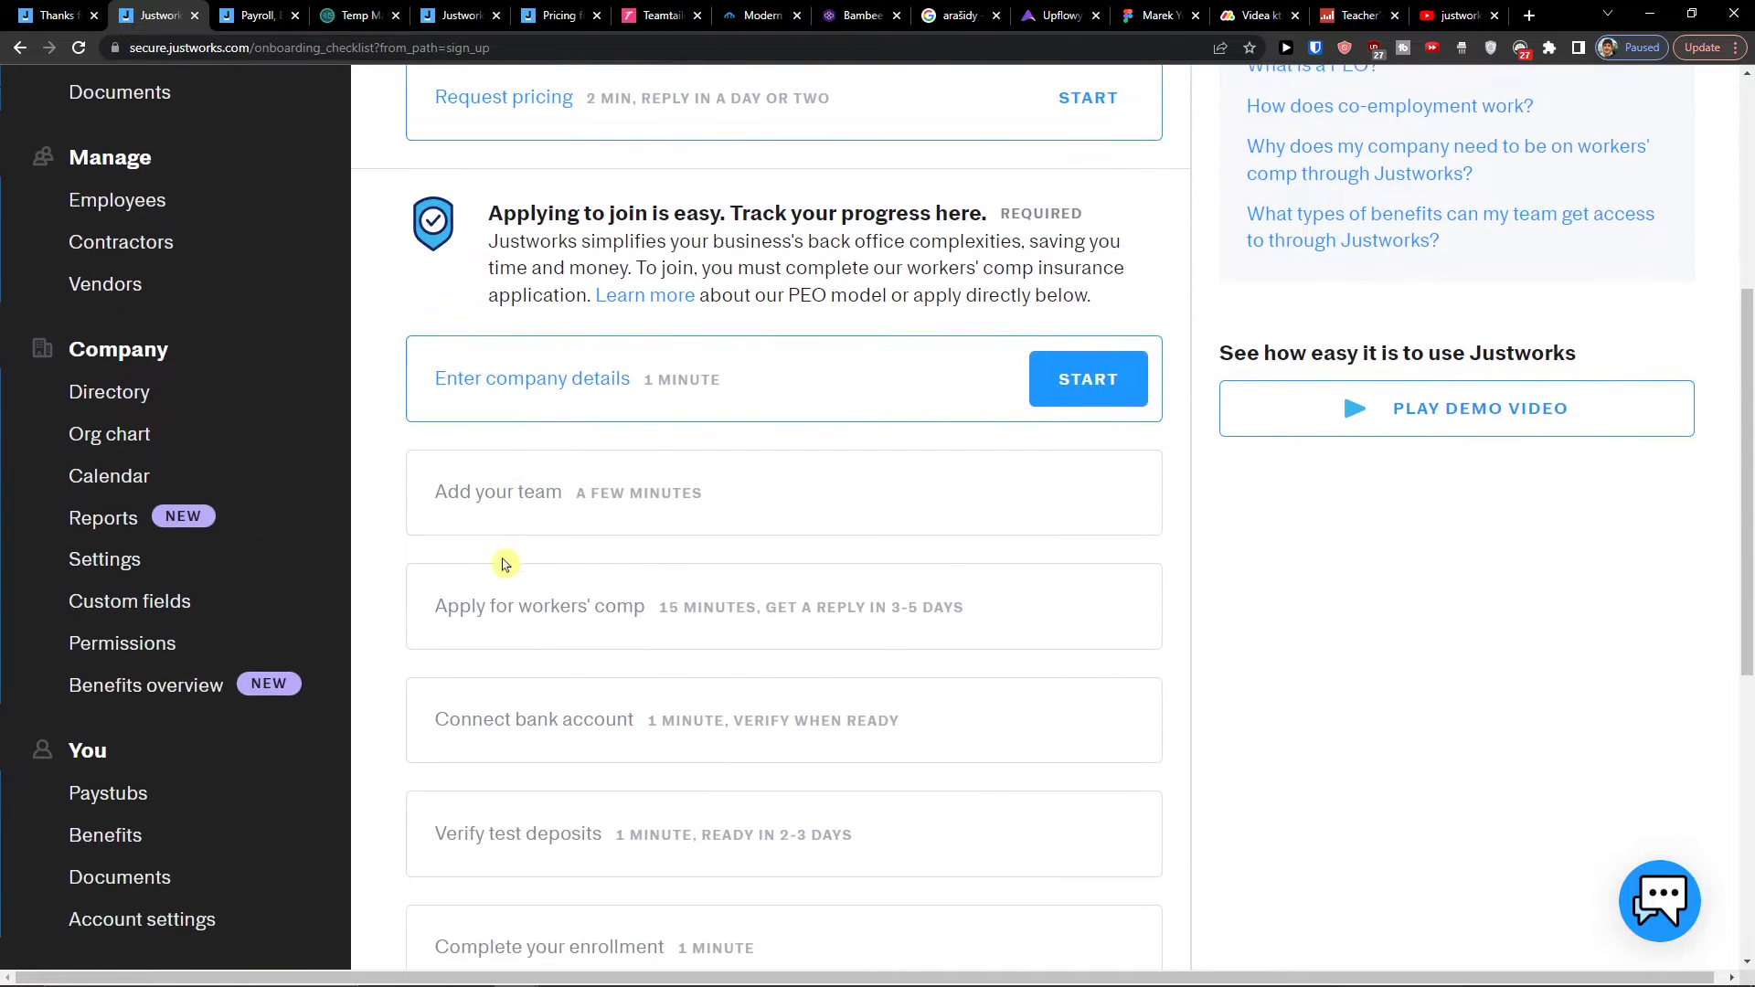
scroll(501, 561, up, 5)
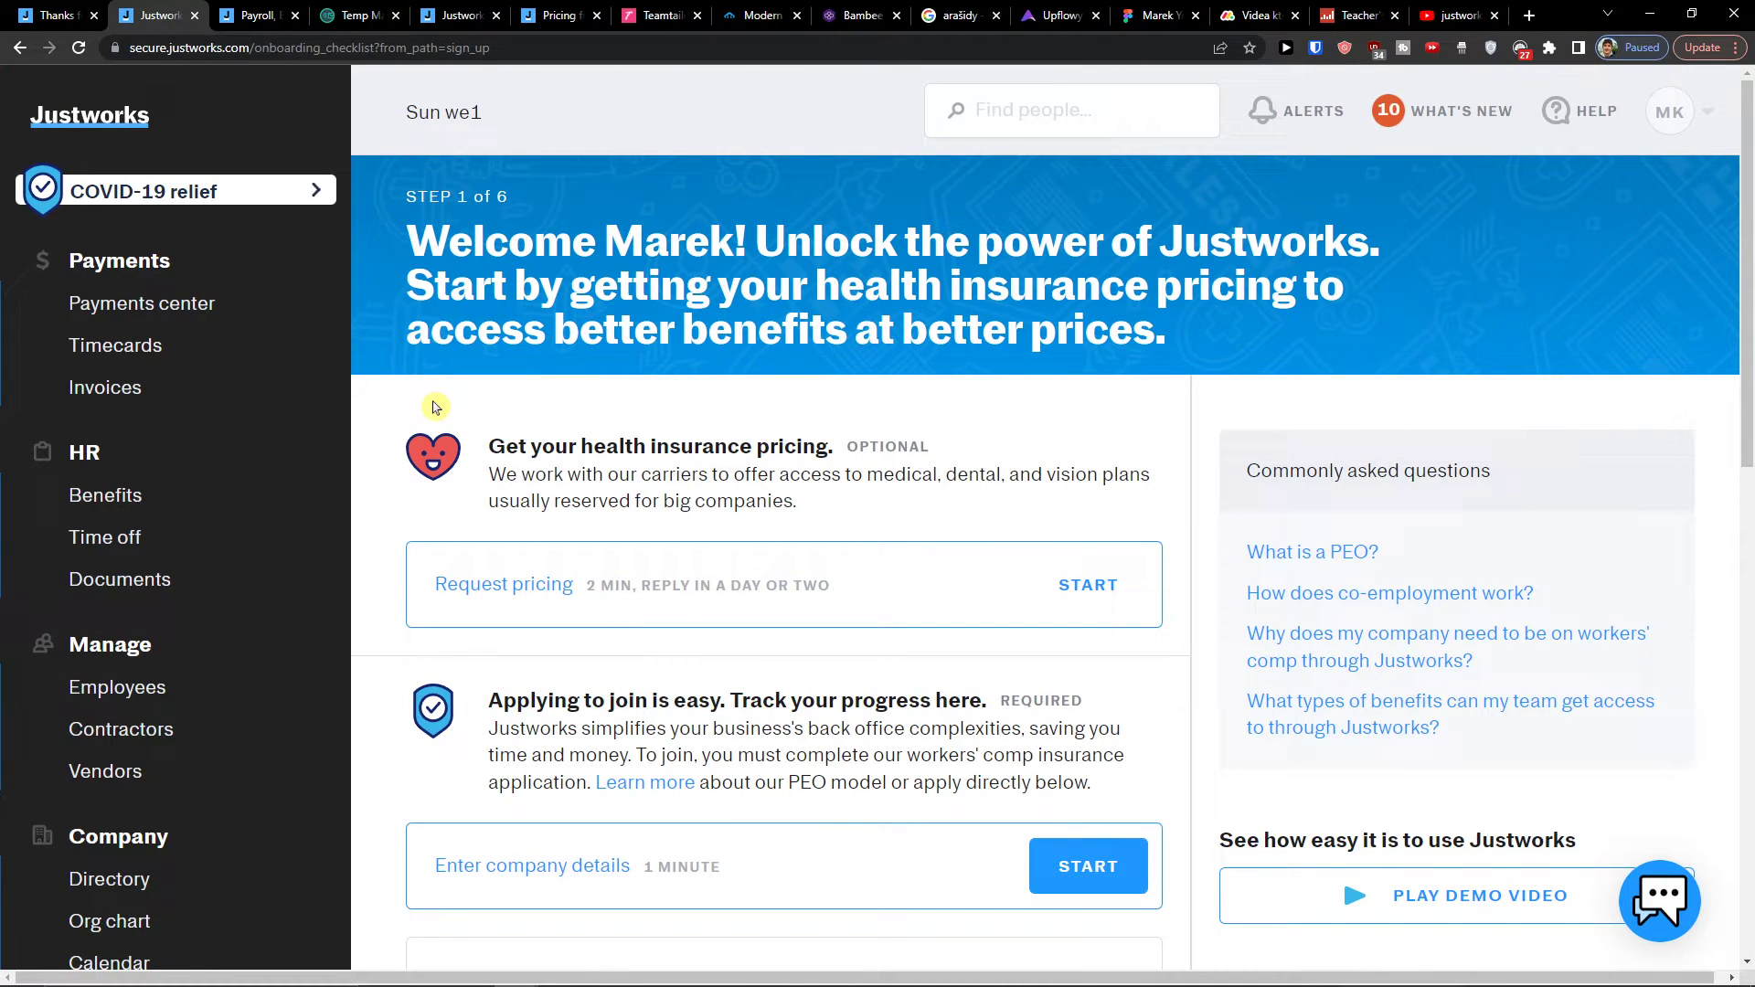
scroll(183, 393, down, 8)
scroll(181, 408, up, 4)
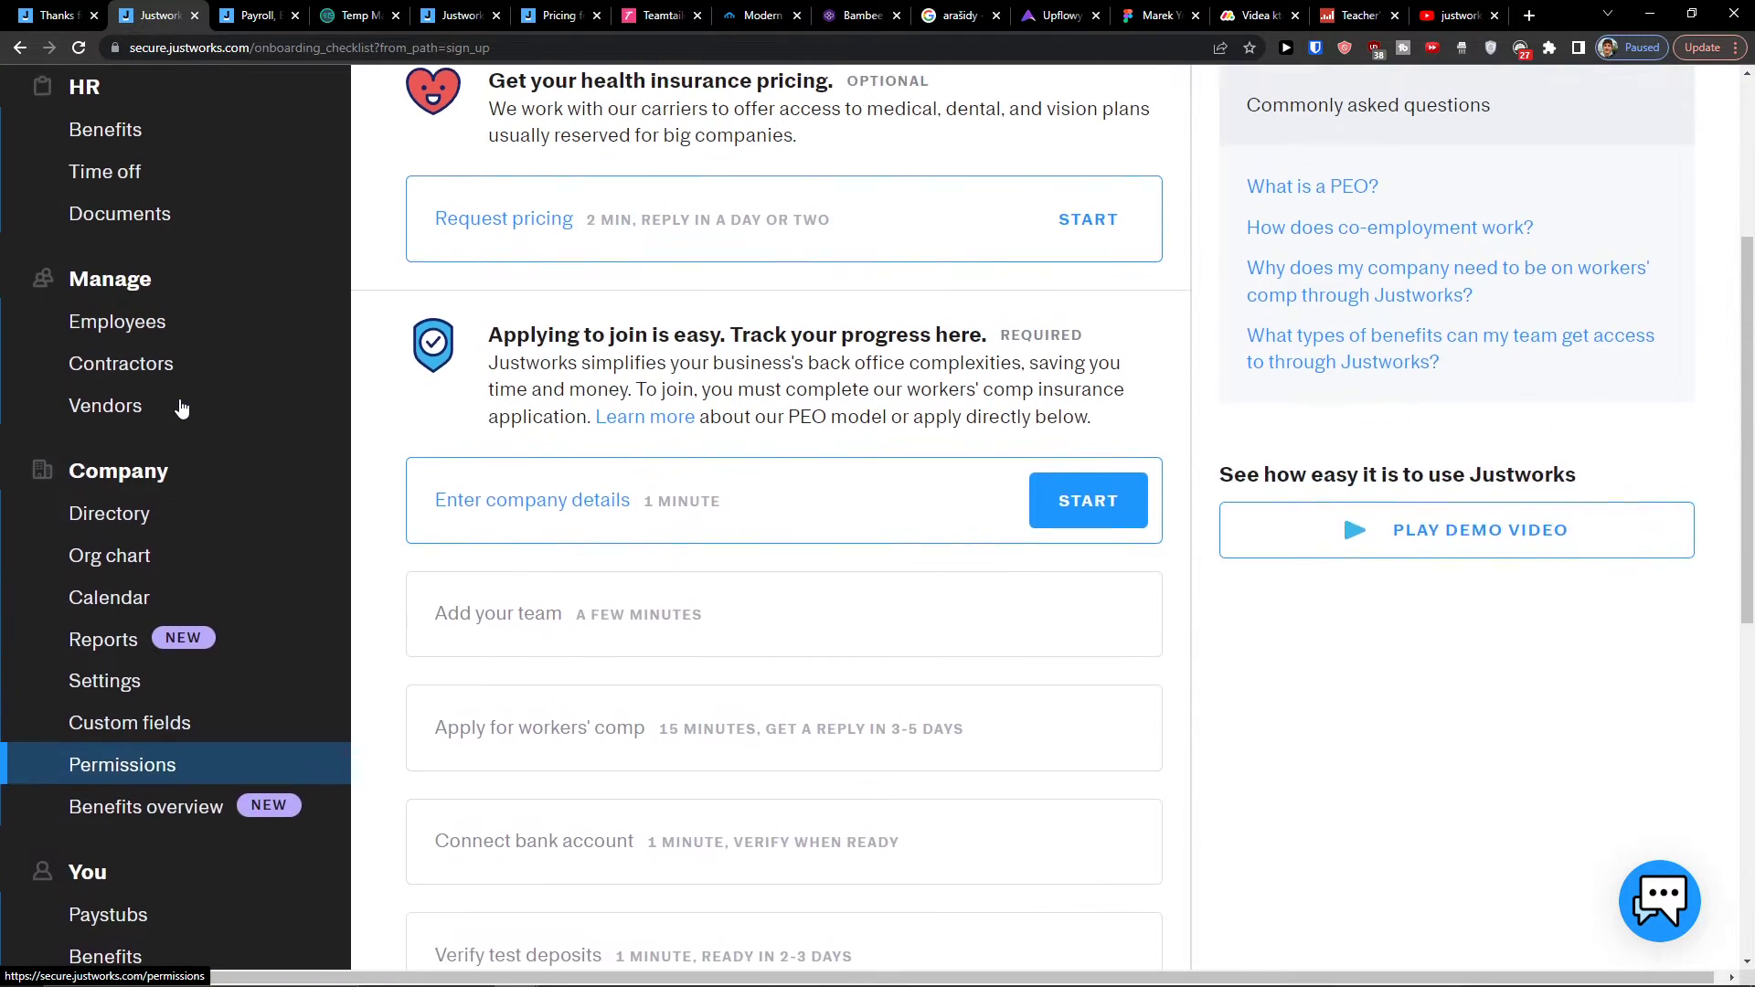
scroll(181, 408, up, 4)
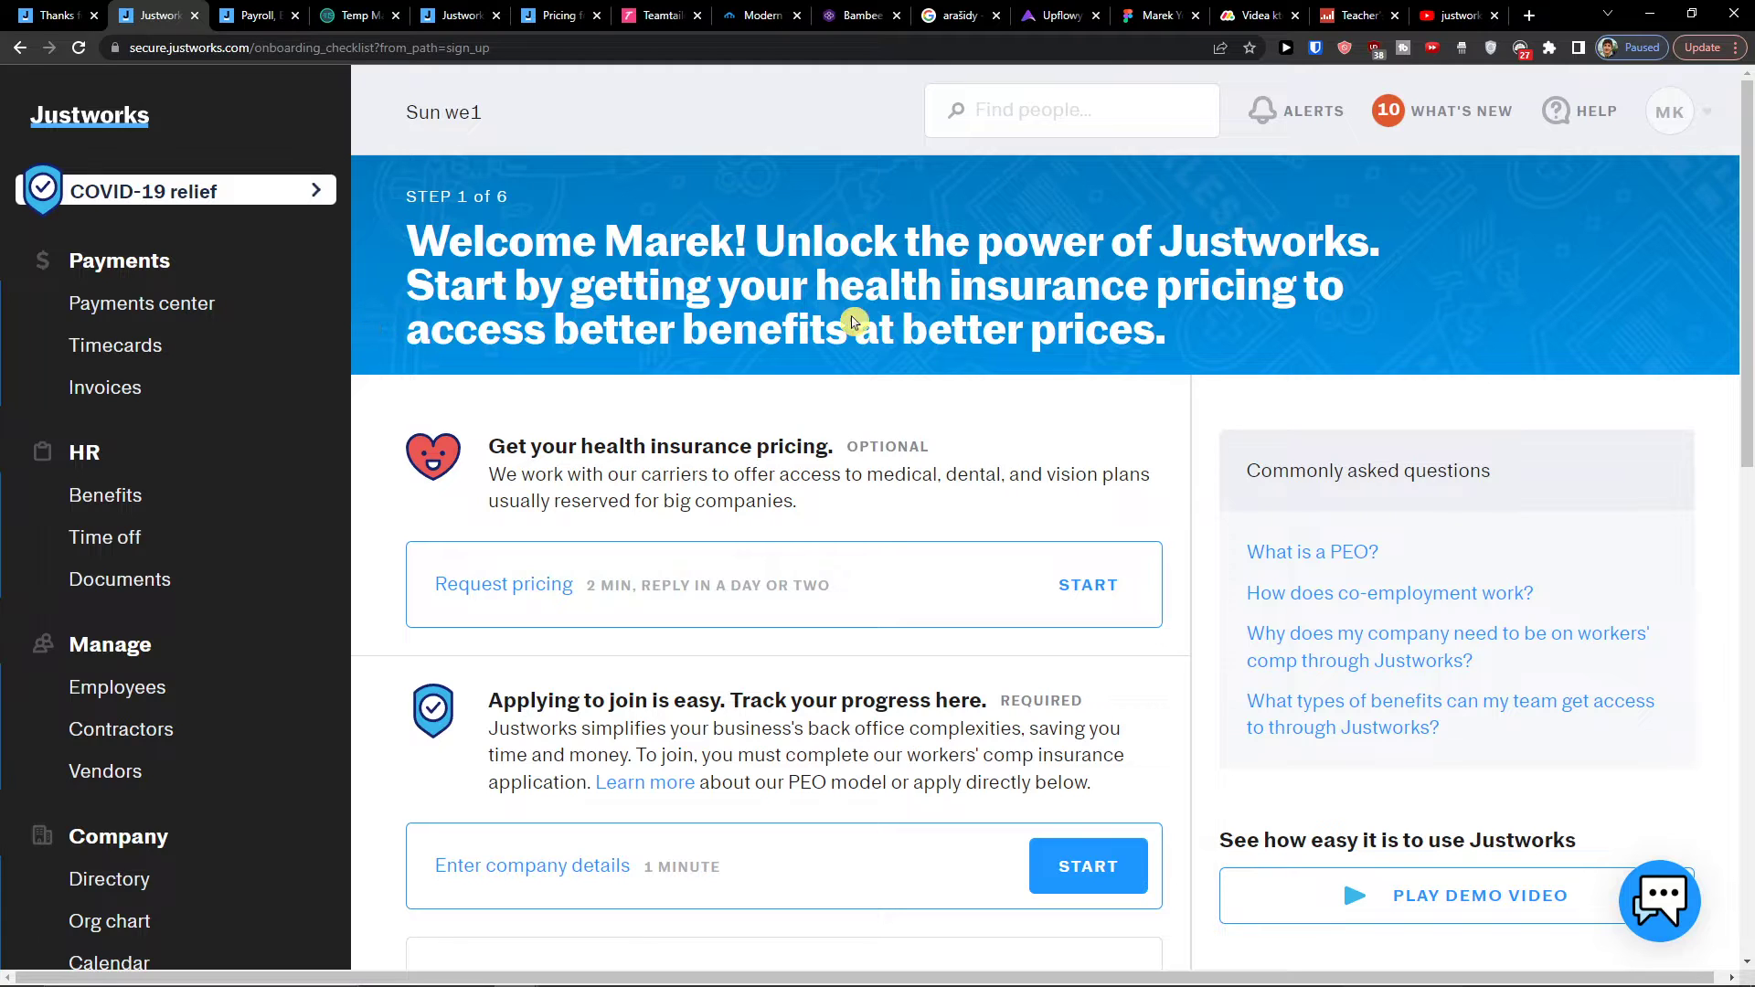
scroll(855, 370, down, 2)
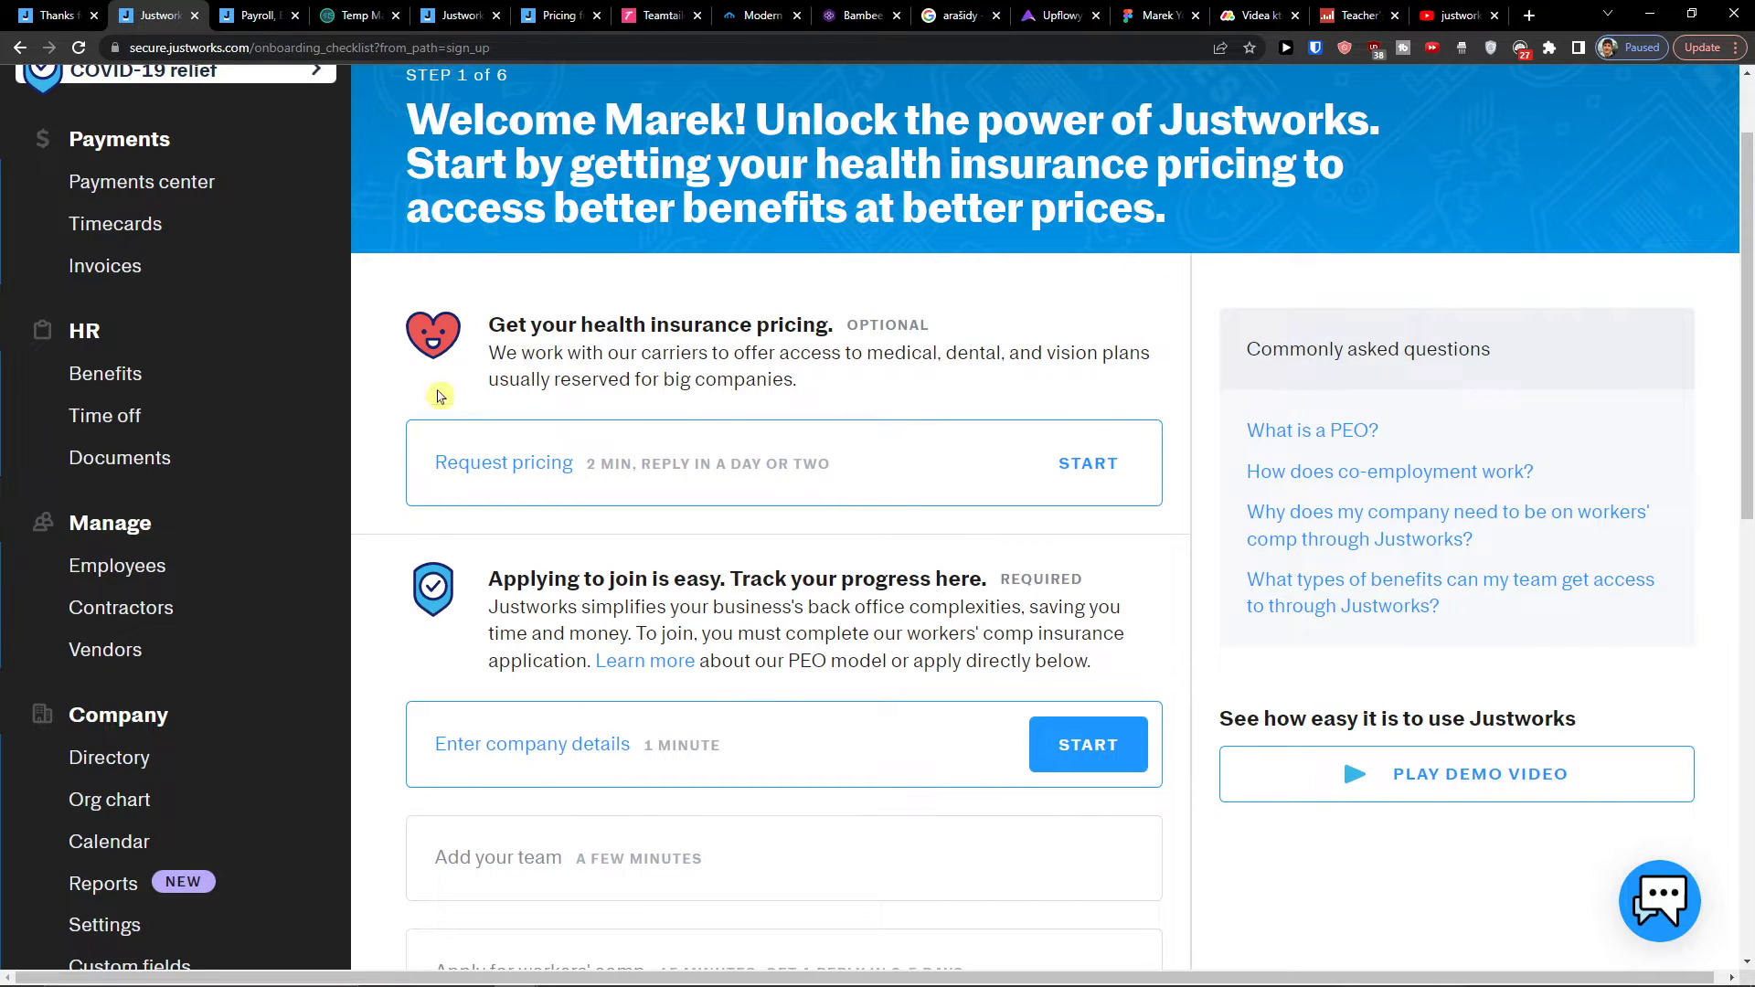
Step: Start the health insurance pricing request and view the quotes page in its new tab
ctrl+click(1061, 463)
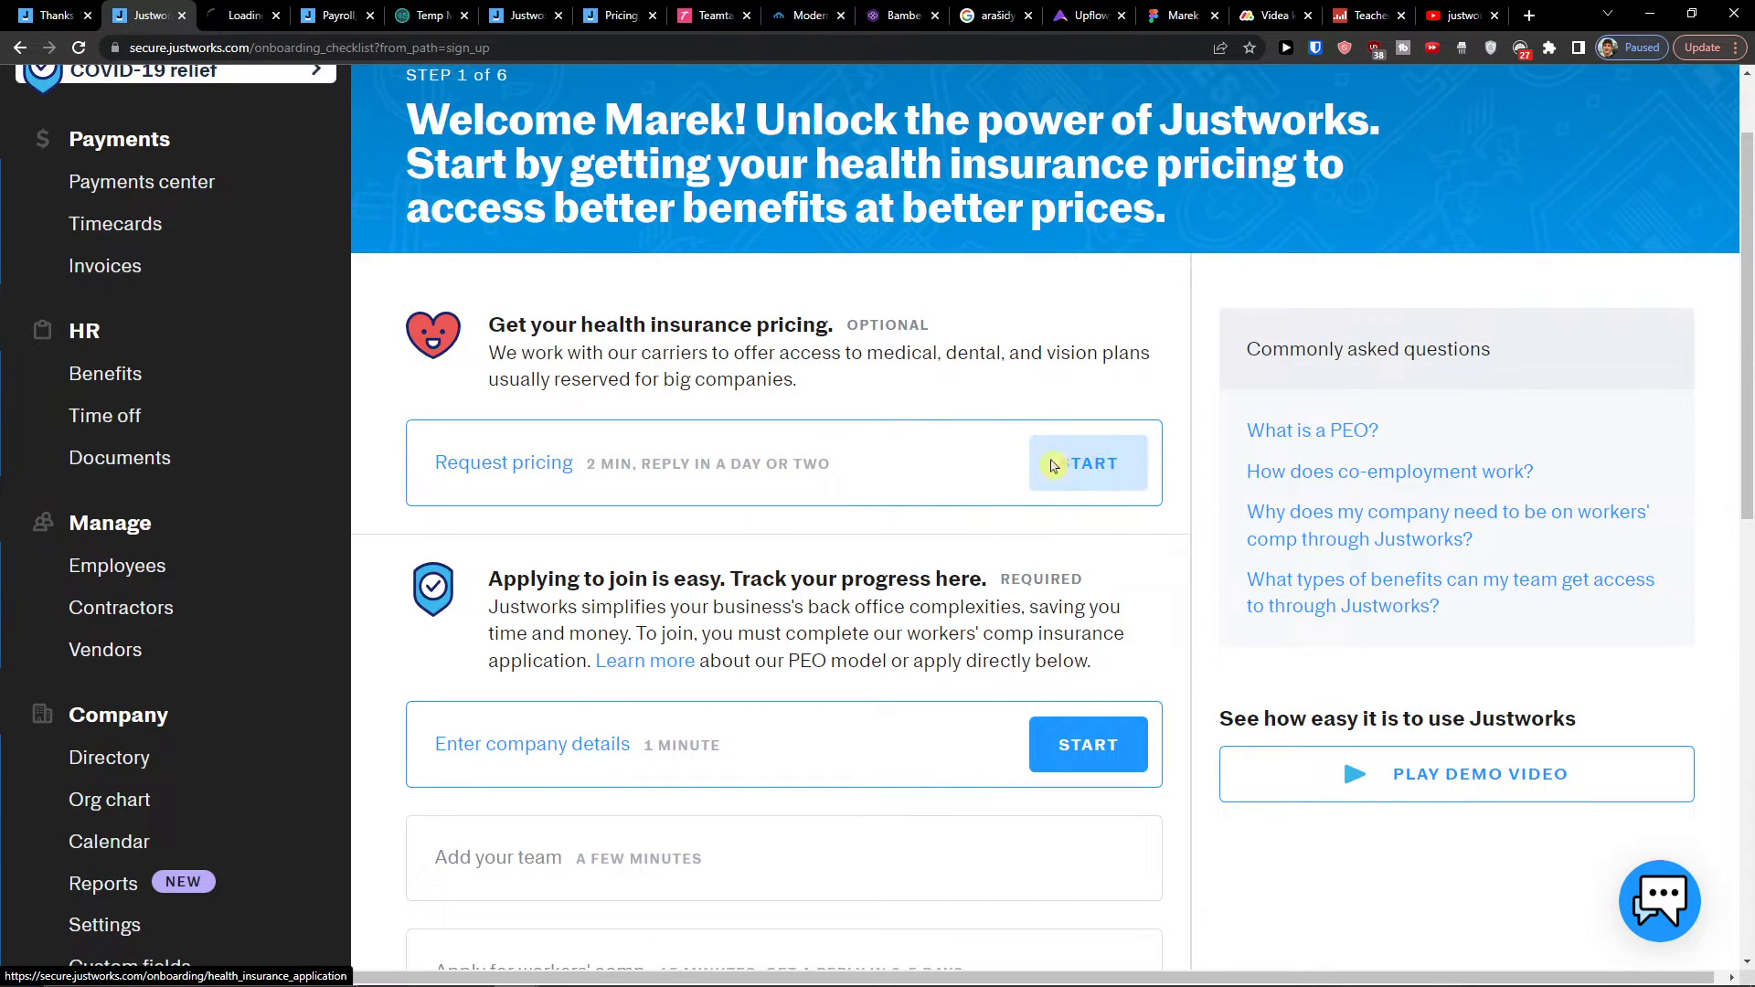
scroll(358, 156, down, 2)
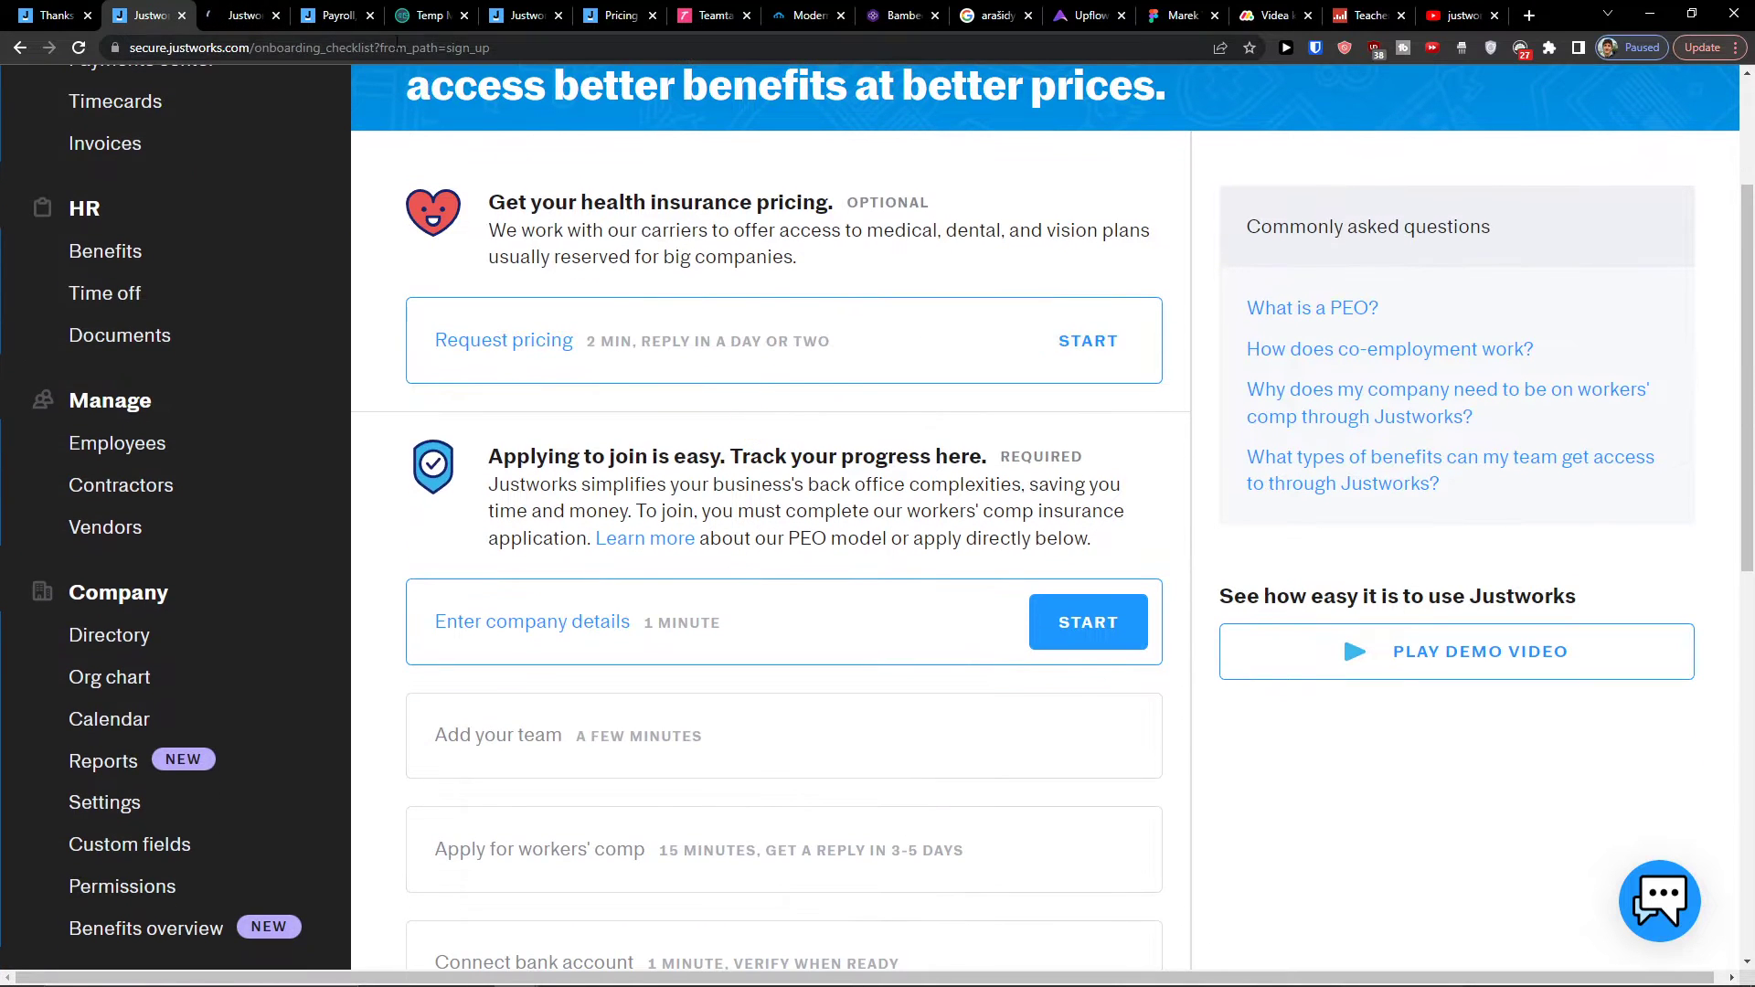
scroll(357, 156, down, 2)
click(242, 16)
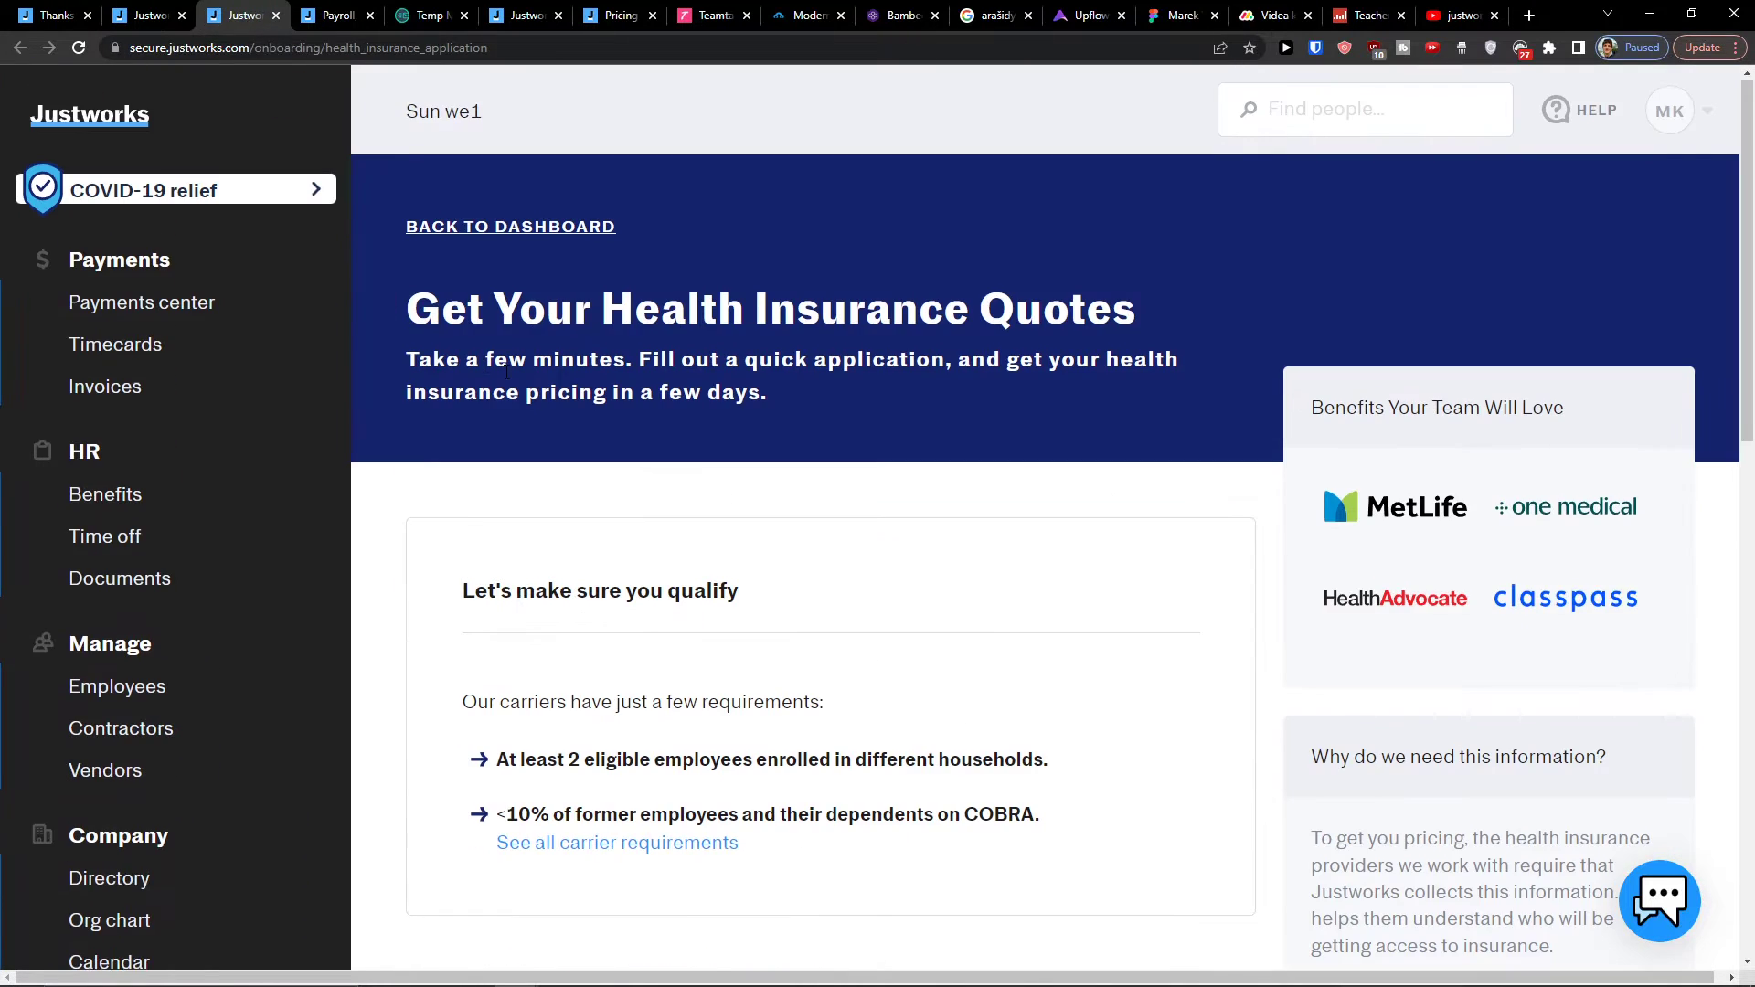
scroll(590, 397, down, 2)
scroll(596, 395, down, 2)
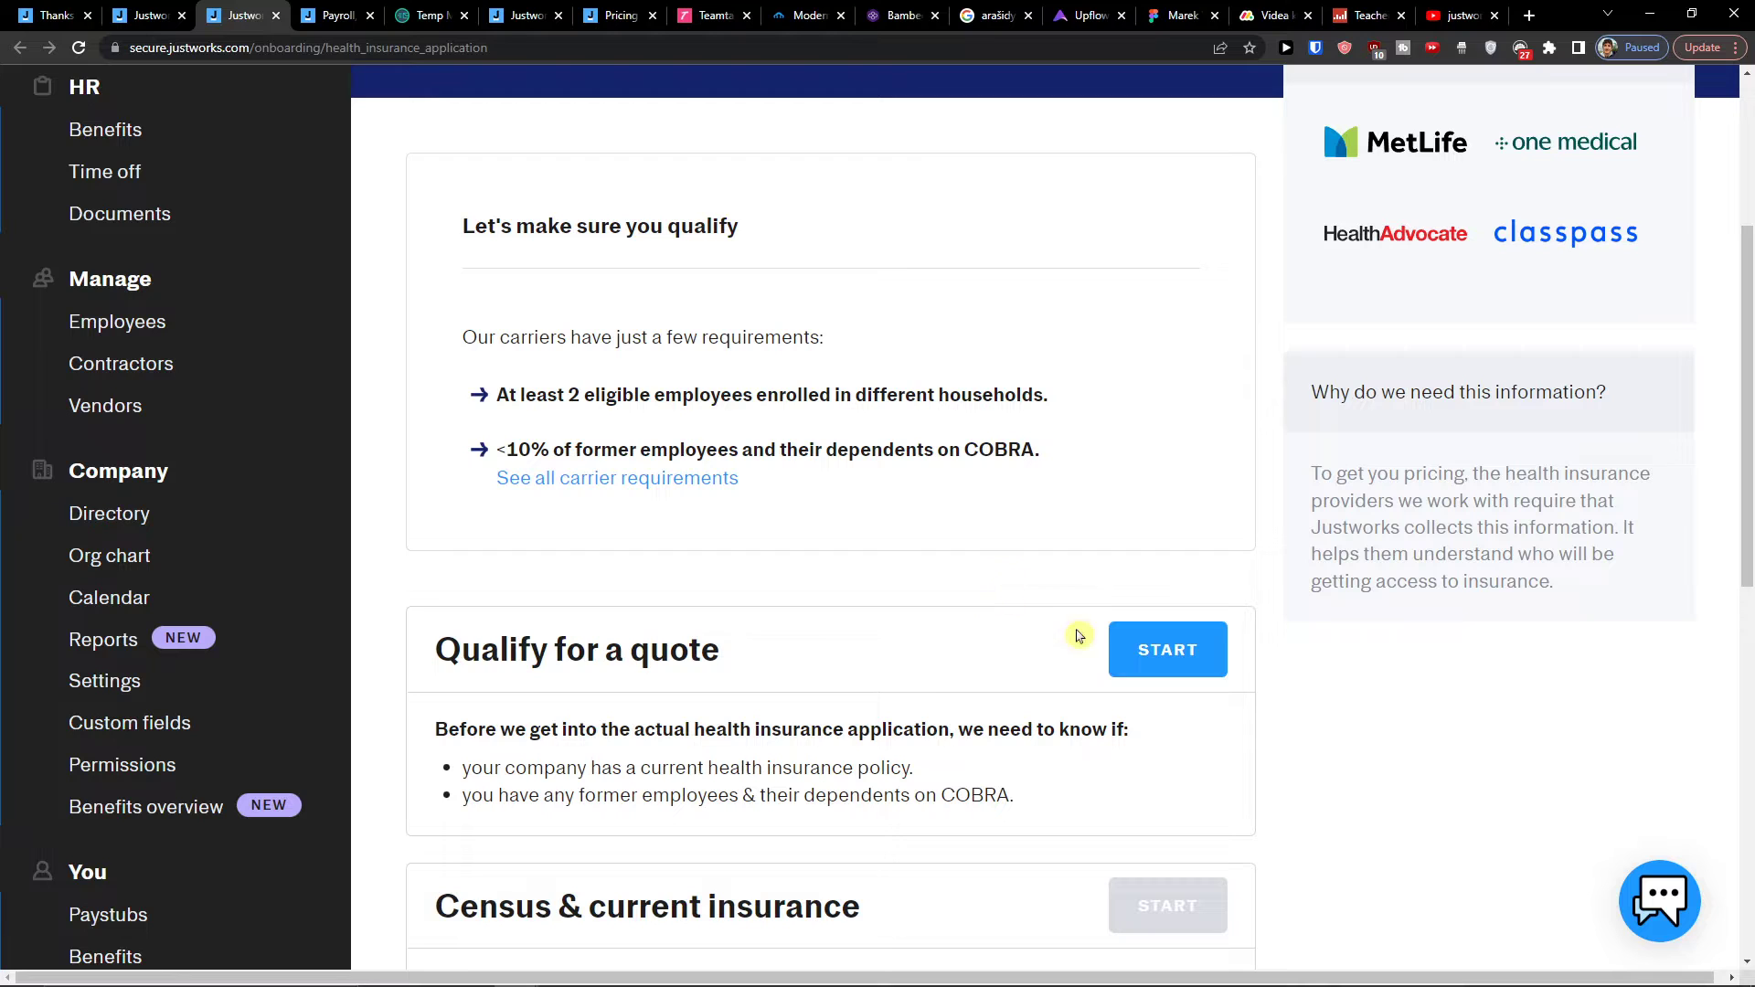
Step: Begin the quote qualification, look over the Get Your Health Insurance Quotes page, and return to onboarding
click(1168, 647)
drag(406, 311, 1172, 336)
scroll(1088, 547, down, 6)
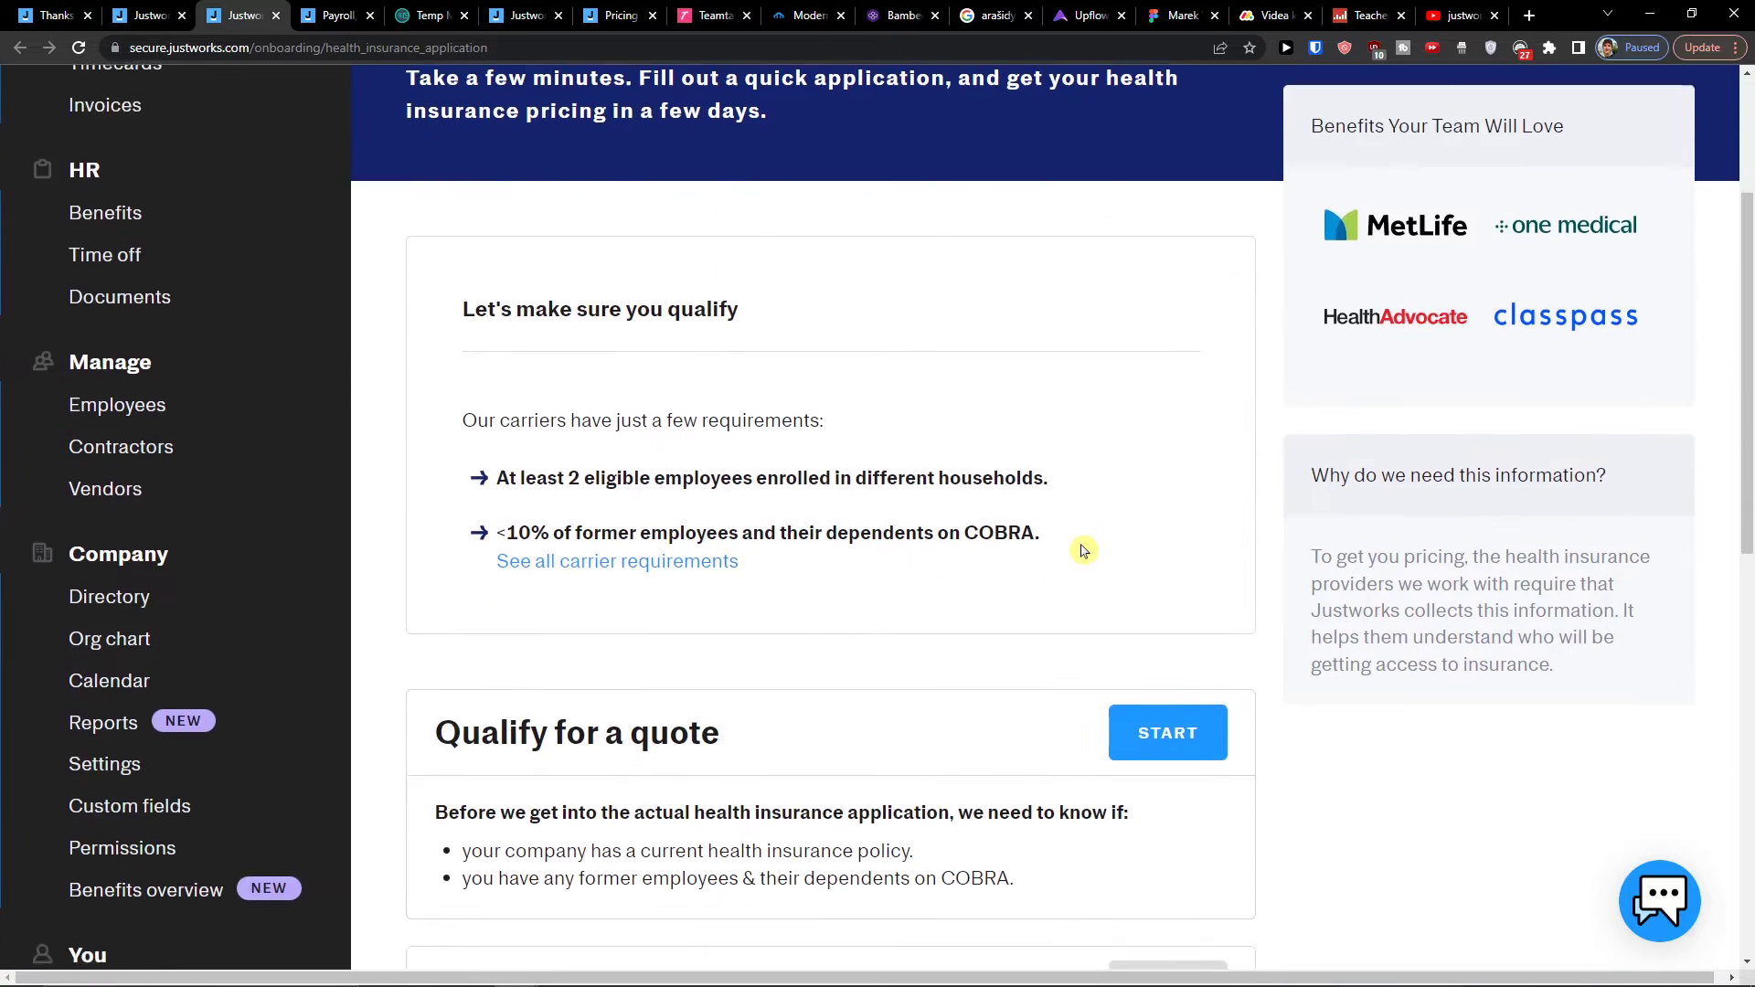
scroll(937, 619, up, 5)
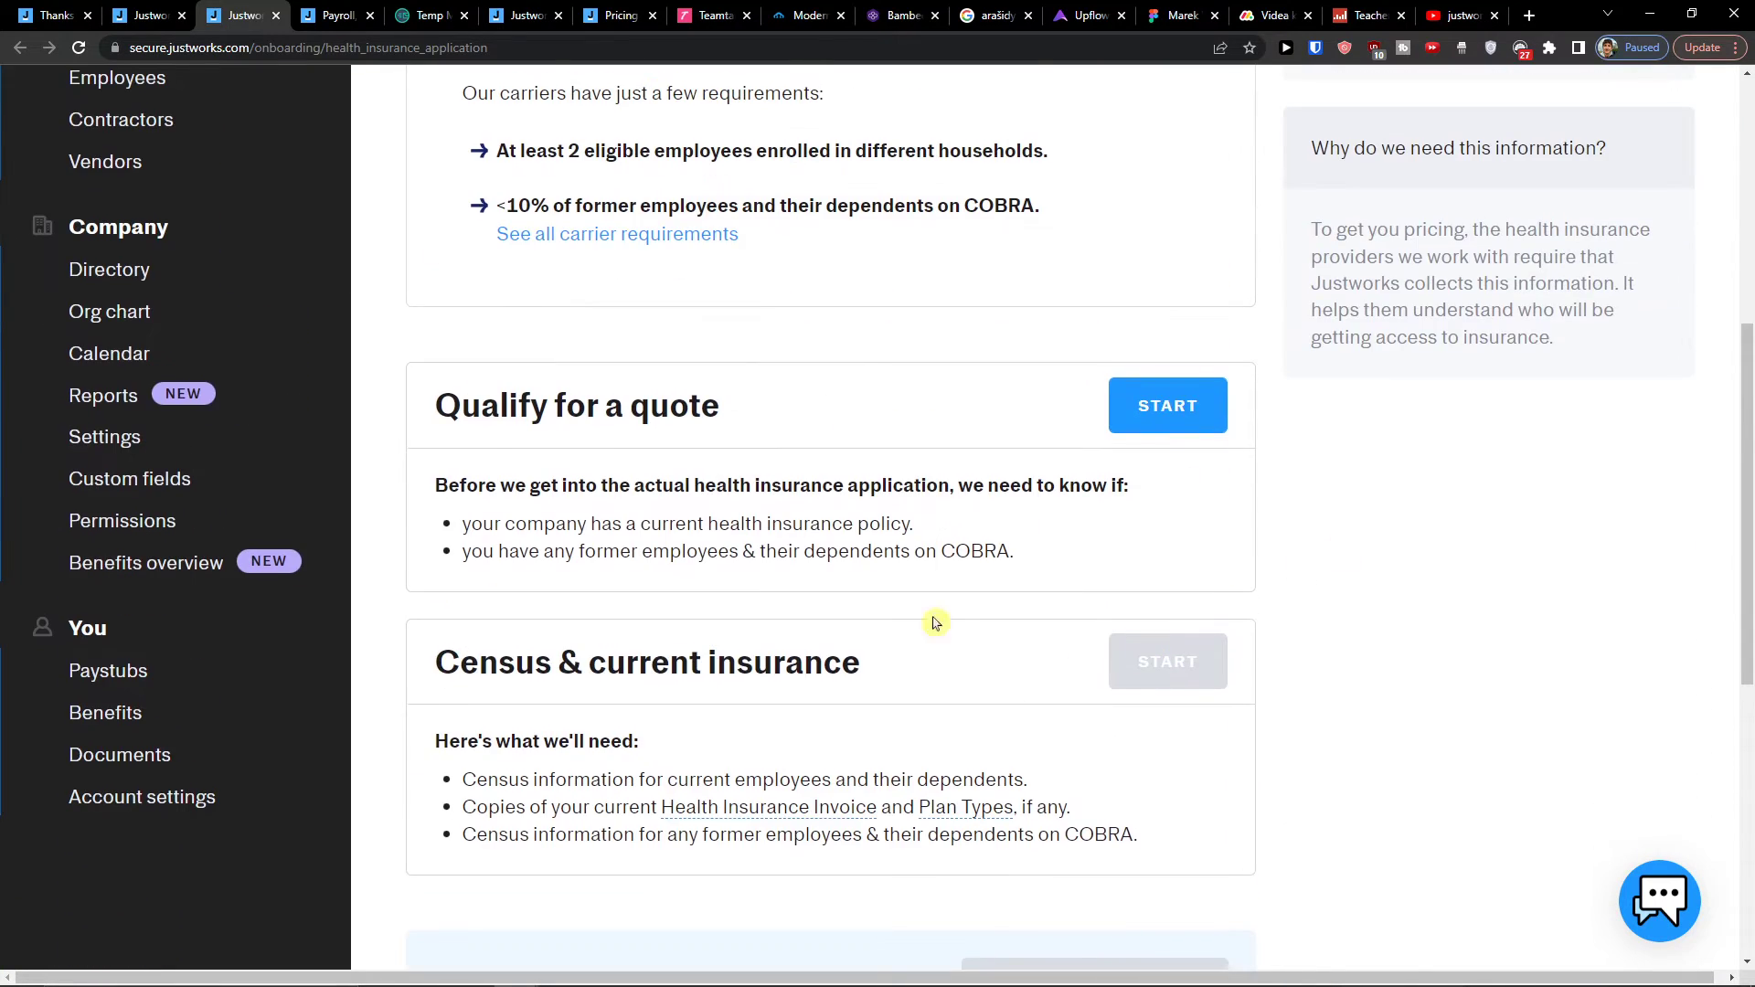
click(169, 11)
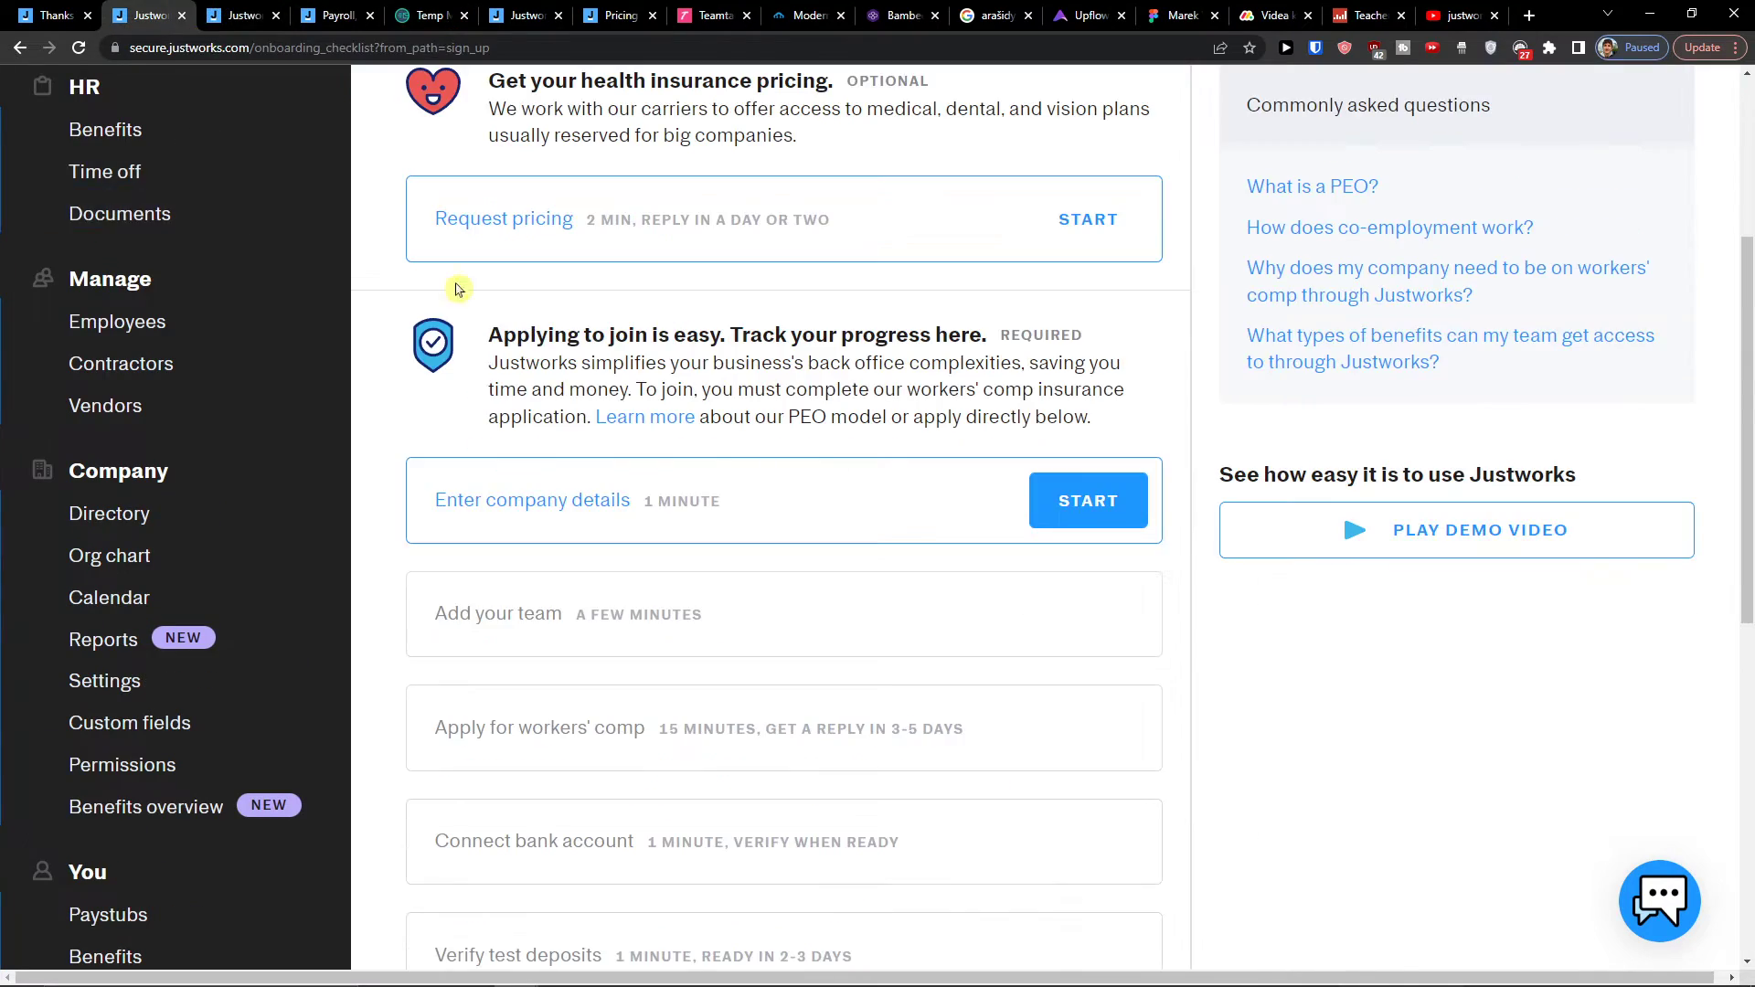
Step: Review the 'Applying to join is easy' join steps and open Enter company details
scroll(496, 540, down, 1)
scroll(567, 621, down, 4)
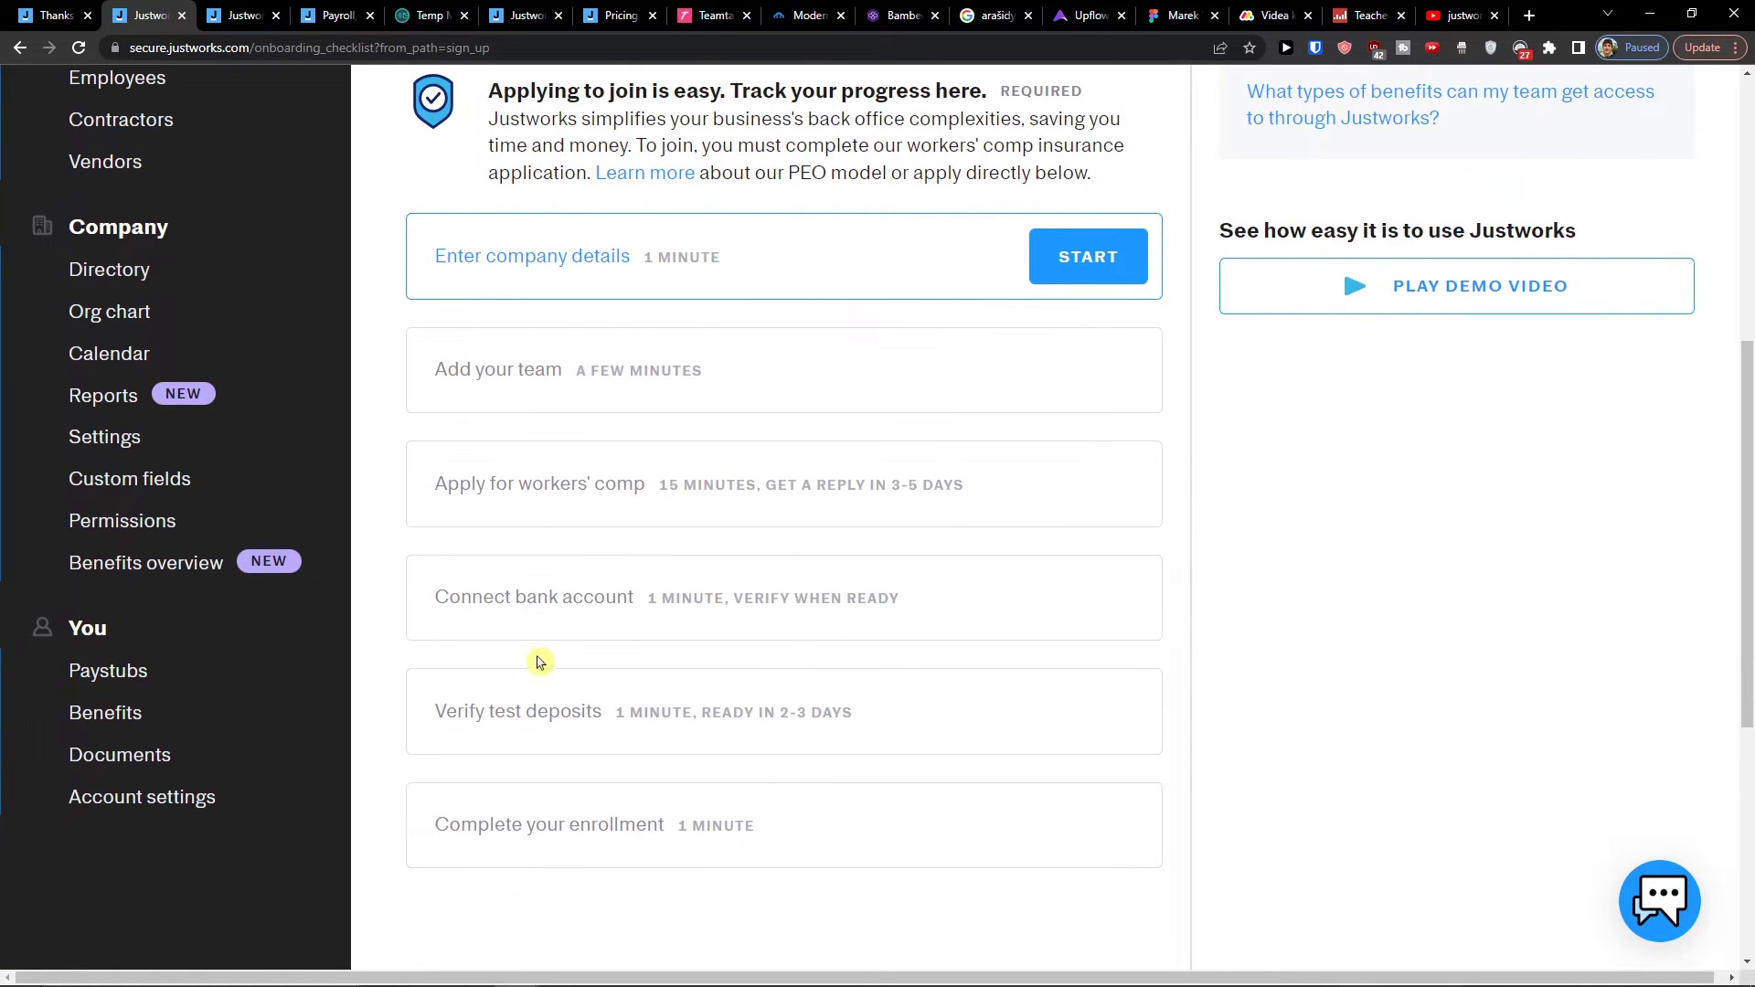
scroll(558, 757, up, 4)
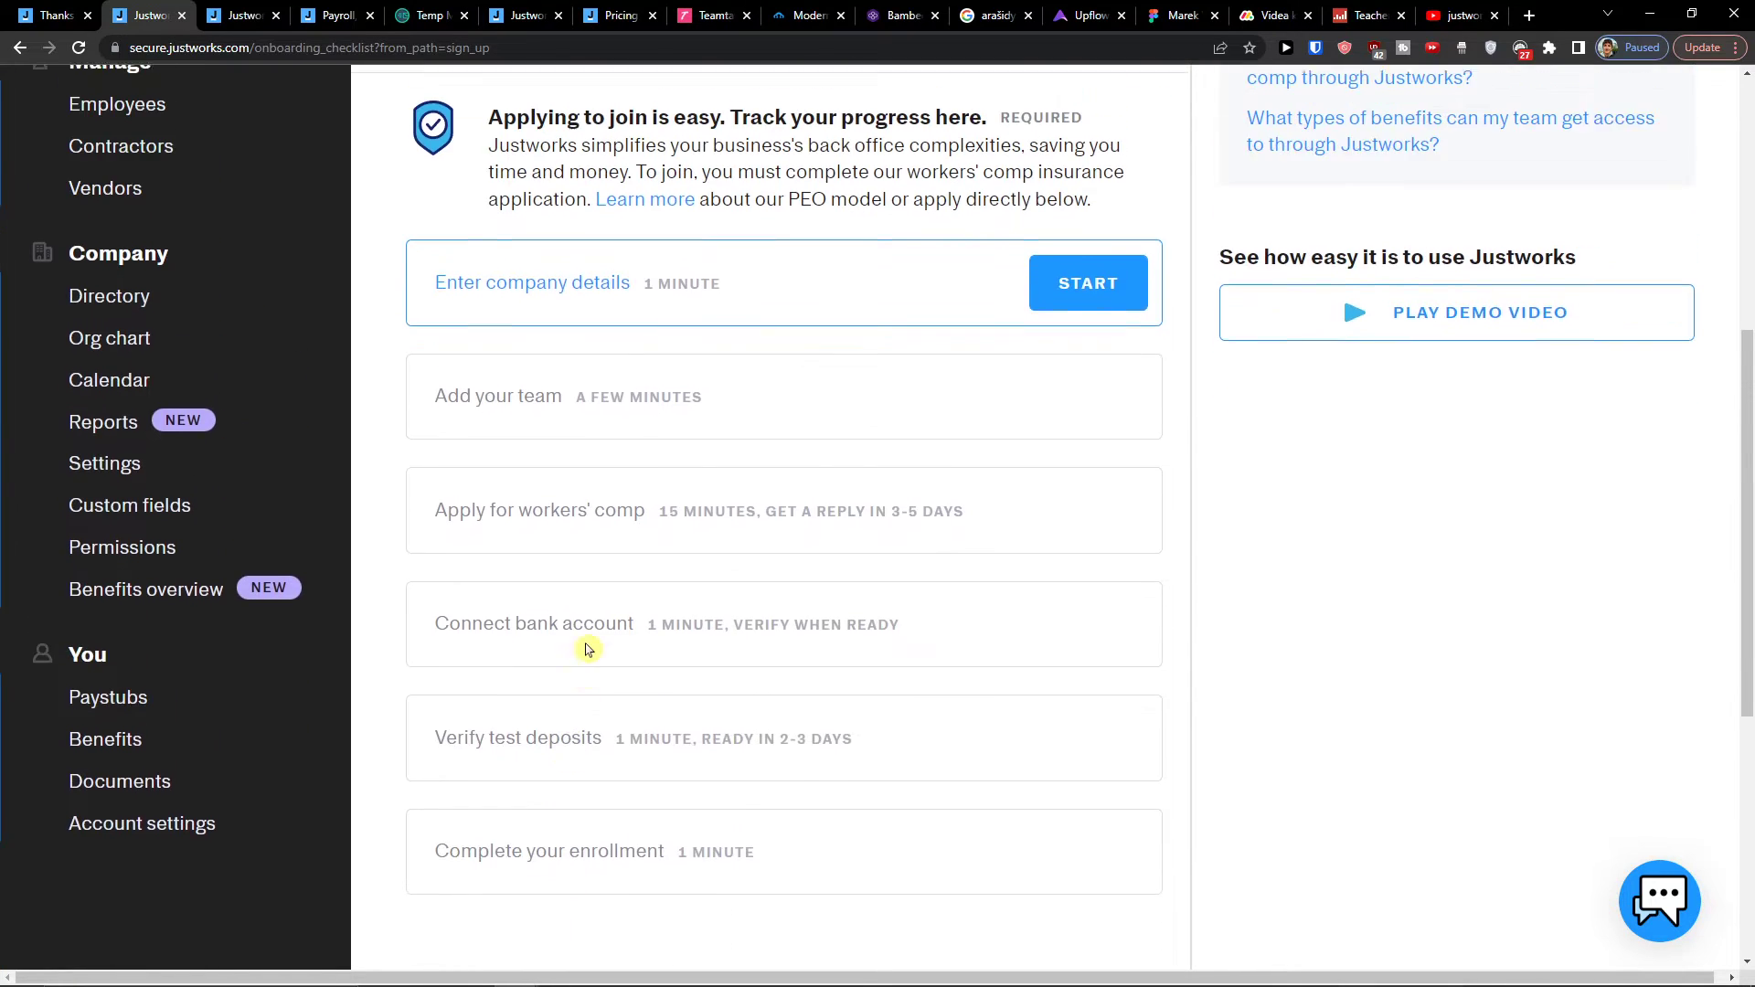
drag(487, 214, 1016, 219)
scroll(1024, 274, up, 1)
scroll(1052, 384, down, 1)
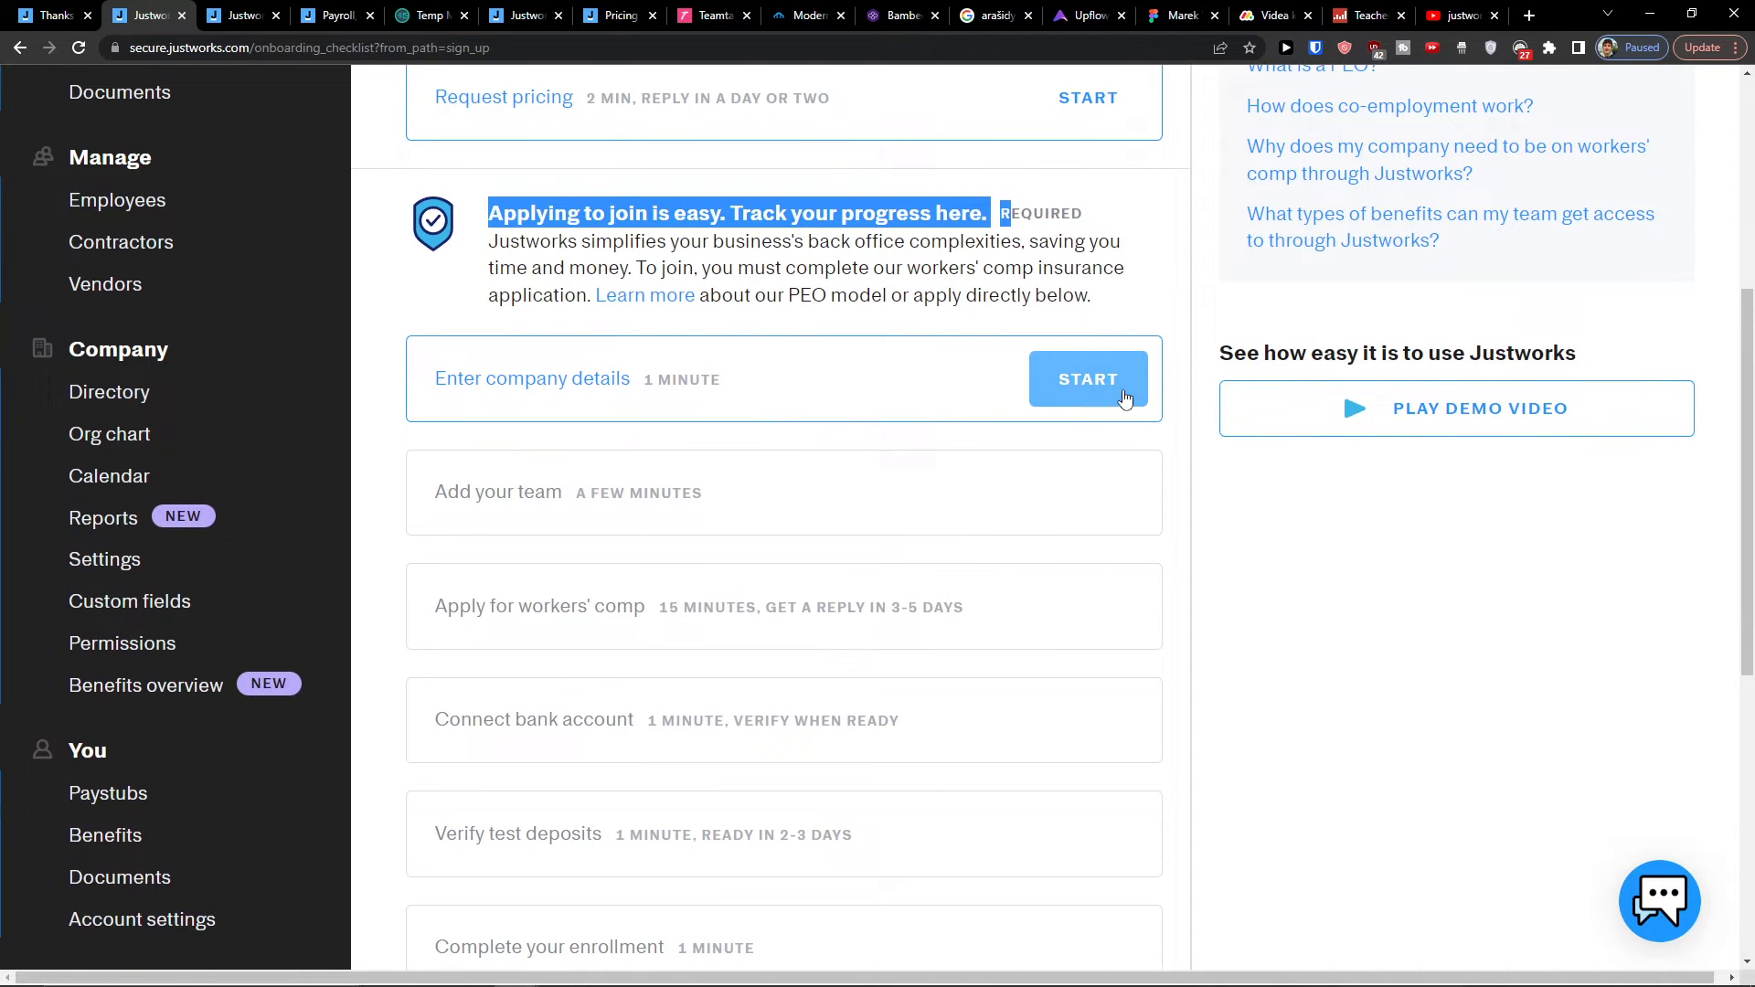
click(1061, 394)
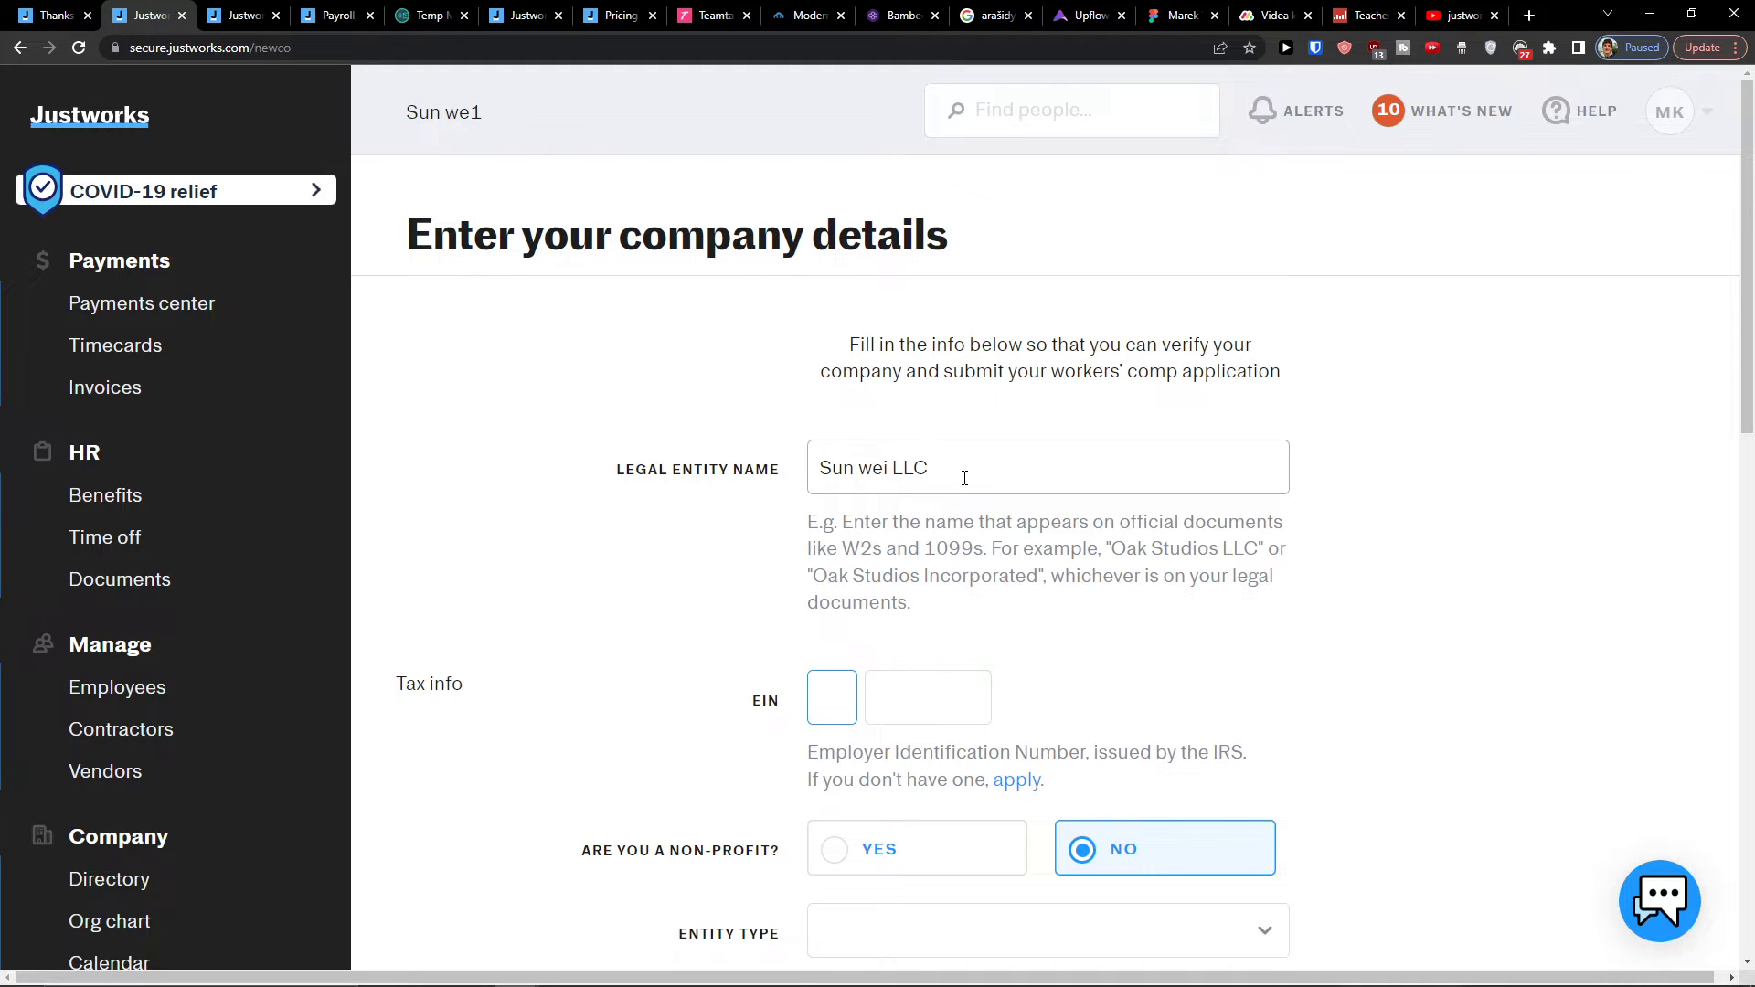
Step: Enter the EIN digits and choose Single-Member LLC as the entity type
scroll(962, 478, down, 4)
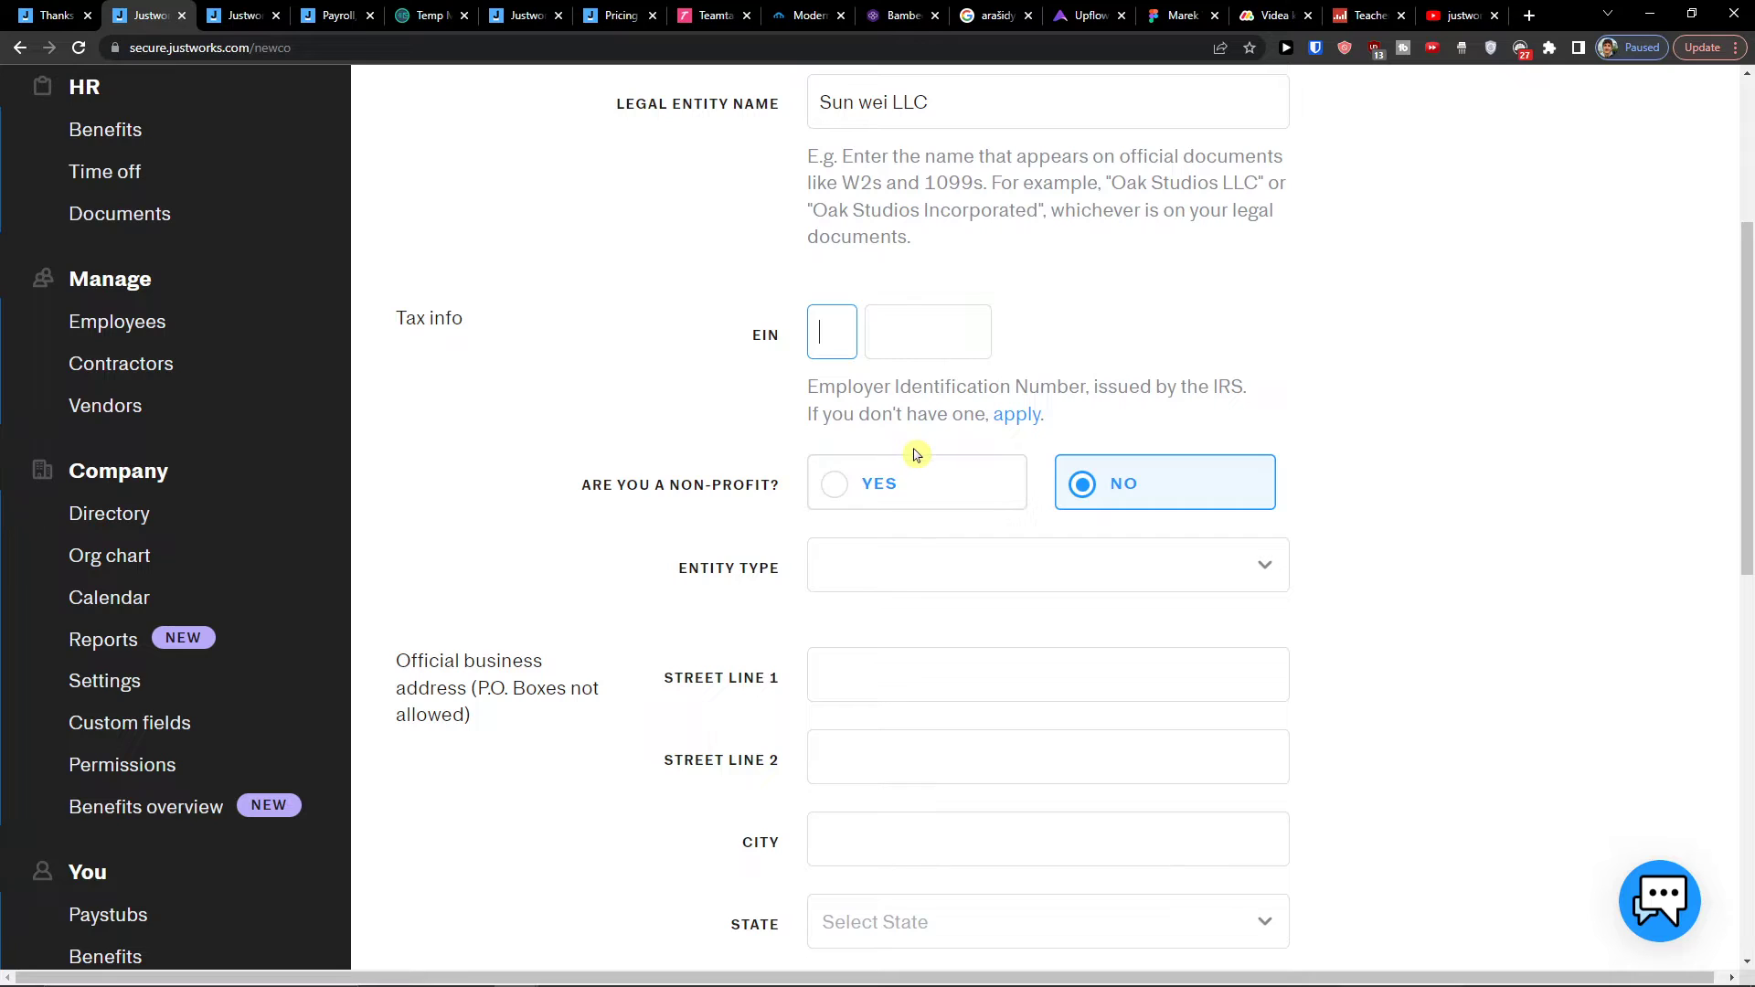
text(5)
click(921, 353)
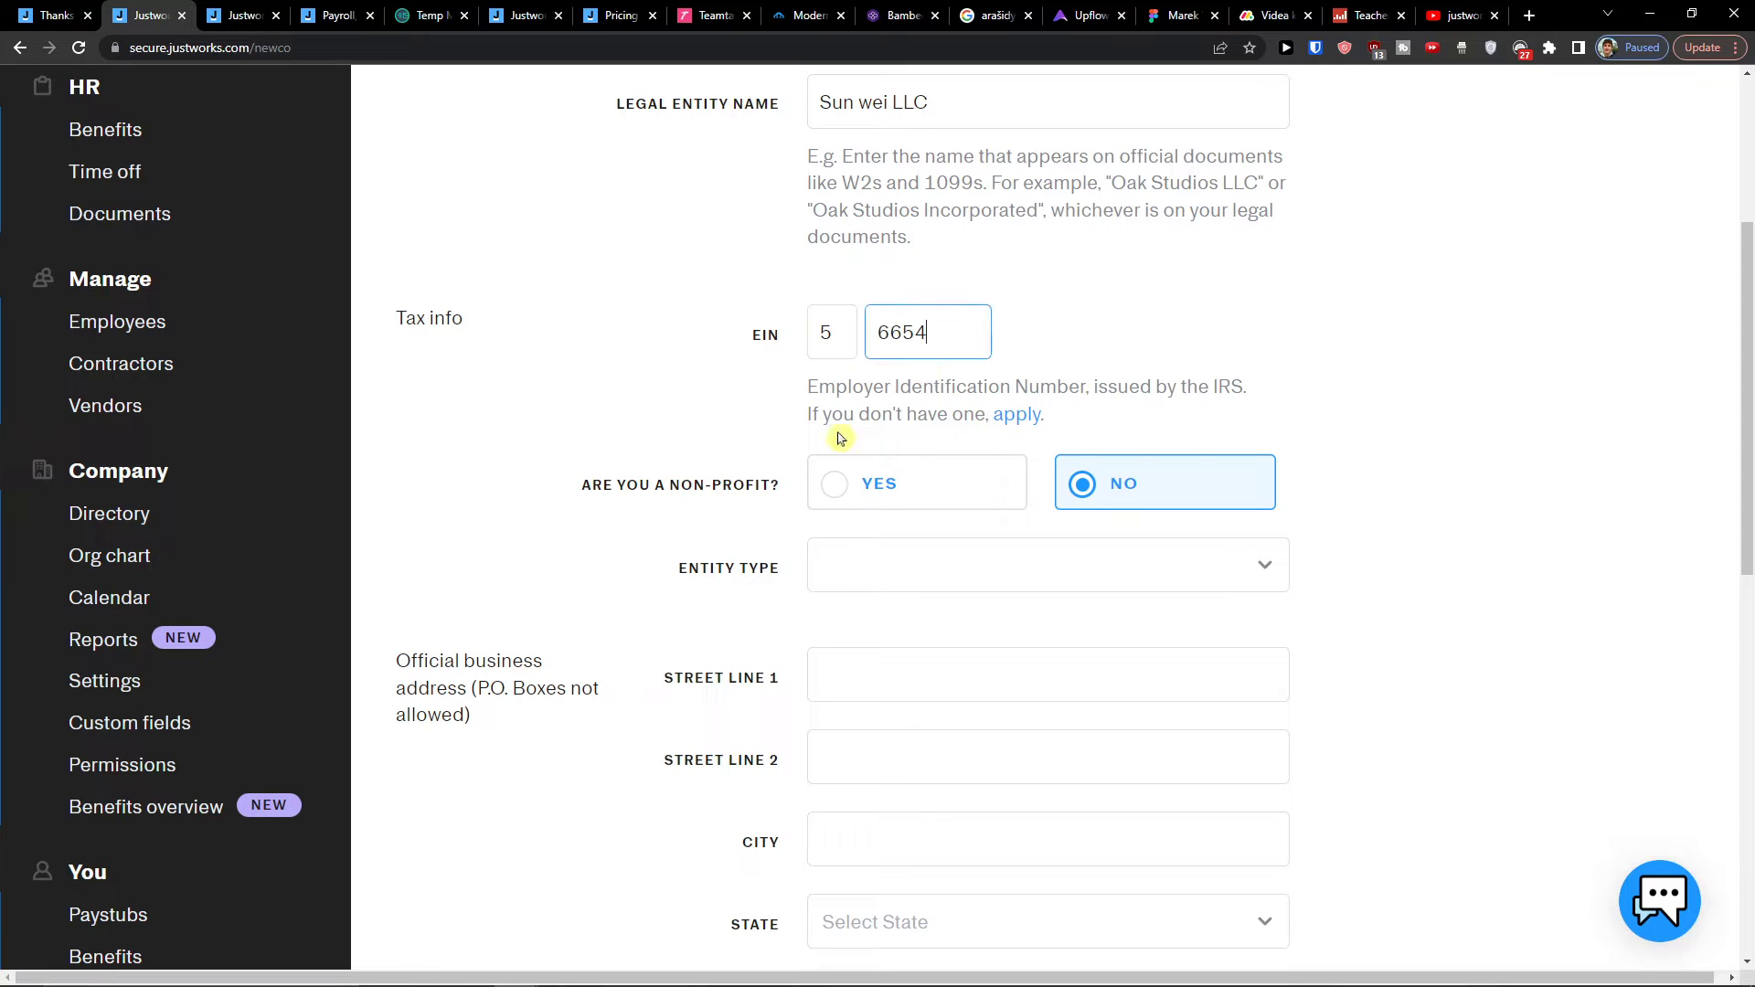
scroll(764, 433, down, 3)
click(843, 346)
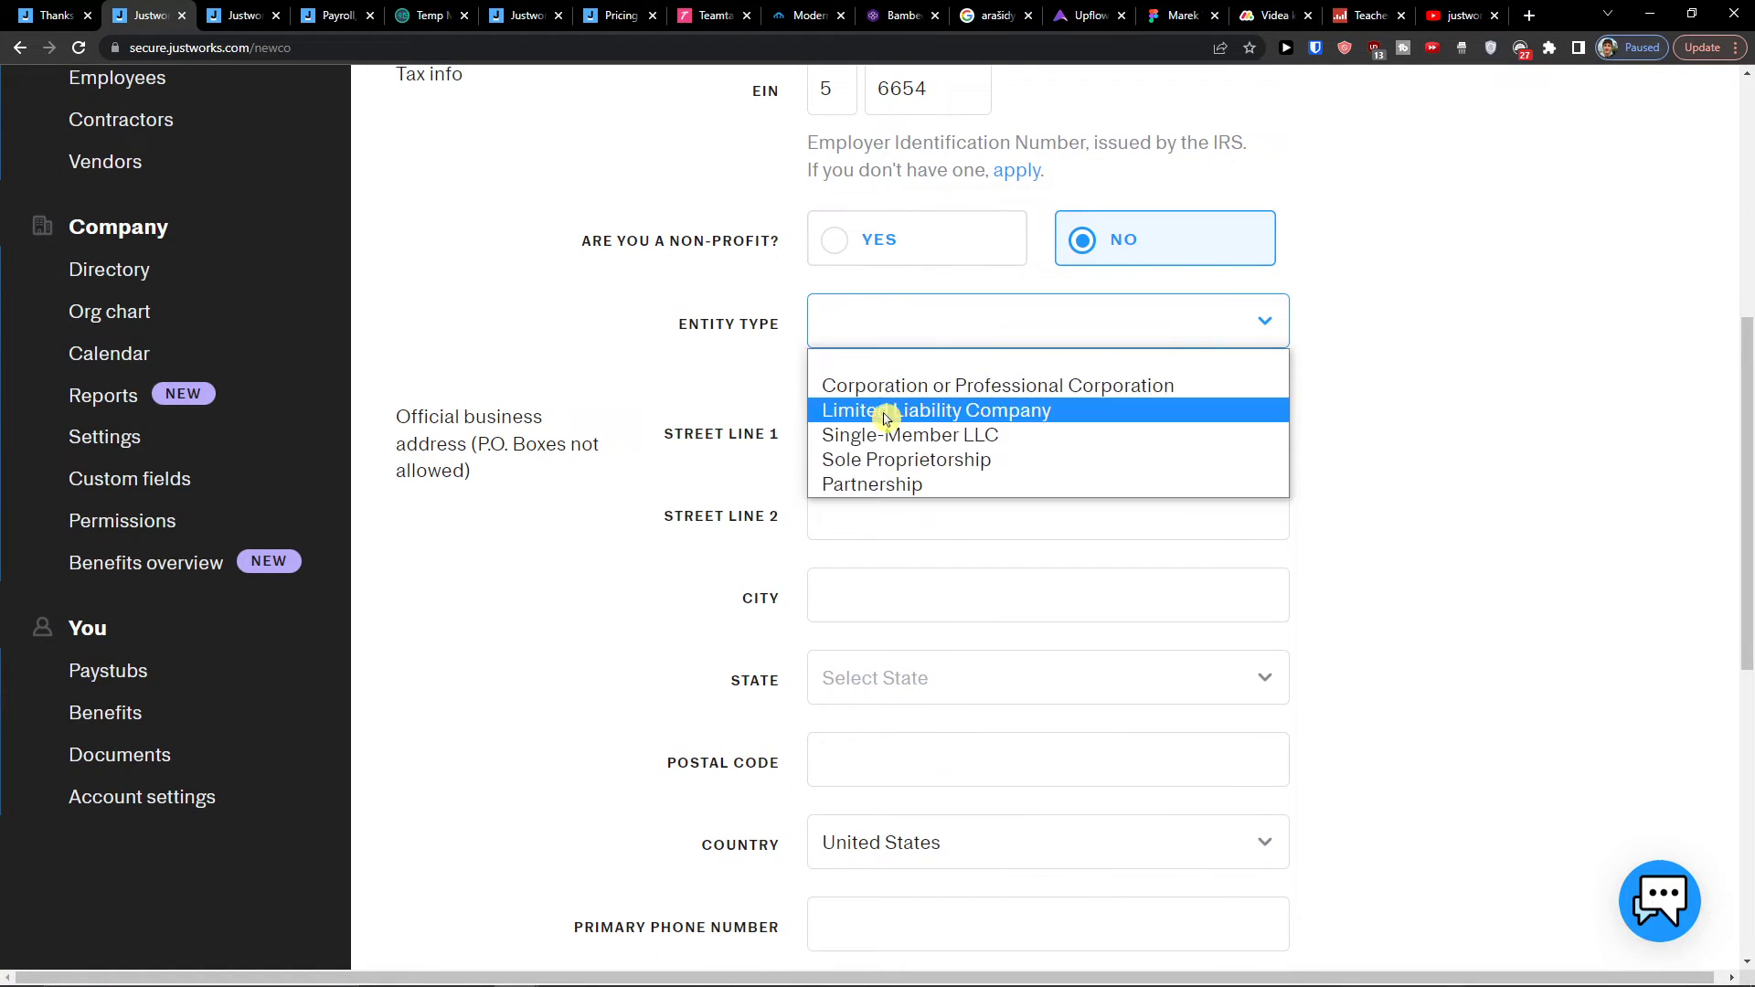
click(883, 446)
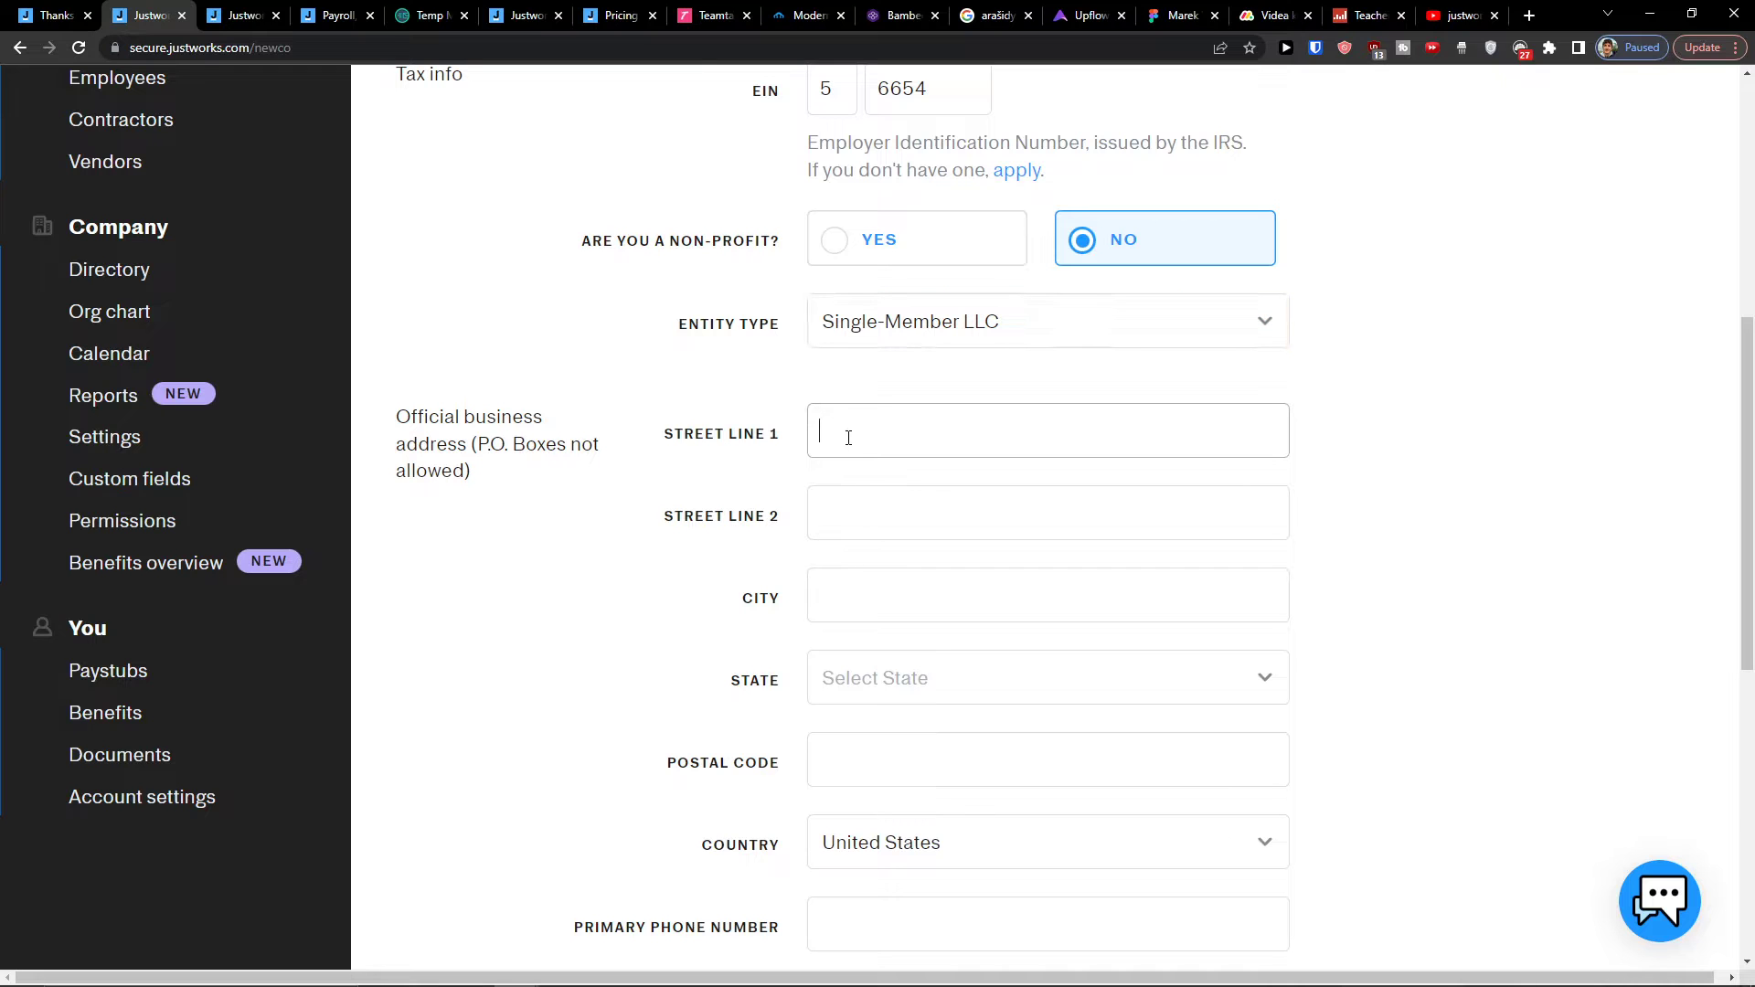
Step: Try Save and Continue, then correct the EIN digits after the required-field errors appear
click(847, 435)
scroll(894, 488, down, 3)
scroll(887, 486, up, 9)
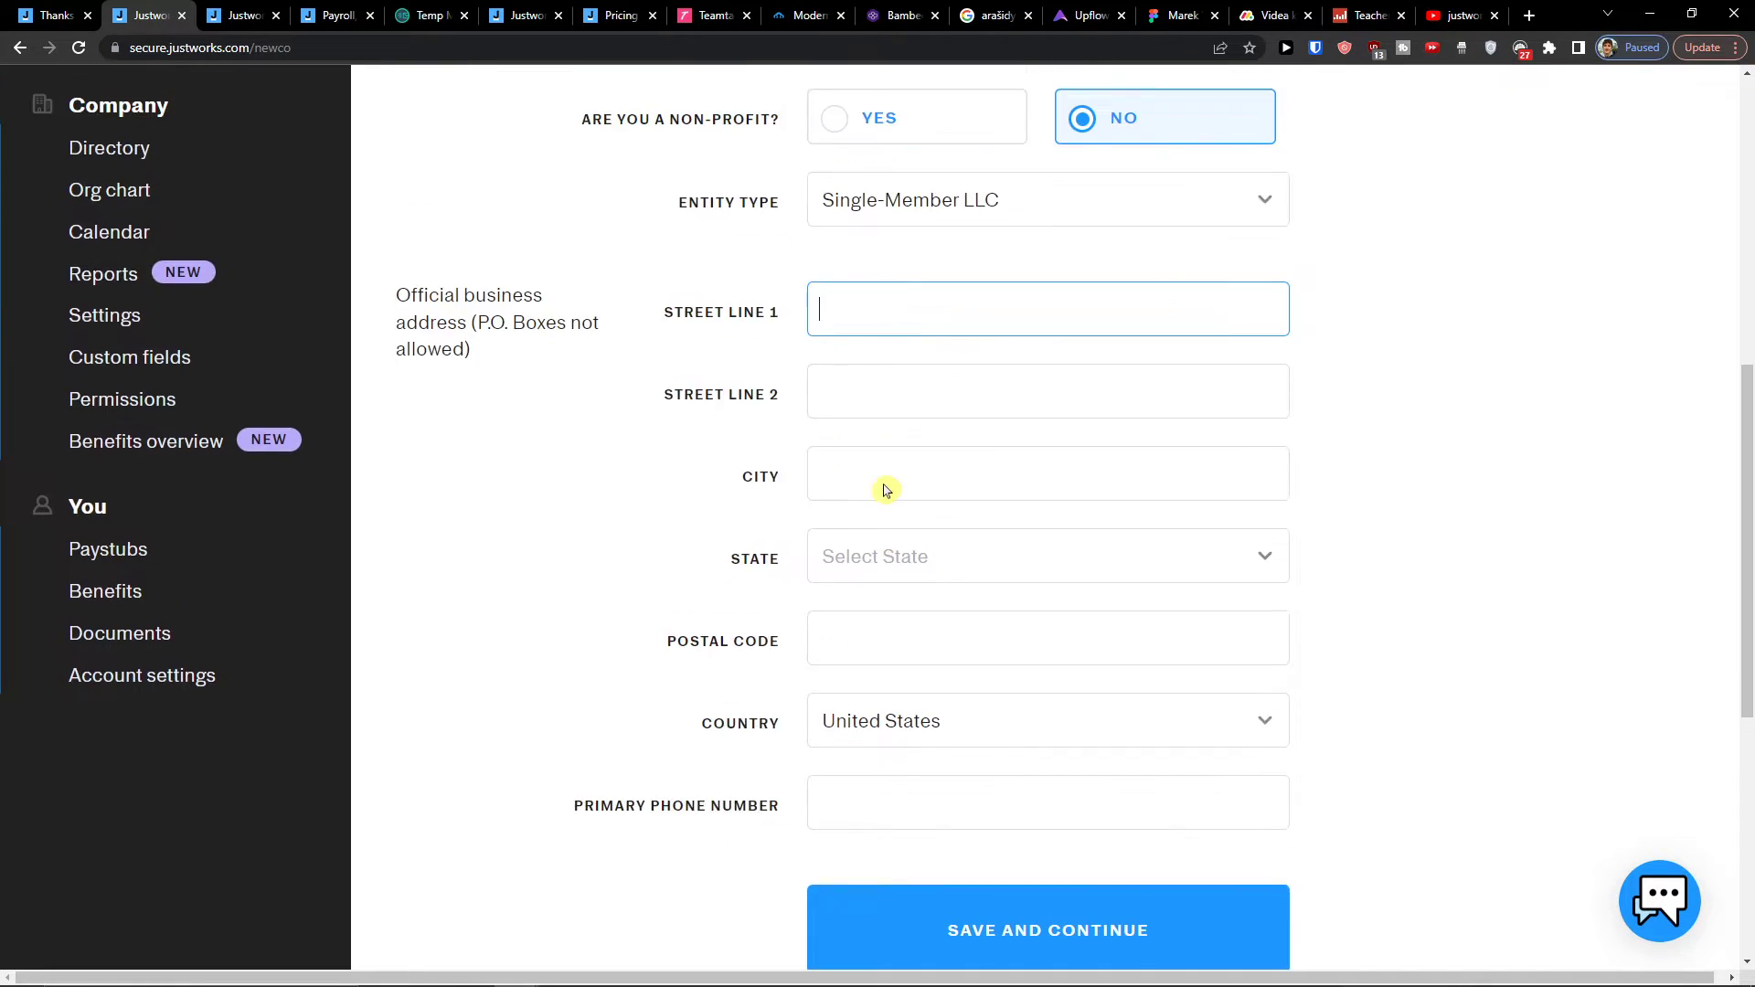
scroll(885, 491, down, 9)
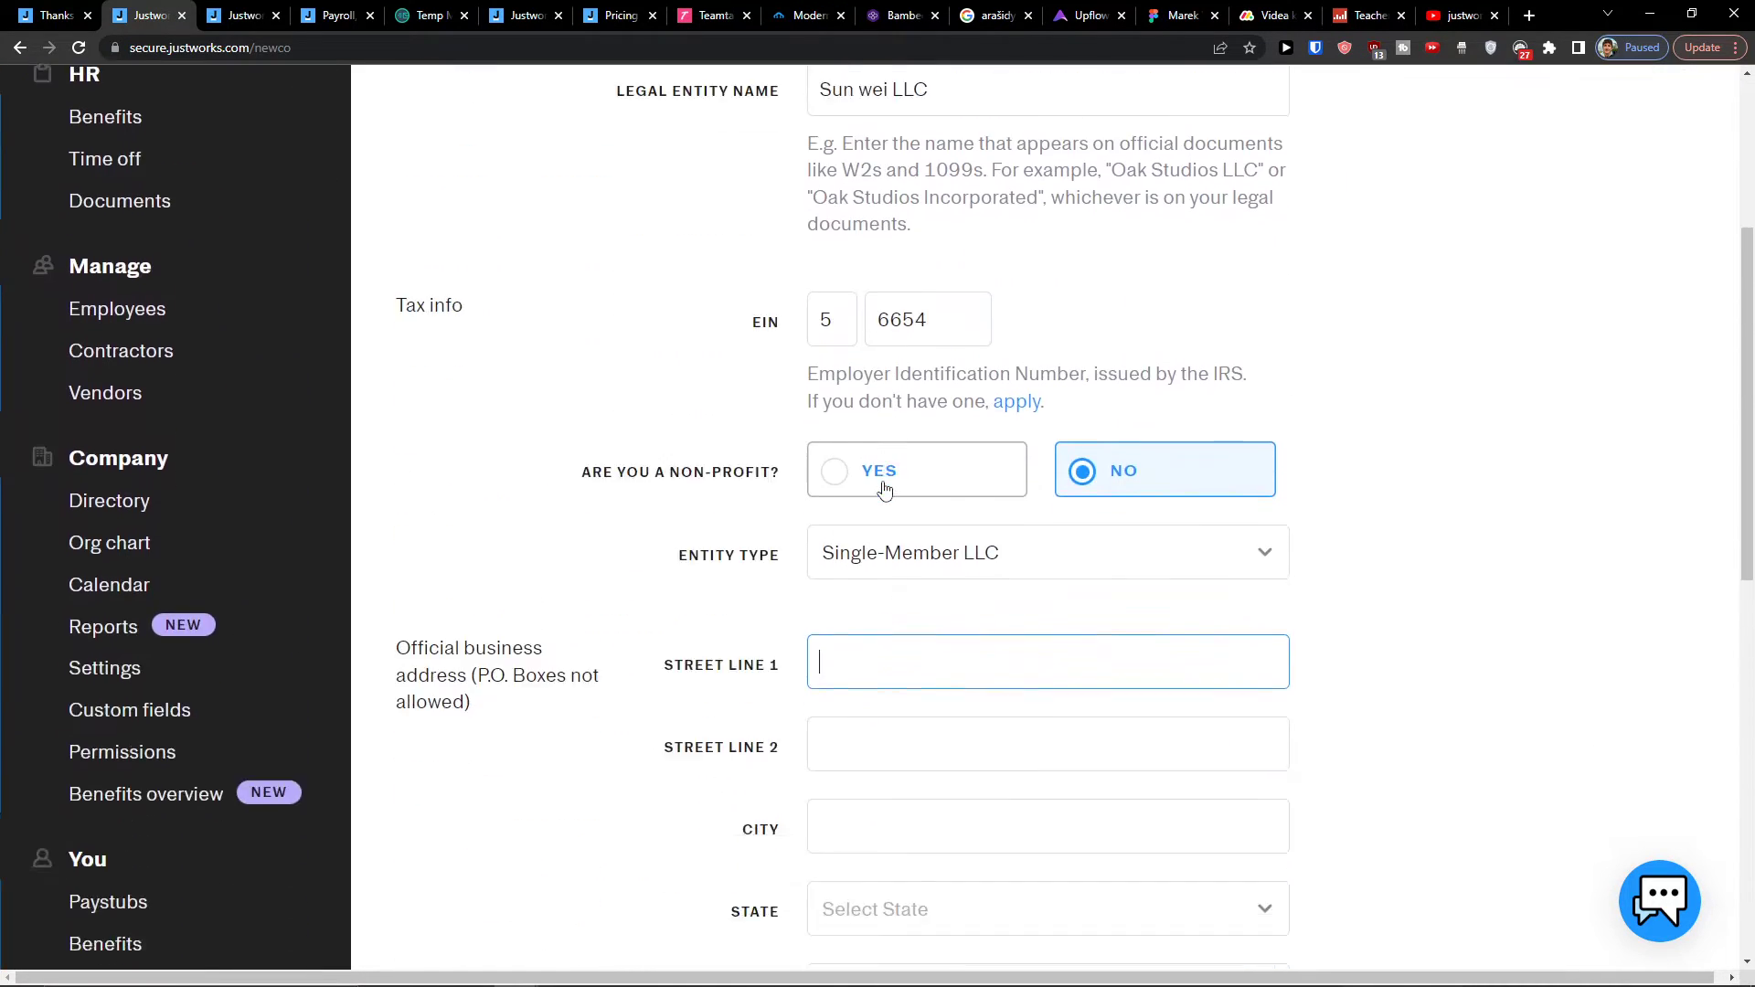
click(1000, 811)
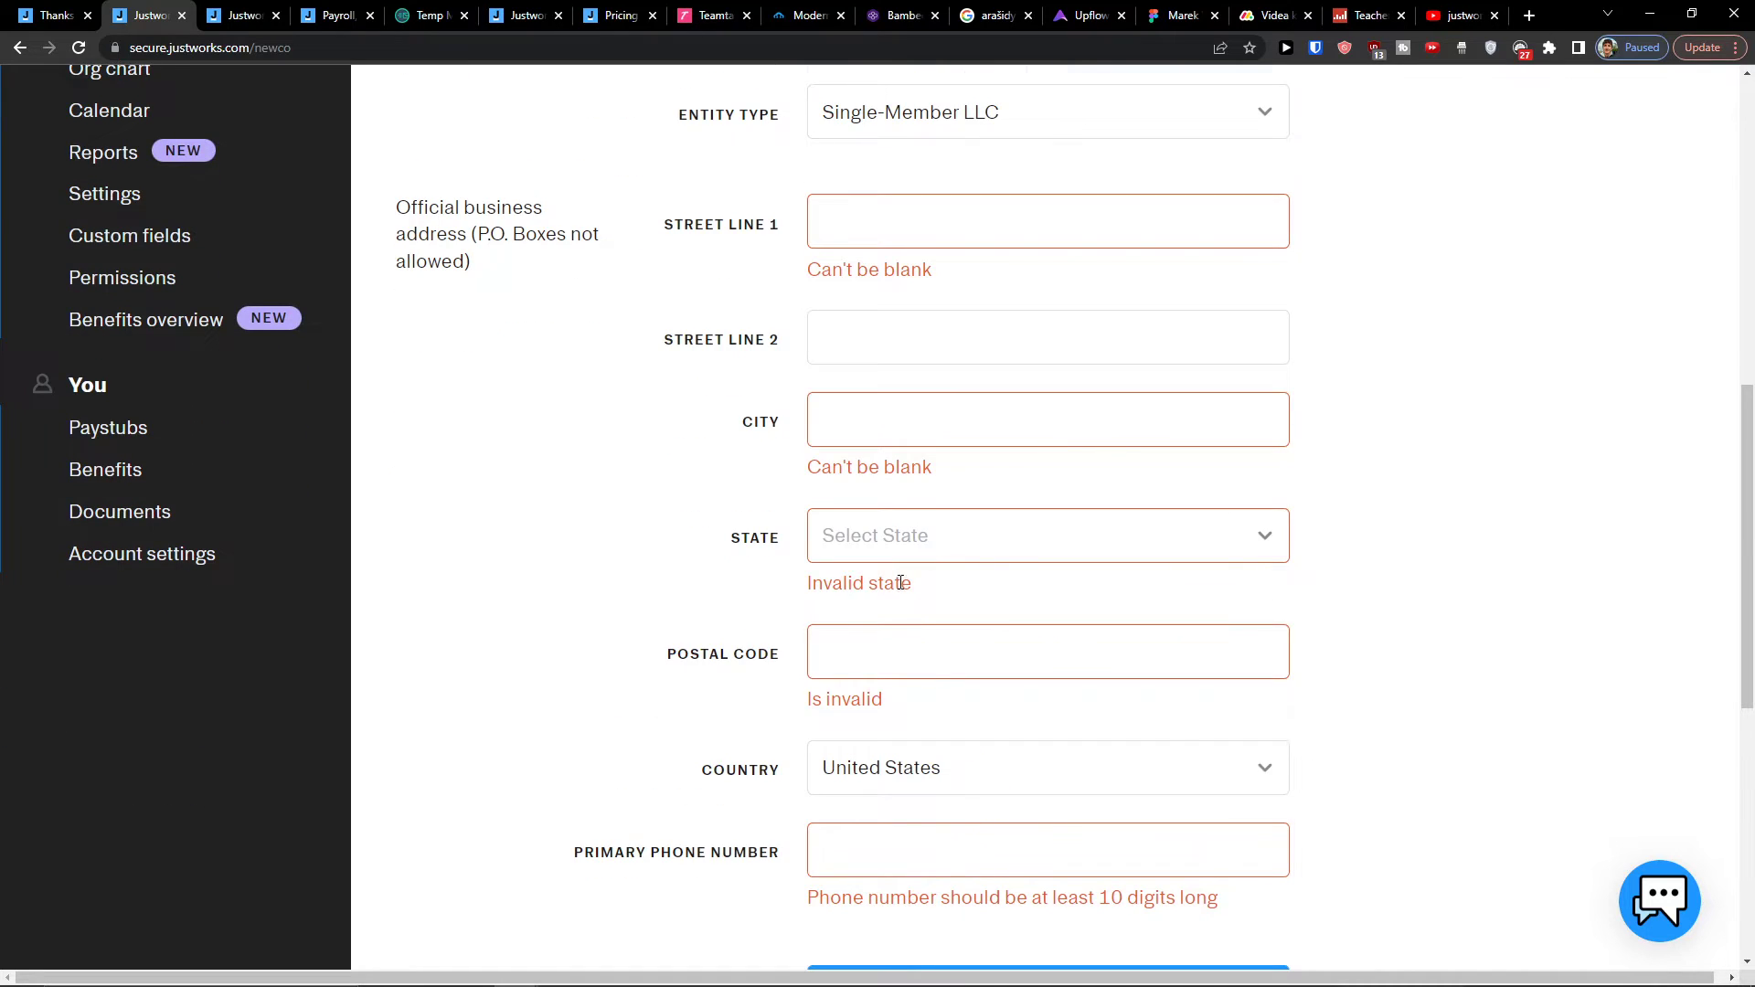
scroll(902, 579, up, 7)
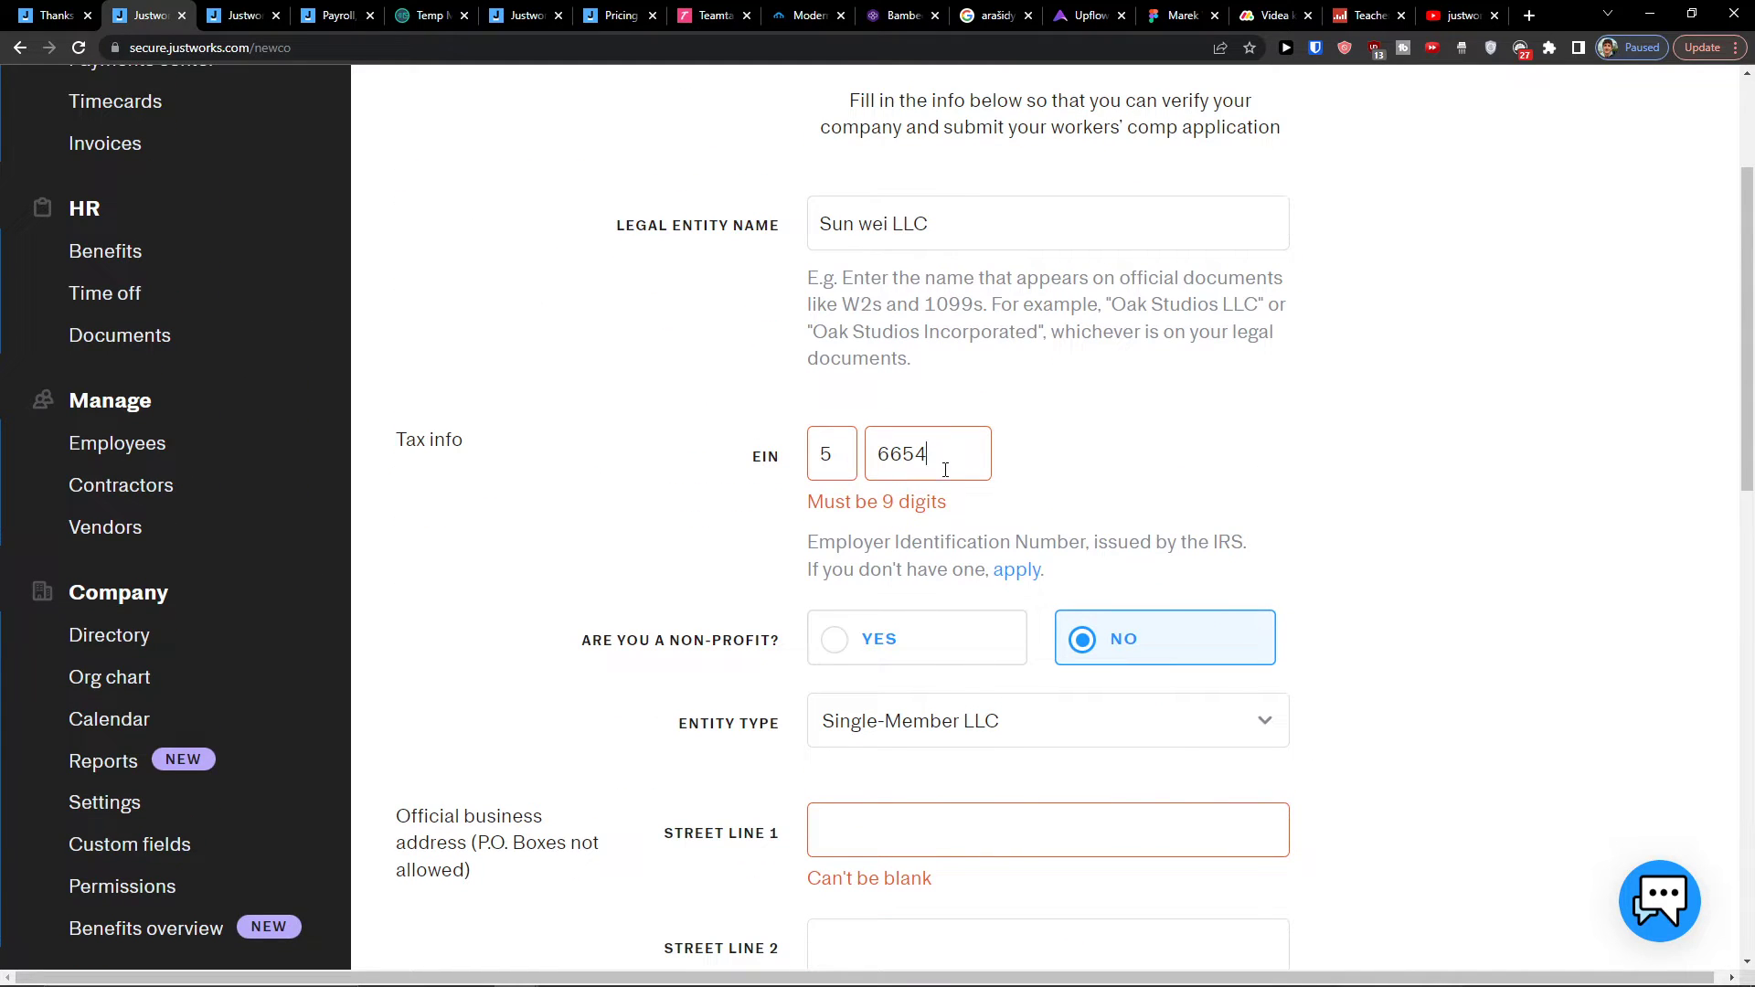
text(55)
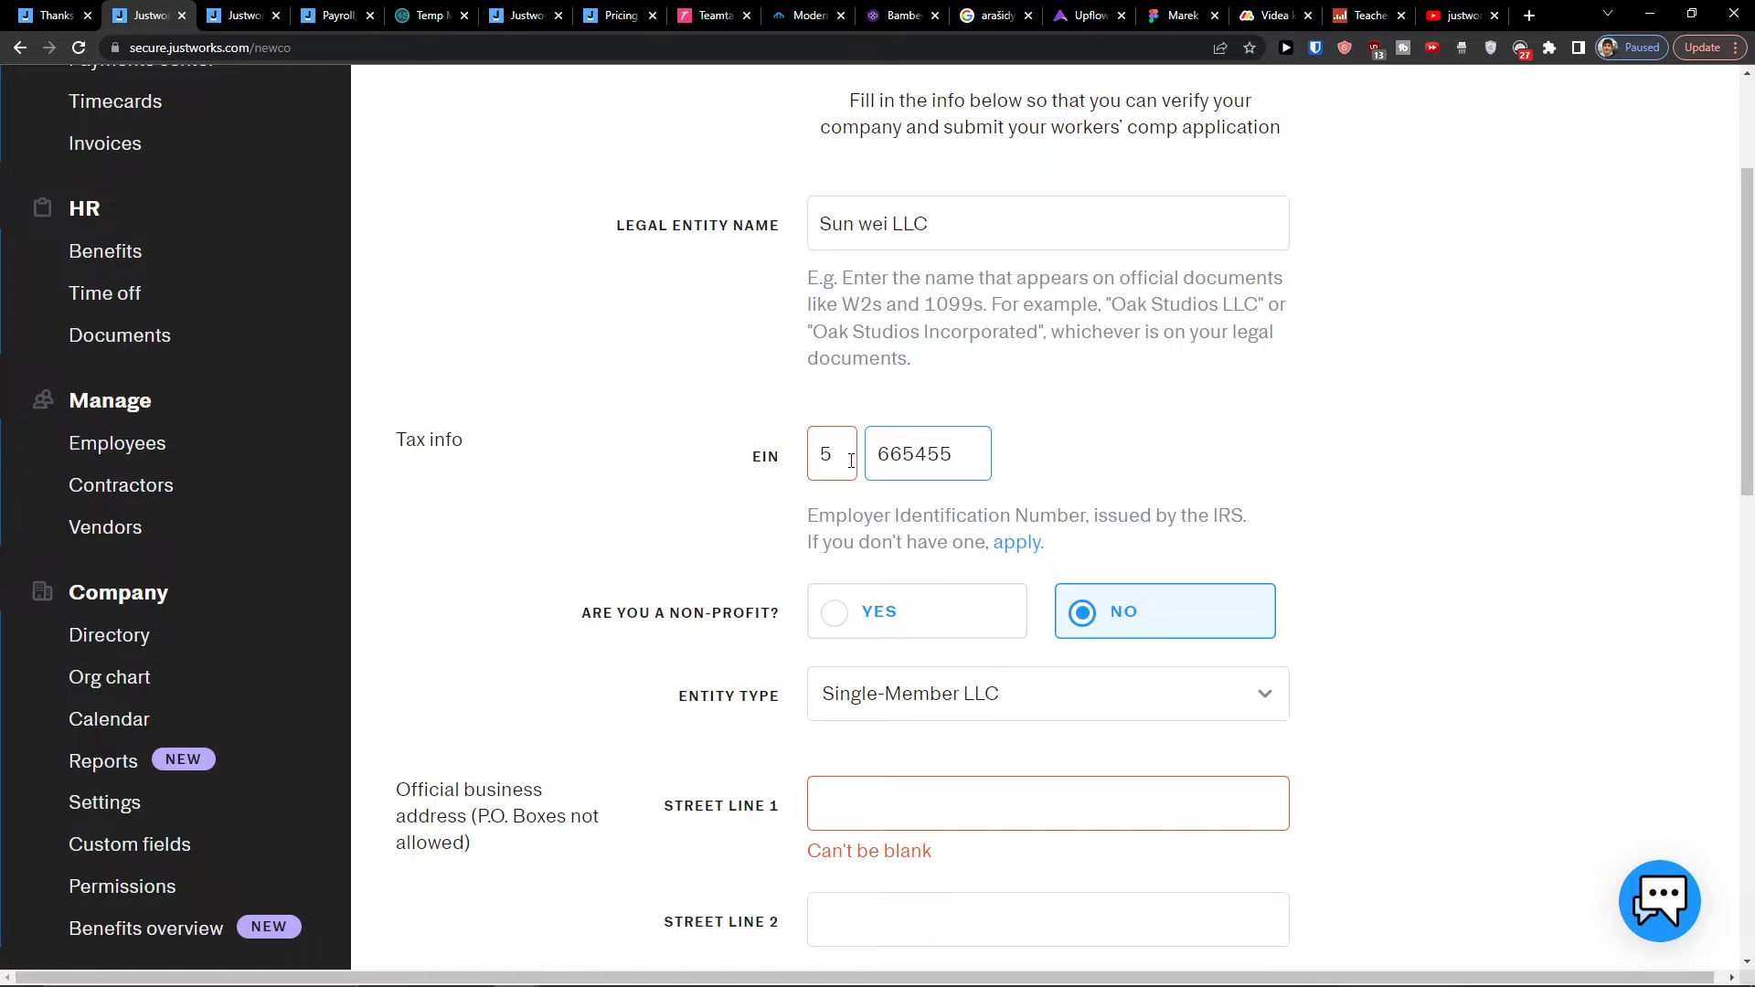
click(851, 460)
text(56)
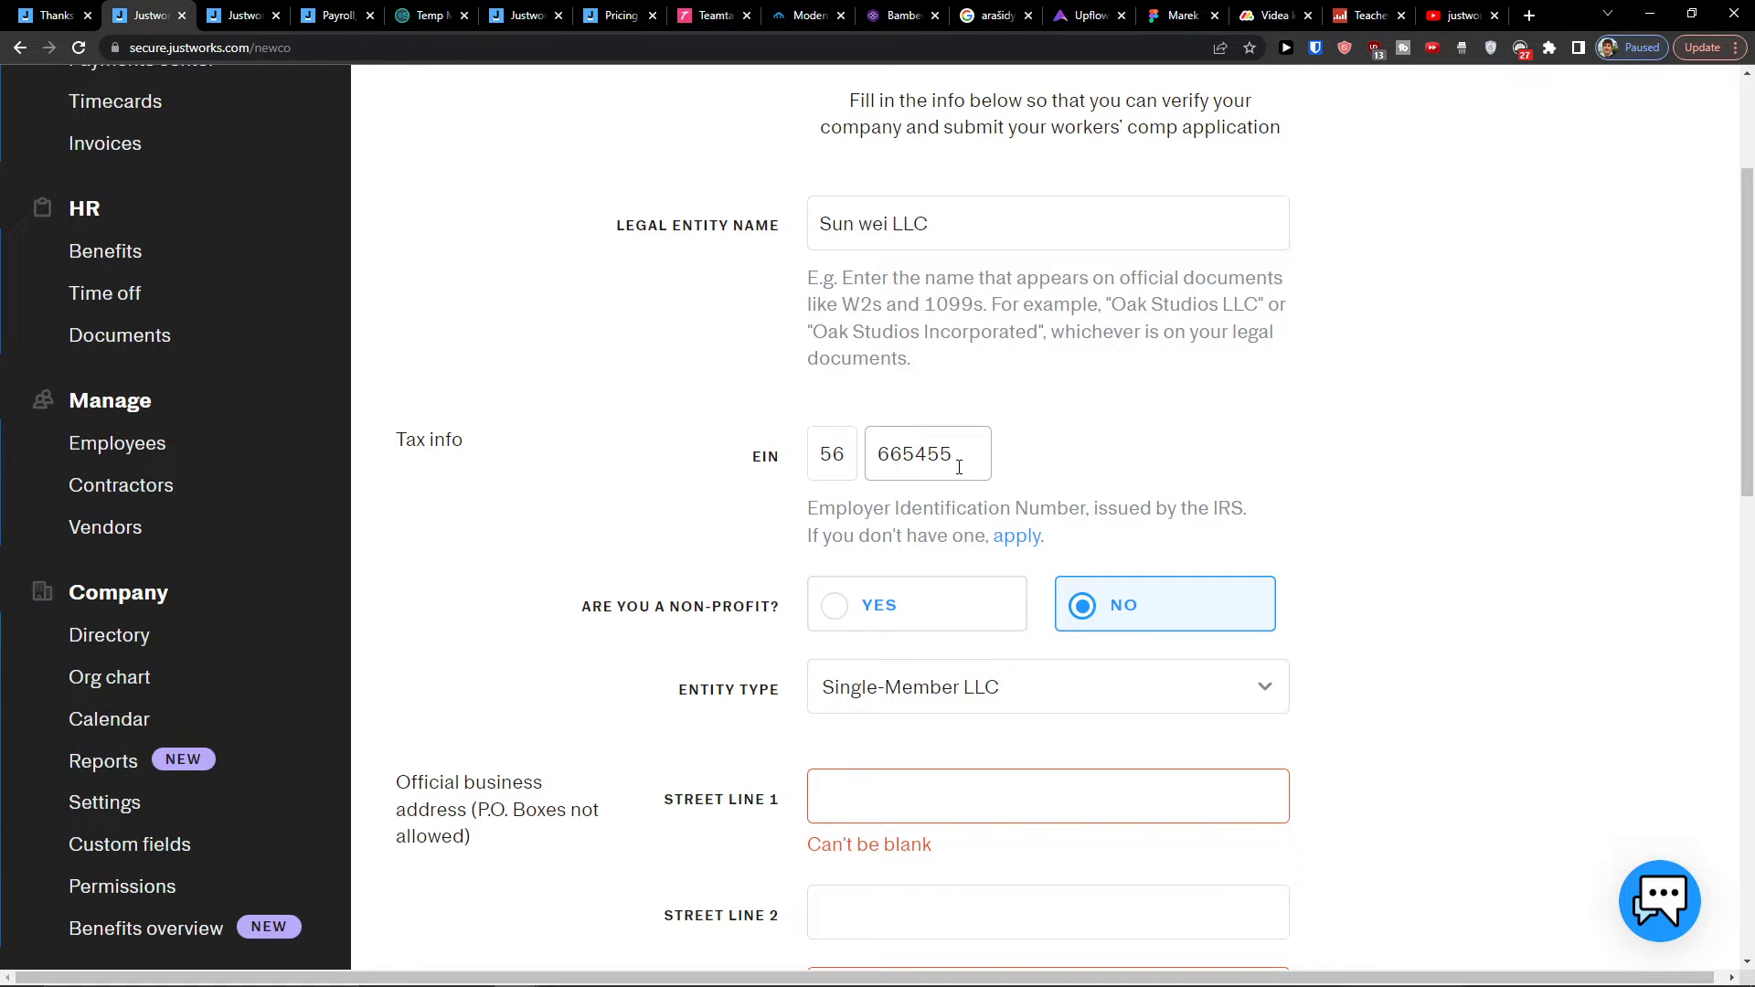
text(5)
click(648, 517)
scroll(686, 521, down, 3)
Step: Fill in the street address line and city, and select California as the state
scroll(882, 543, down, 1)
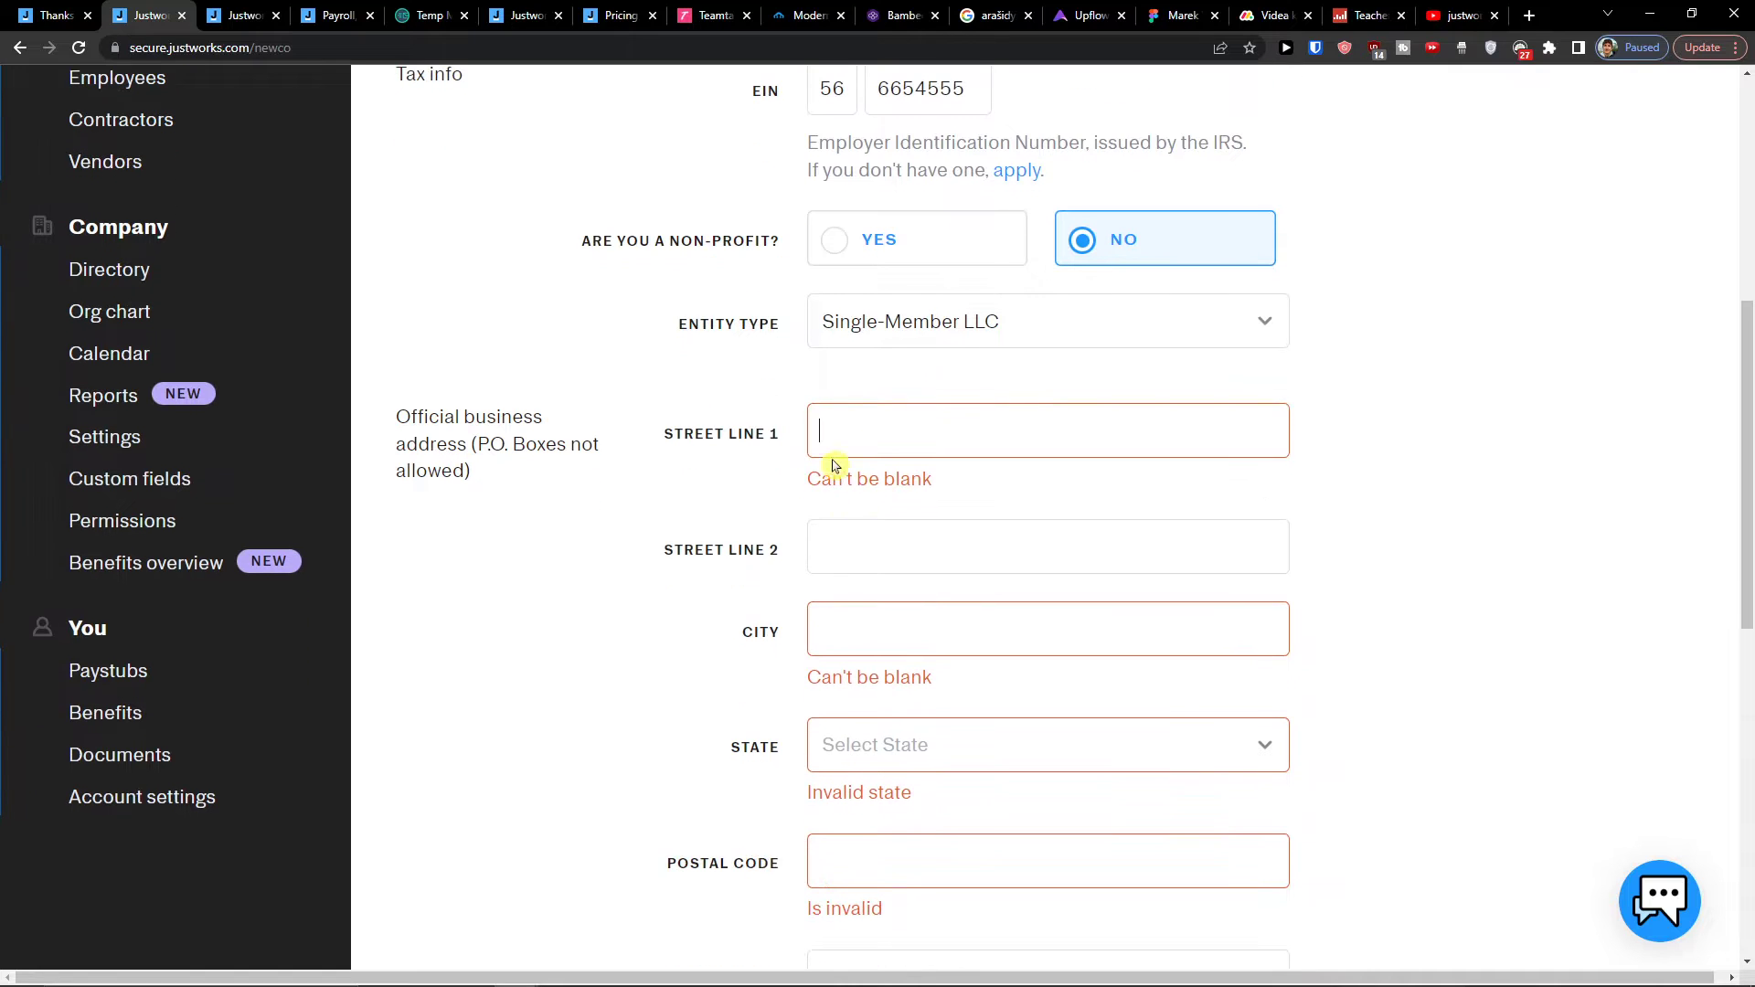
click(785, 428)
text(Californi)
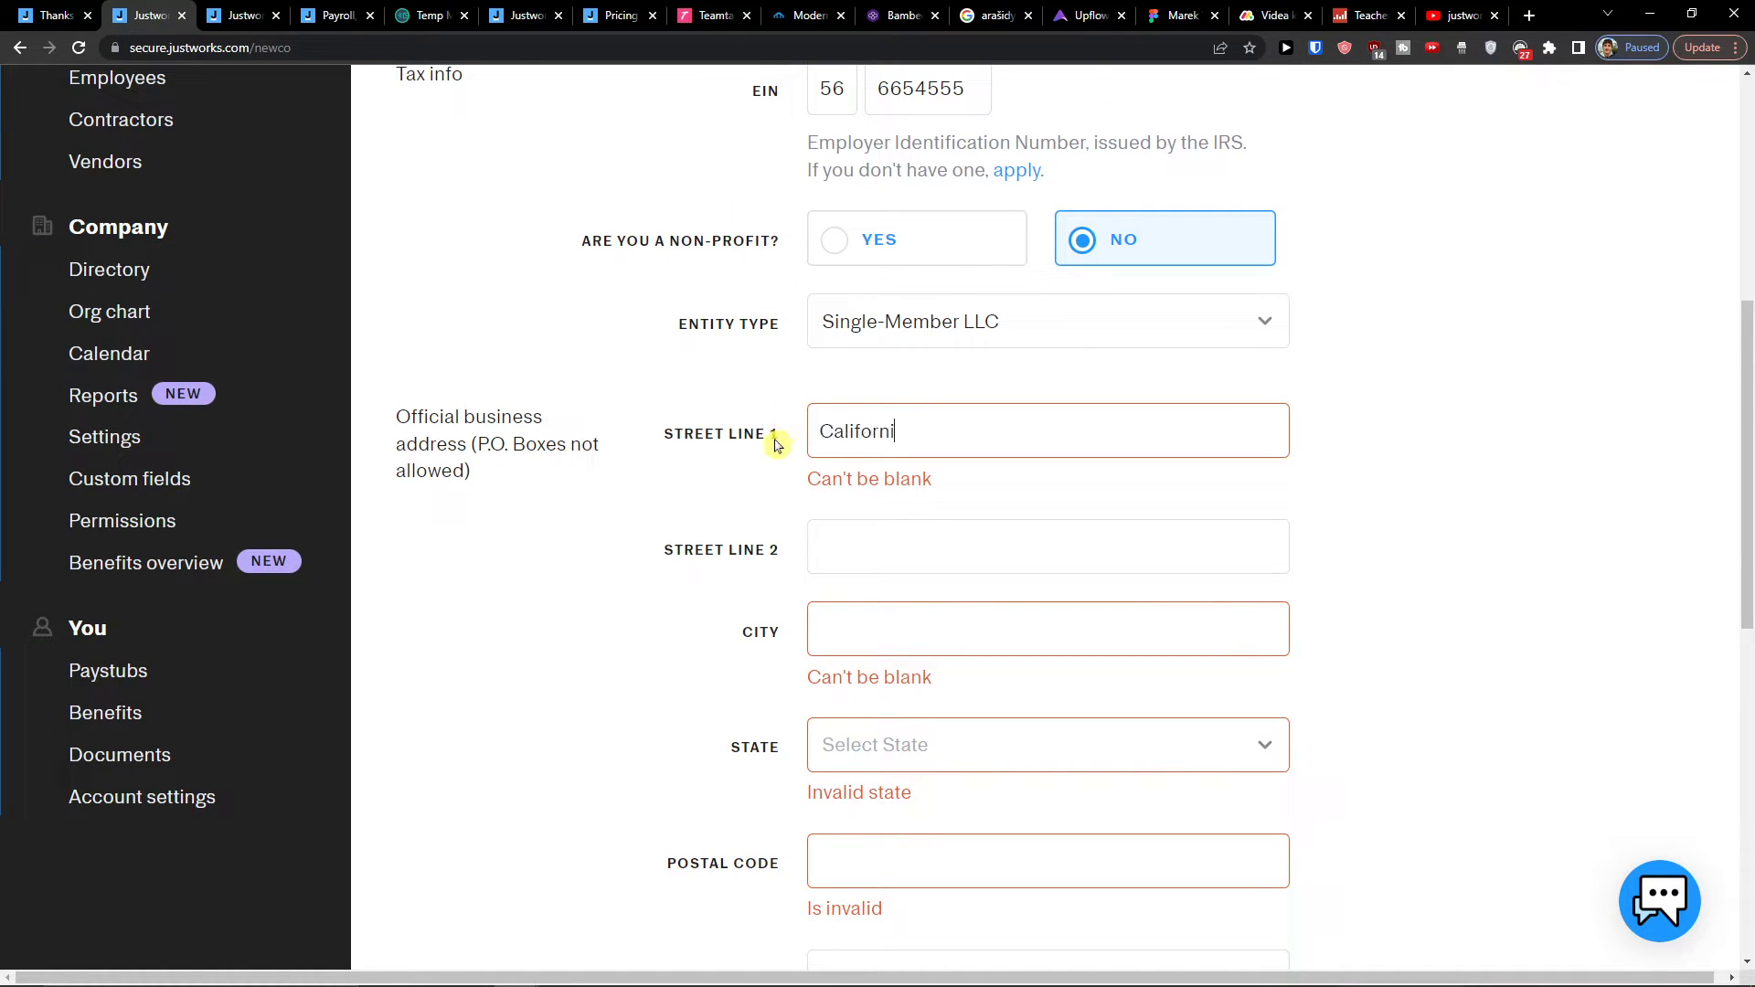
text(a)
key(Tab)
key(Tab)
text(Ca)
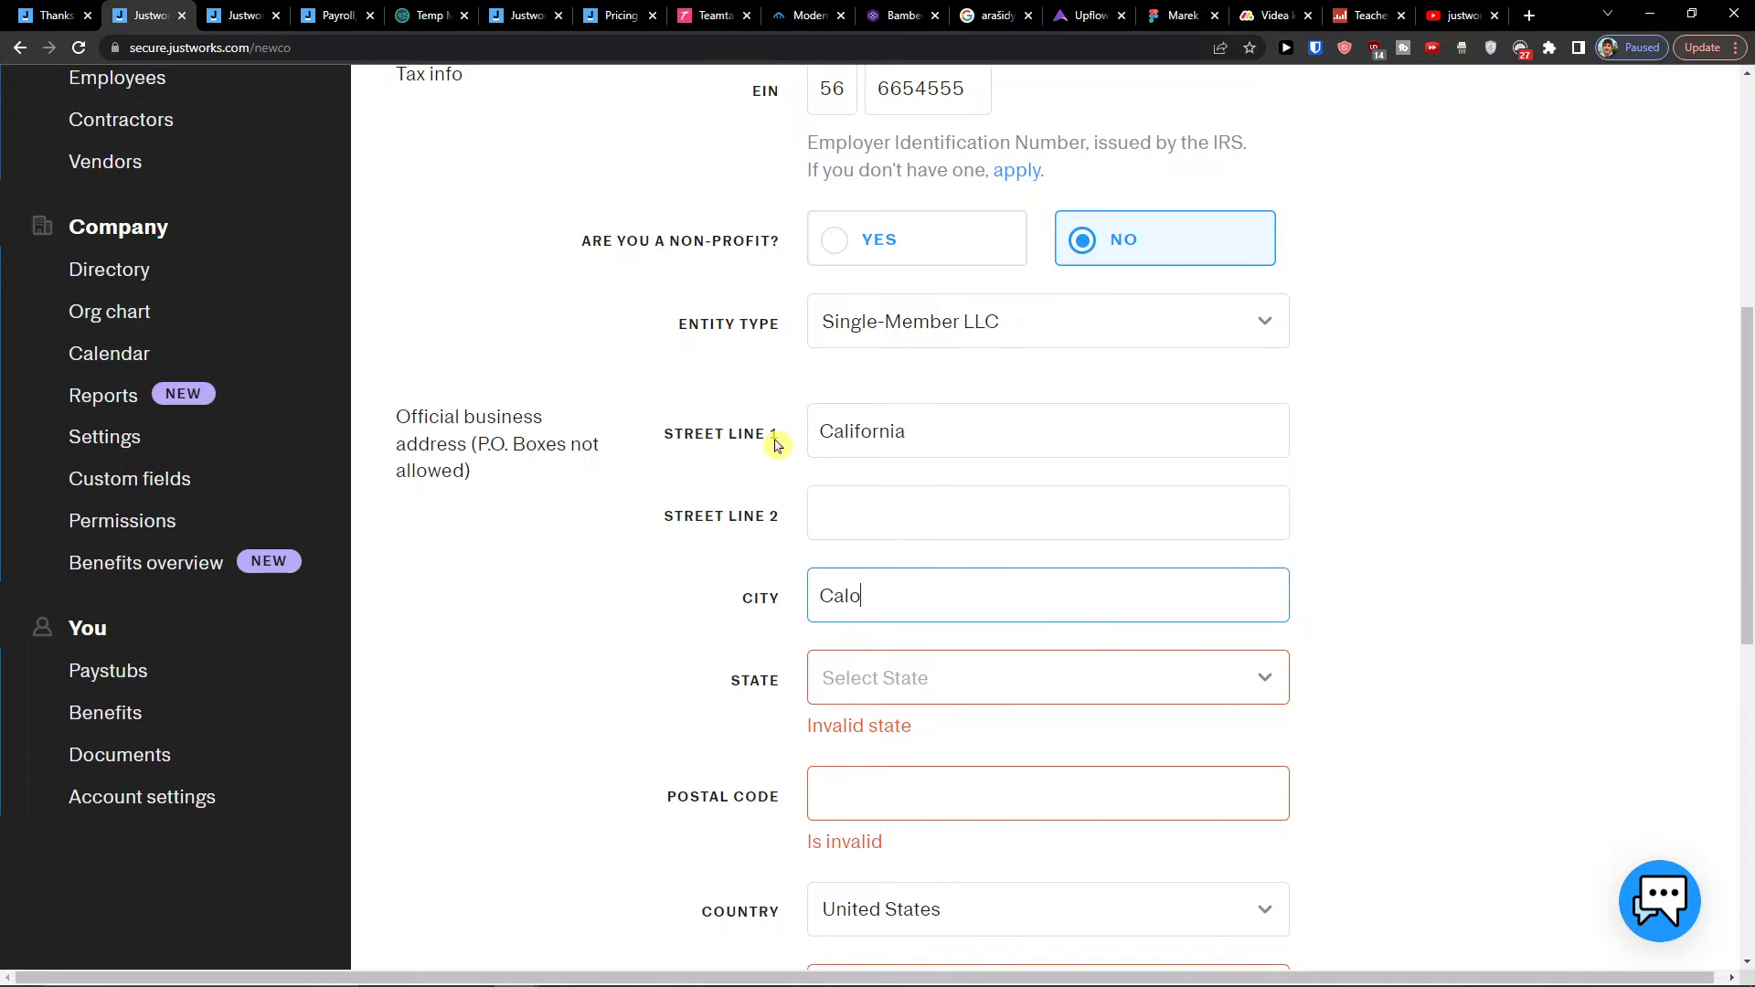
key(Tab)
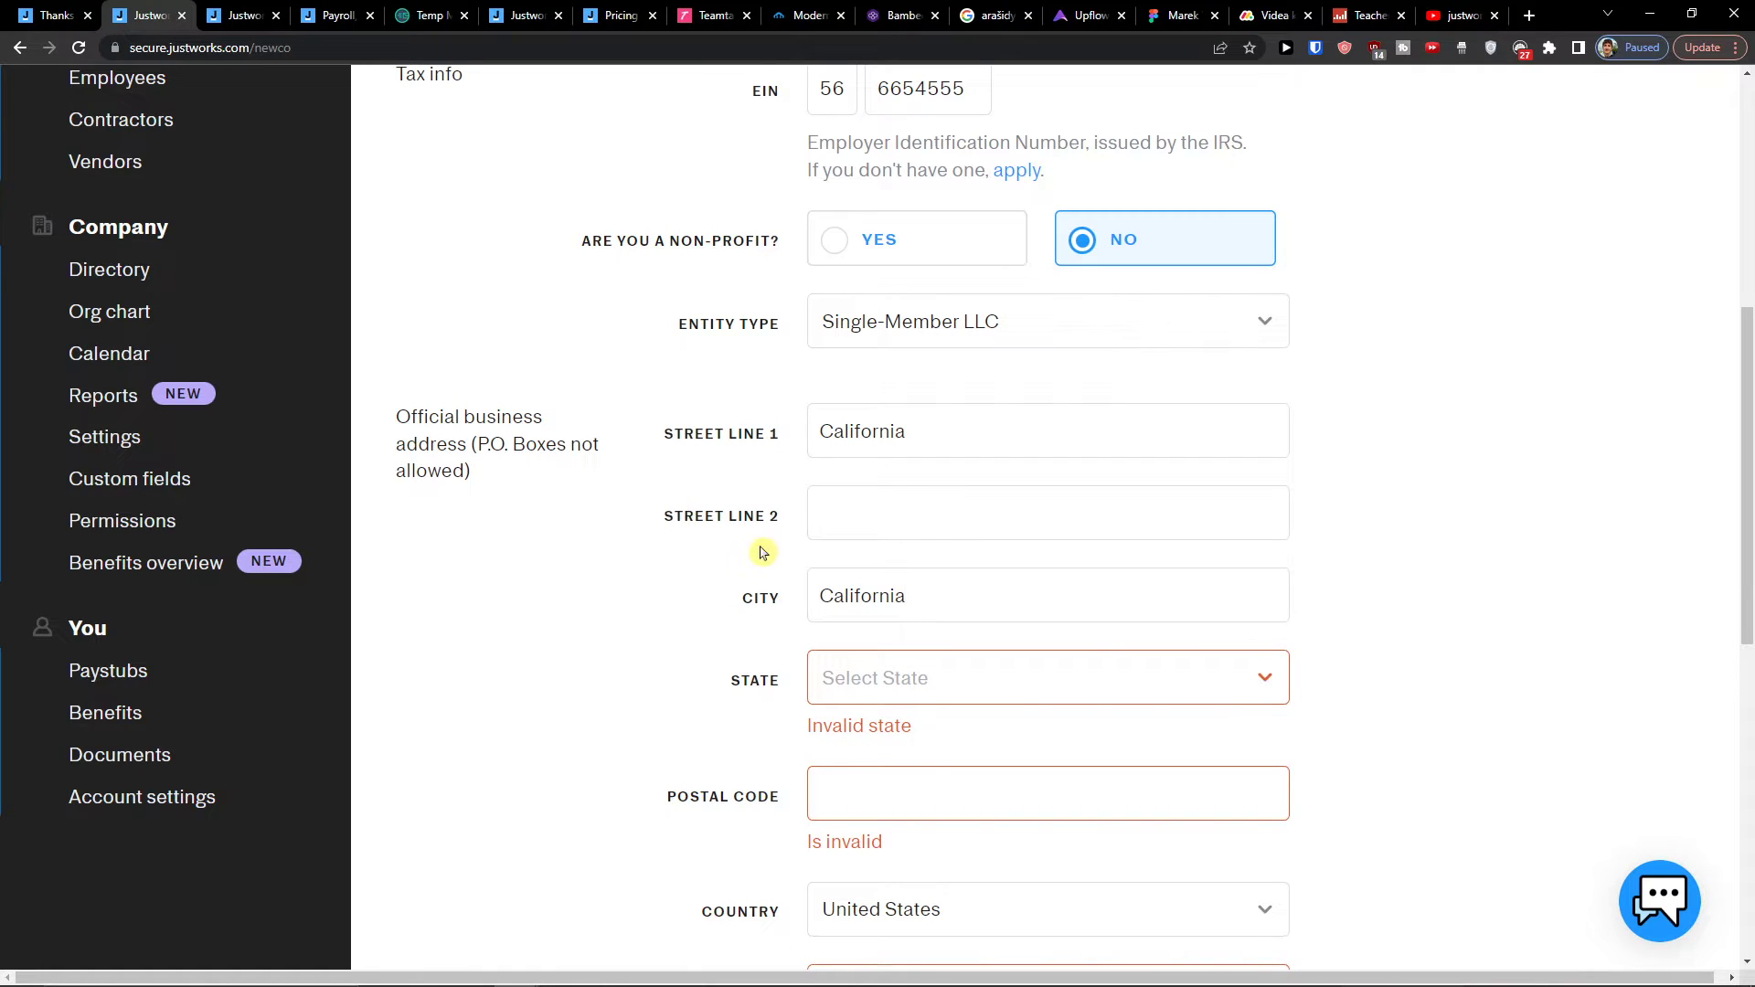
scroll(769, 553, down, 1)
click(870, 560)
click(895, 531)
click(891, 549)
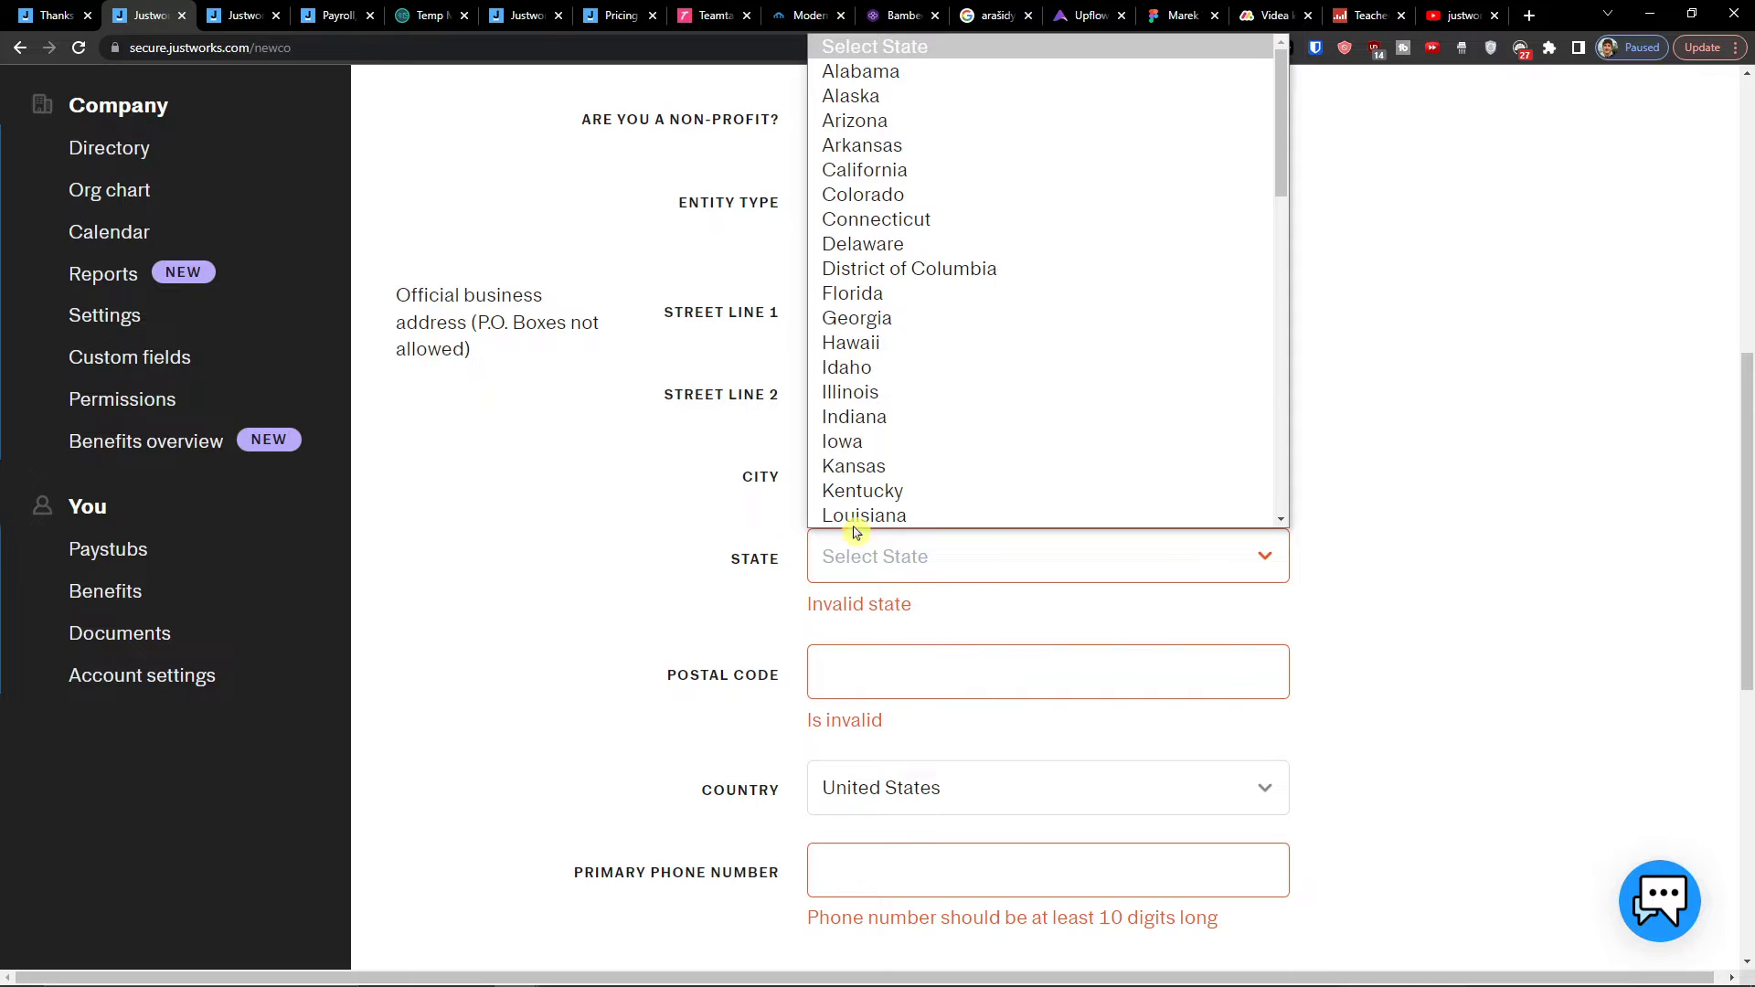
click(893, 173)
scroll(796, 454, down, 1)
Step: Enter the postal code and the primary phone number, then save the company details
click(832, 514)
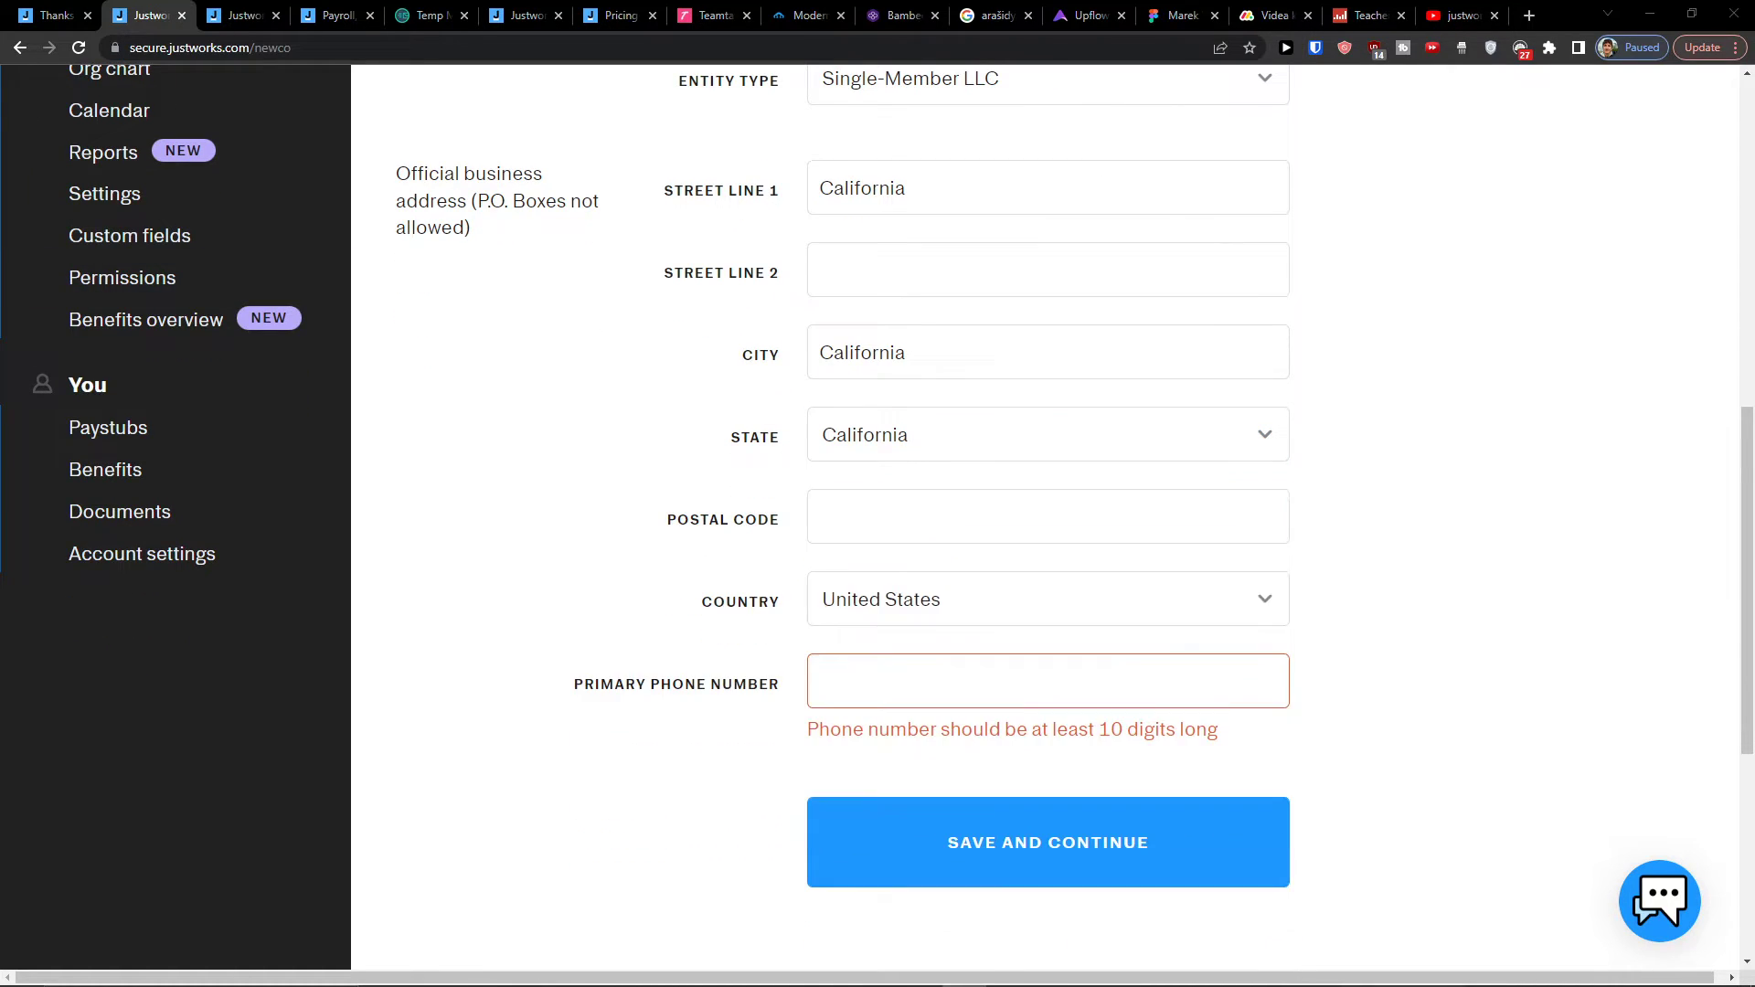
click(833, 517)
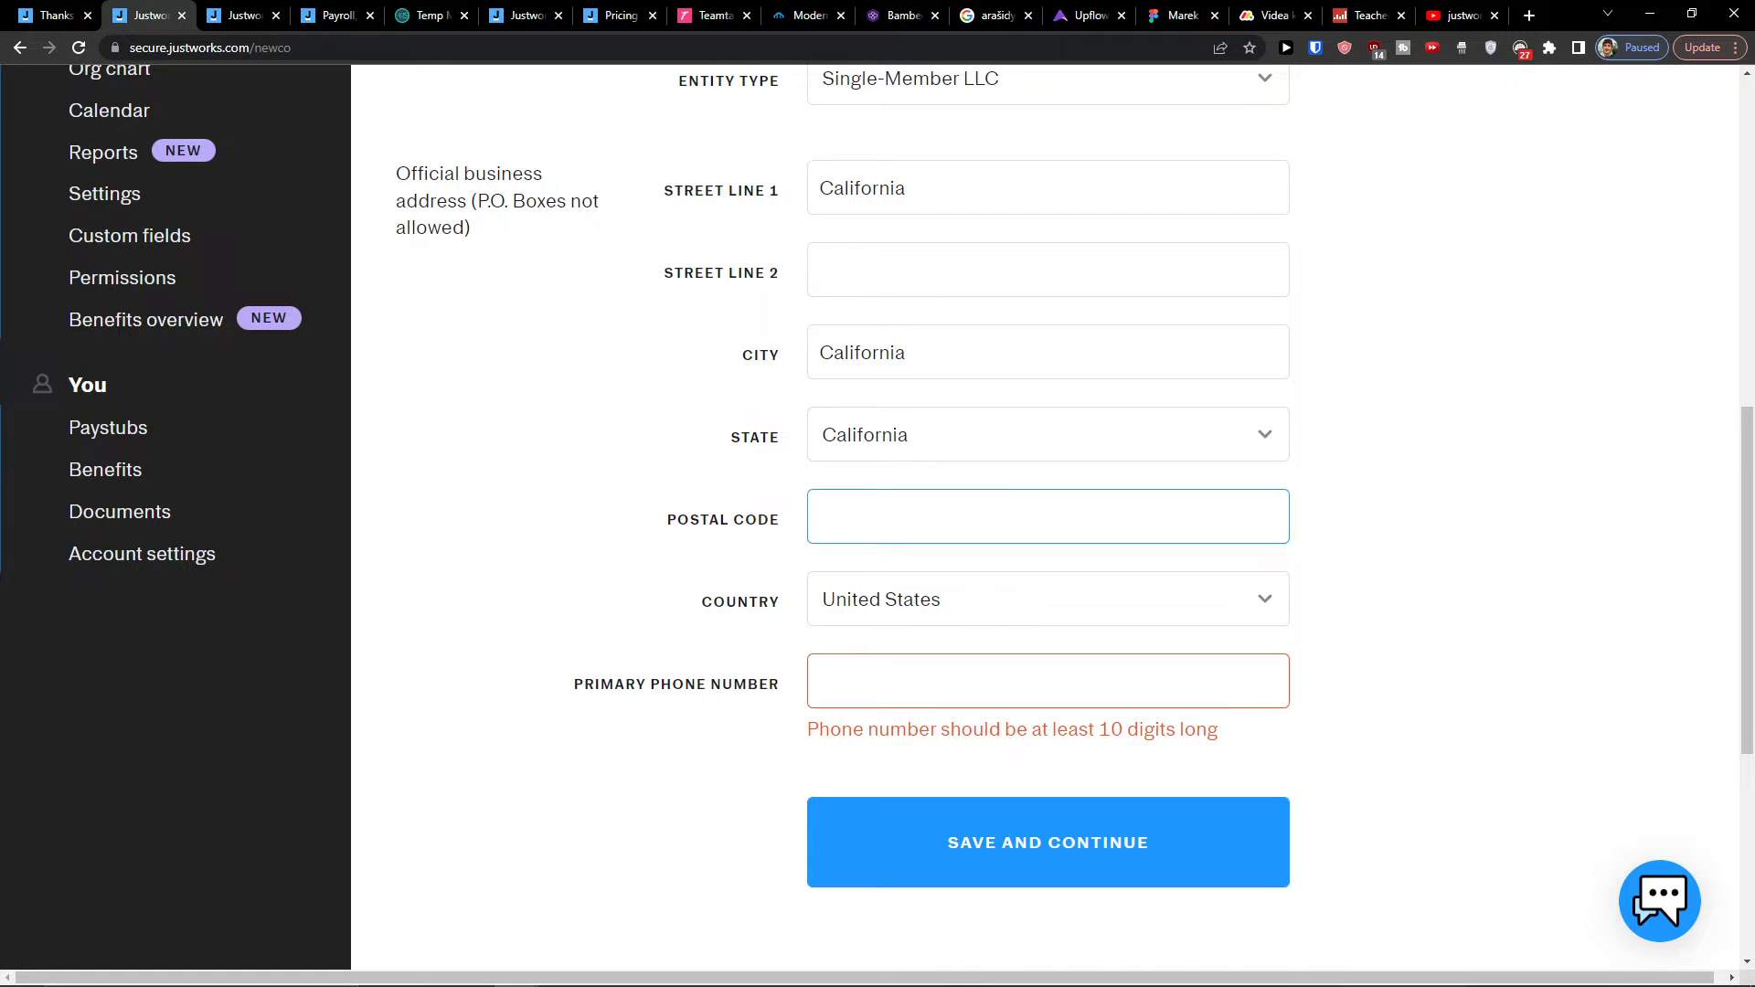
scroll(490, 293, up, 3)
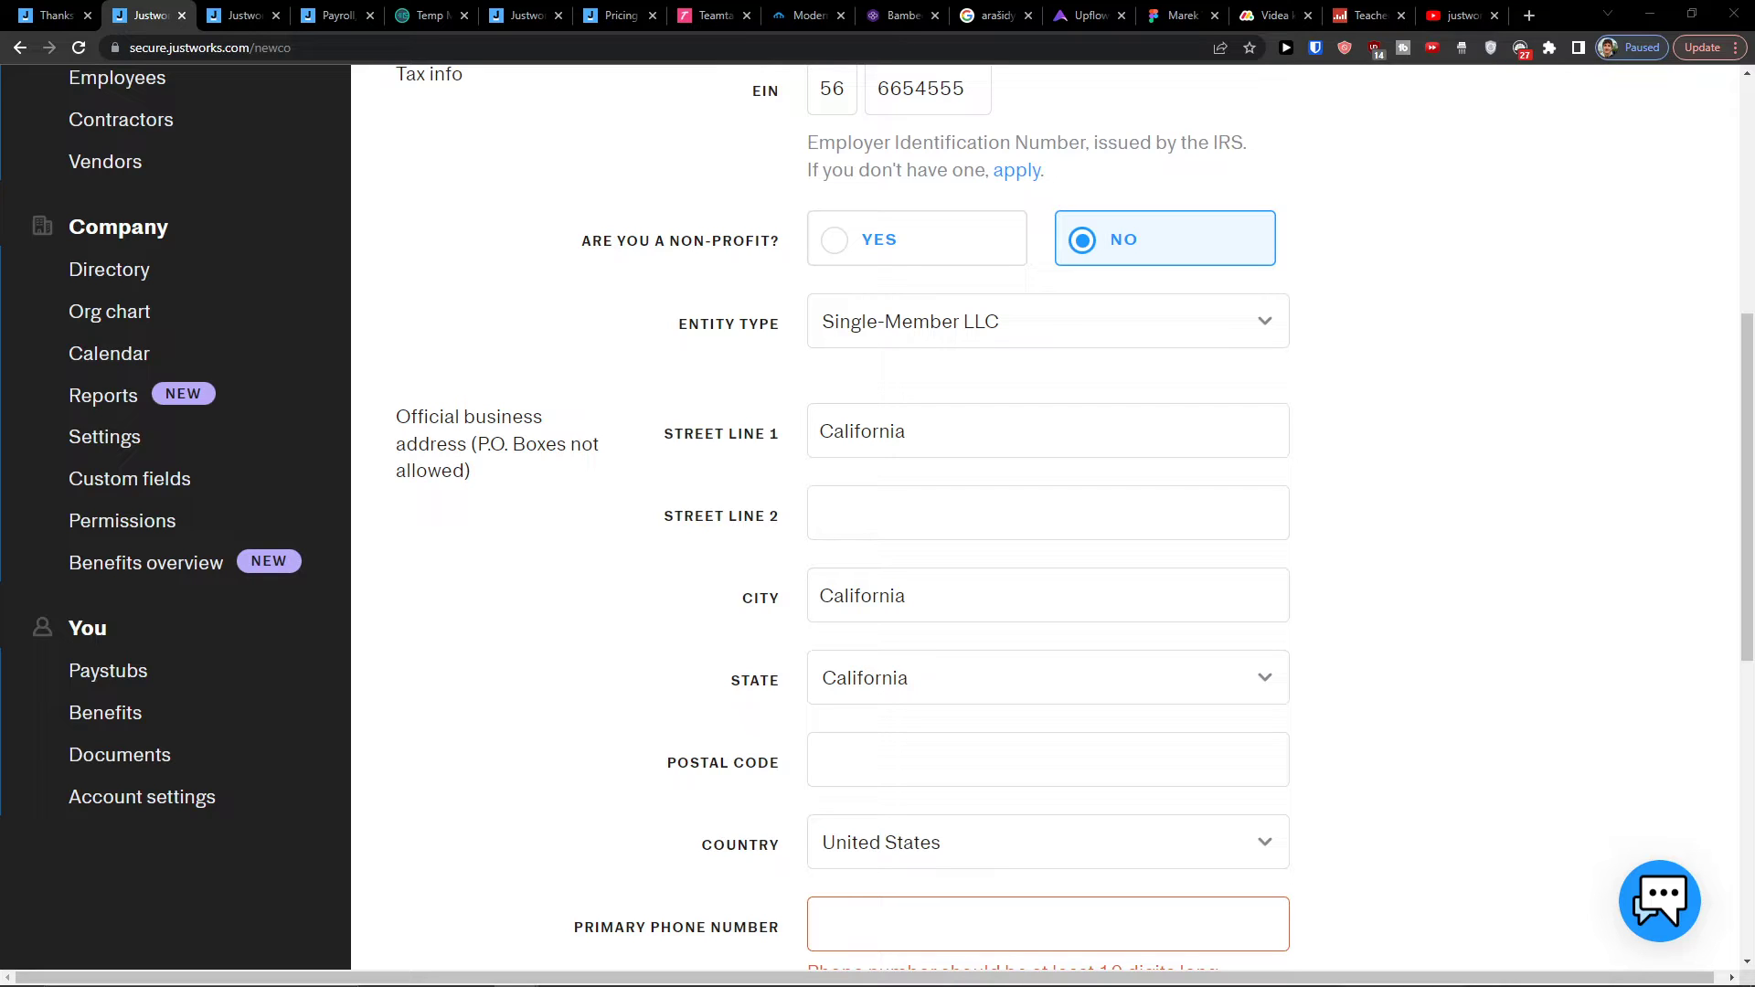
scroll(732, 631, down, 1)
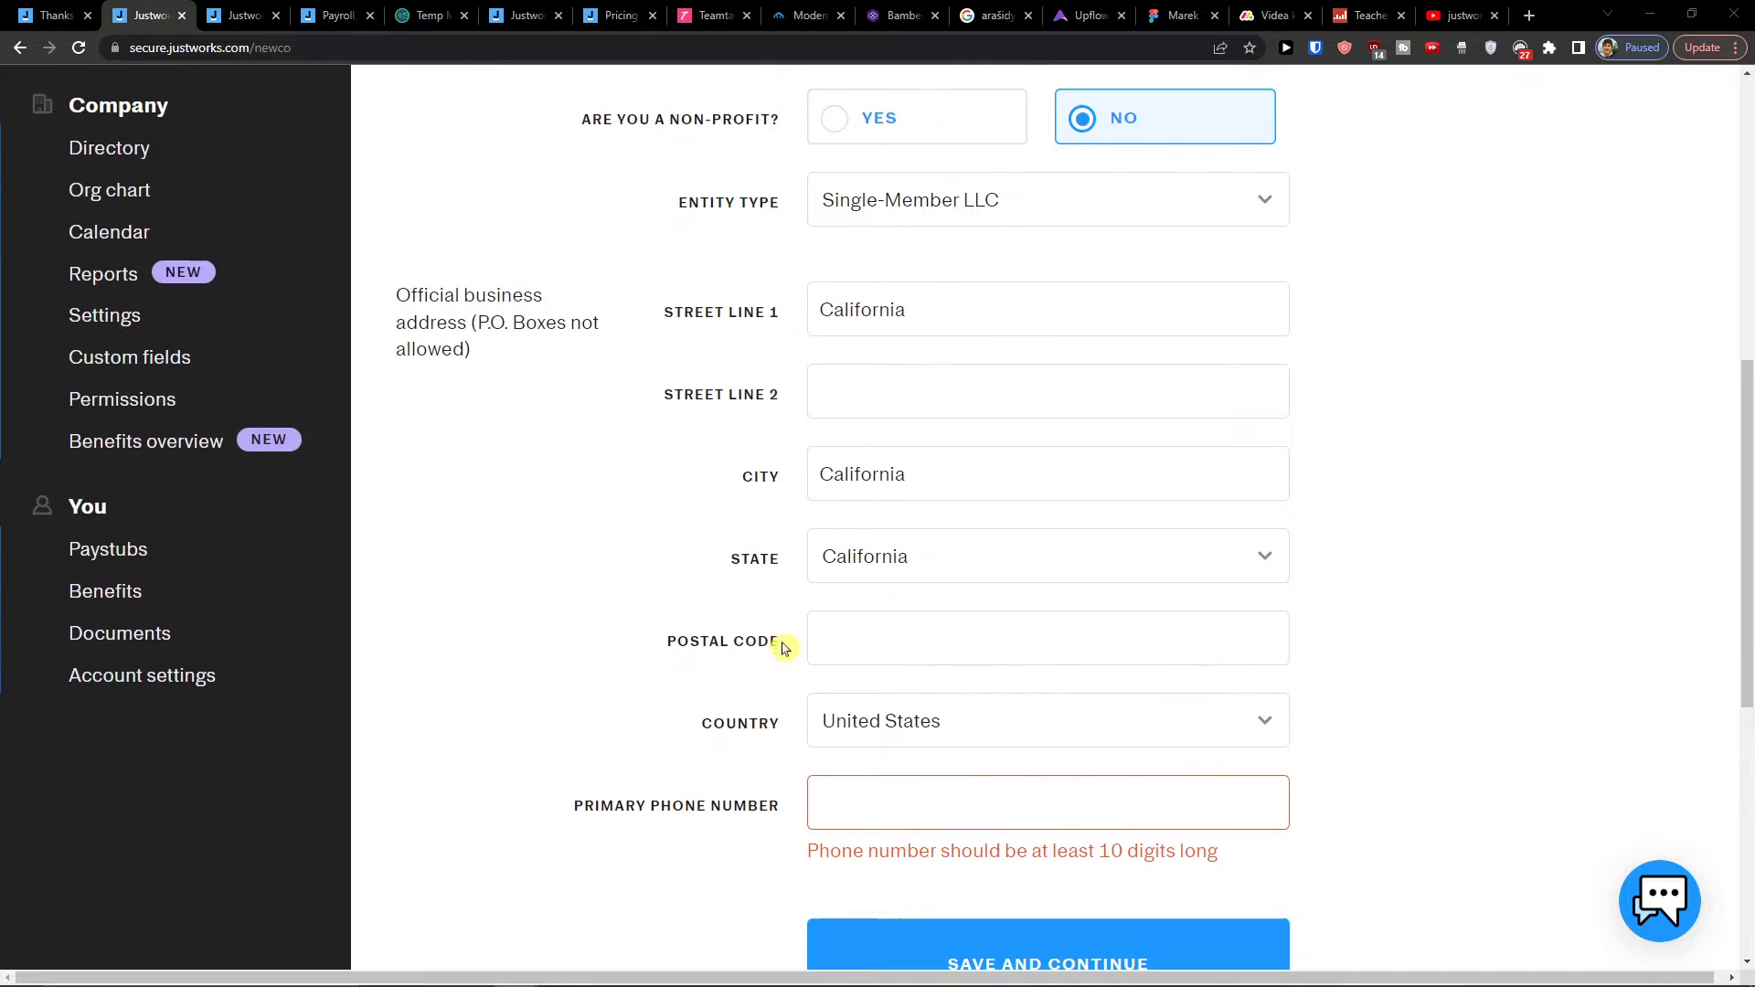
click(878, 641)
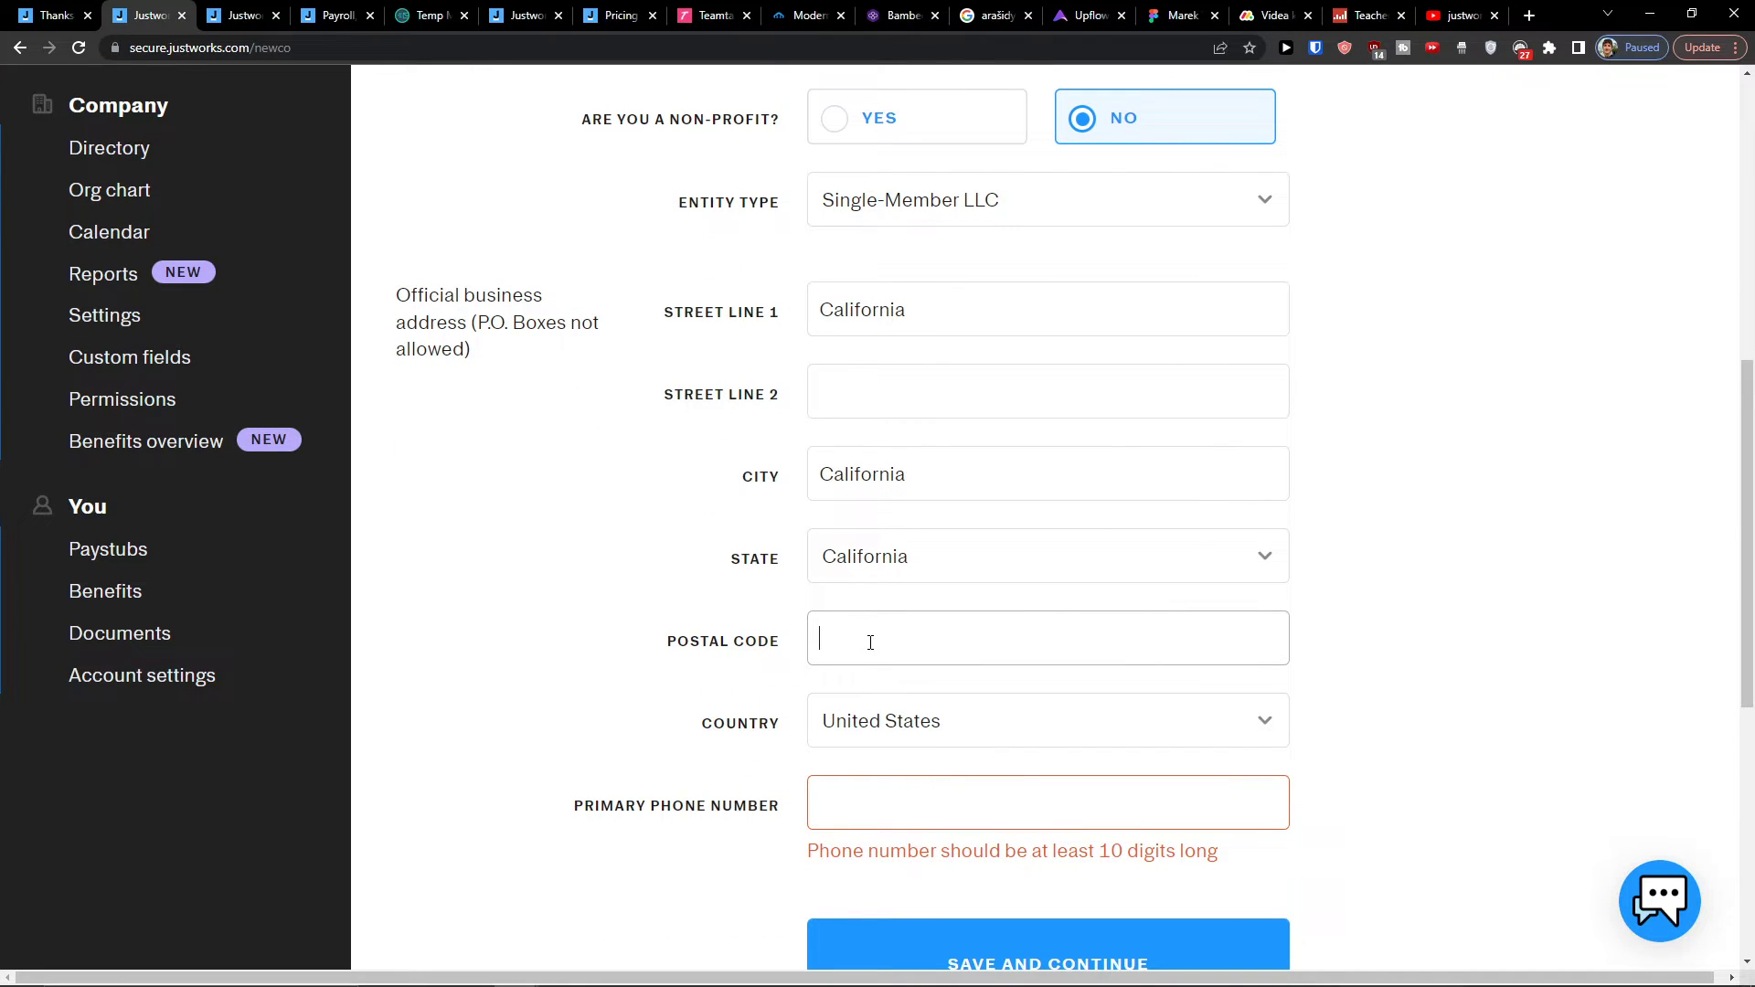
text(7)
scroll(870, 654, down, 1)
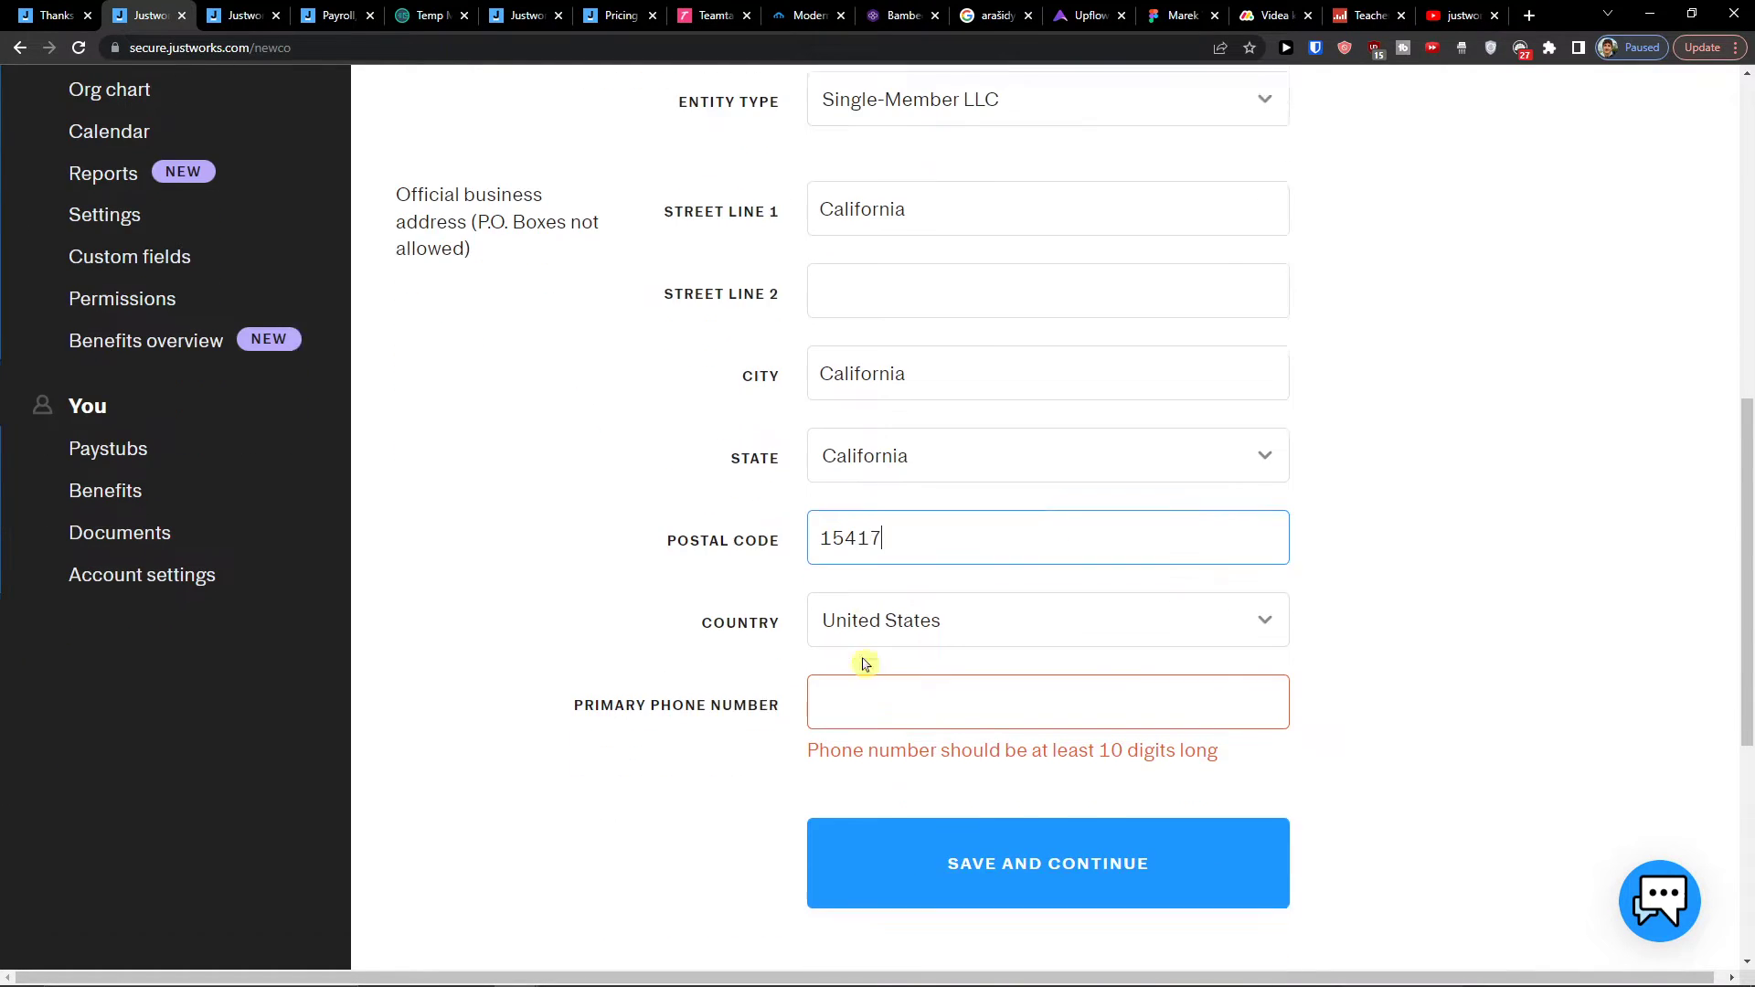
click(869, 676)
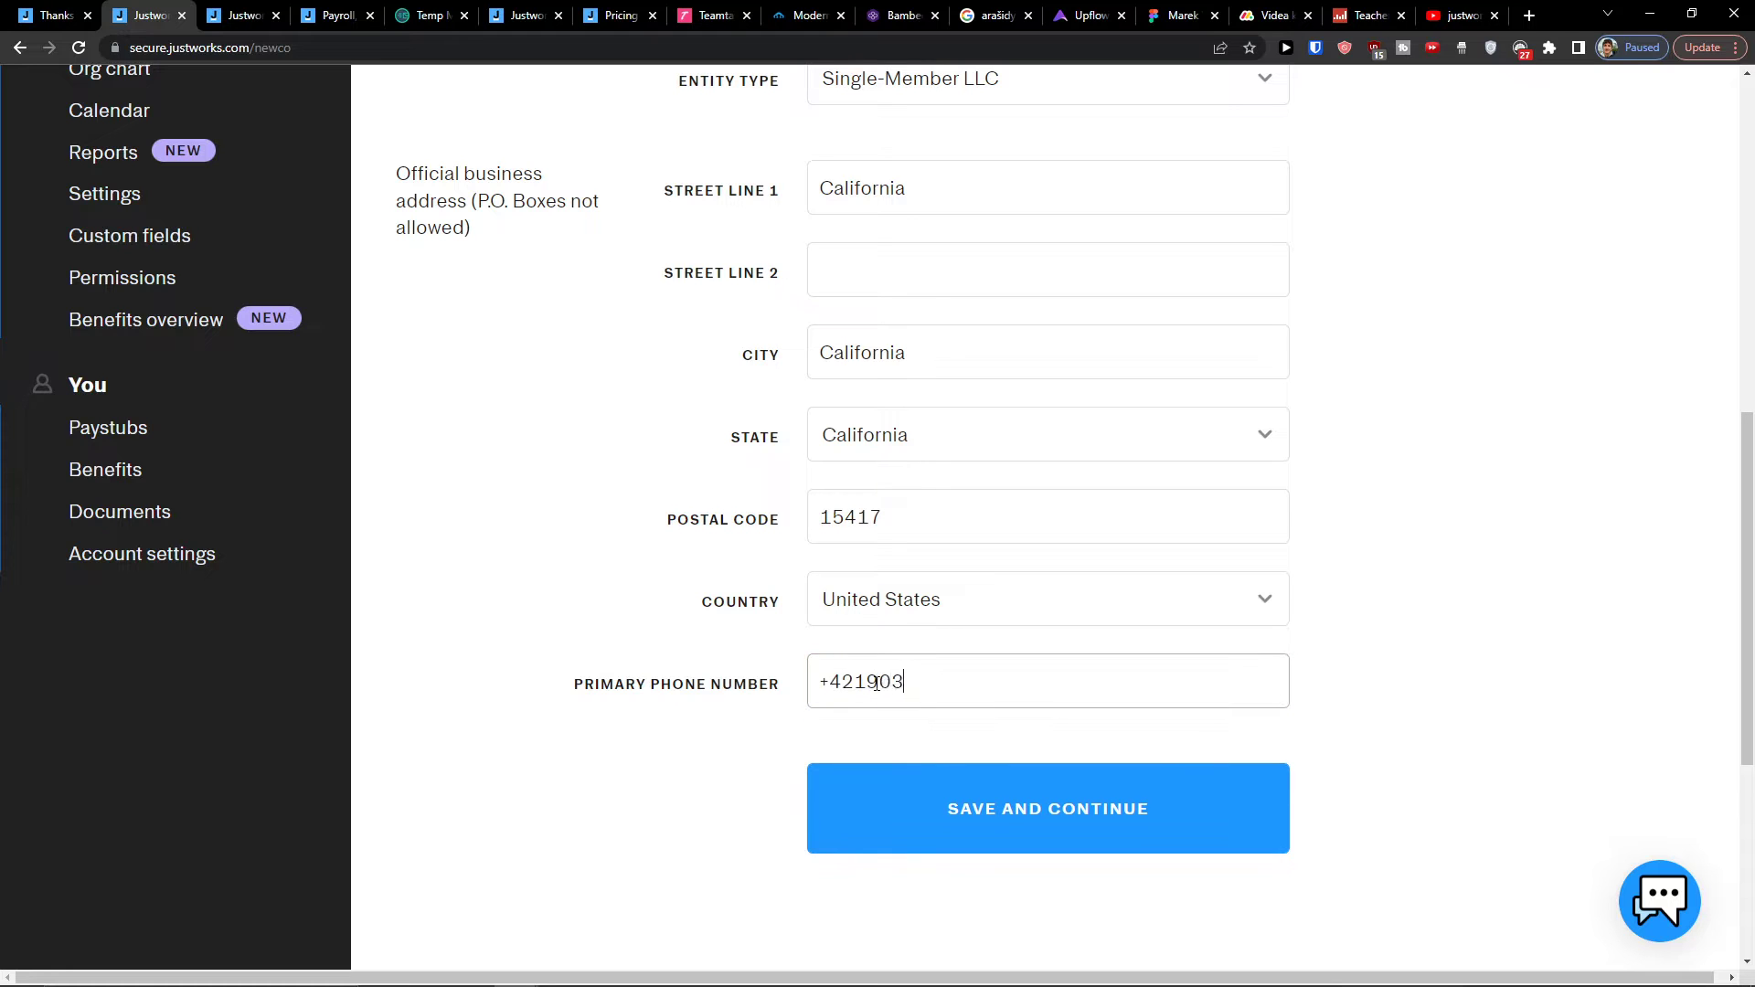
key(Return)
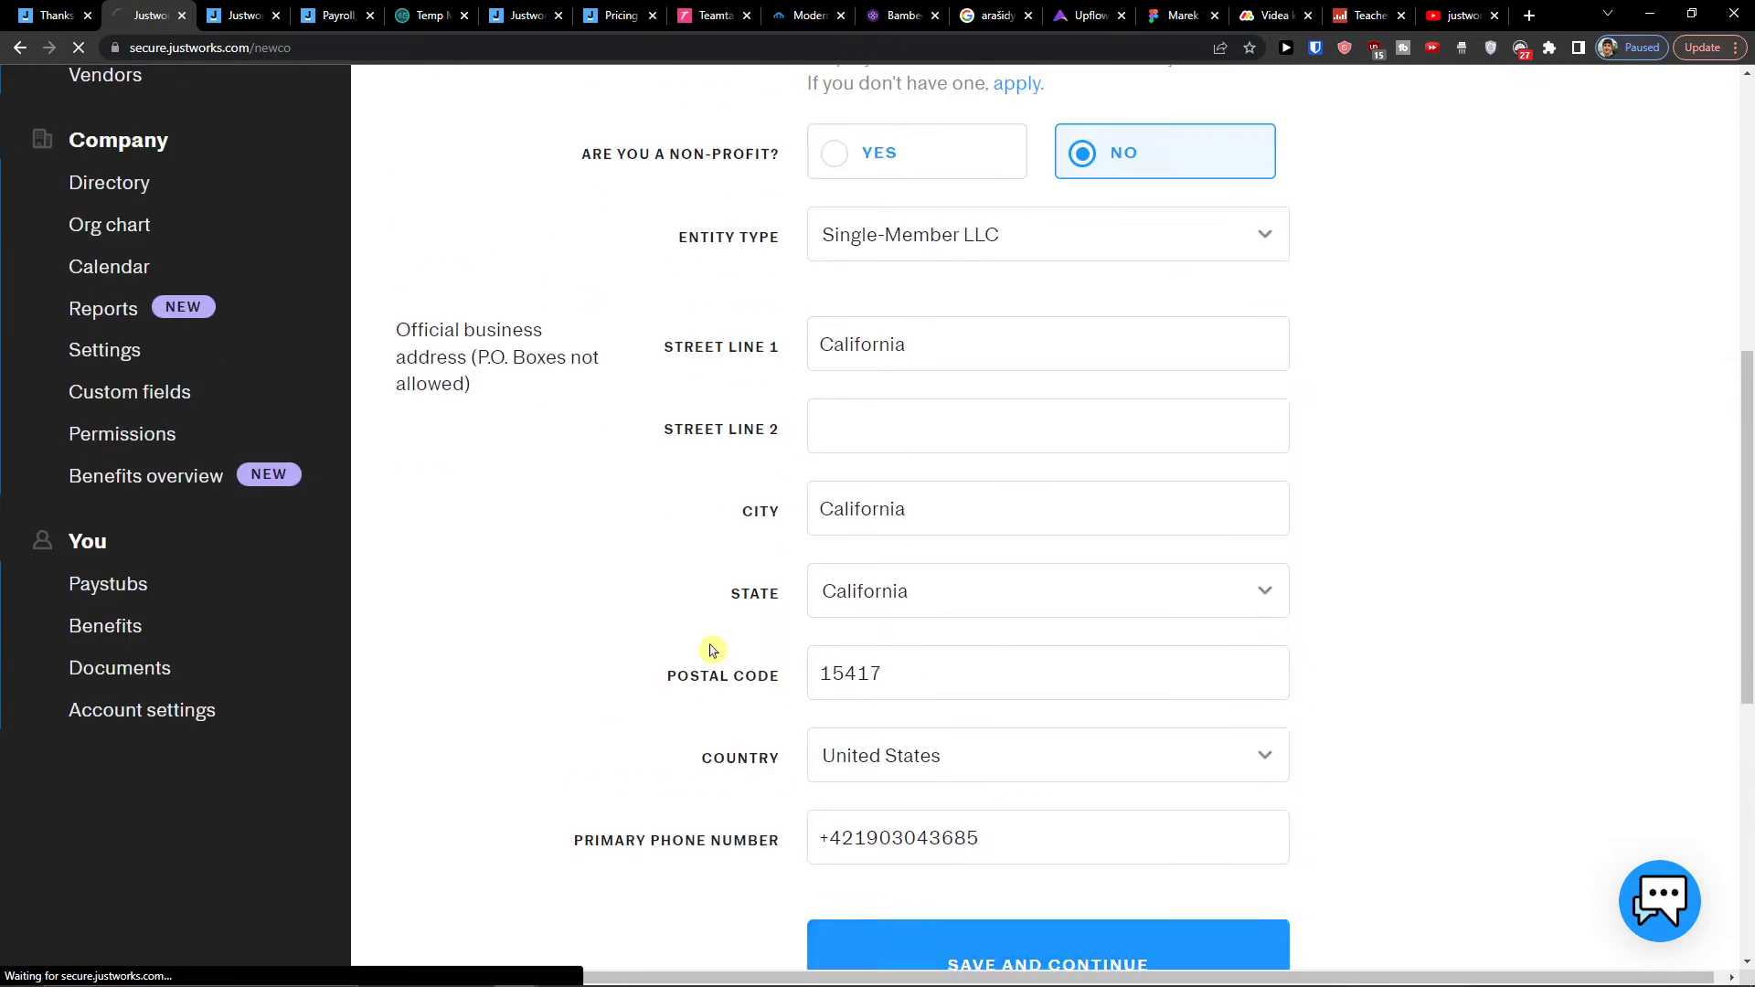
scroll(714, 595, down, 5)
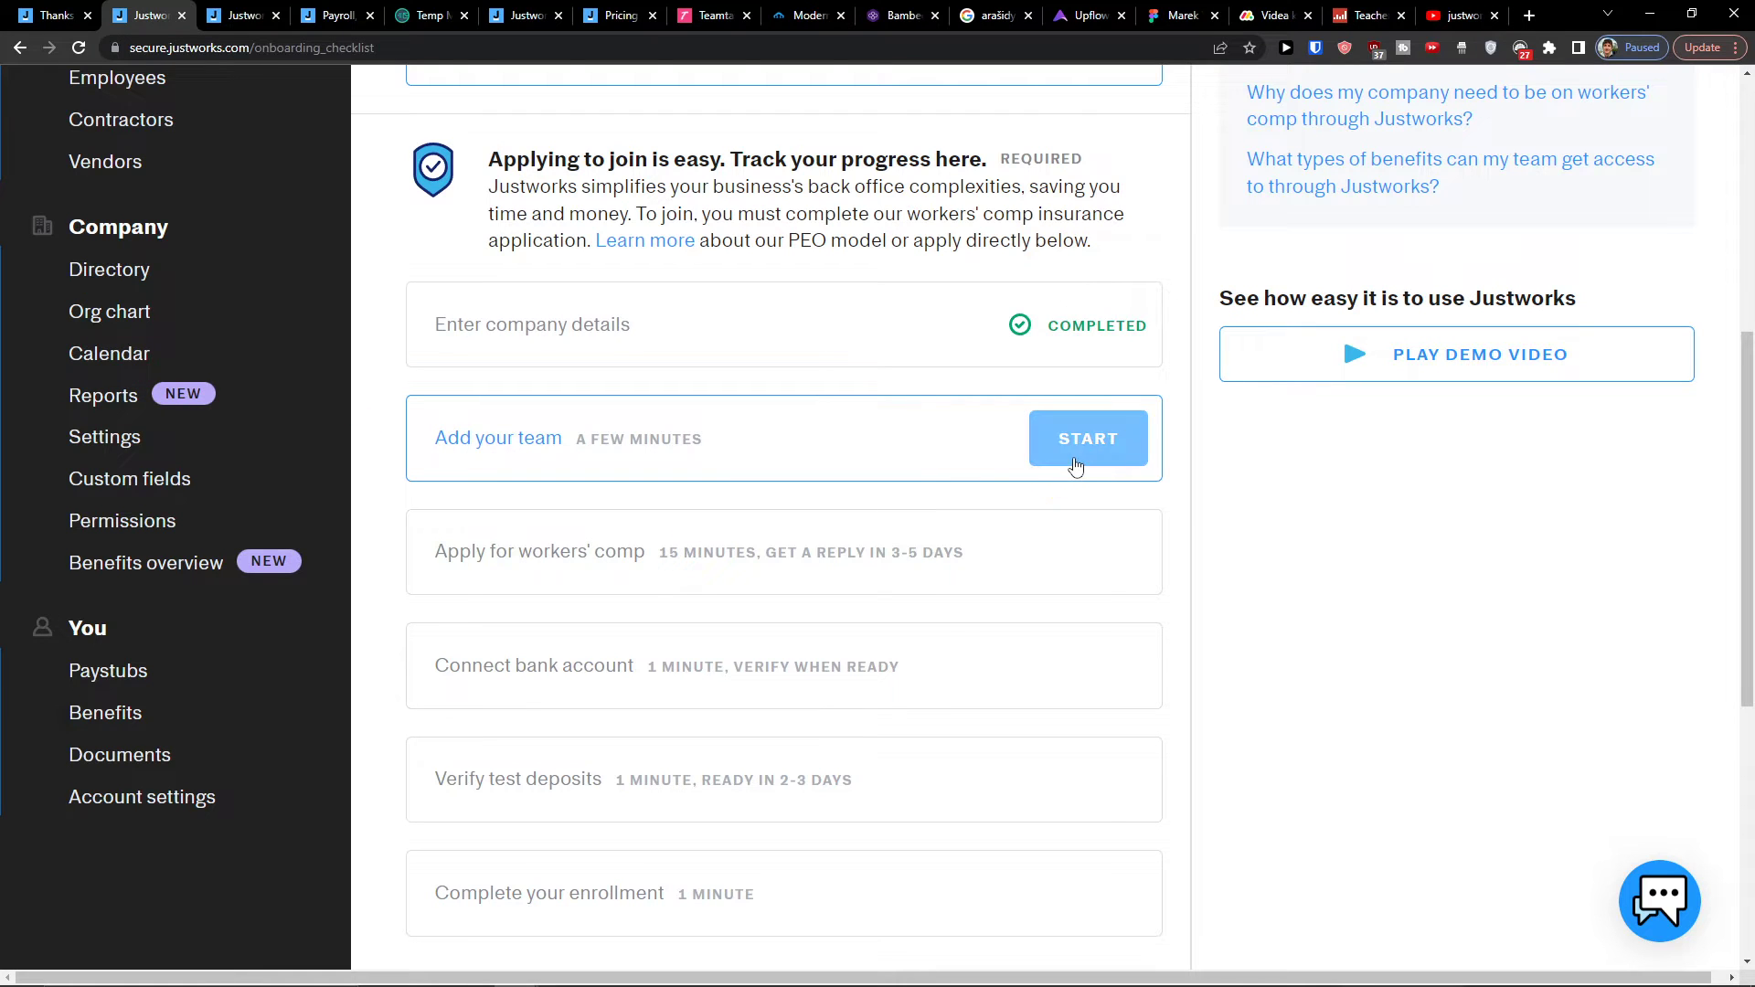
scroll(381, 445, down, 2)
drag(382, 445, 1051, 472)
click(1023, 475)
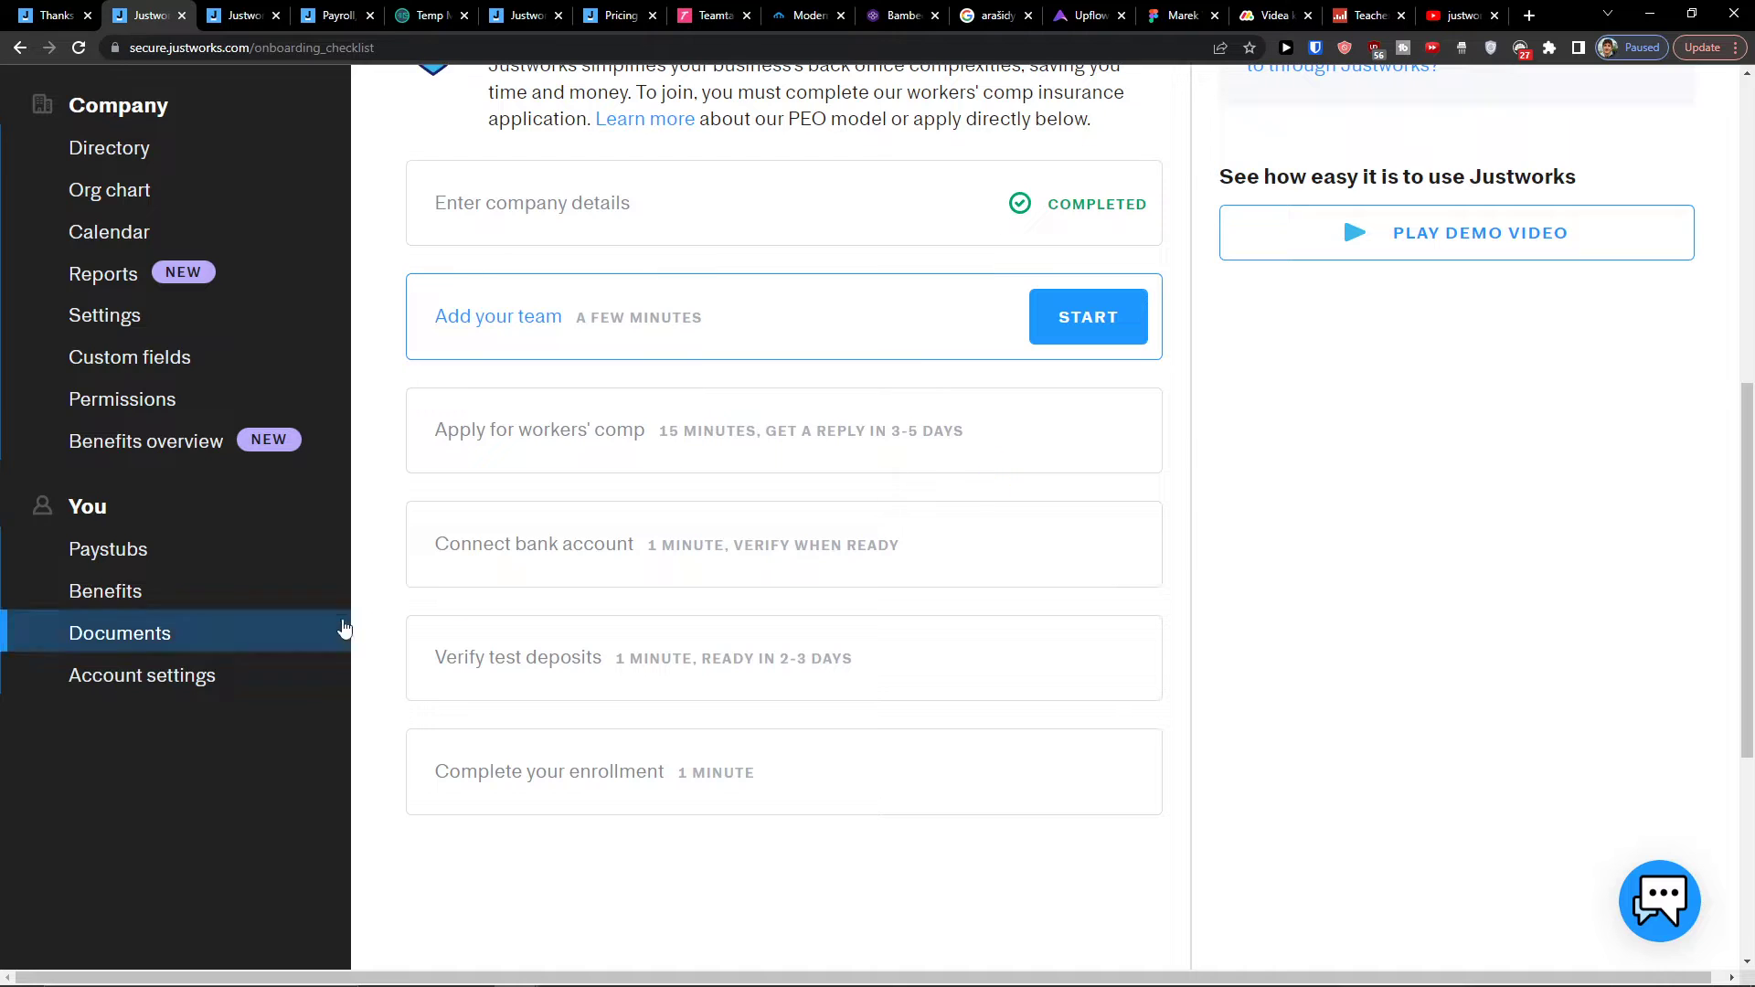
drag(493, 548, 440, 740)
drag(392, 674, 988, 709)
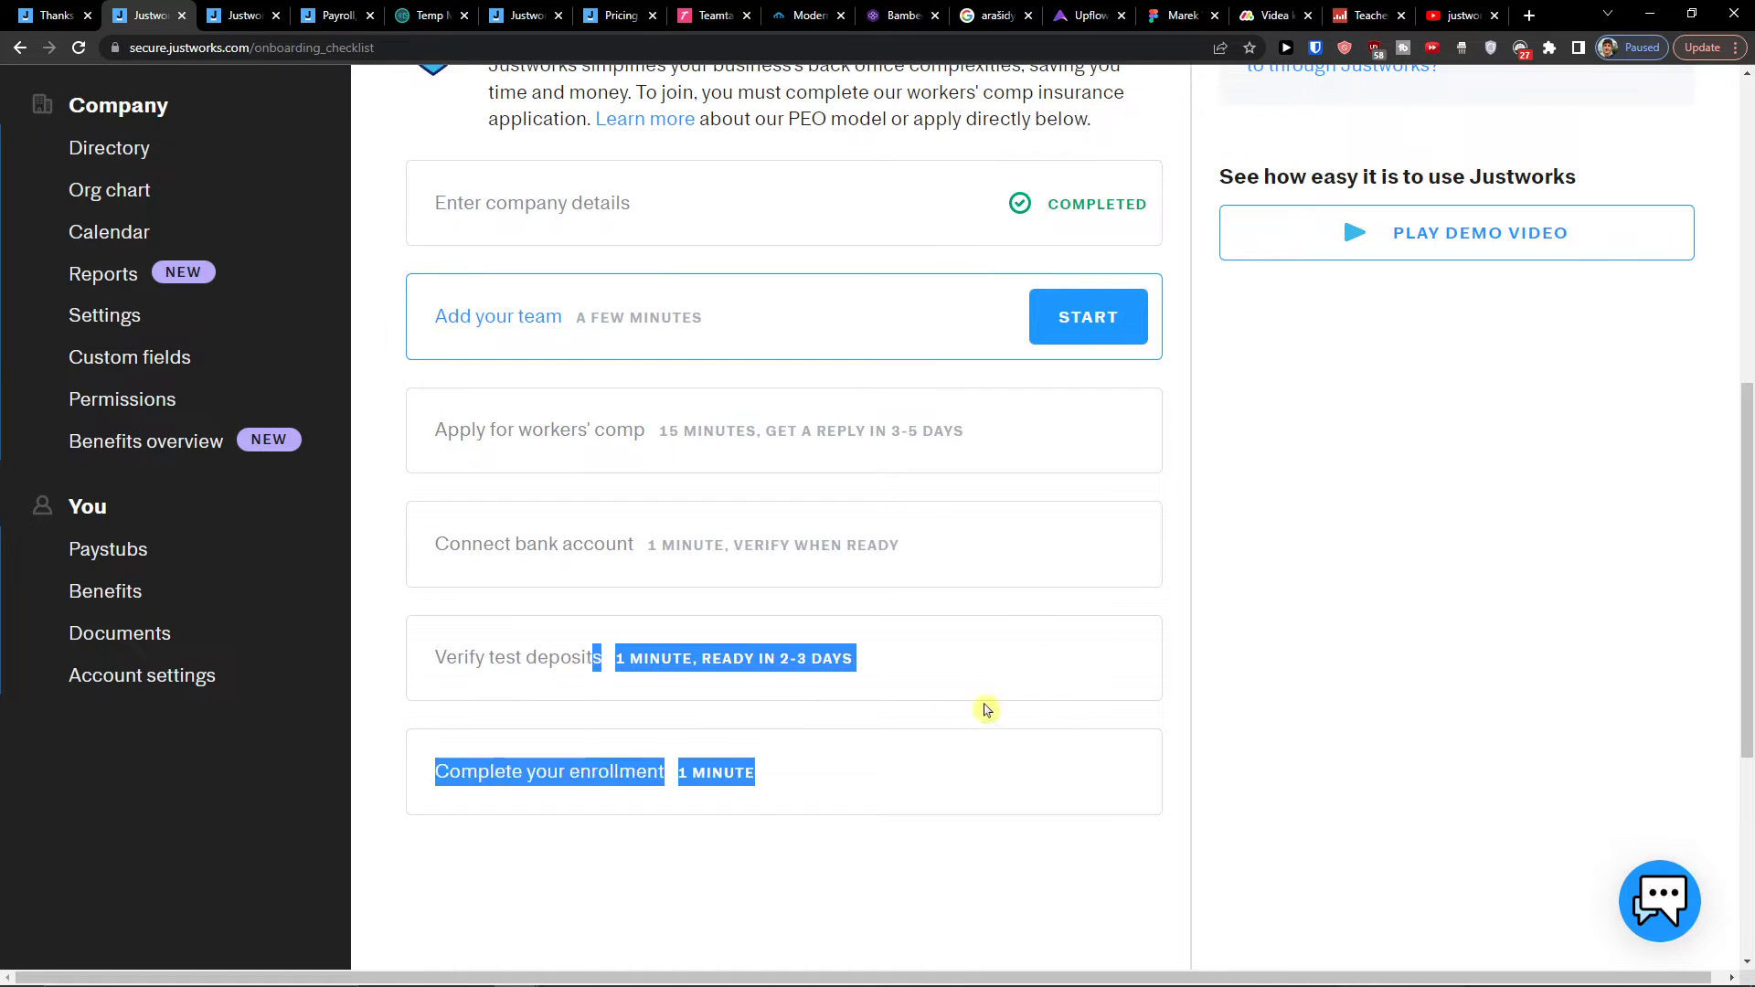
click(987, 710)
drag(423, 519, 787, 600)
scroll(425, 425, up, 5)
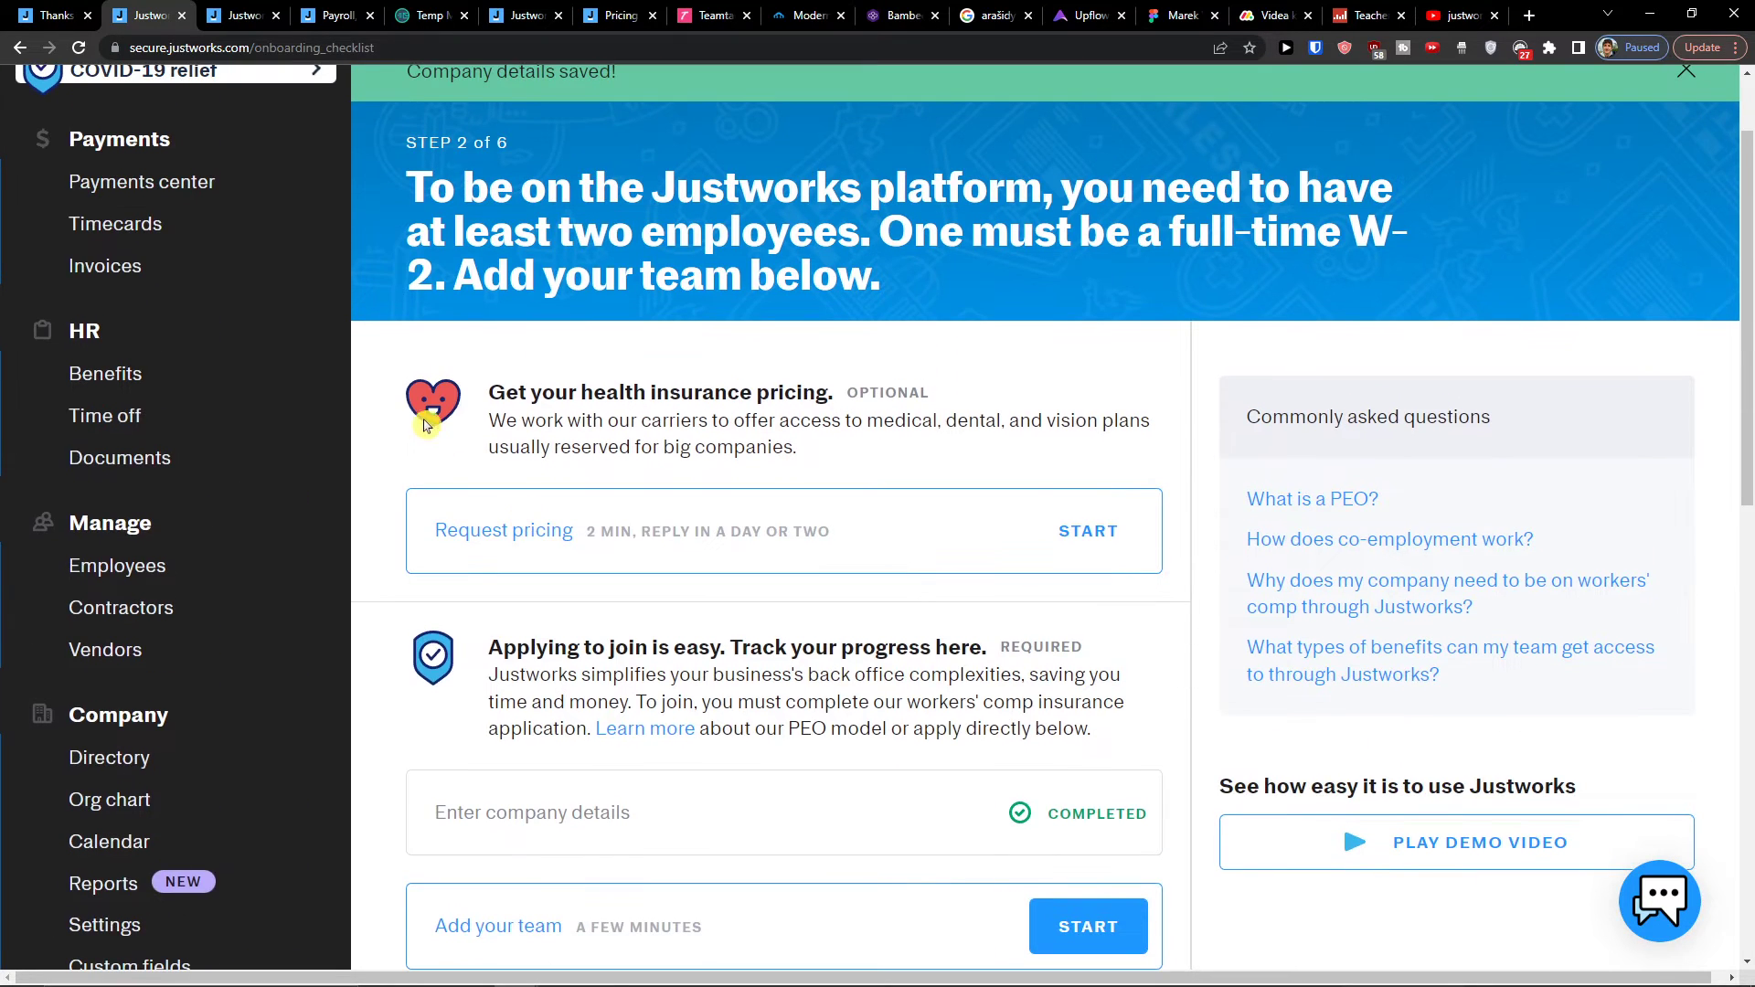
scroll(425, 425, up, 1)
scroll(539, 668, down, 5)
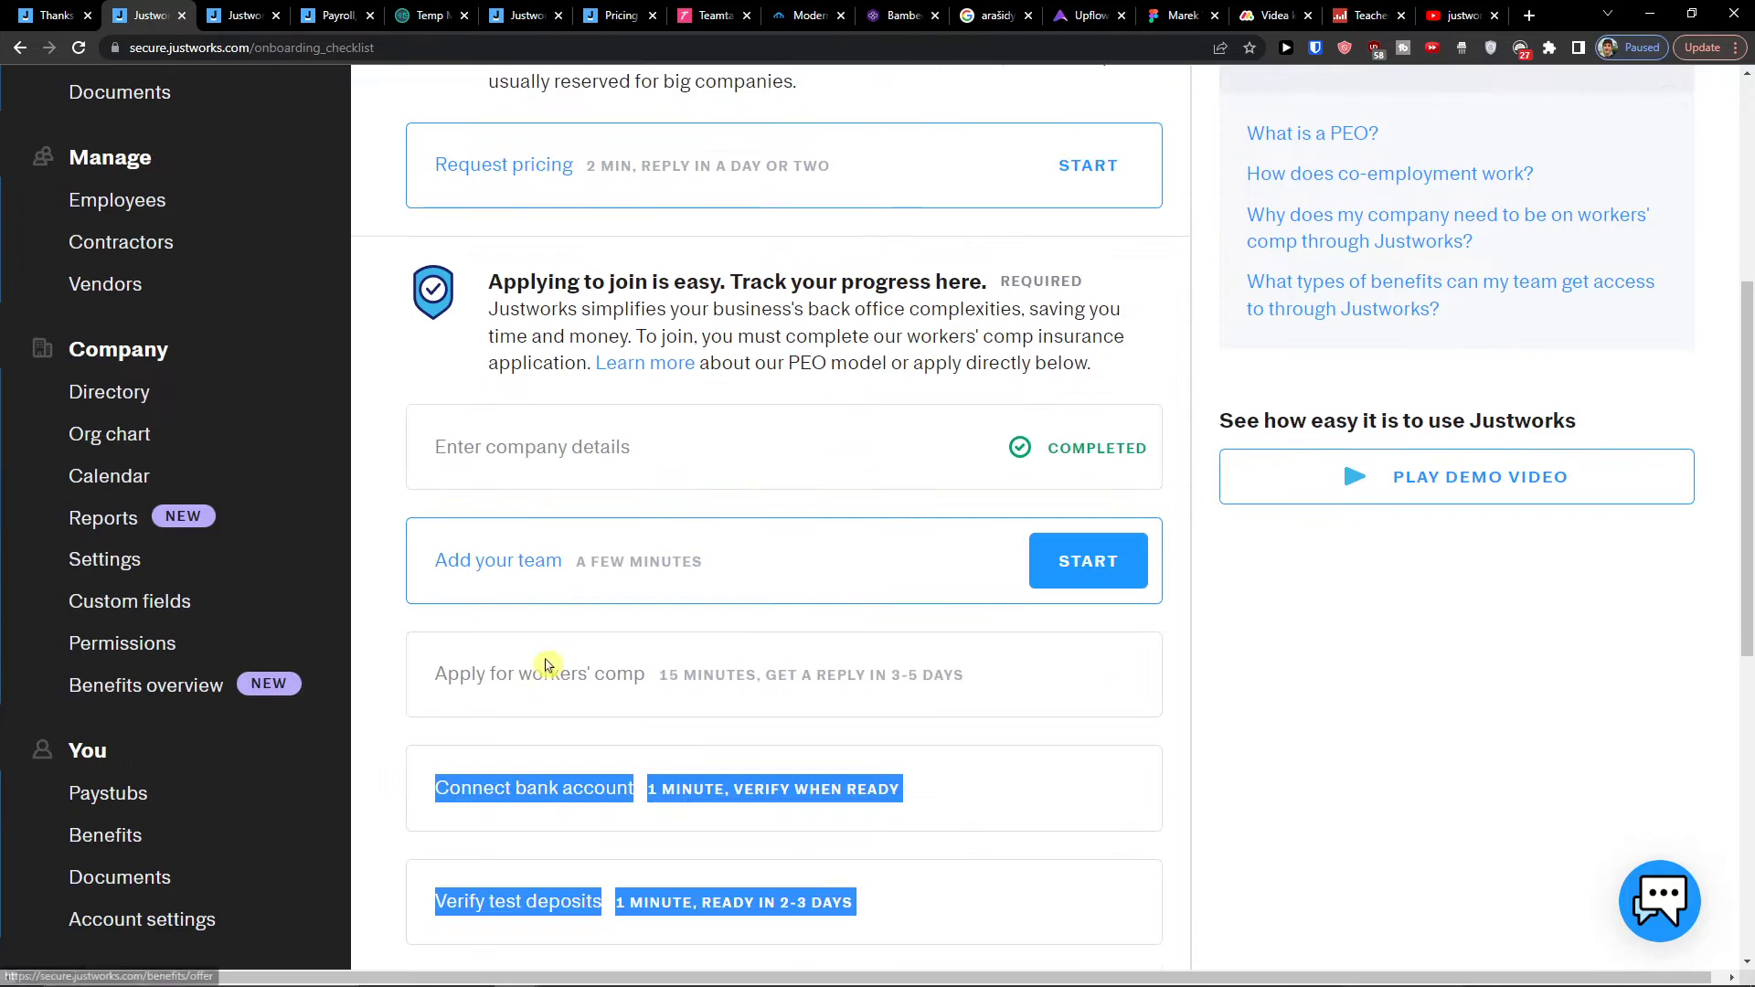
scroll(546, 665, down, 3)
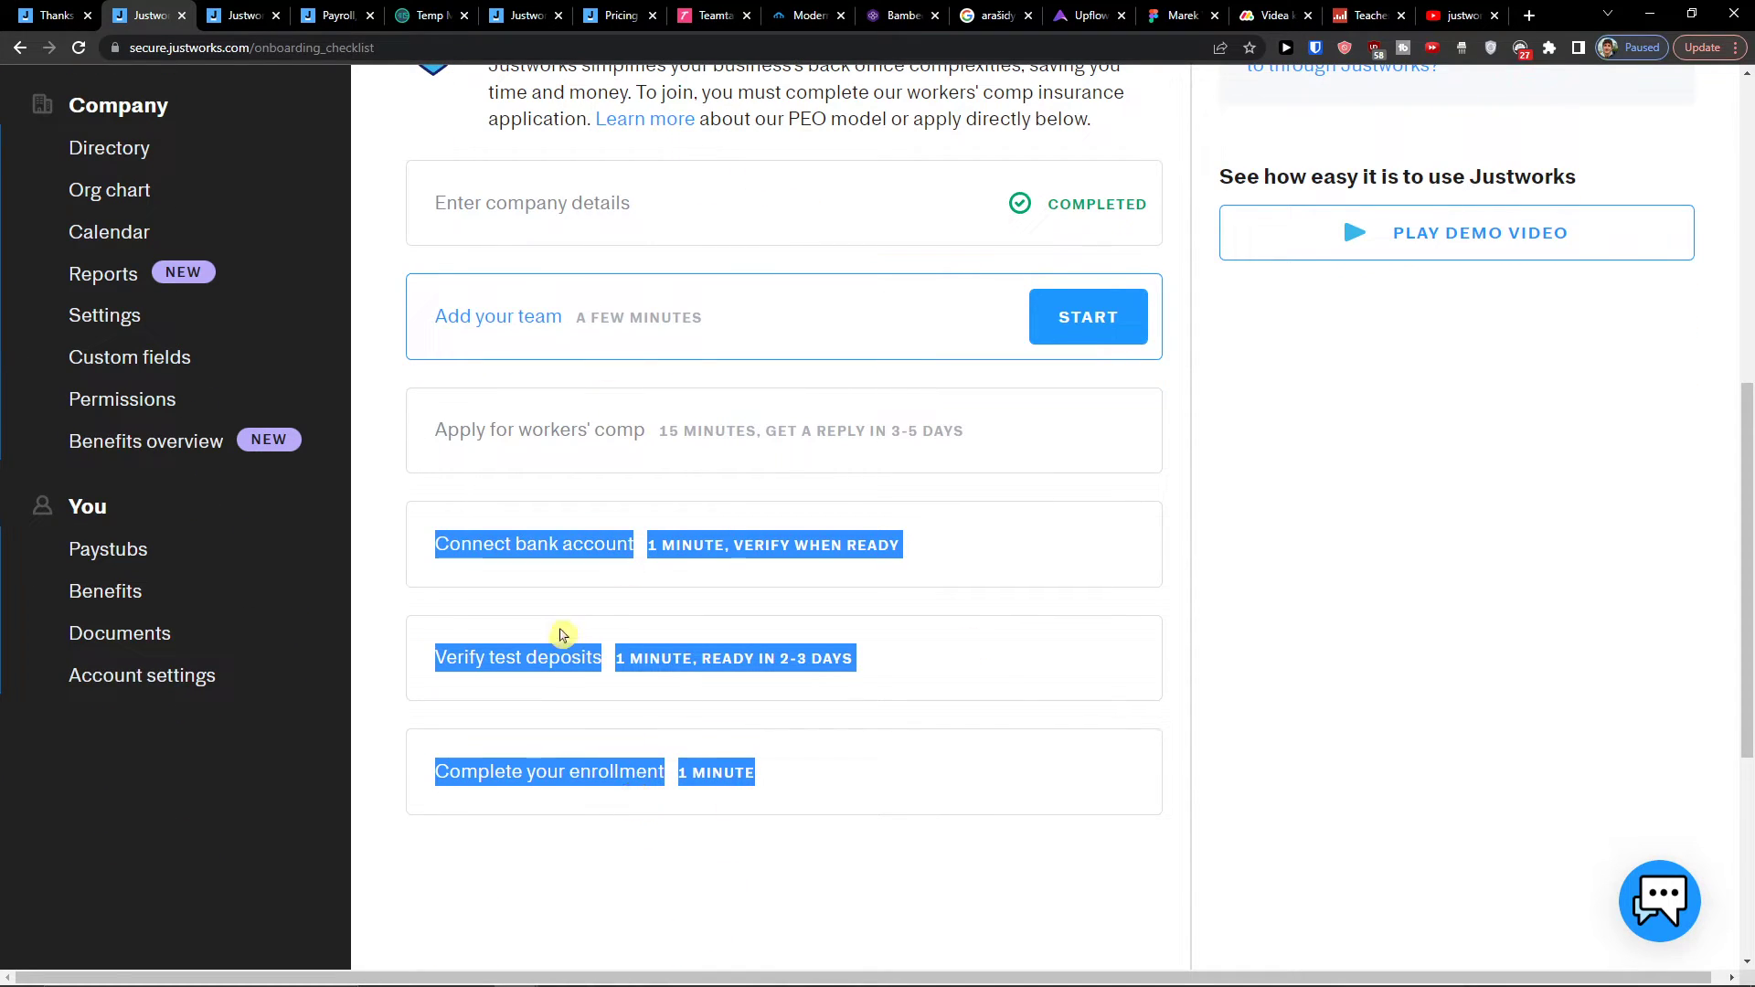
scroll(561, 634, up, 8)
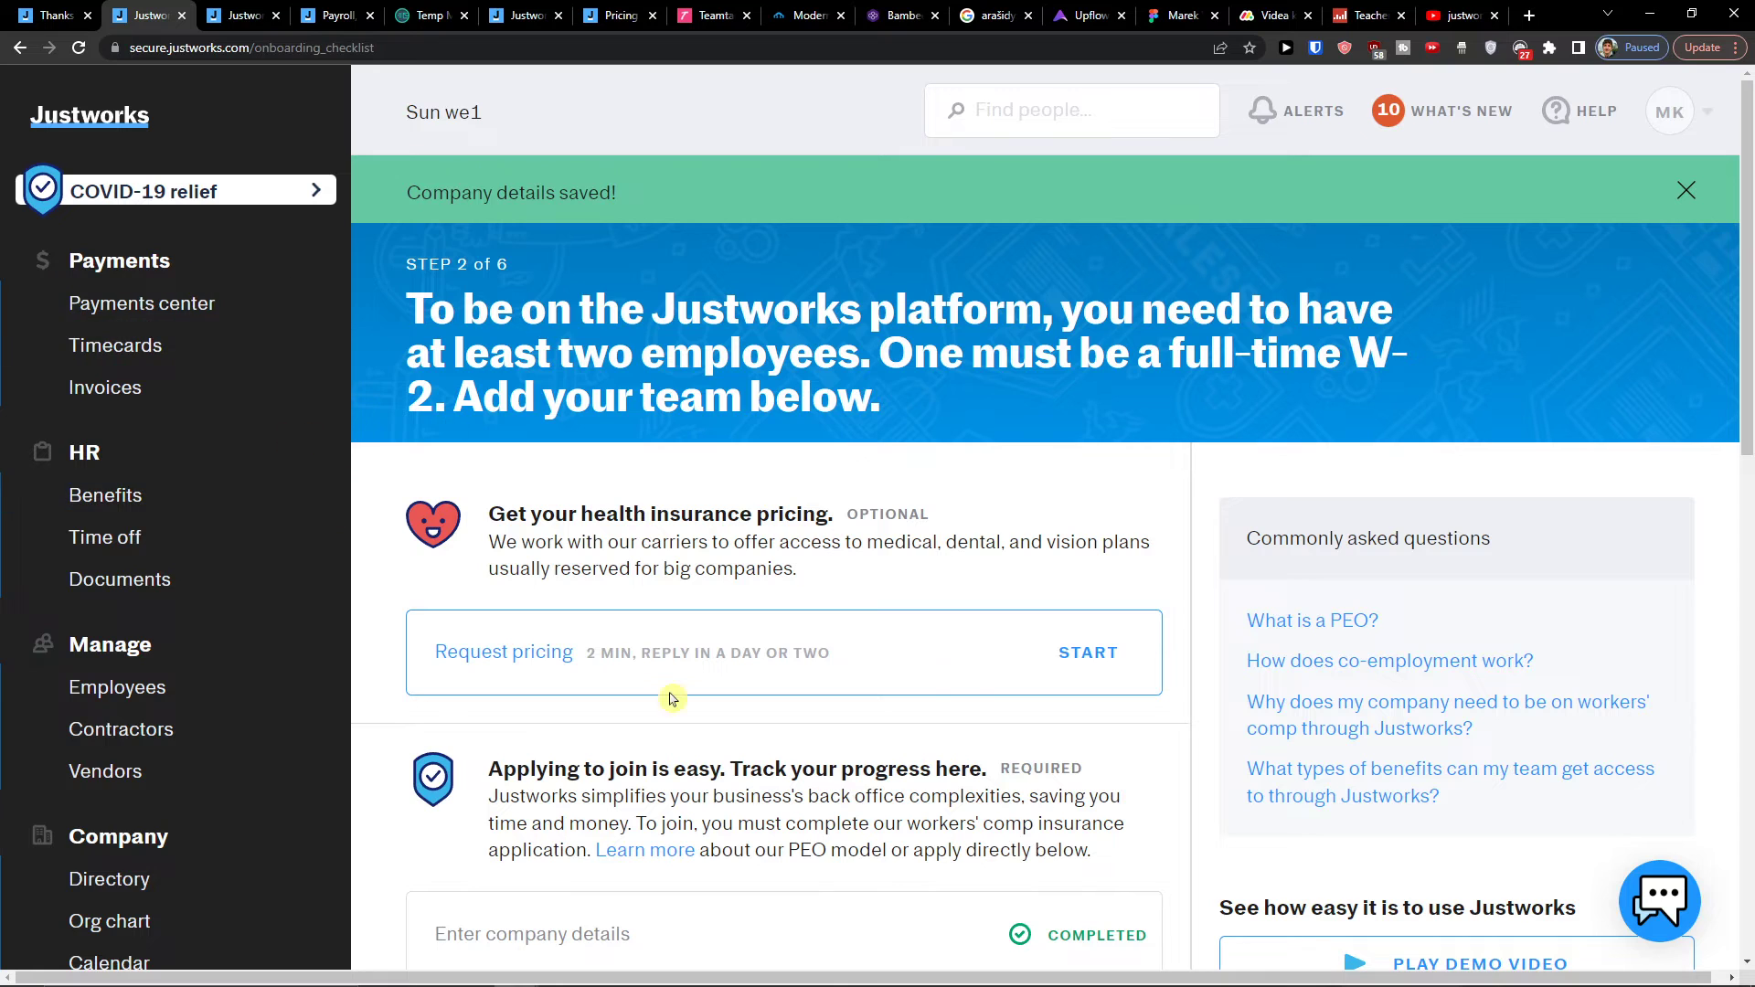
scroll(672, 699, down, 6)
scroll(639, 869, up, 5)
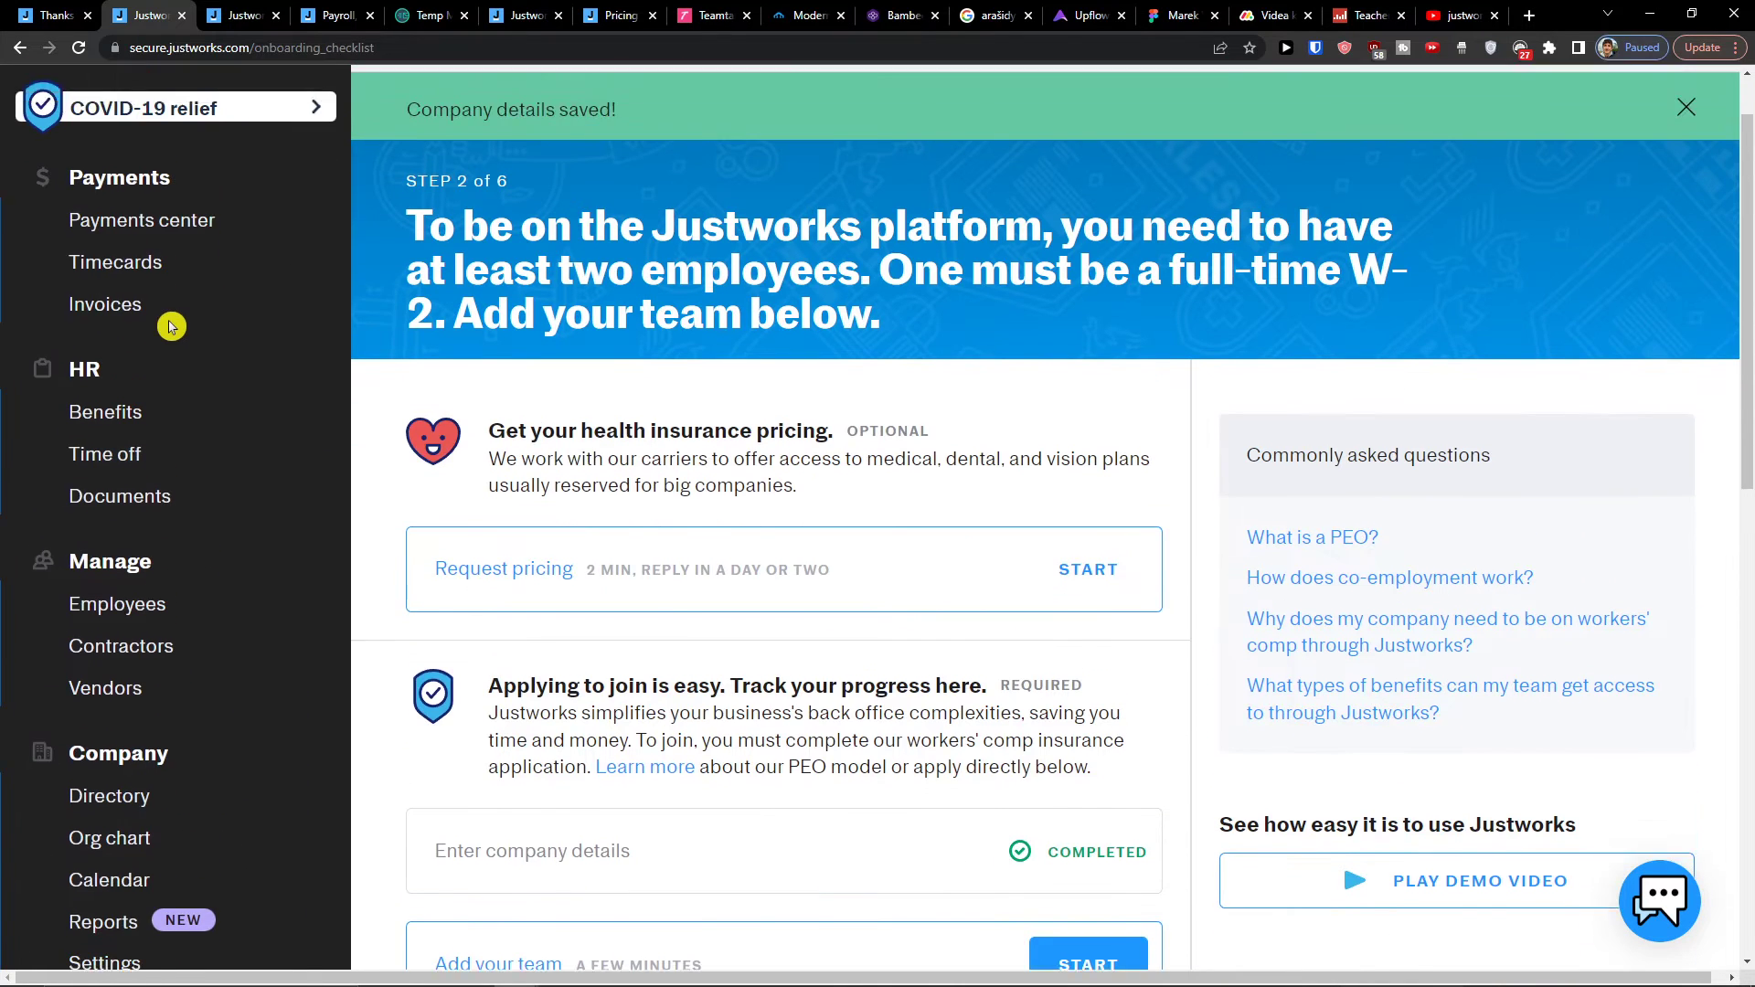
scroll(170, 327, up, 1)
Step: Browse the Payments center's off-cycle payment types and start scheduling a Contractor pay payment
click(149, 302)
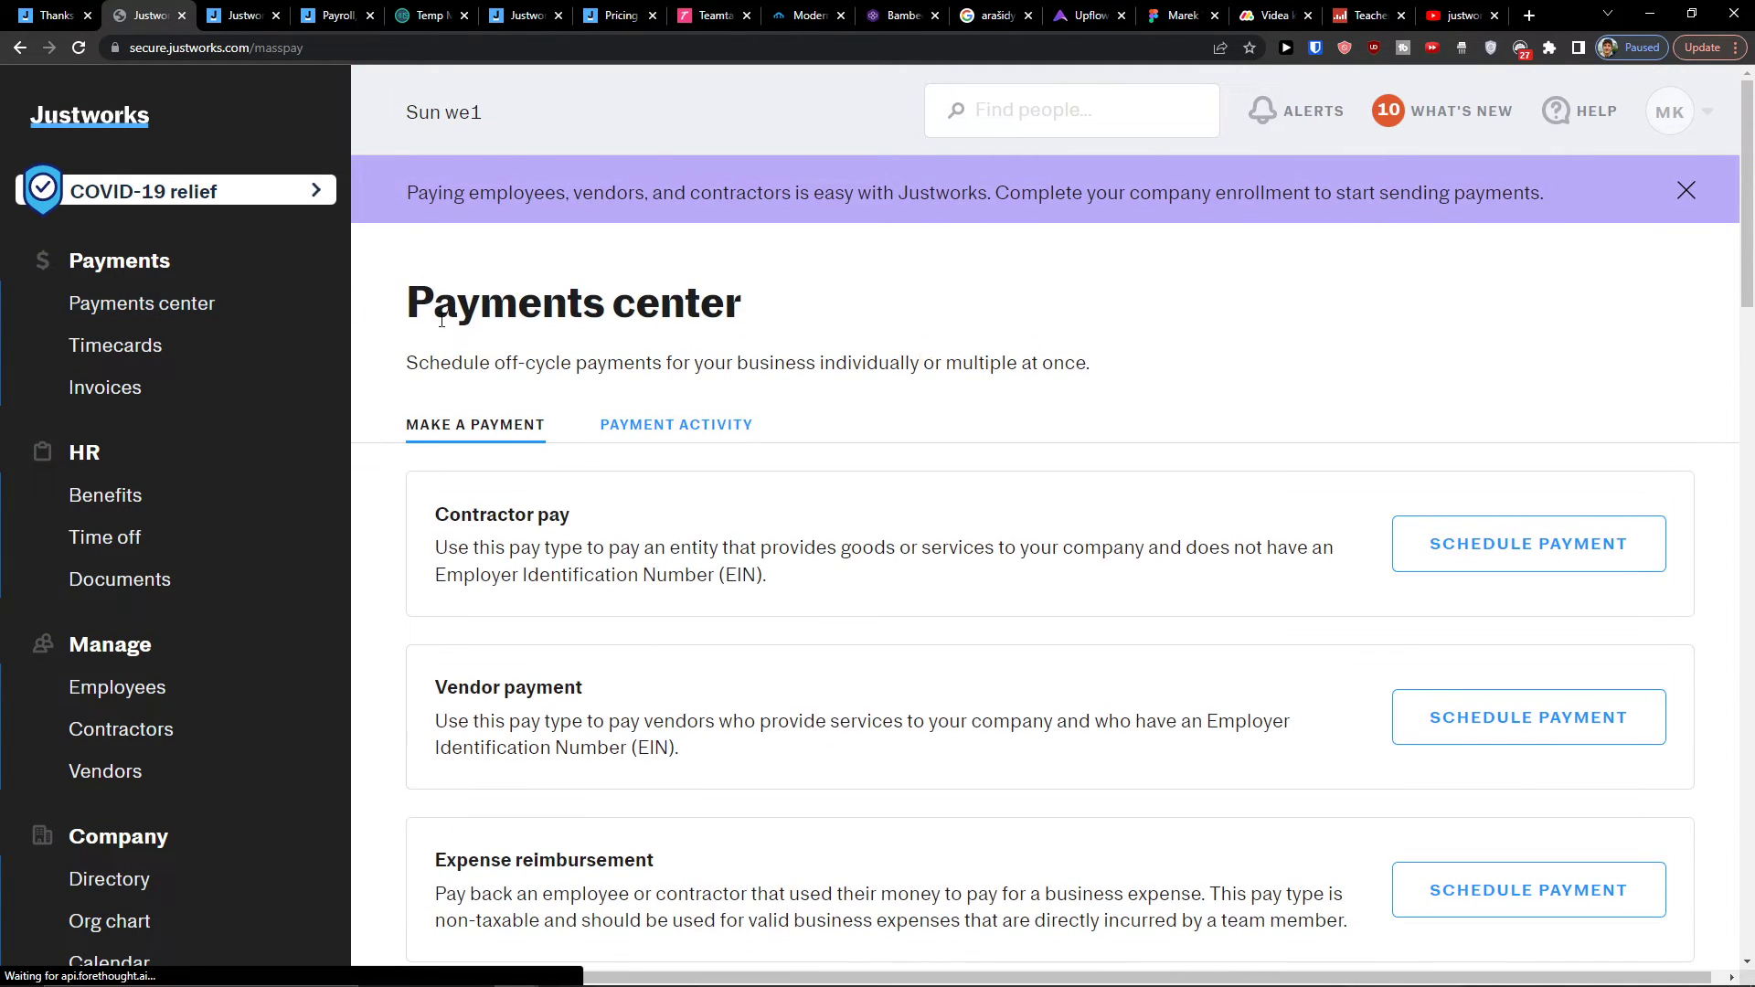
scroll(808, 490, down, 1)
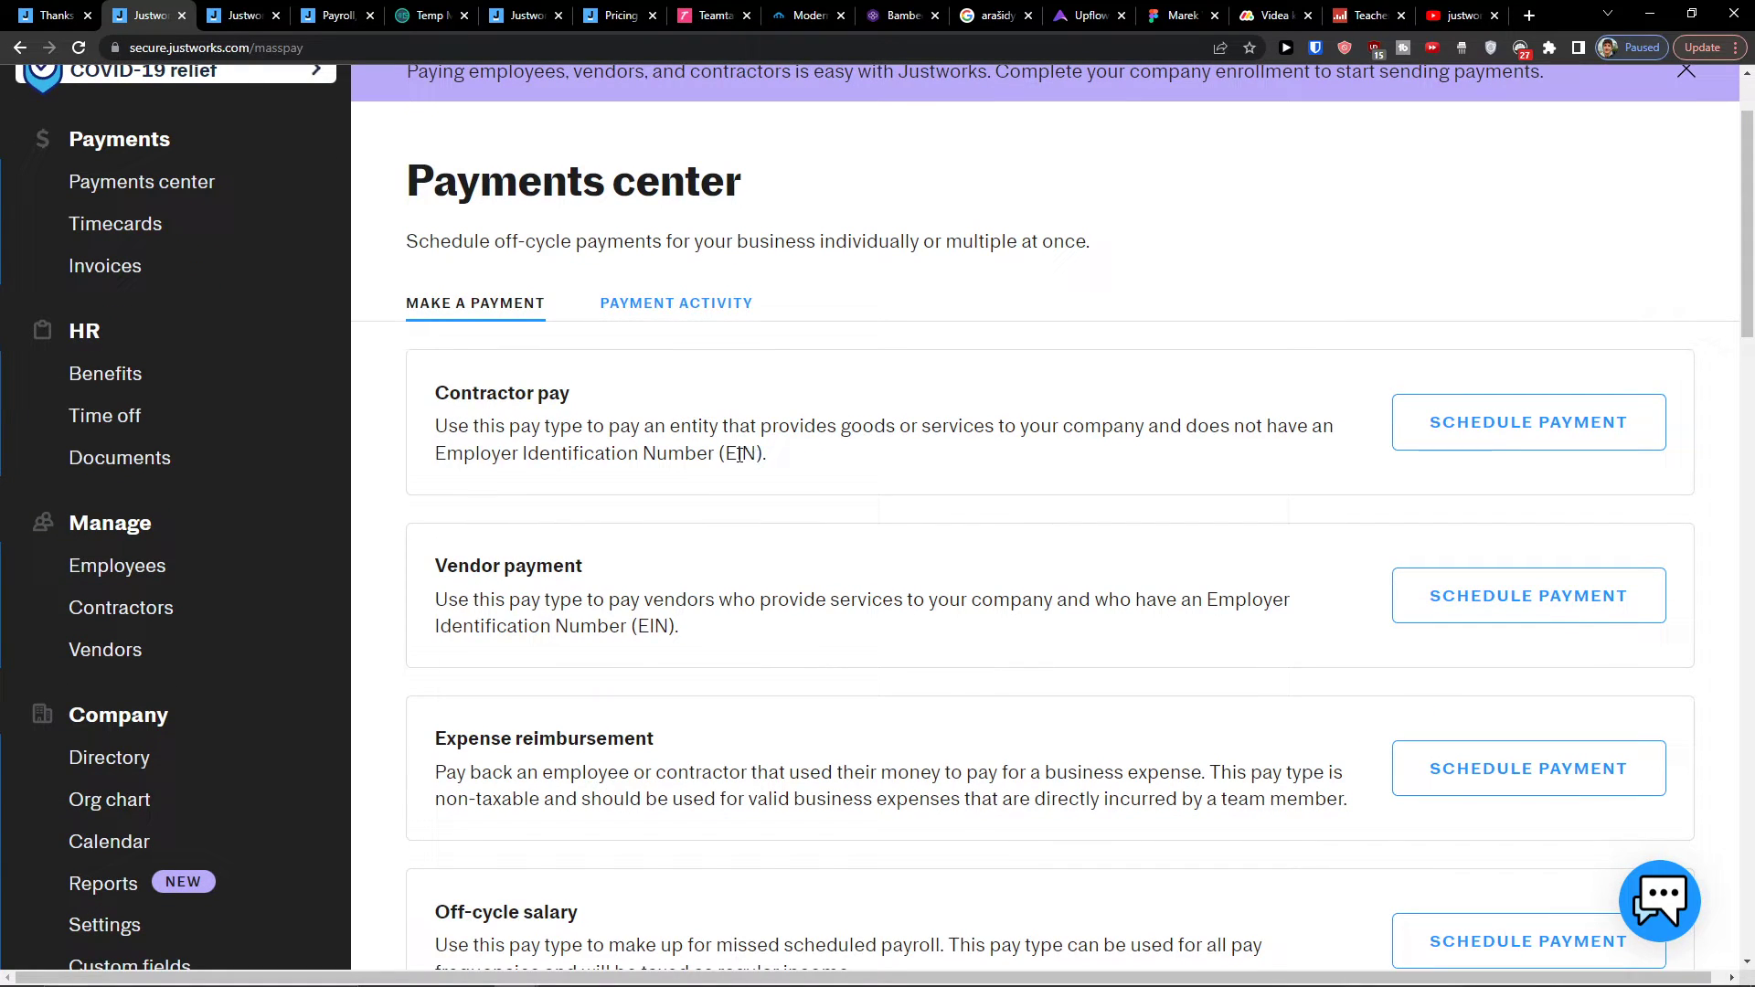
scroll(1518, 441, down, 1)
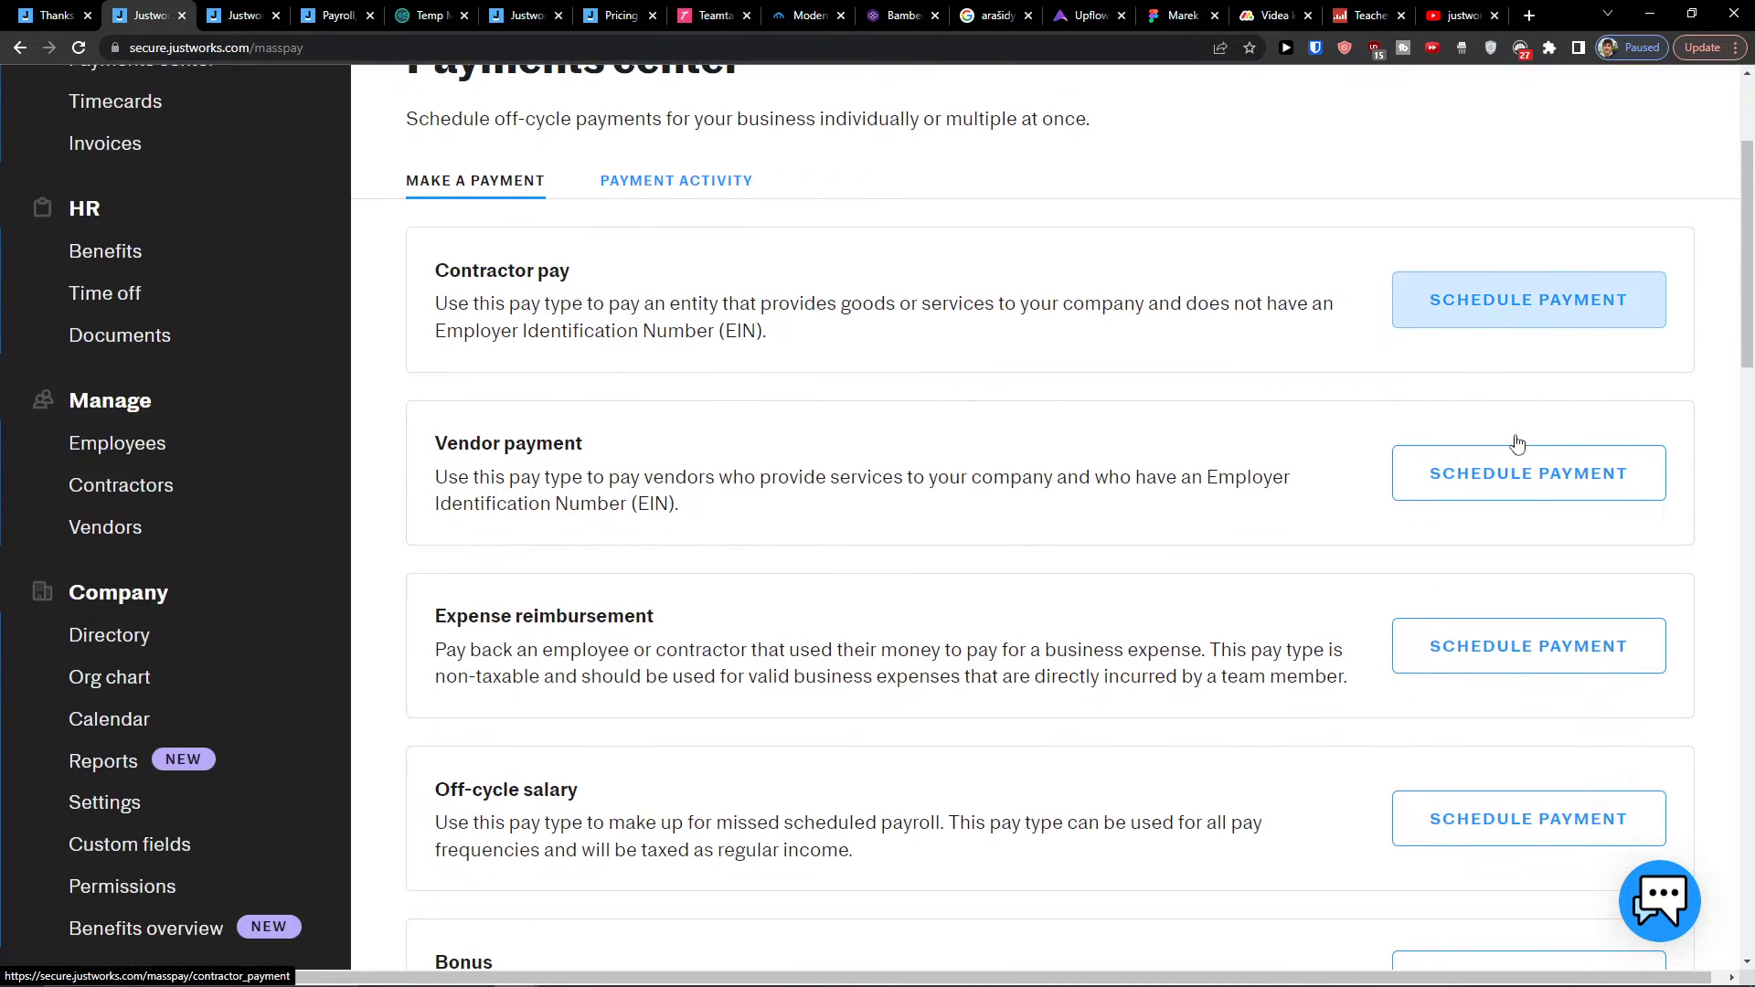
scroll(1509, 448, down, 1)
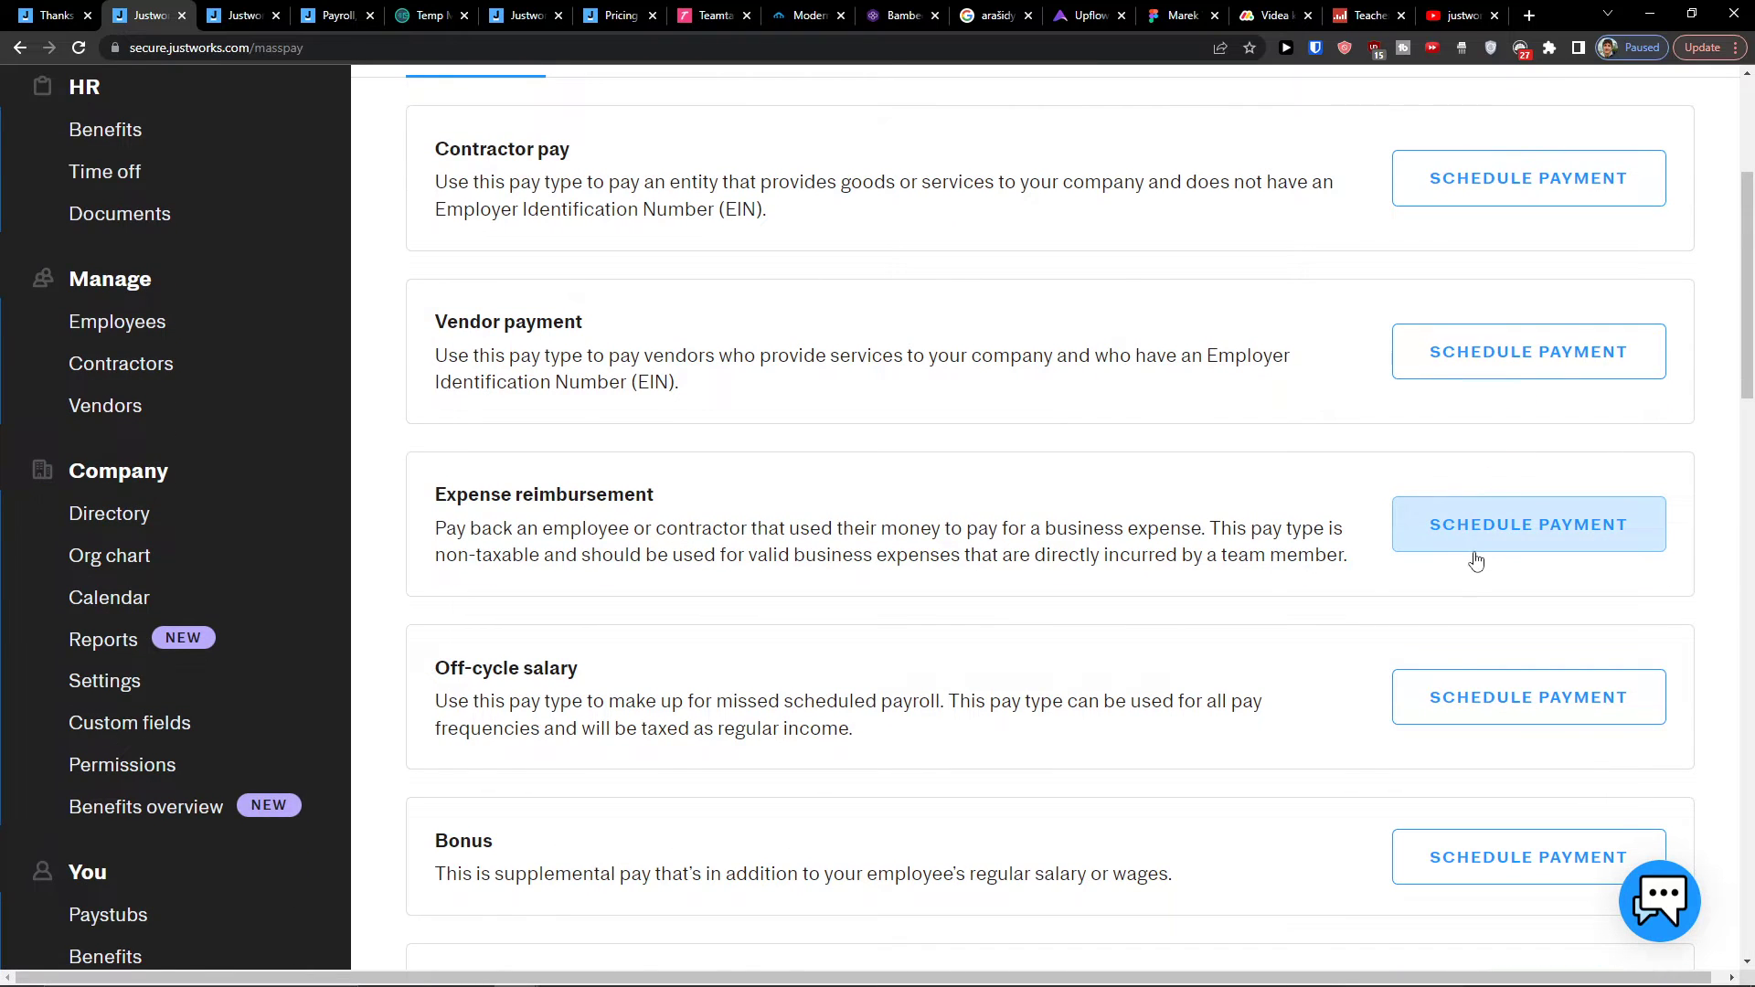
scroll(1474, 562, down, 2)
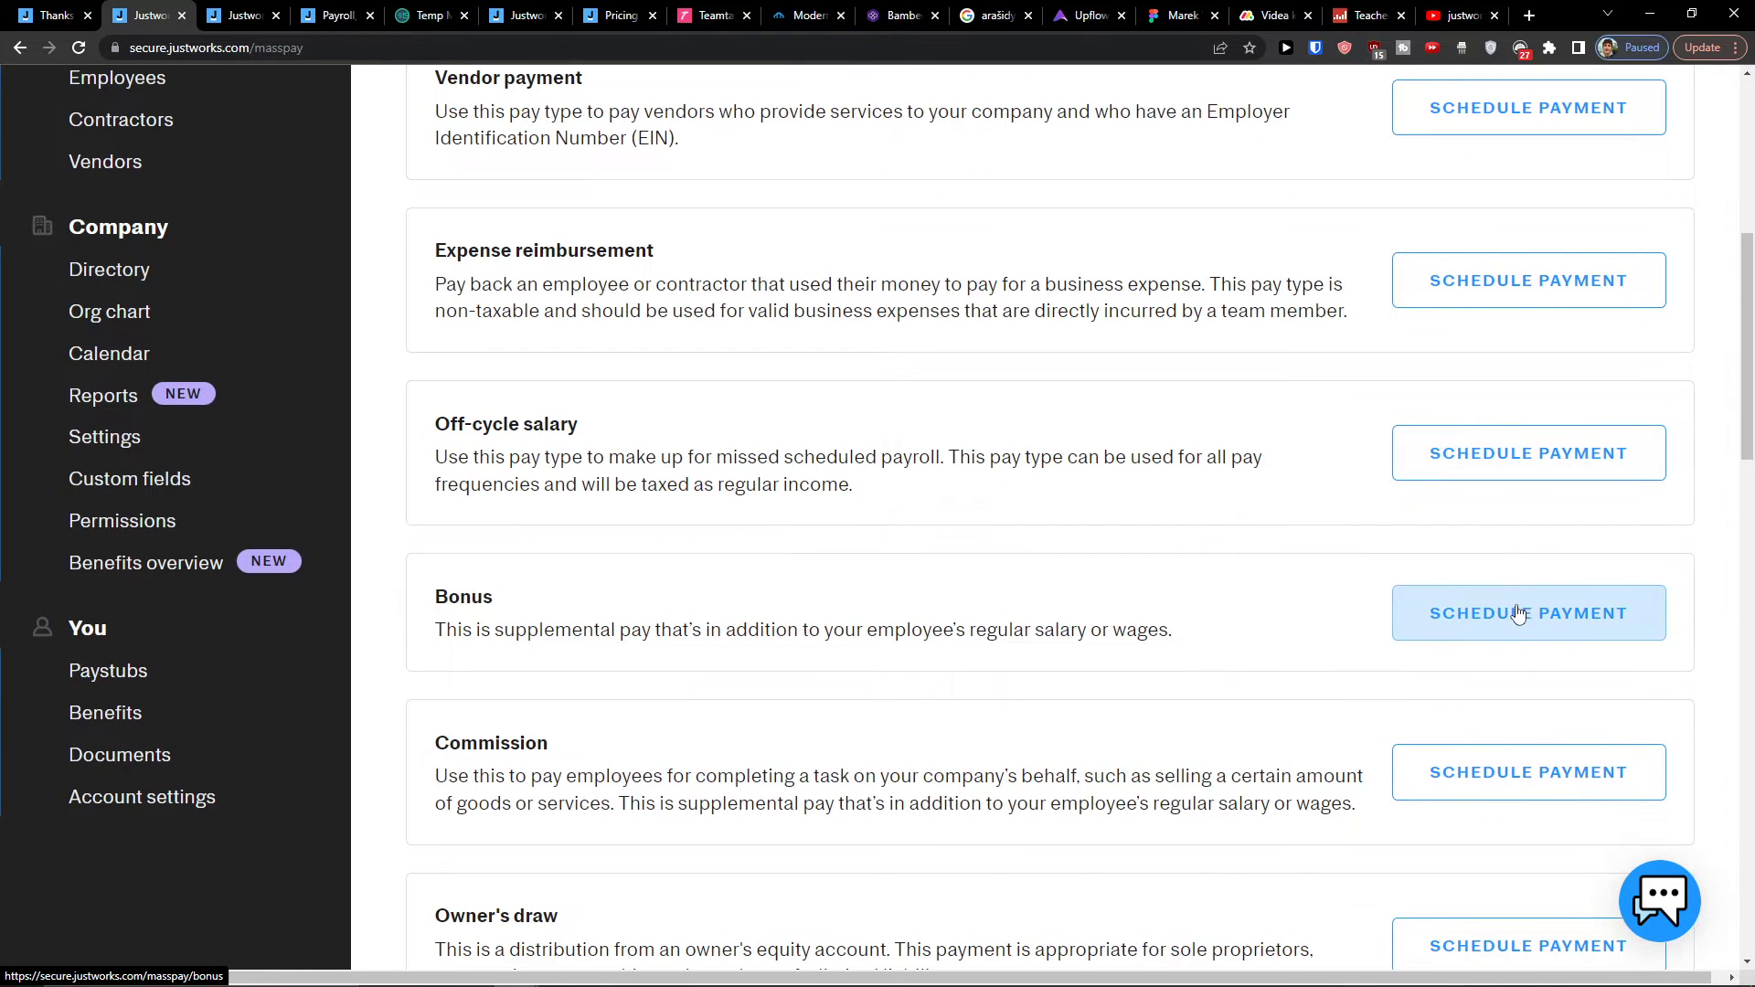
scroll(1508, 620, down, 5)
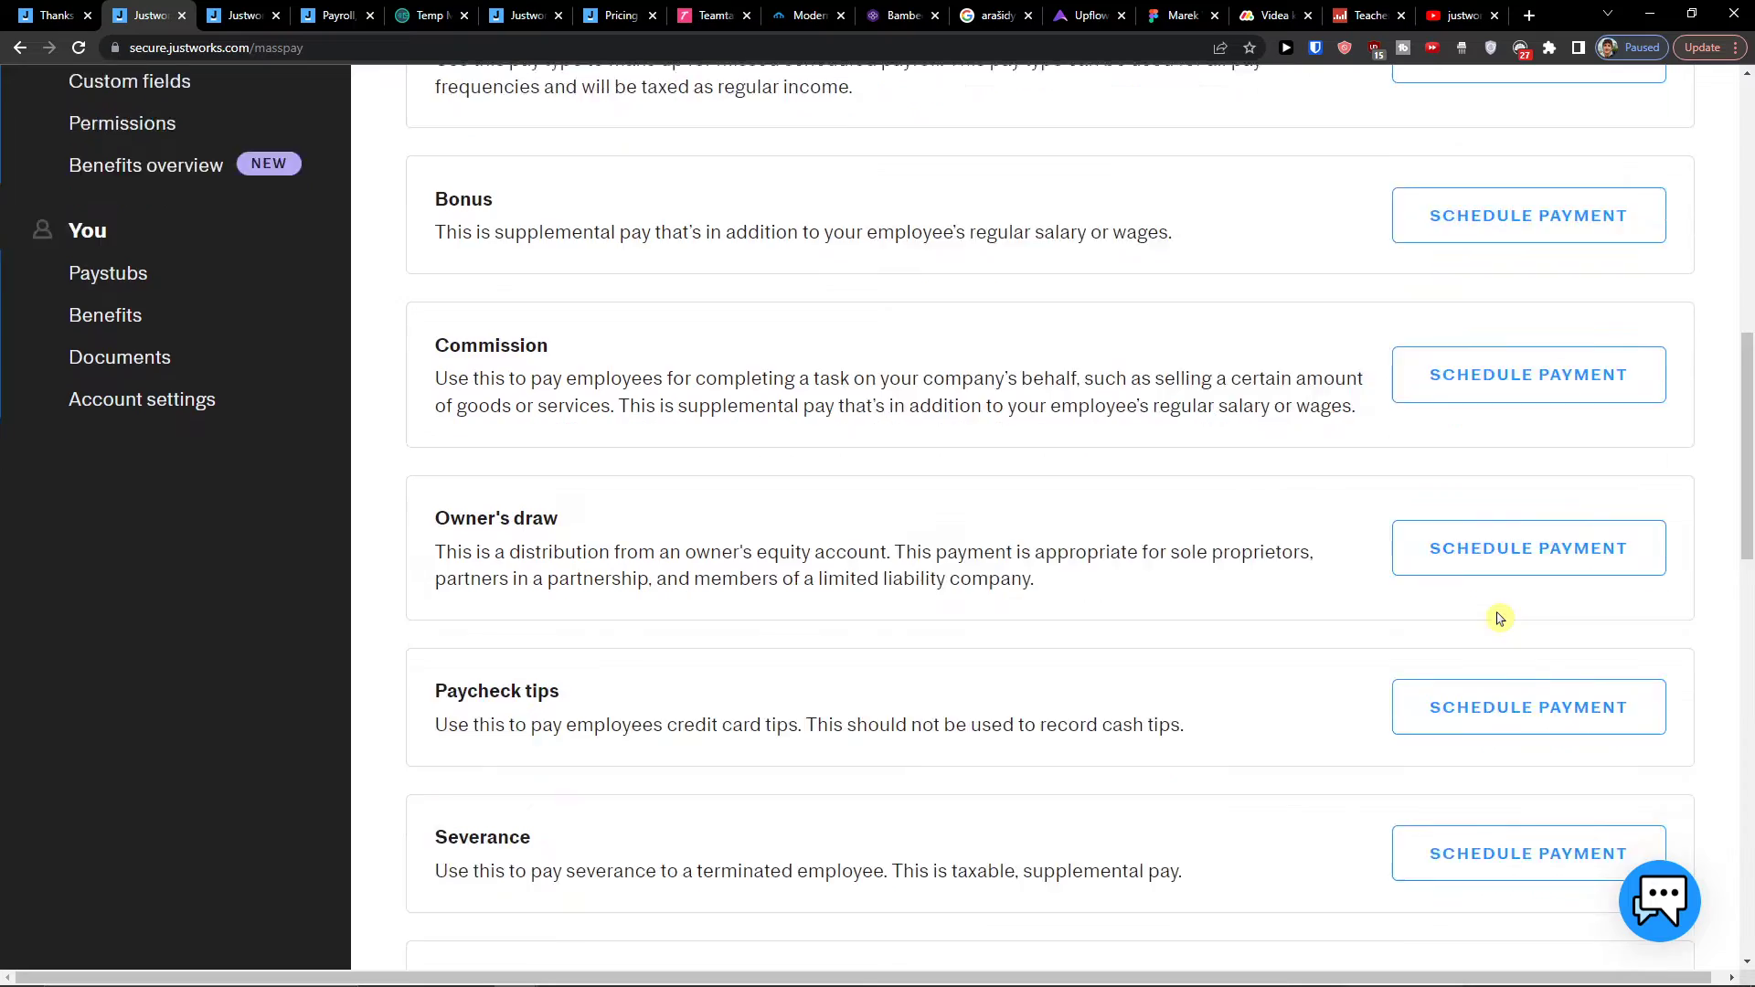
scroll(1500, 618, up, 7)
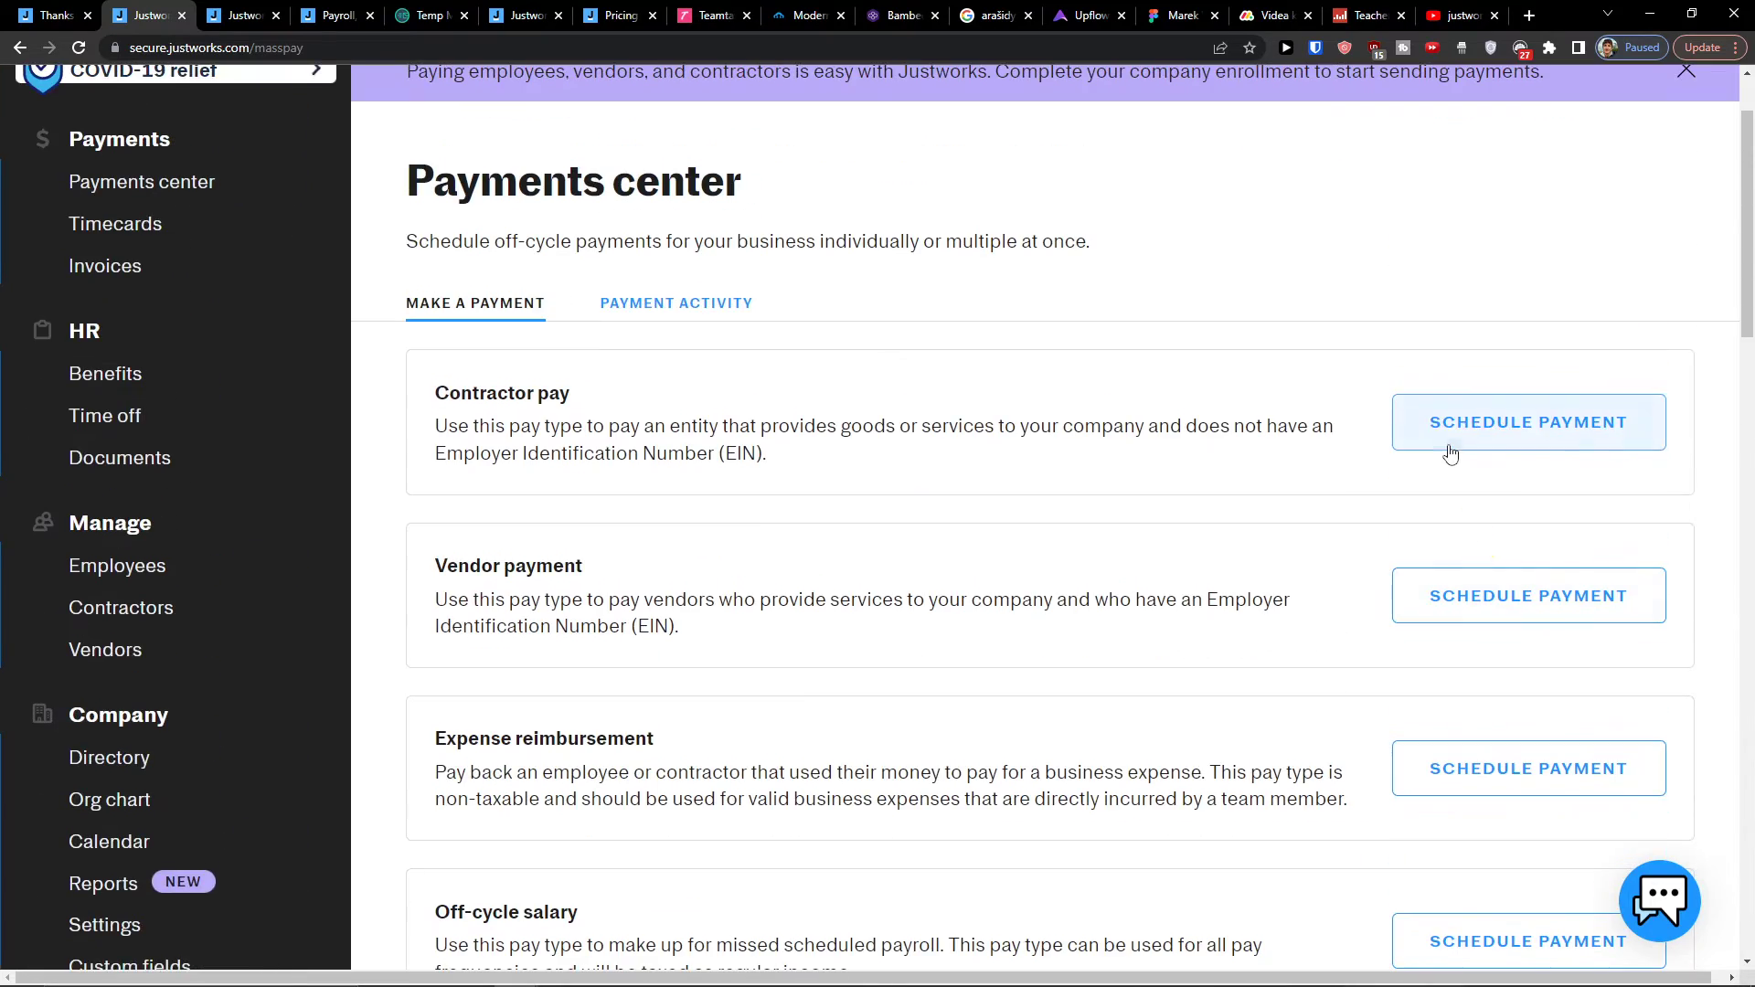
click(1450, 451)
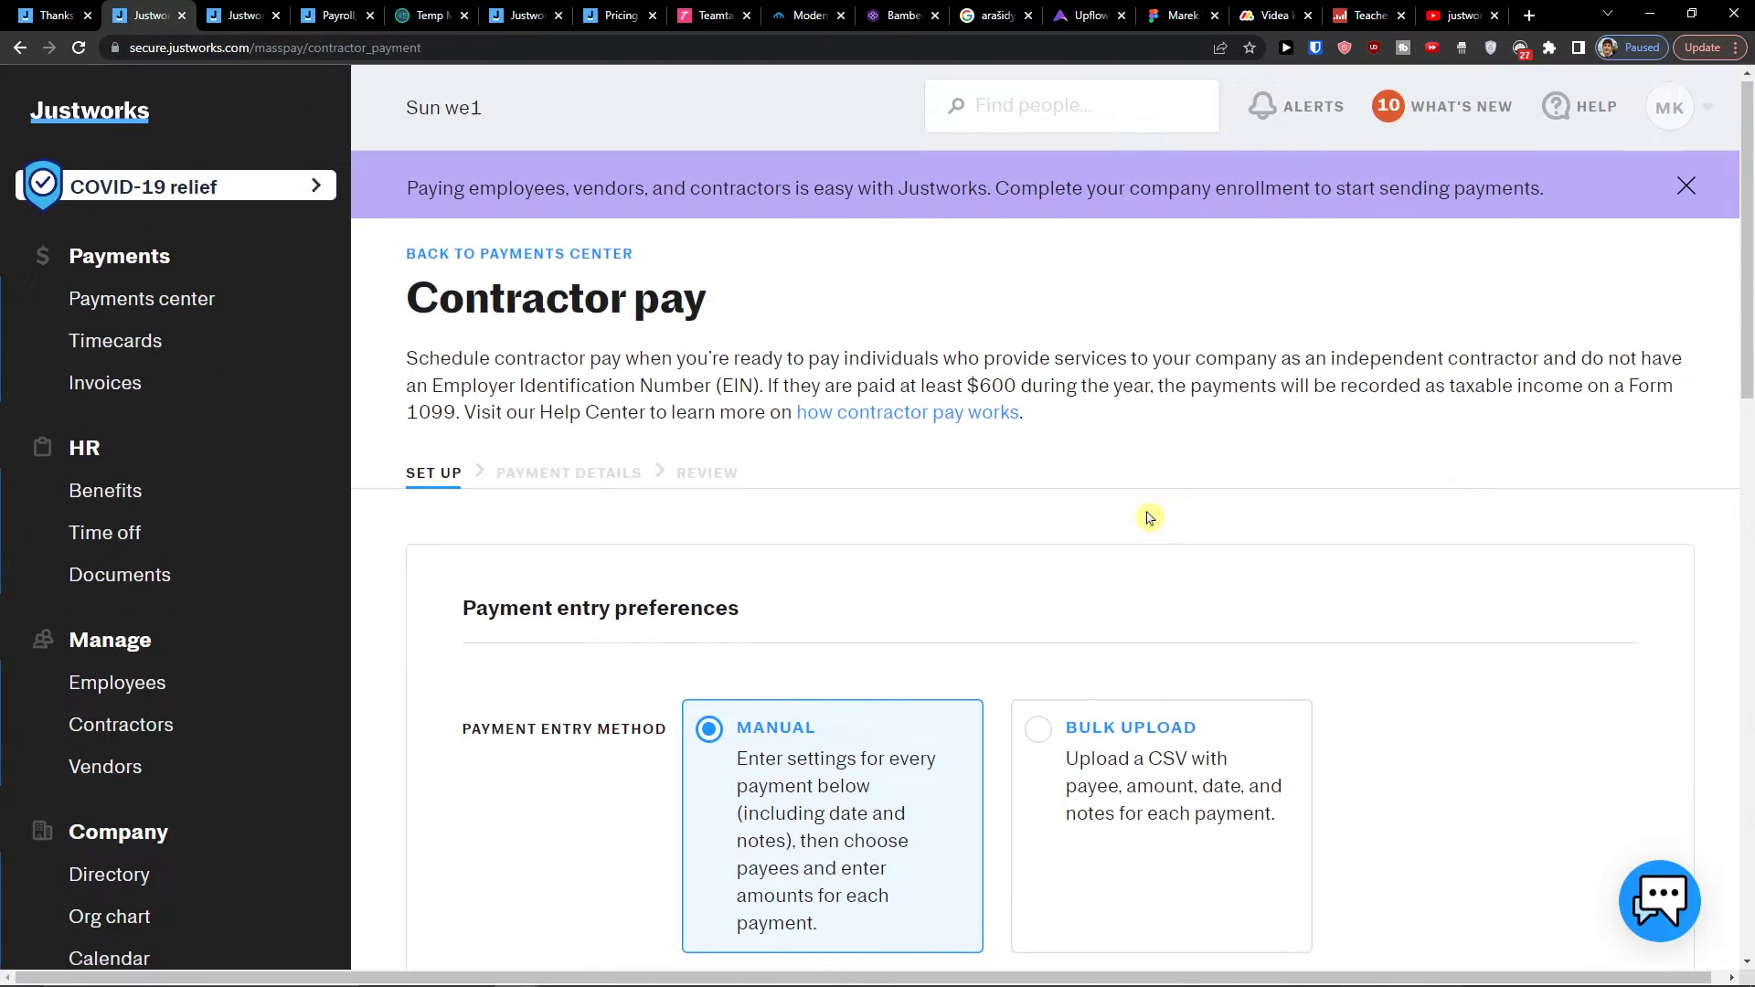
Step: Pick the 8th (09/08/2022) as the manual contractor pay date and continue to payees
scroll(1143, 518, down, 2)
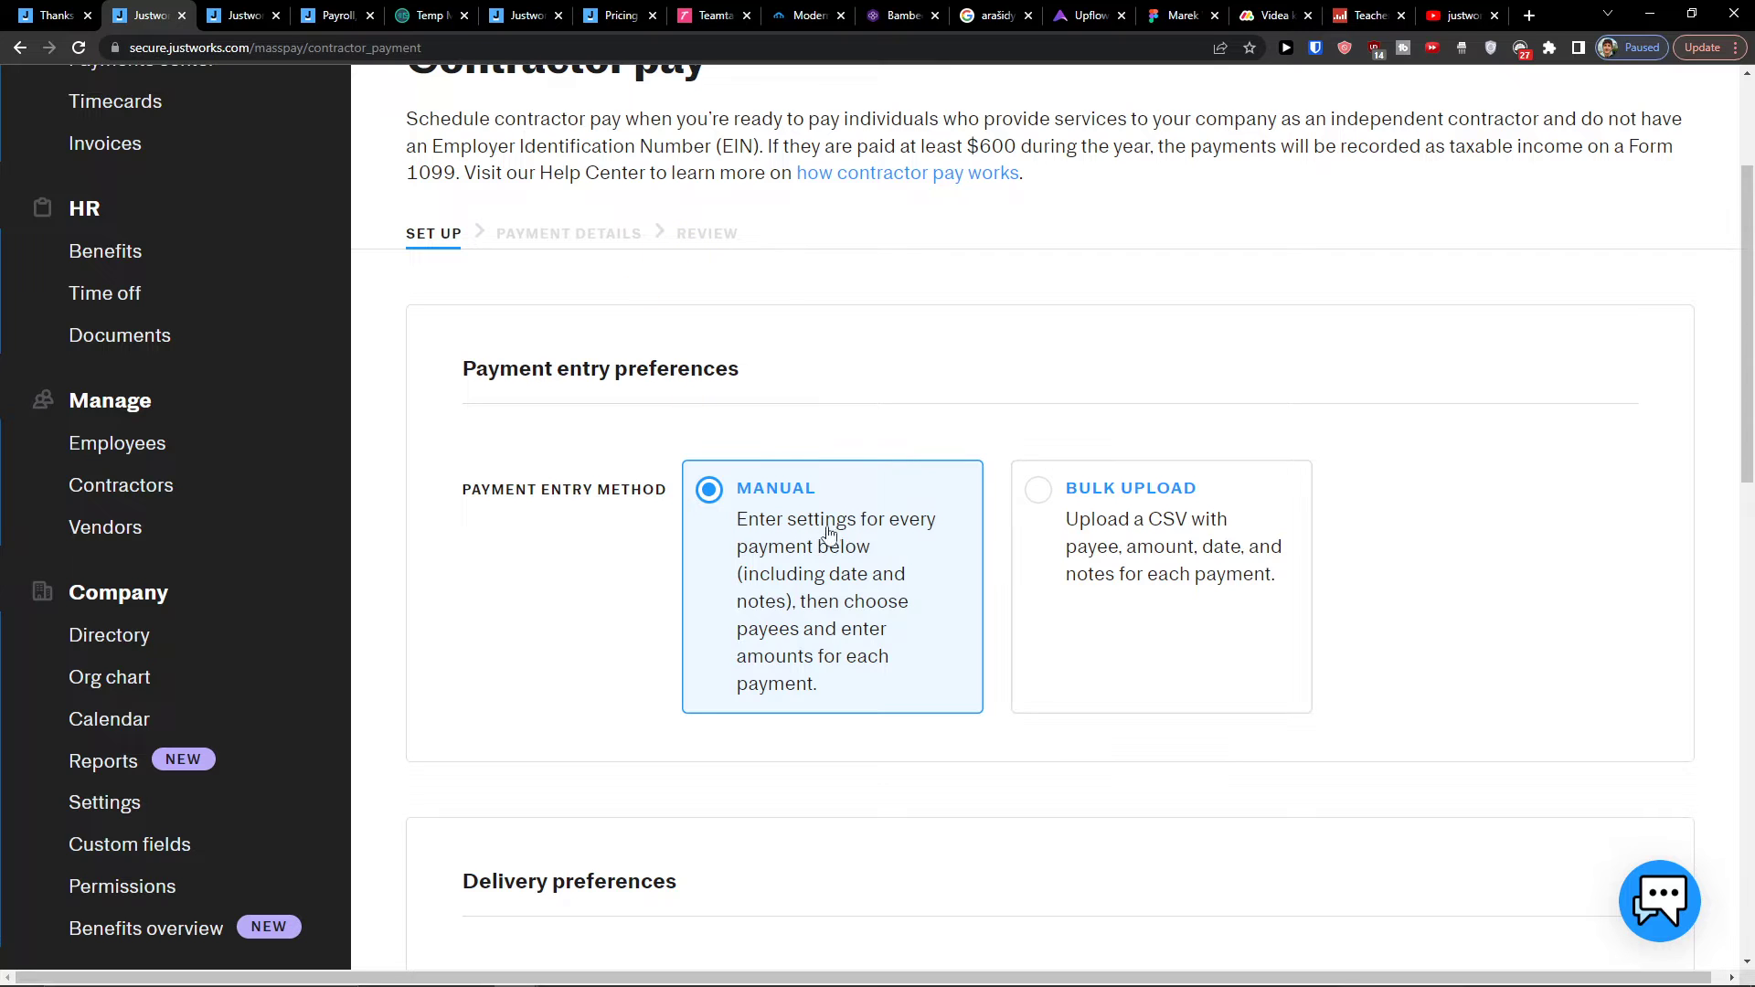
scroll(822, 599, down, 4)
scroll(780, 588, up, 3)
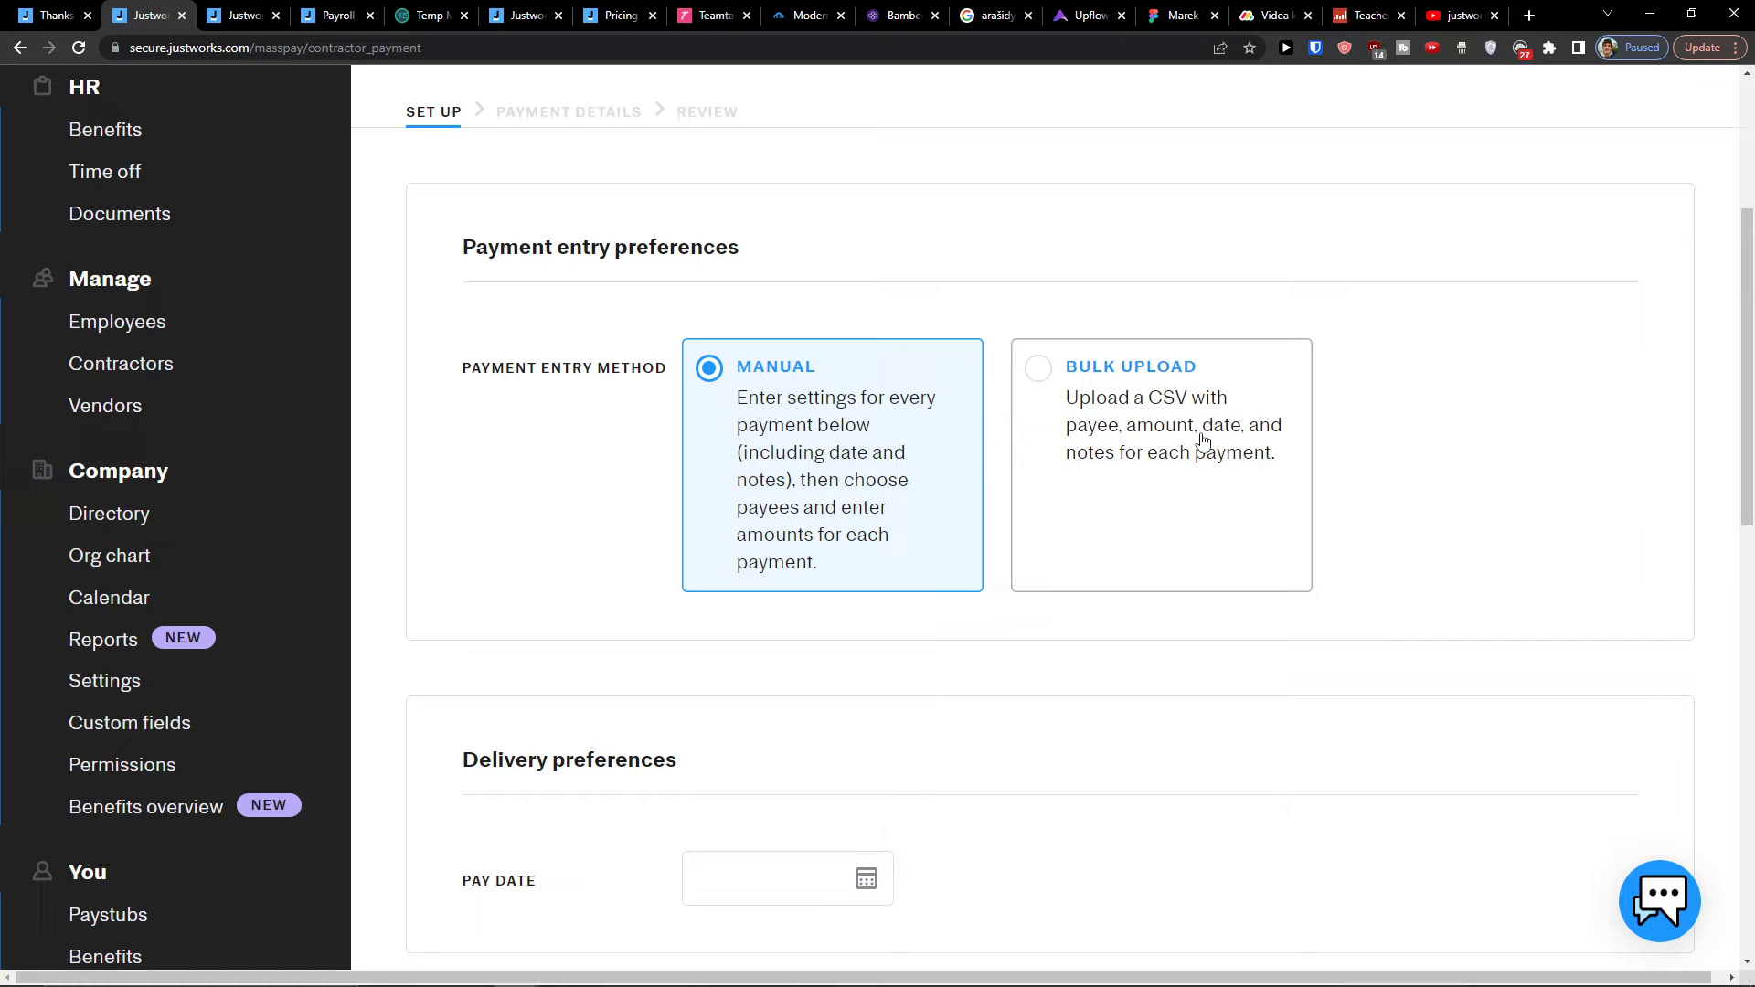
scroll(1178, 480, down, 3)
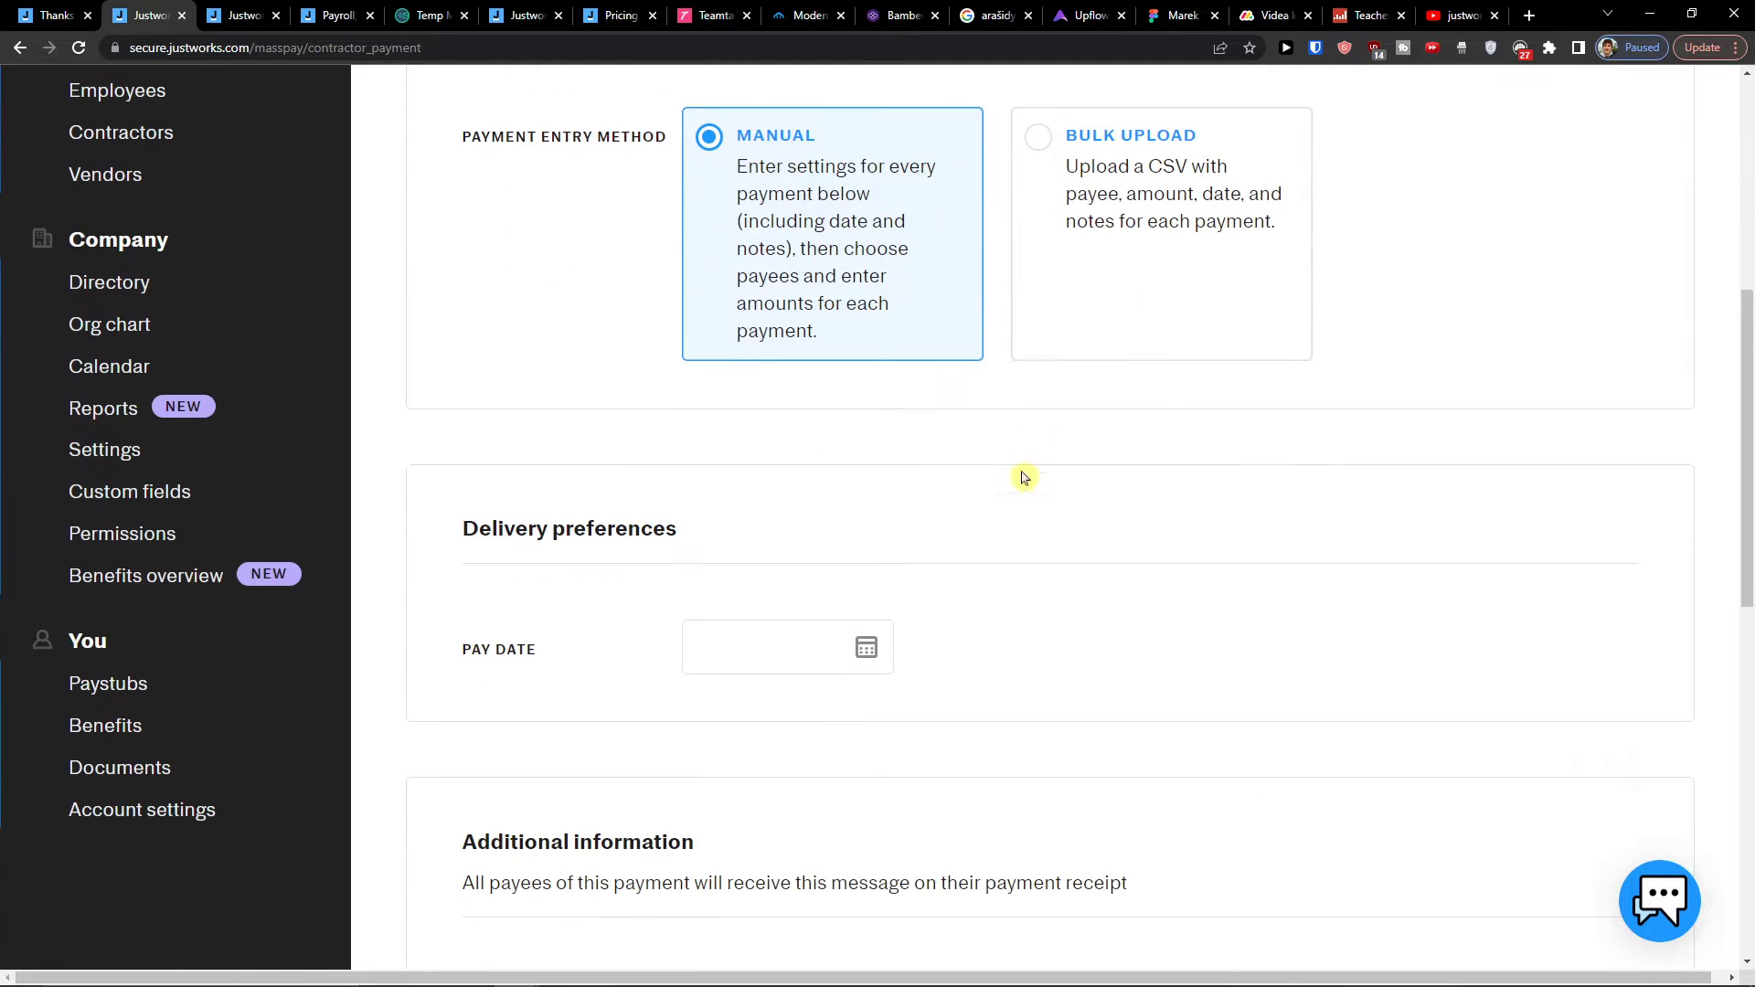
click(867, 636)
scroll(1105, 747, down, 3)
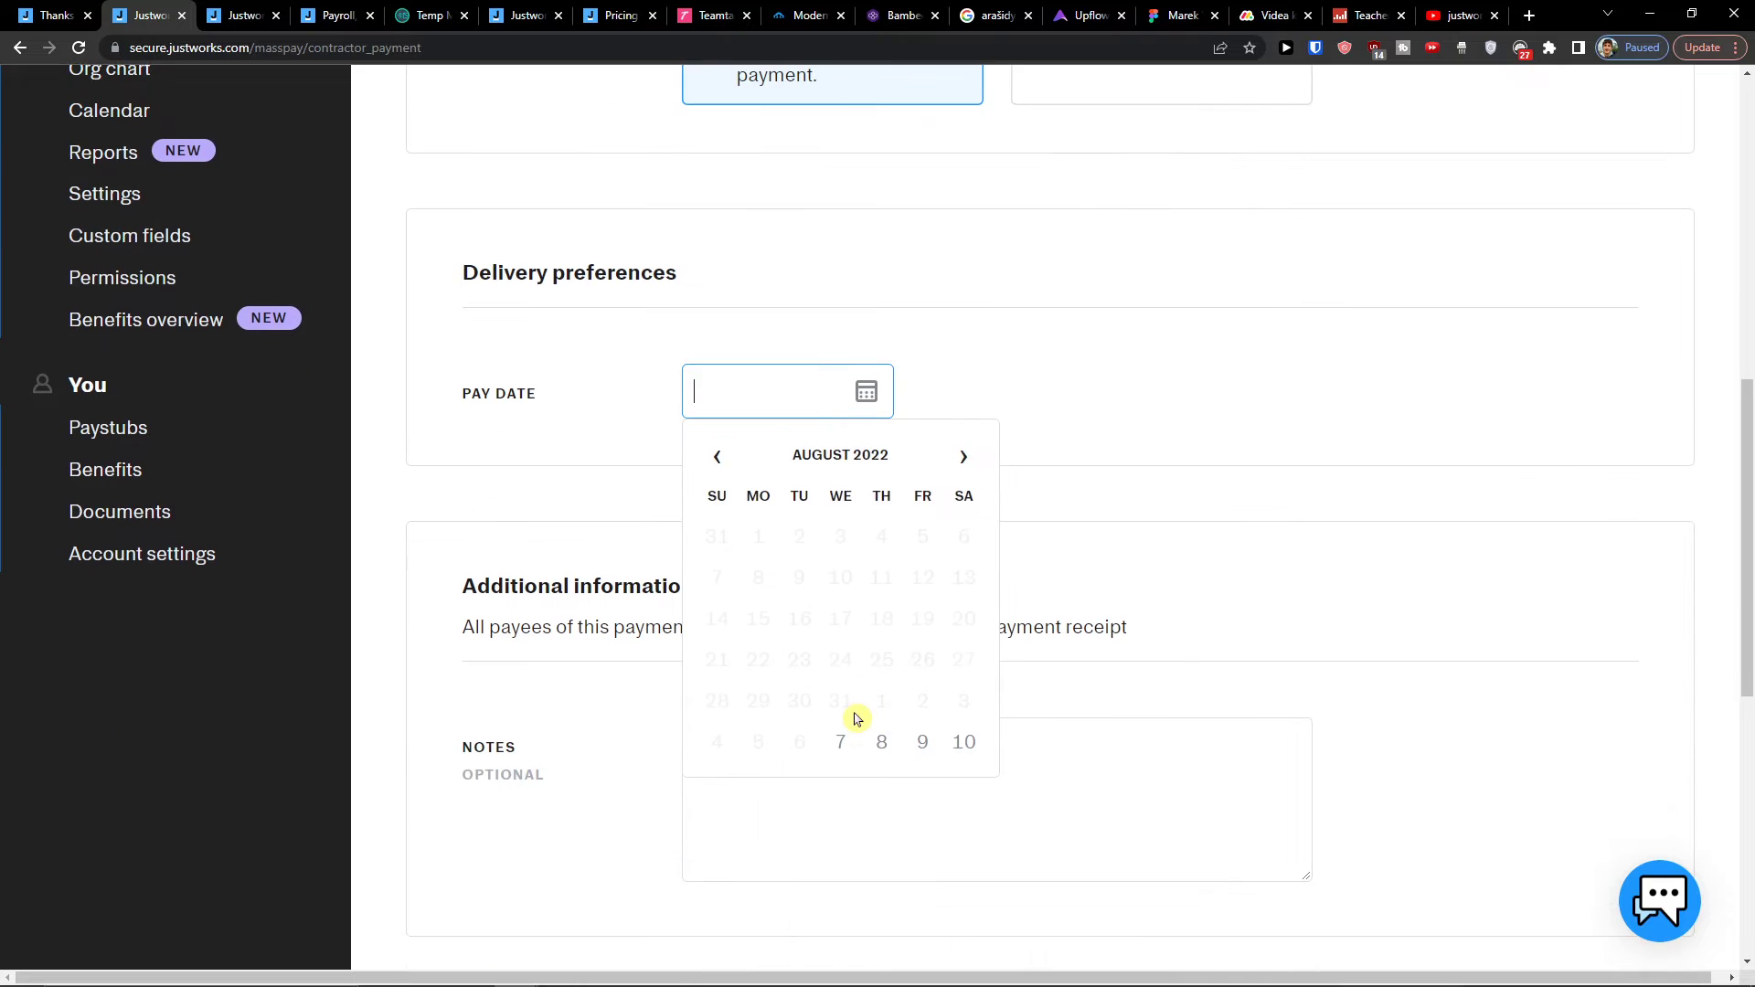
click(885, 740)
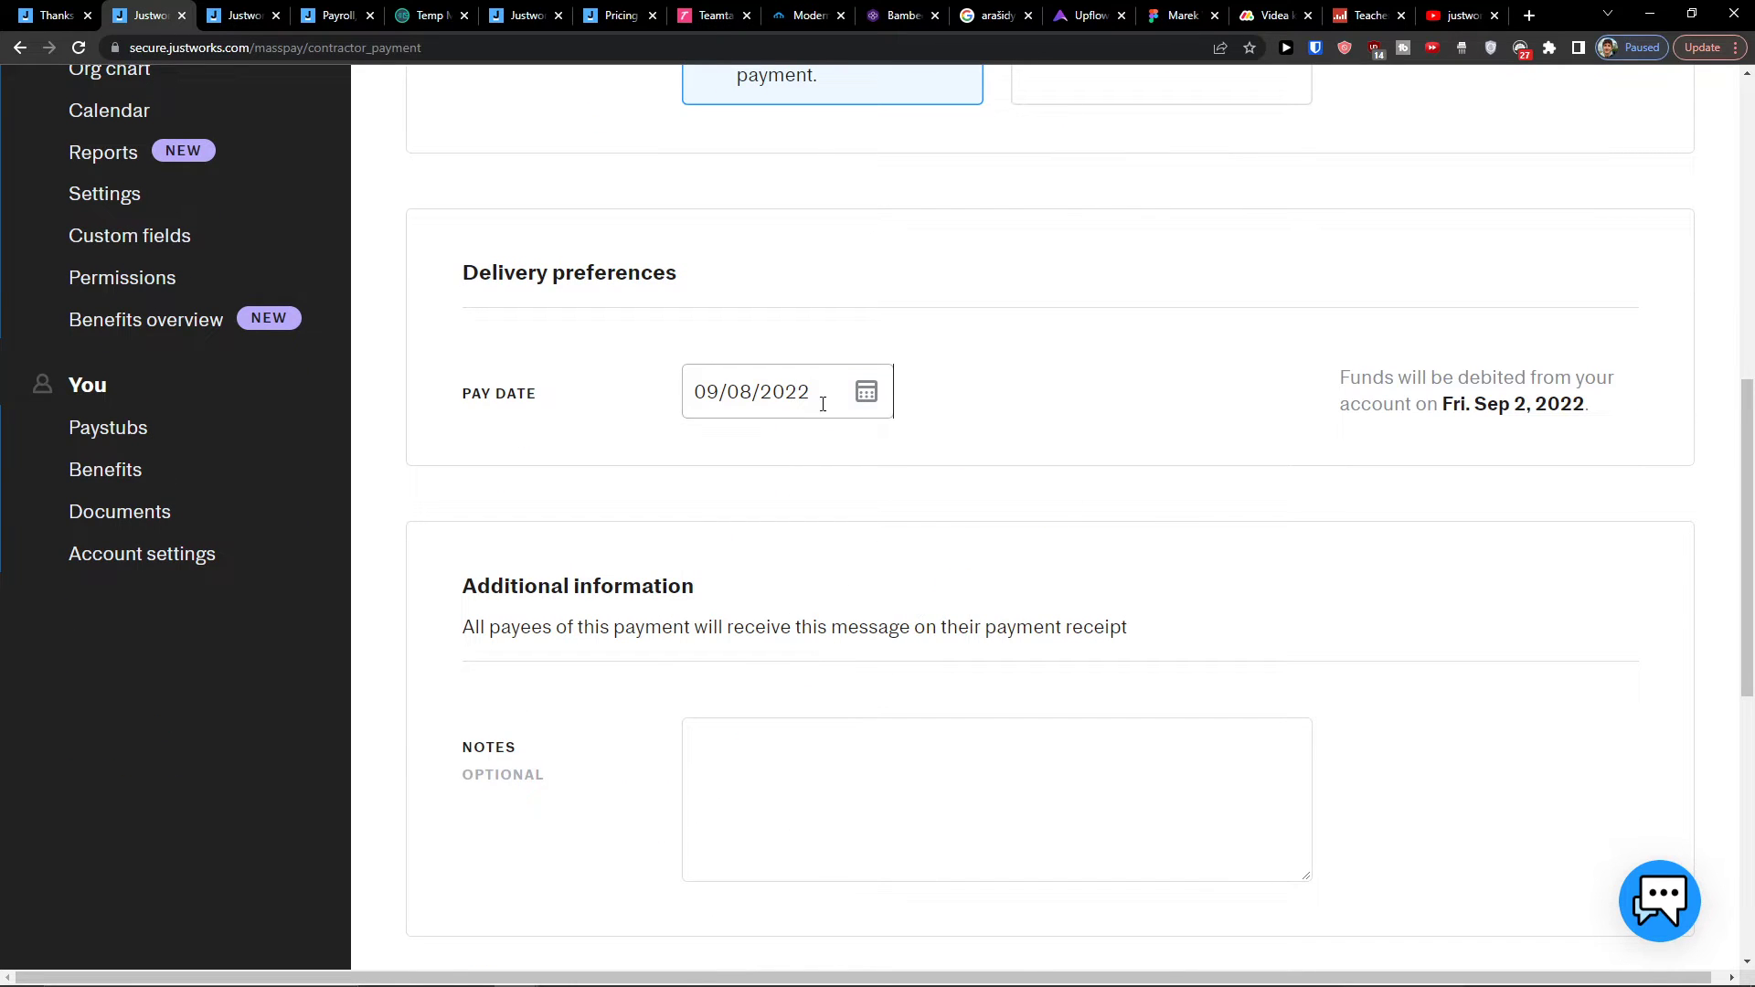
scroll(689, 665, down, 3)
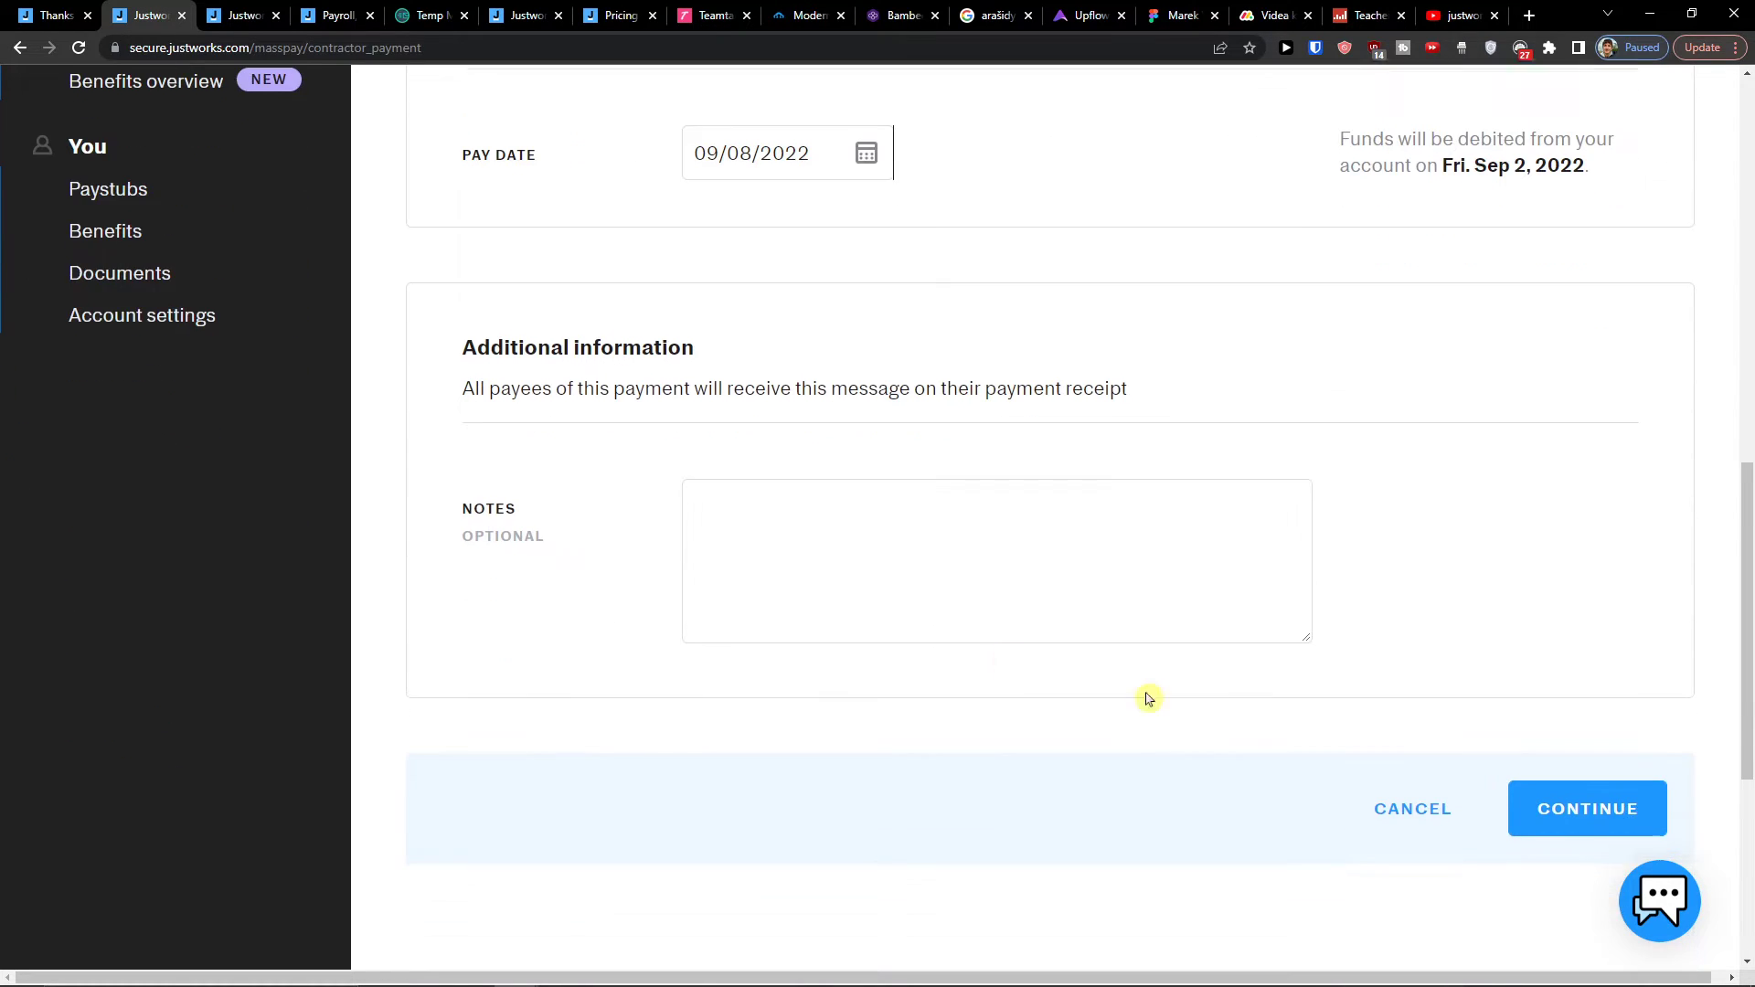
click(1592, 809)
Step: Try the payee sort and search on the empty contractor list, then head to Timecards
scroll(804, 530, down, 2)
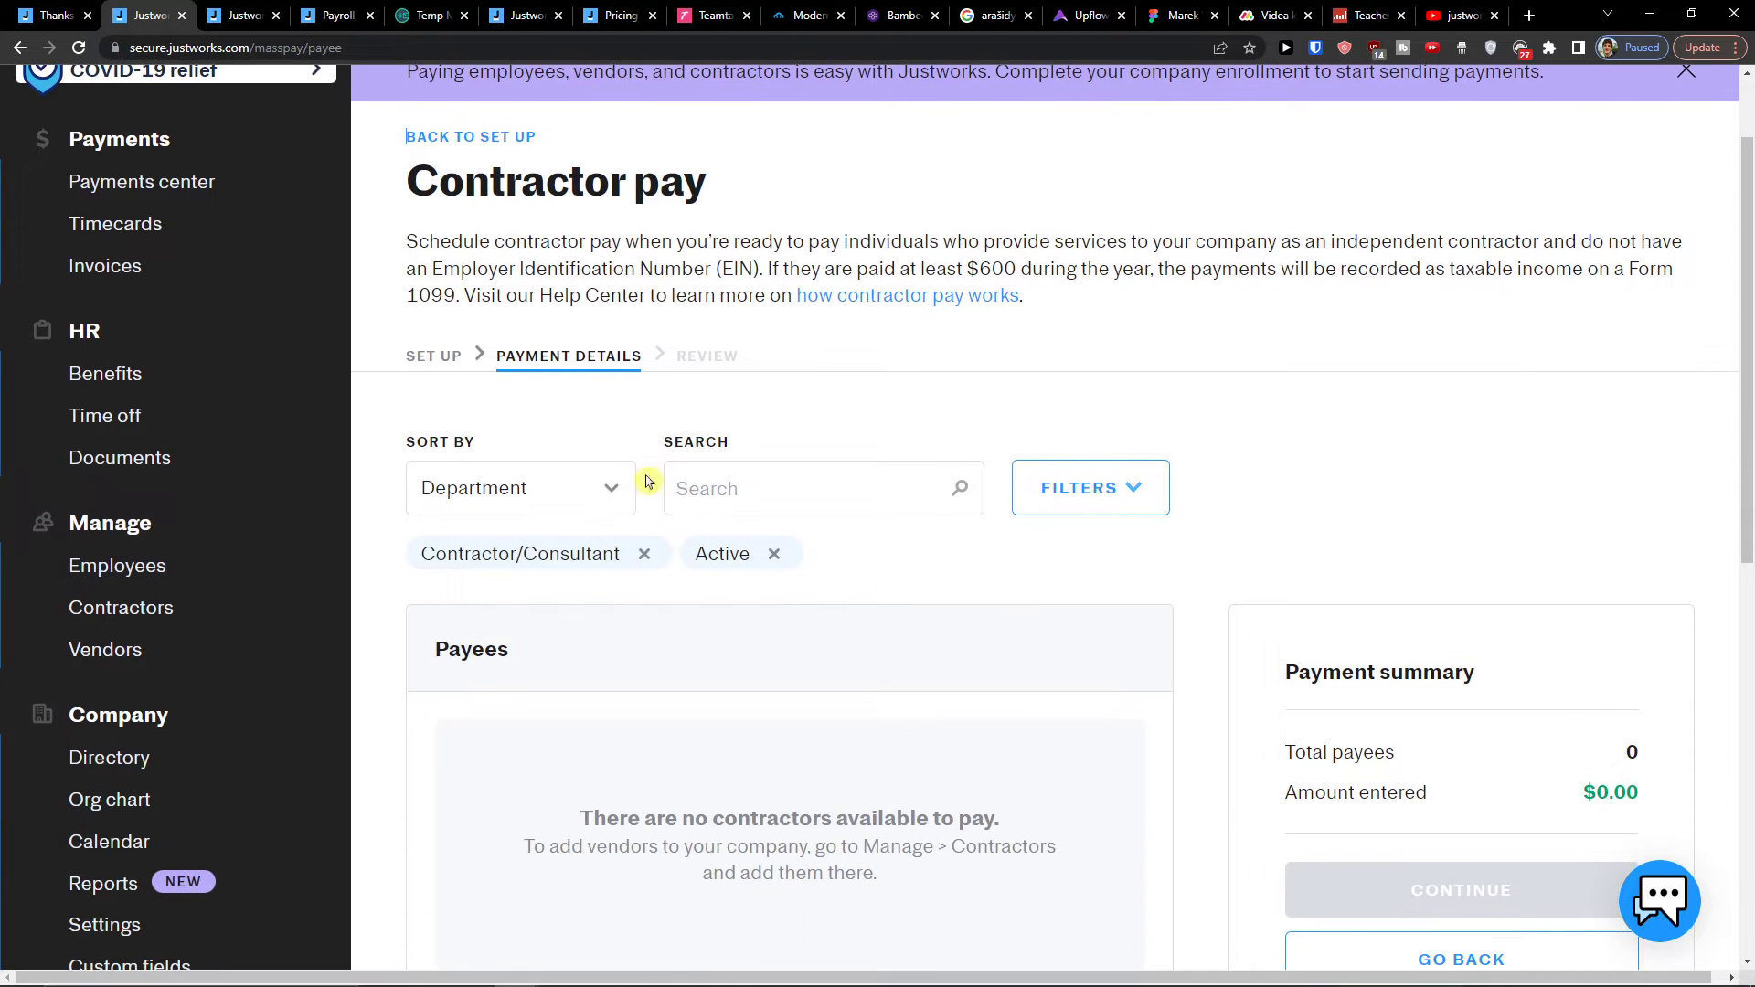
click(612, 491)
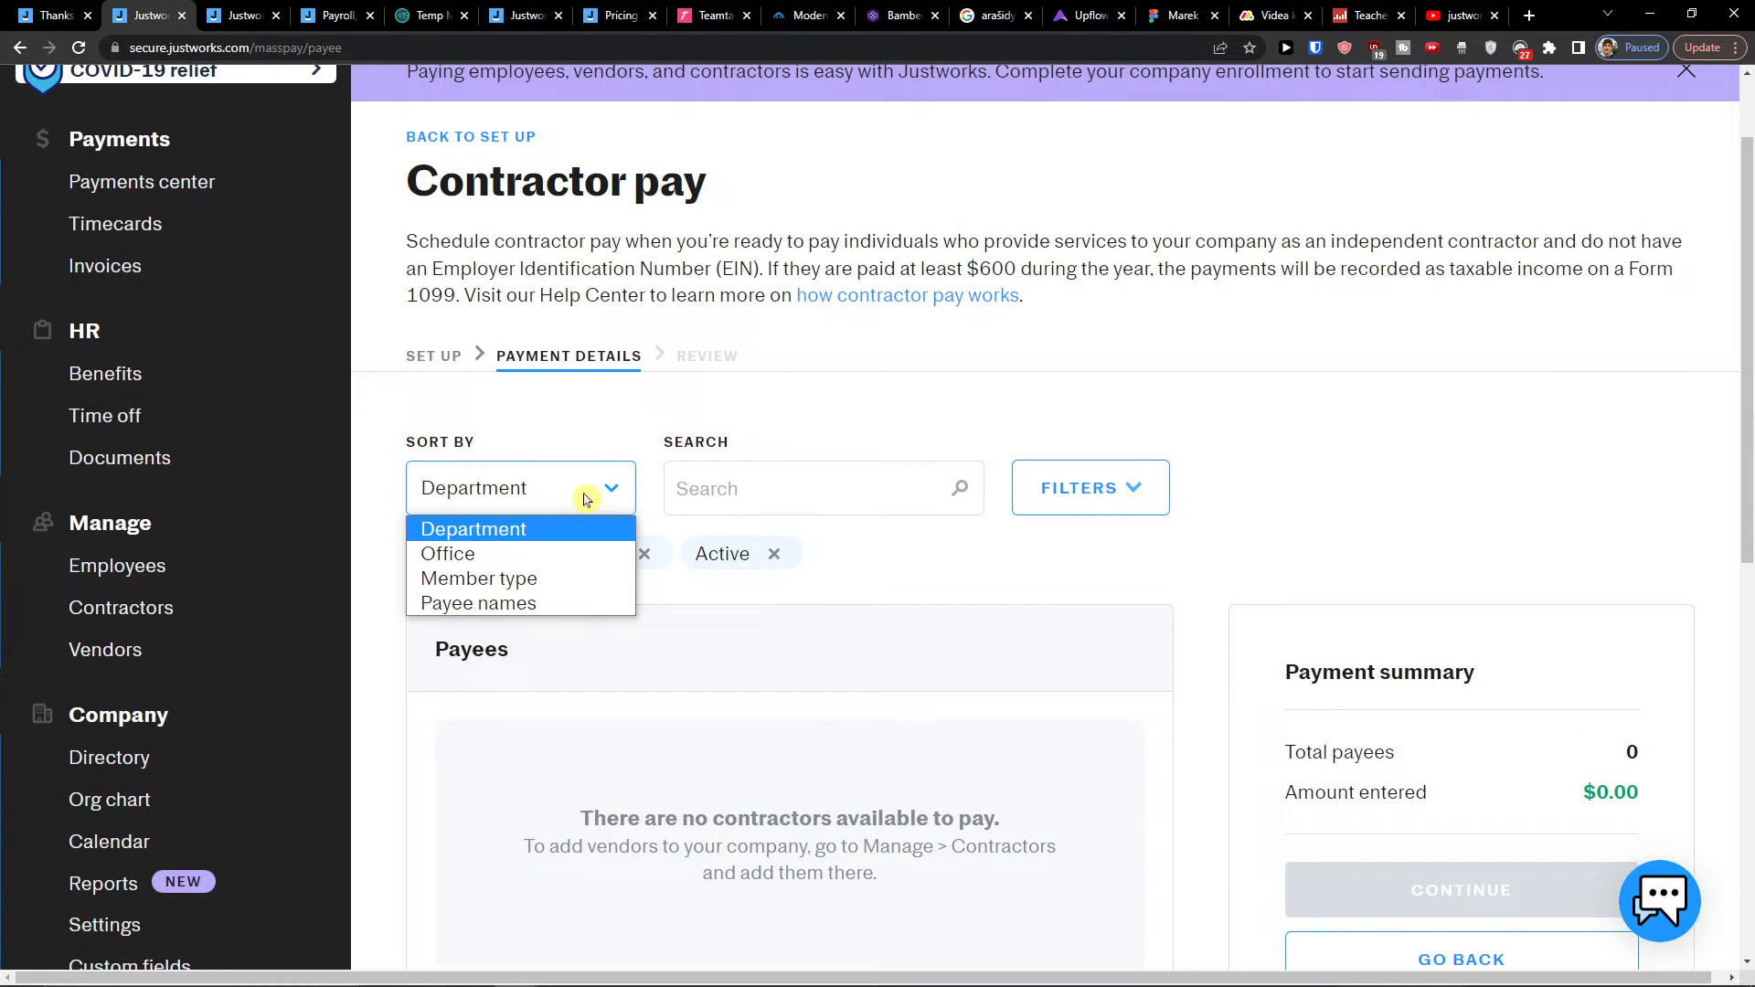
click(820, 477)
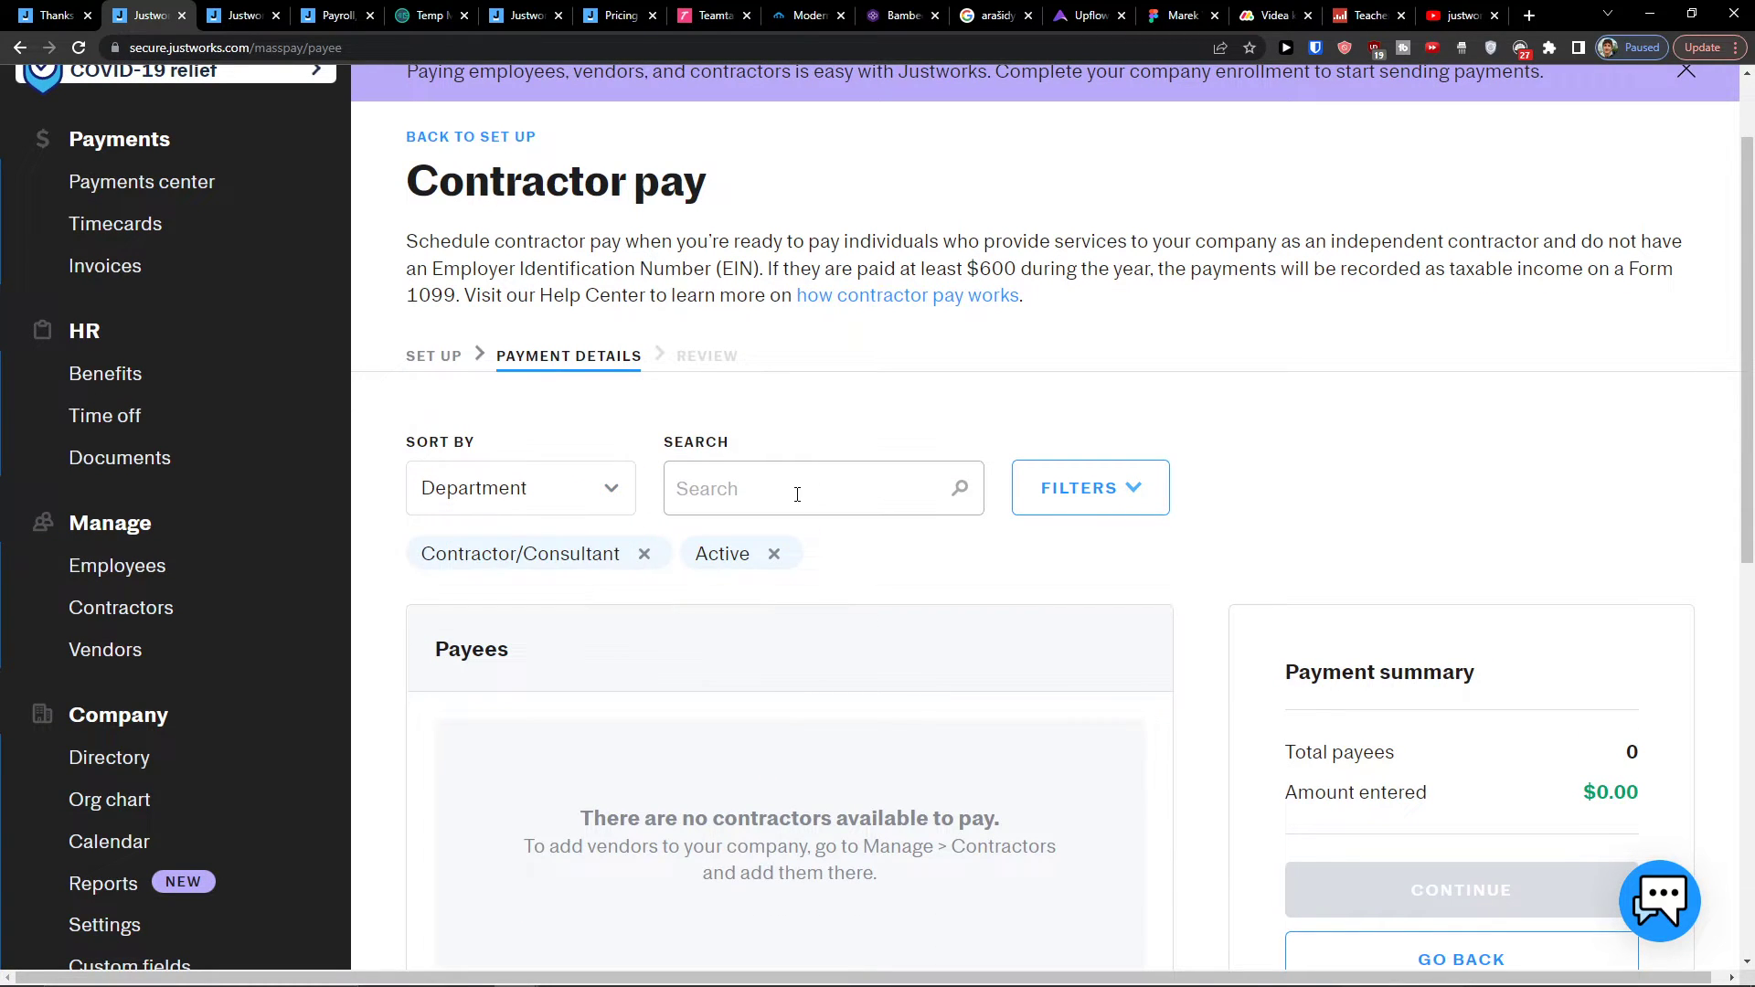
scroll(797, 495, down, 3)
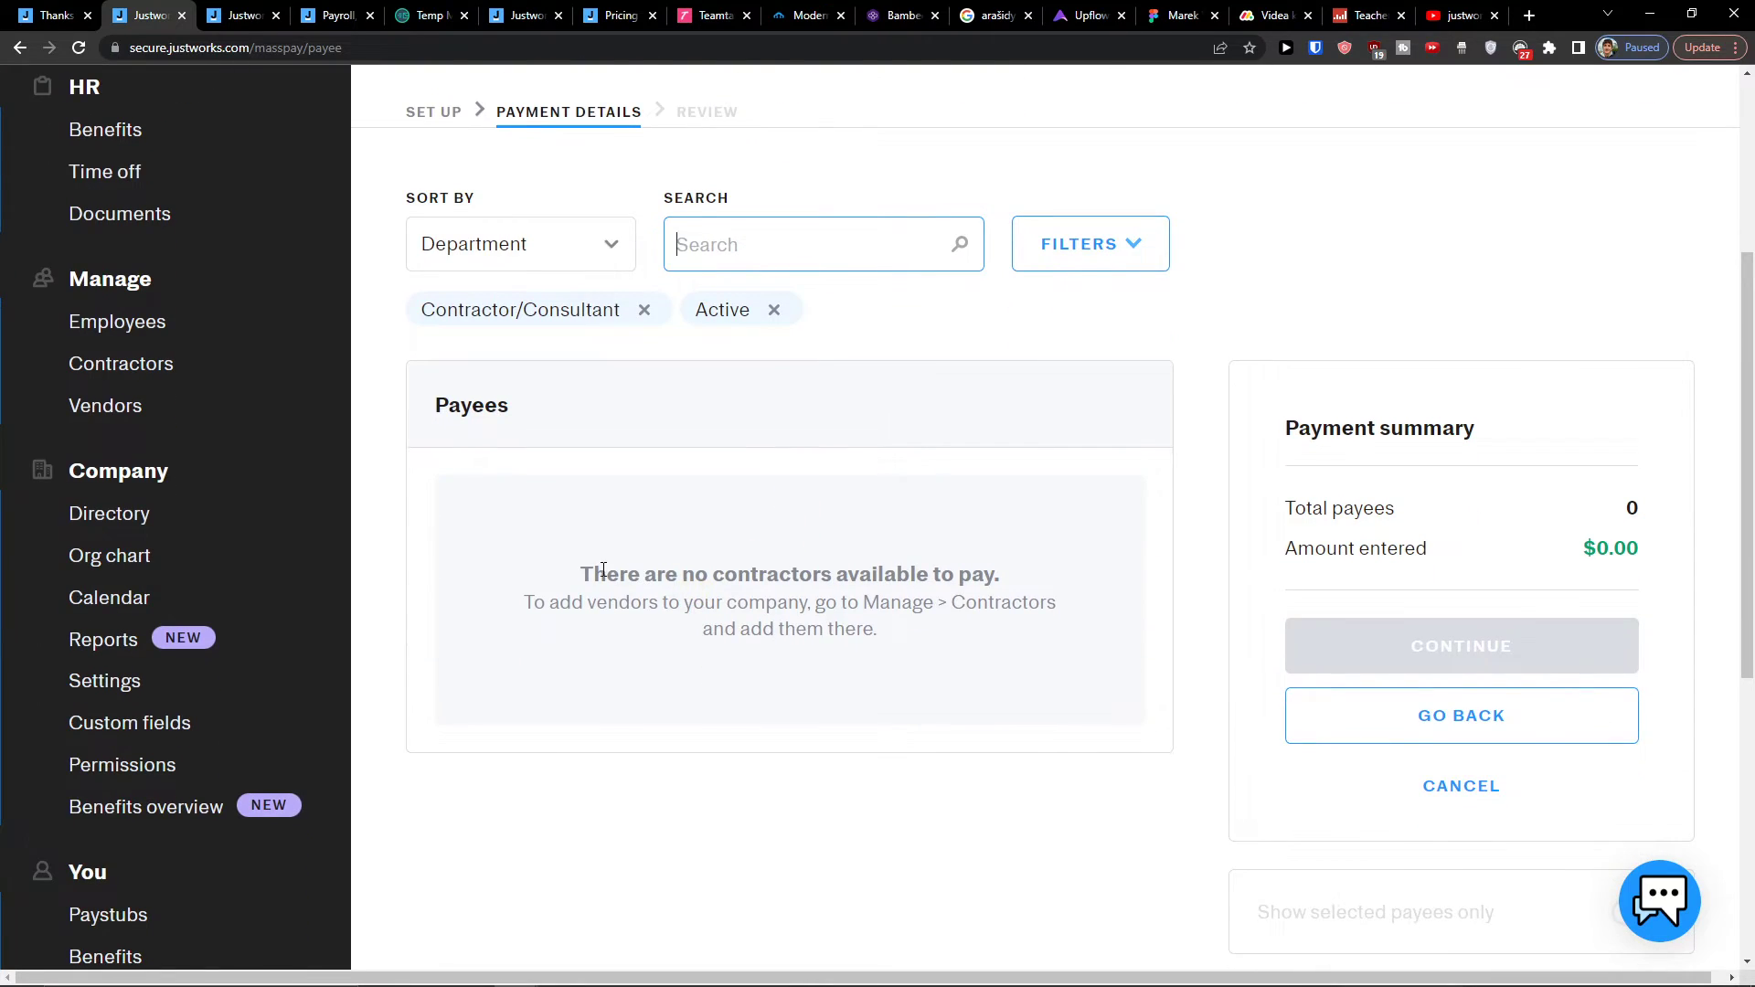
scroll(603, 569, up, 2)
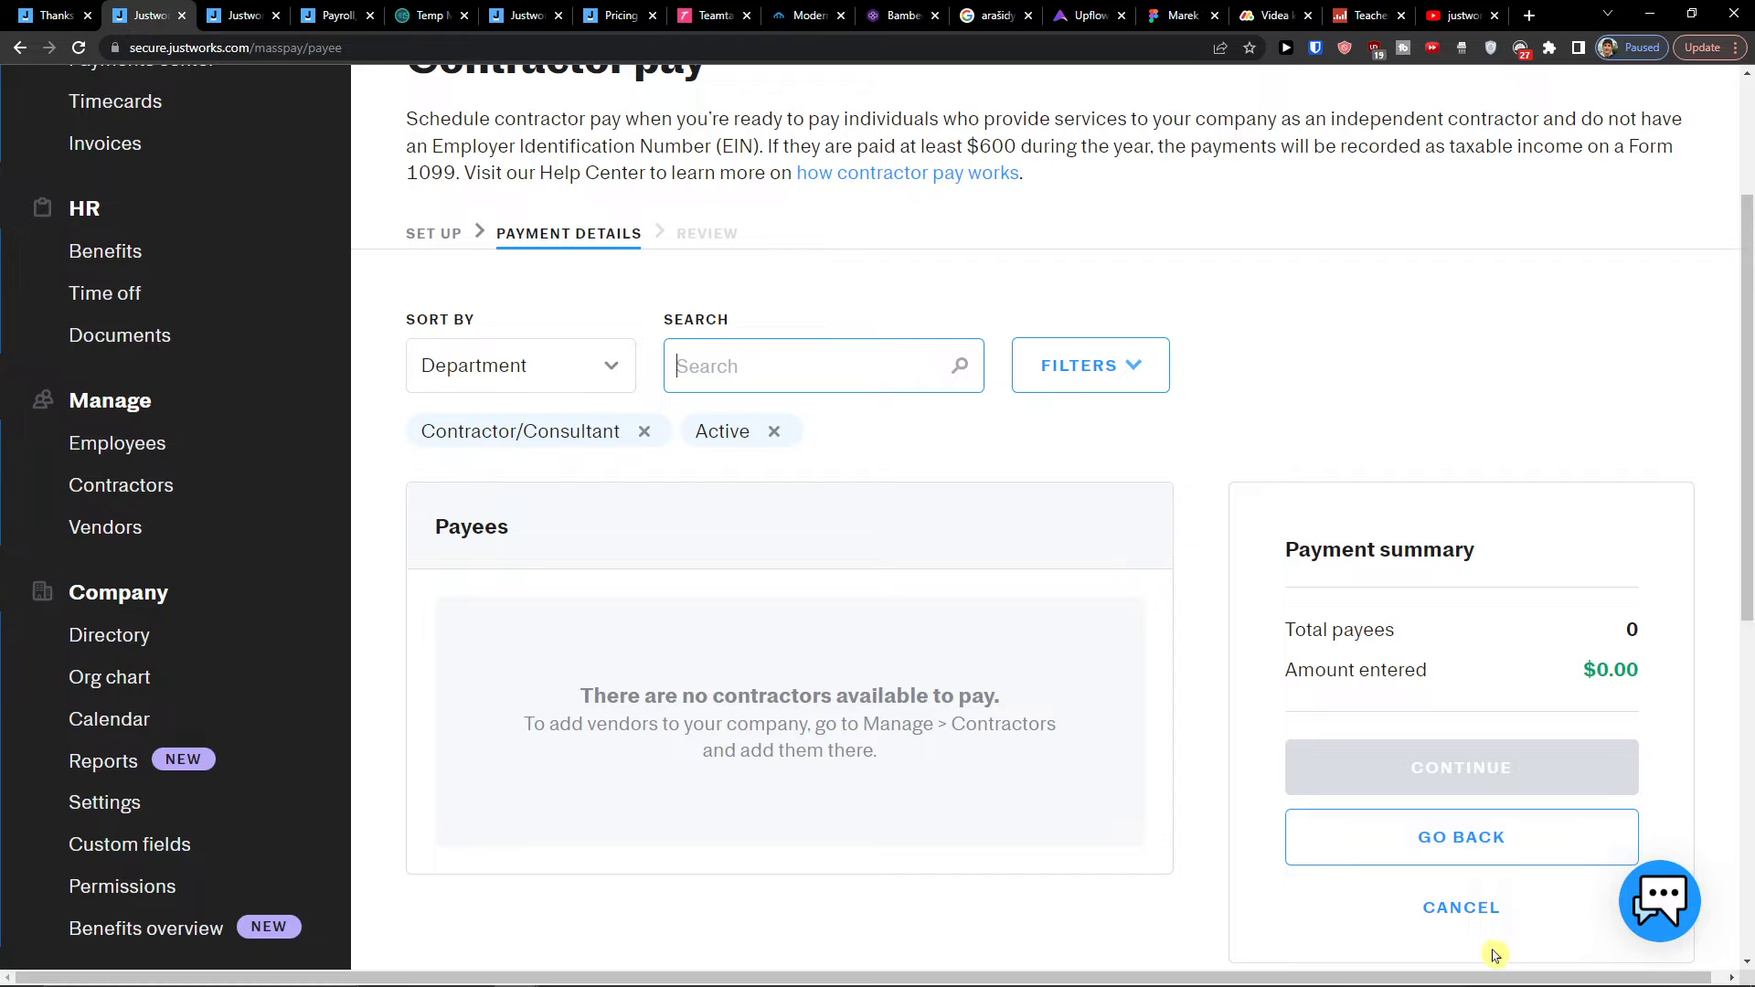
scroll(896, 685, up, 1)
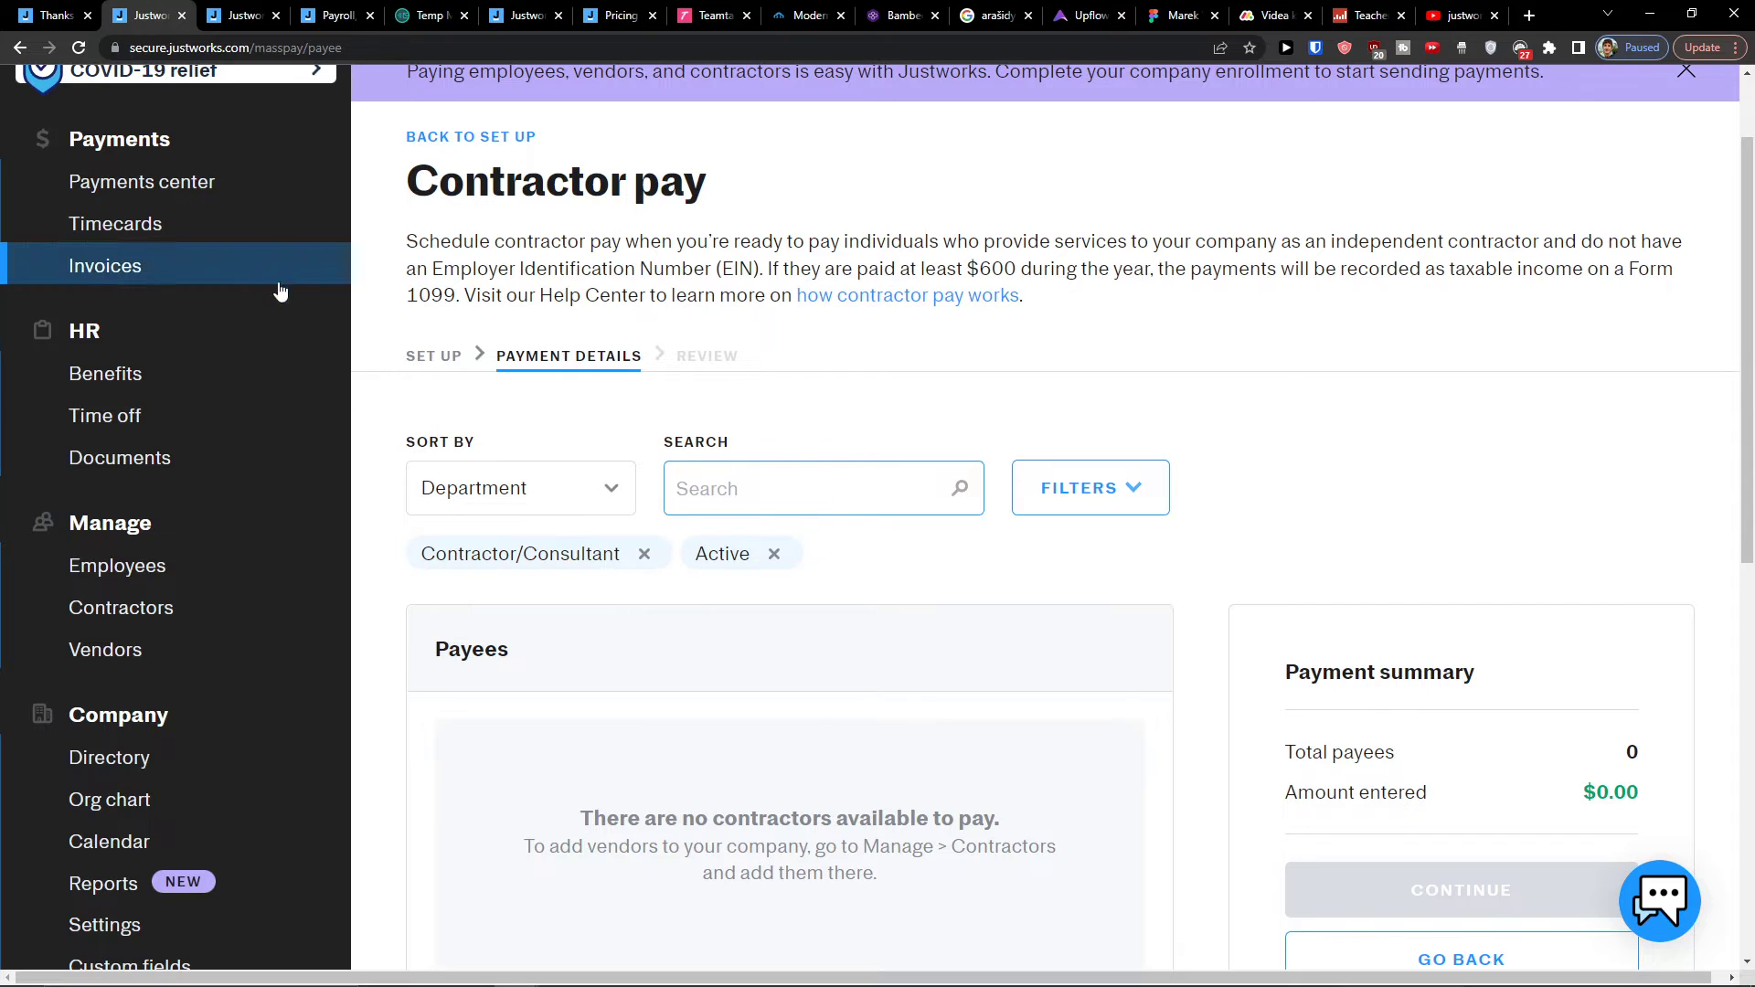
click(243, 227)
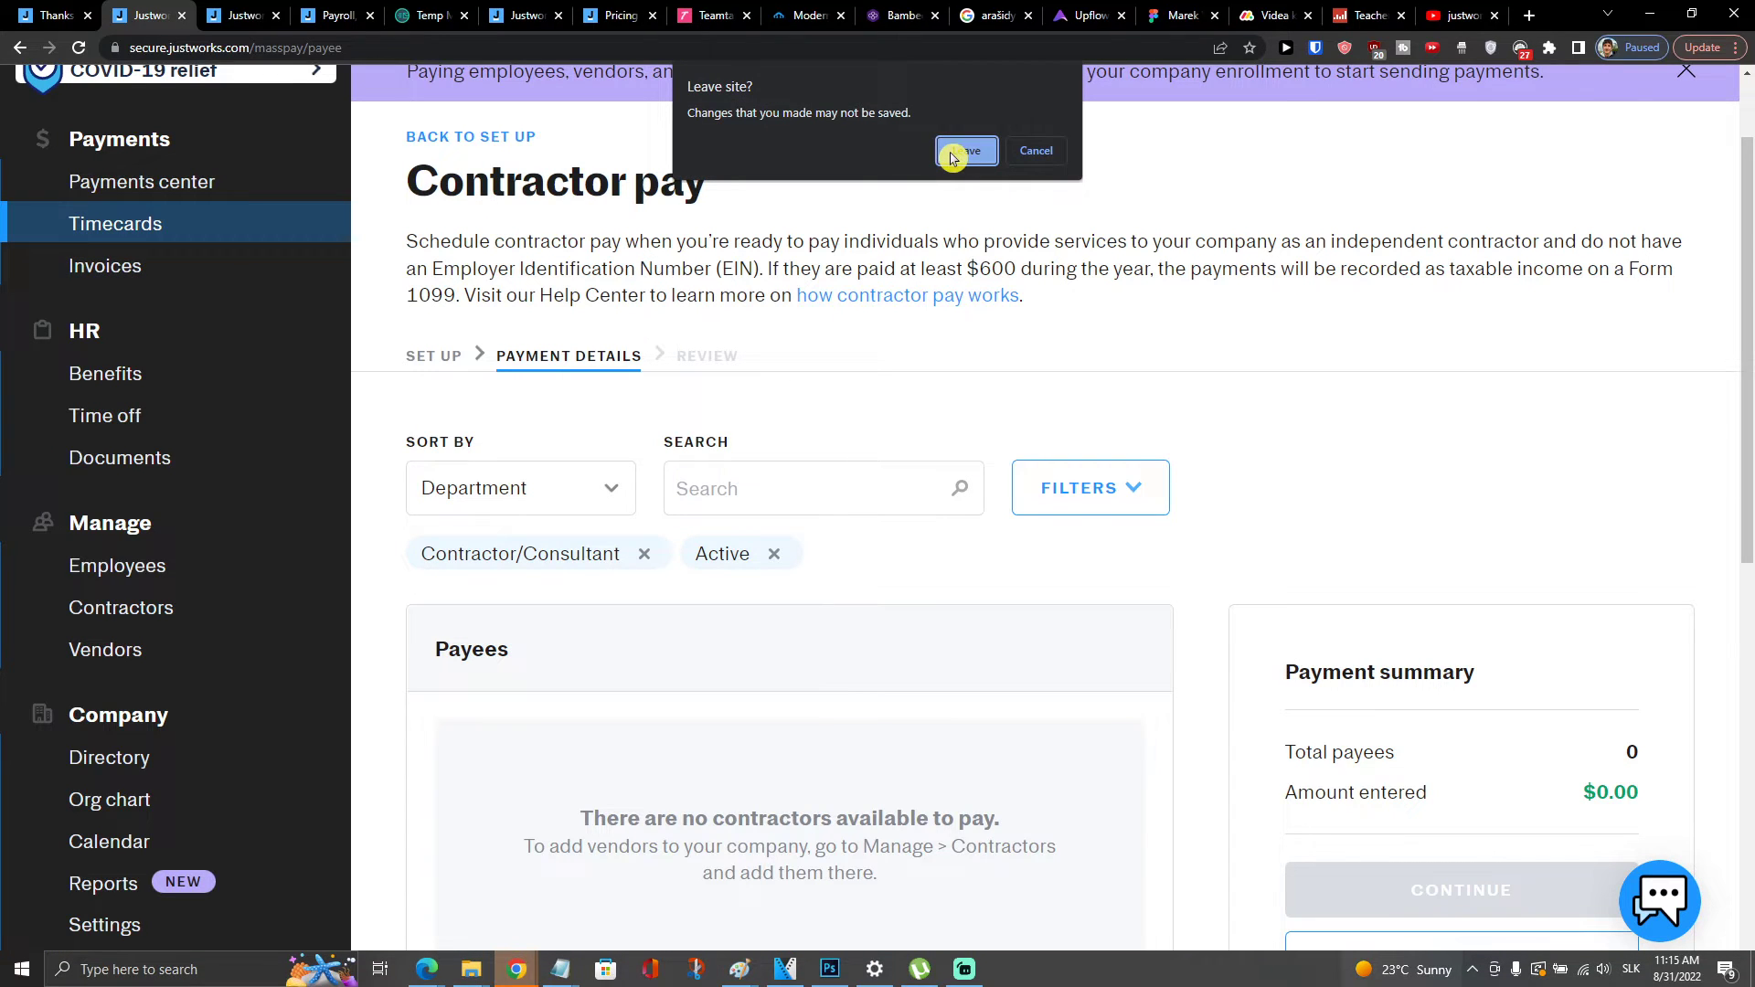
Step: Leave contractor pay and review the Timecards page's notice about completing enrollment
click(953, 153)
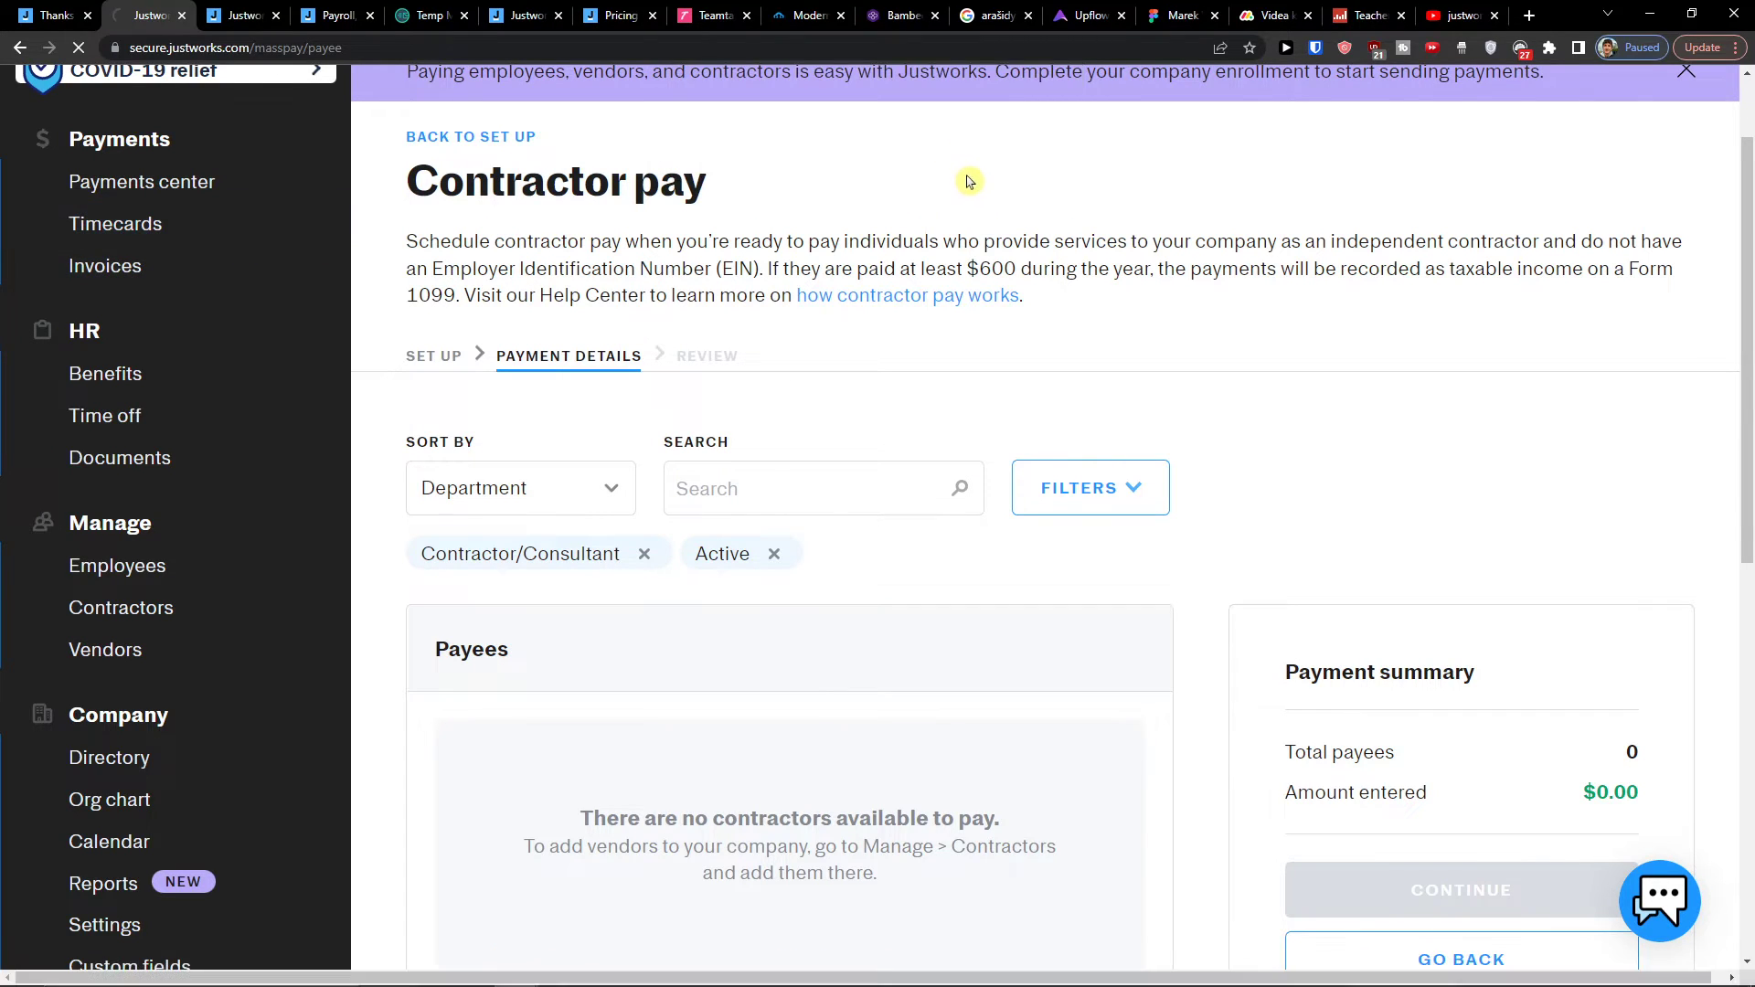
scroll(667, 372, down, 4)
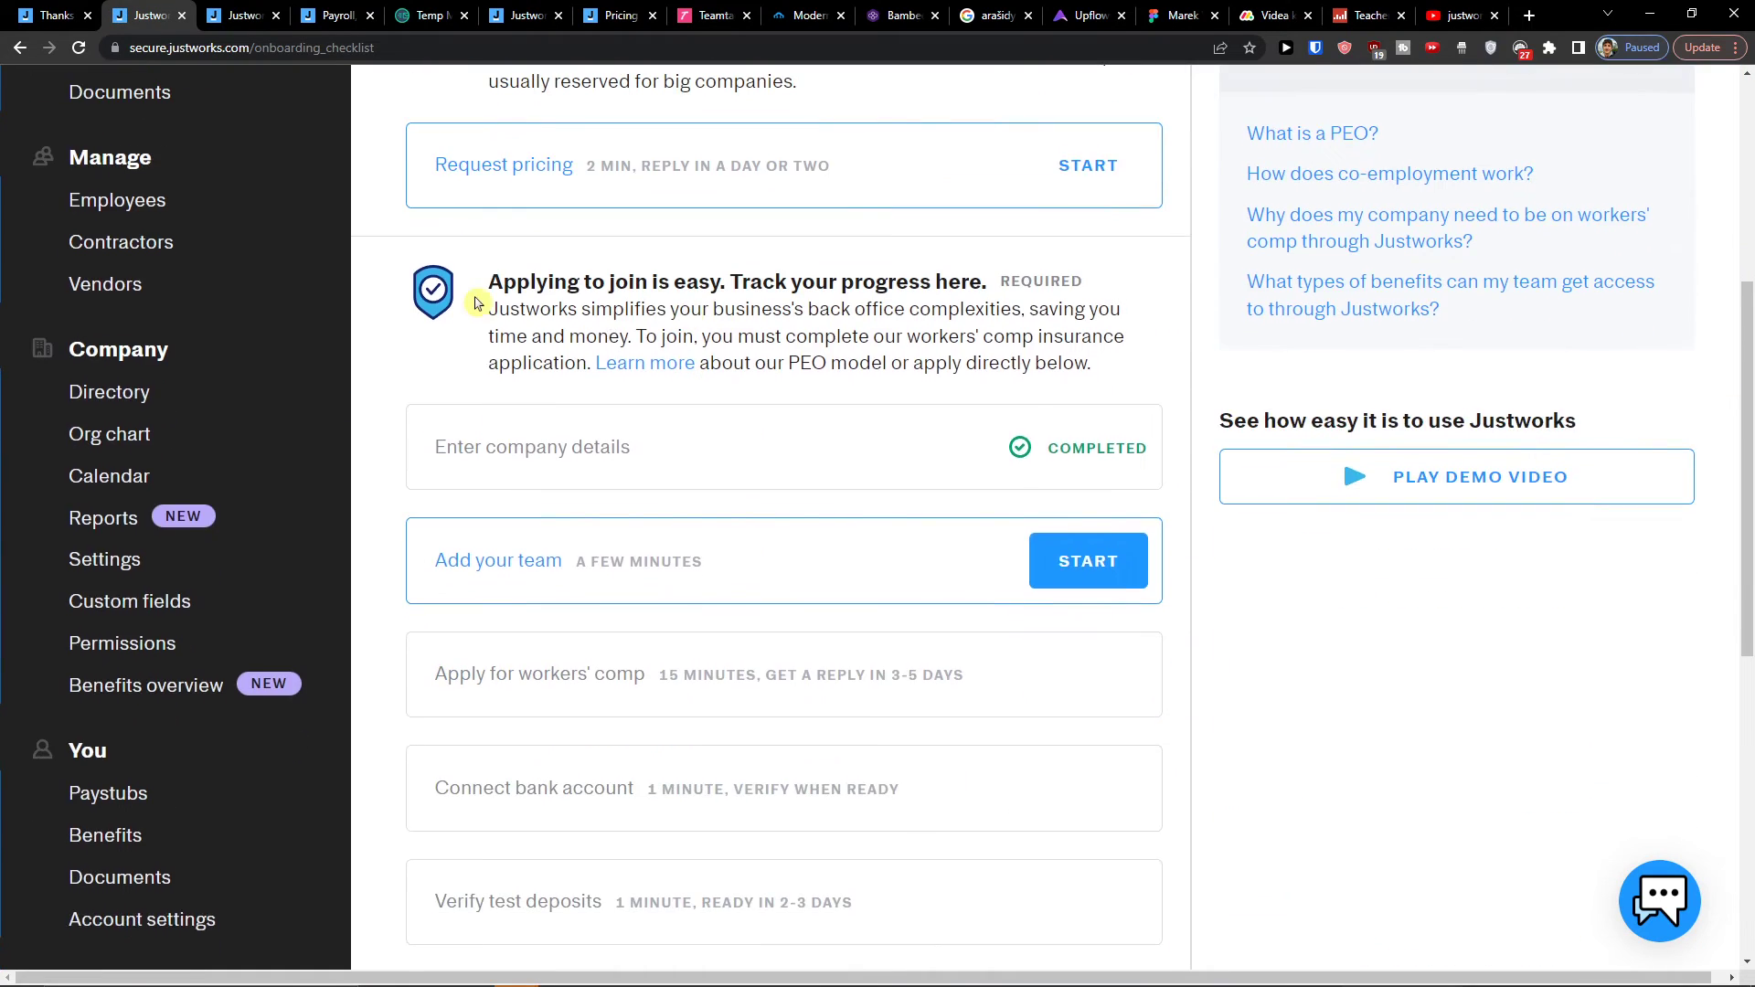
scroll(457, 348, up, 3)
scroll(264, 291, up, 2)
click(227, 338)
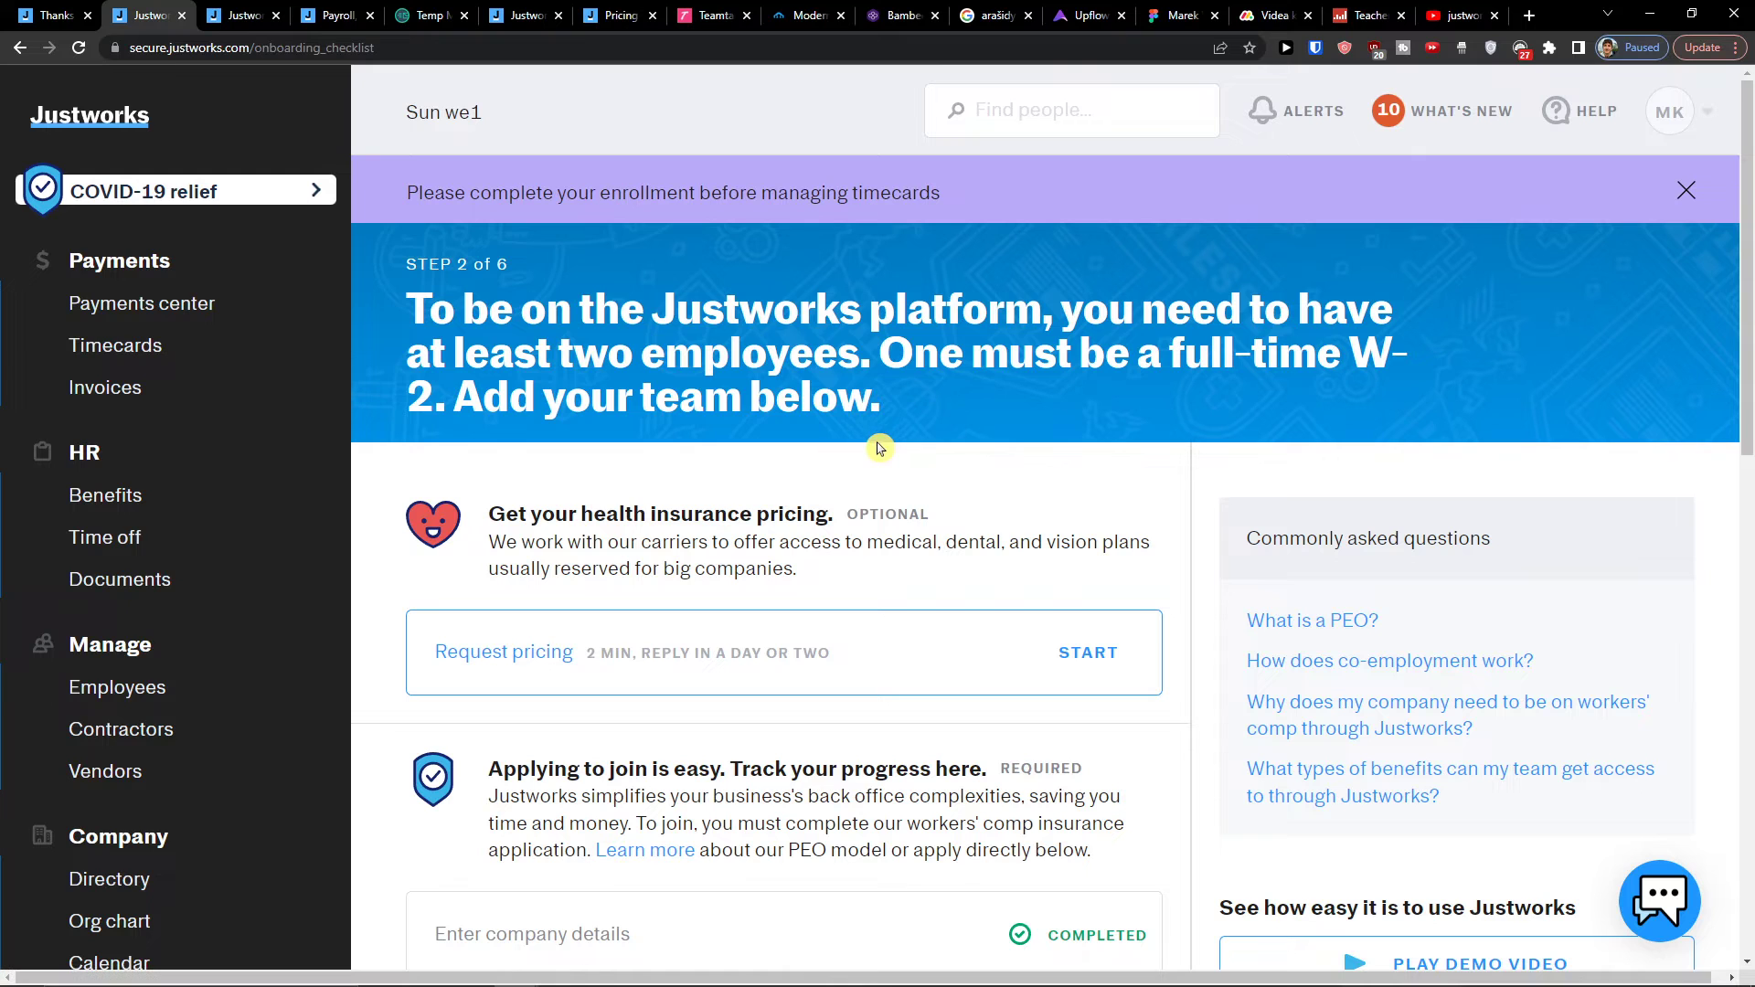
drag(393, 197, 948, 201)
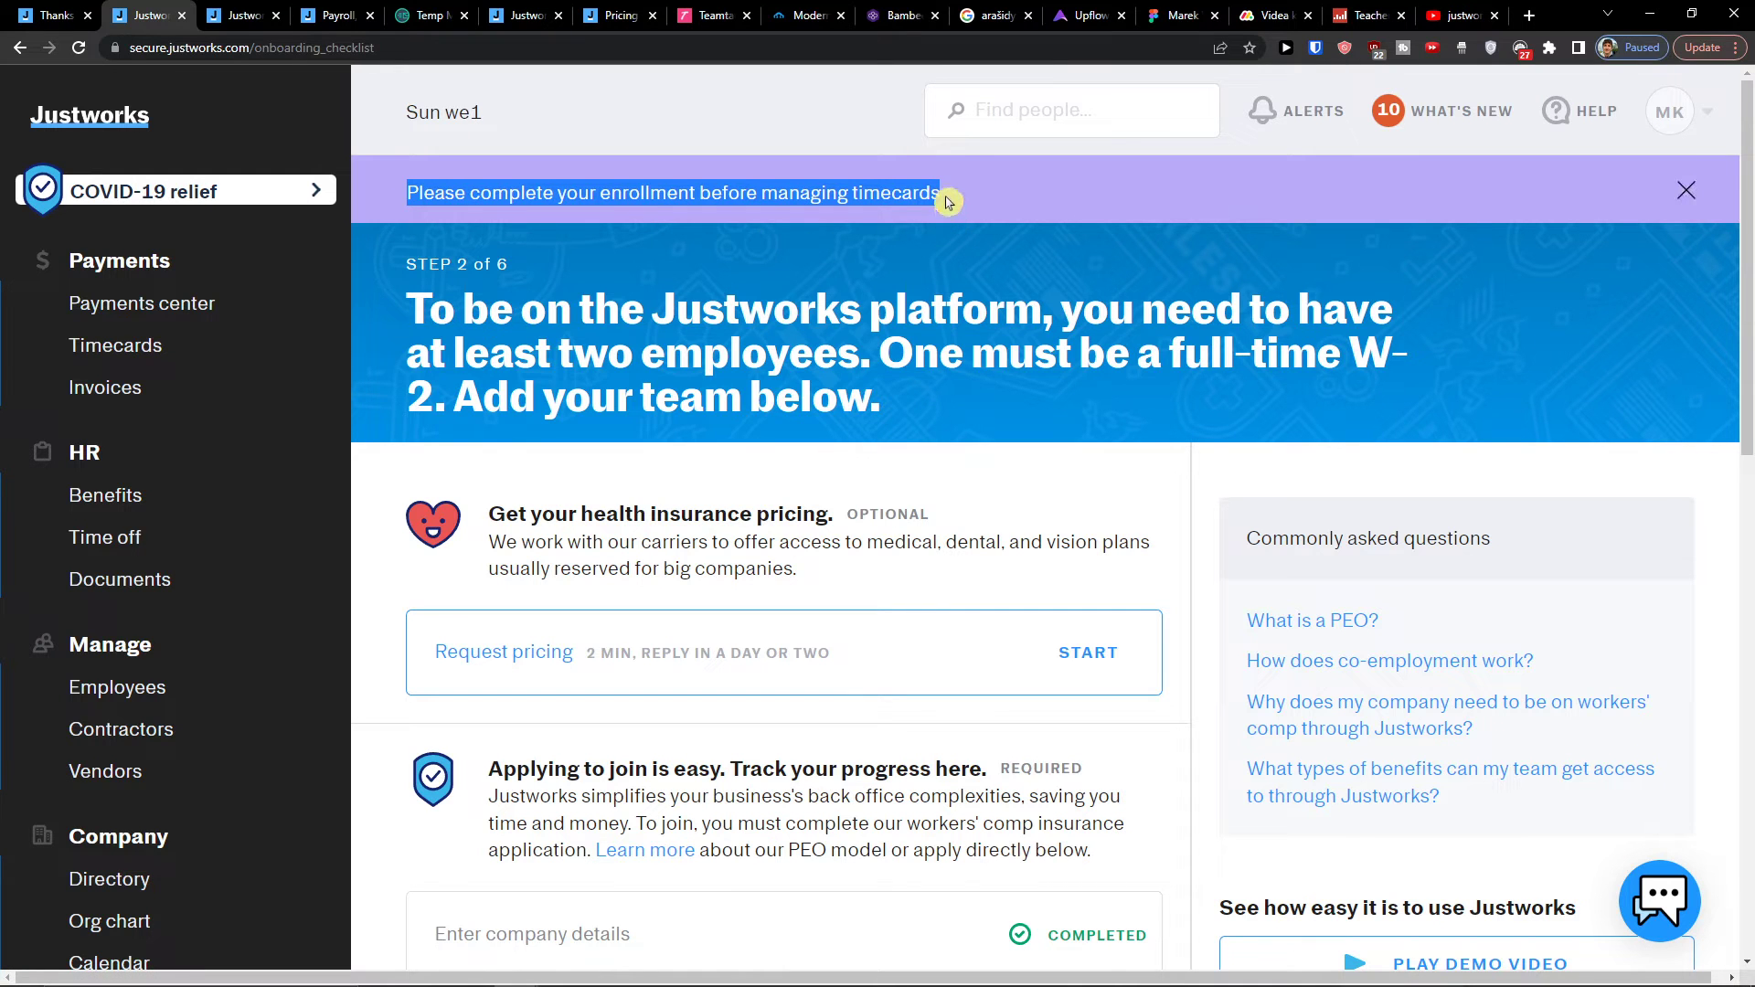
scroll(866, 504, down, 9)
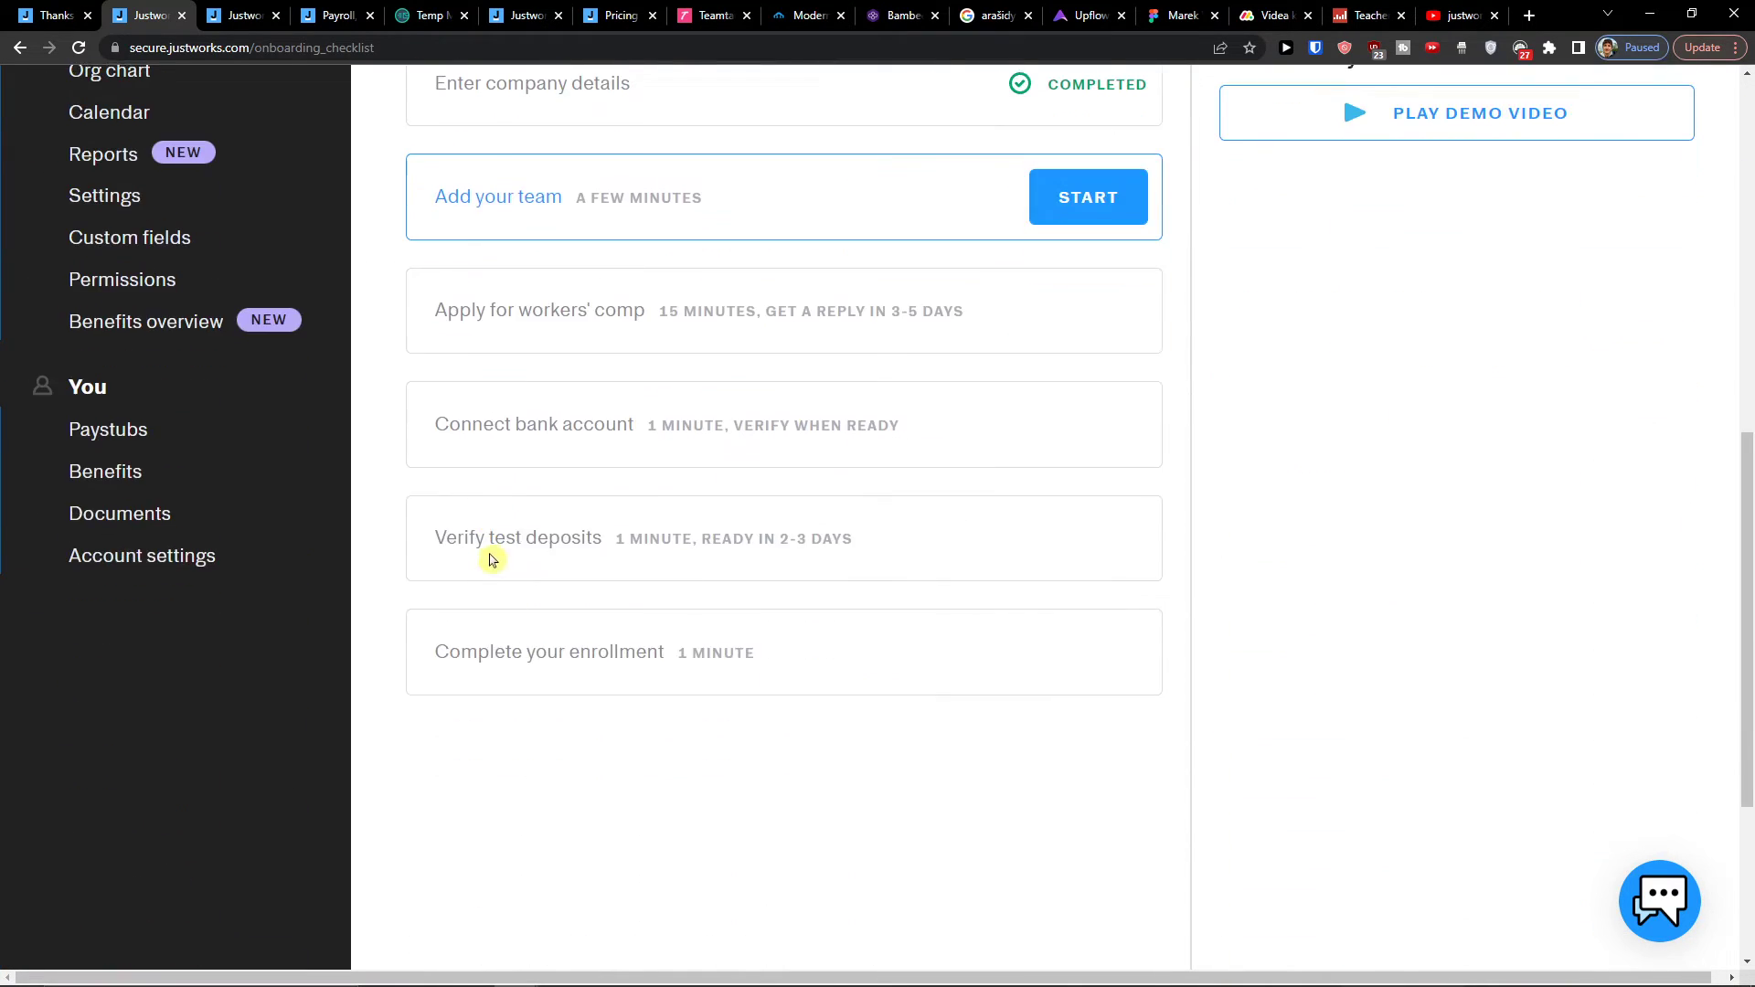
scroll(494, 666, up, 6)
scroll(494, 674, up, 2)
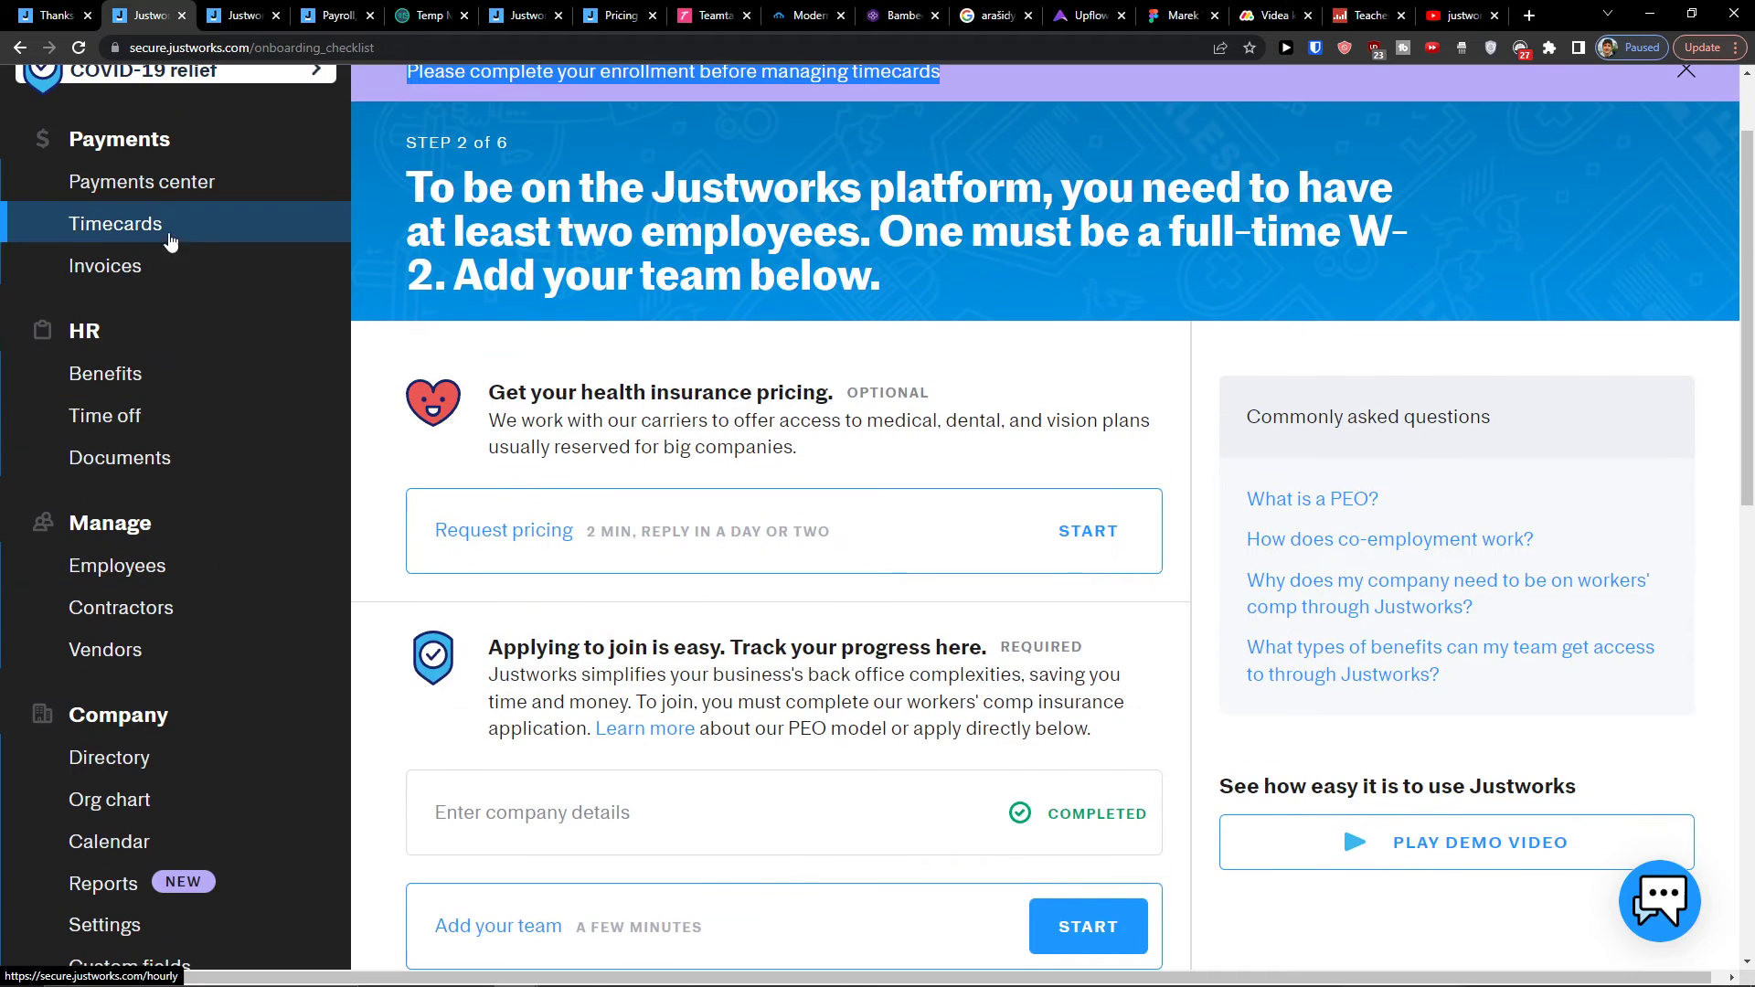
Step: Check the empty invoice history, then start Add your team from the enrollment checklist
click(105, 266)
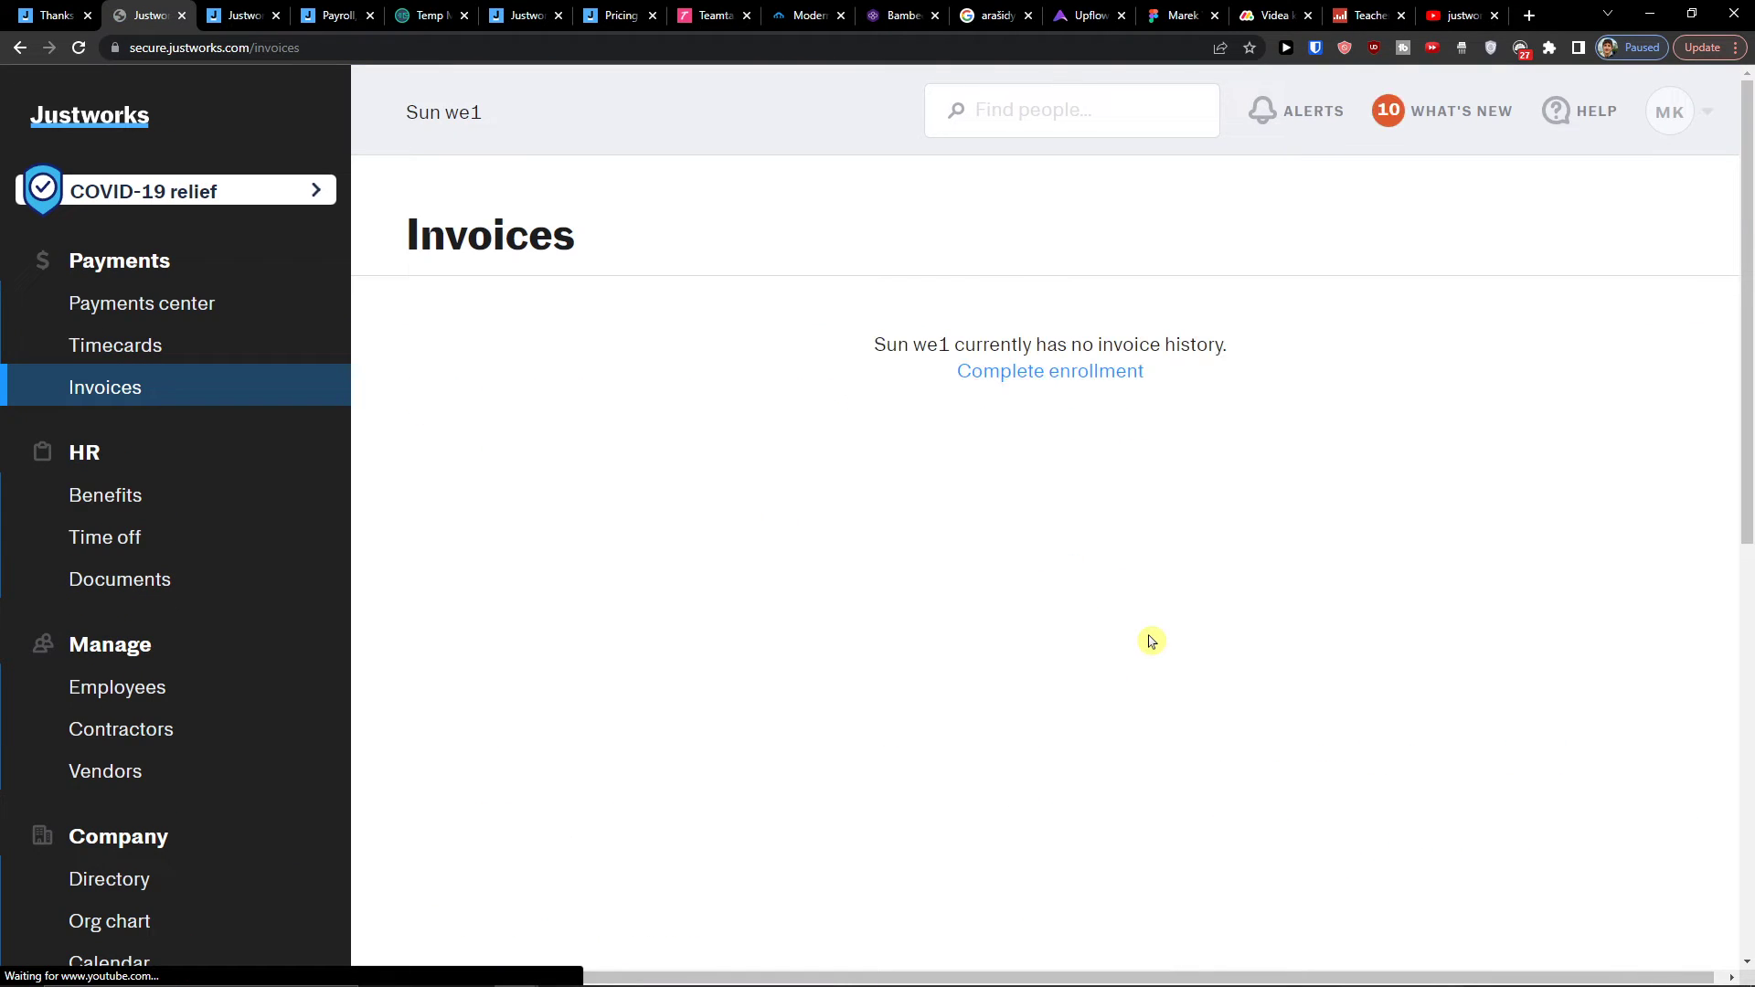
click(1017, 390)
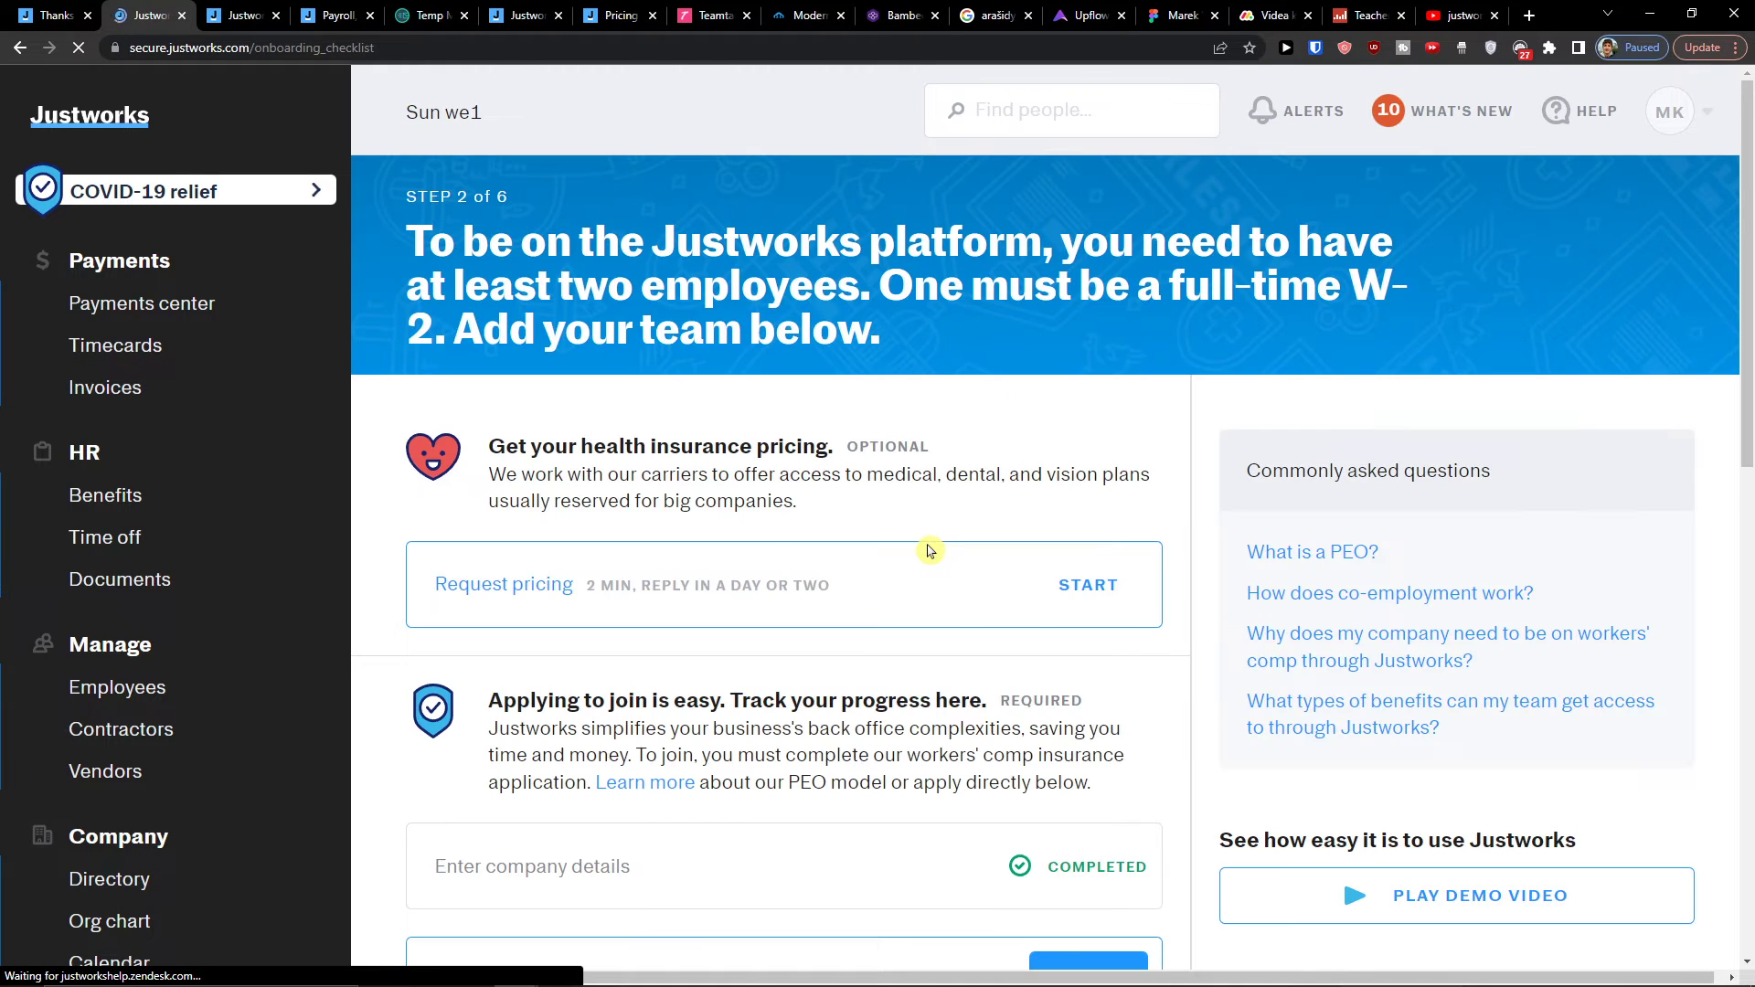
scroll(926, 552, down, 7)
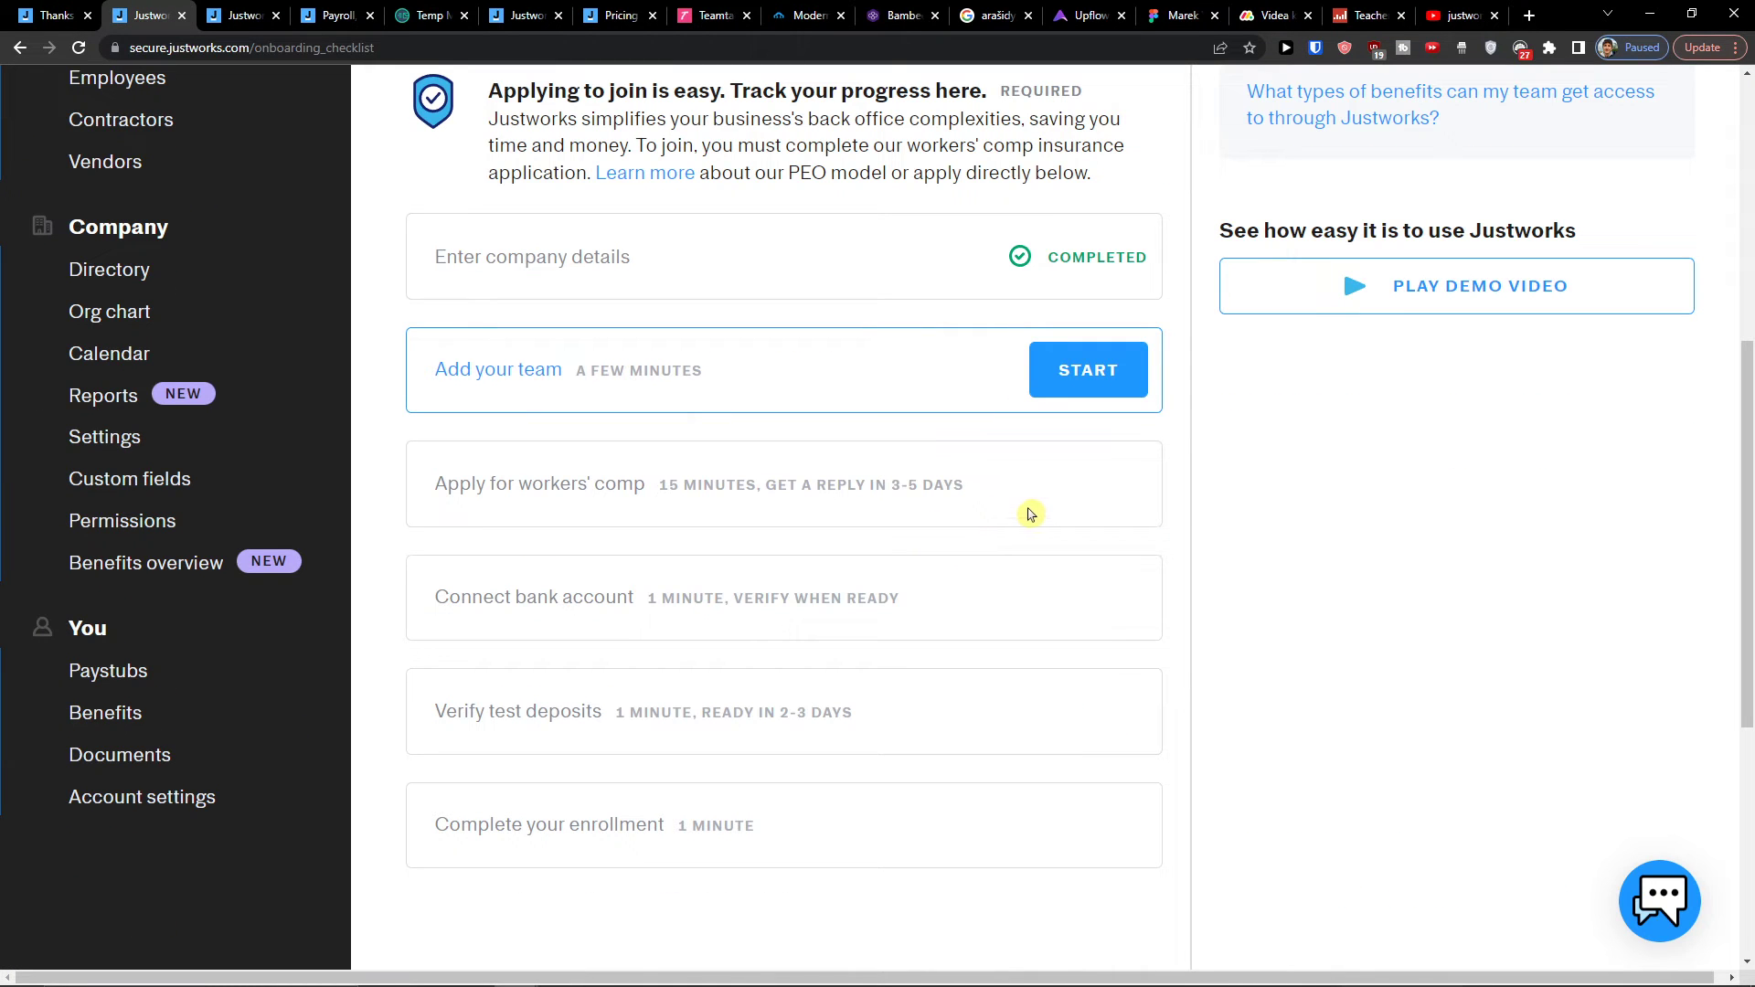
click(1071, 369)
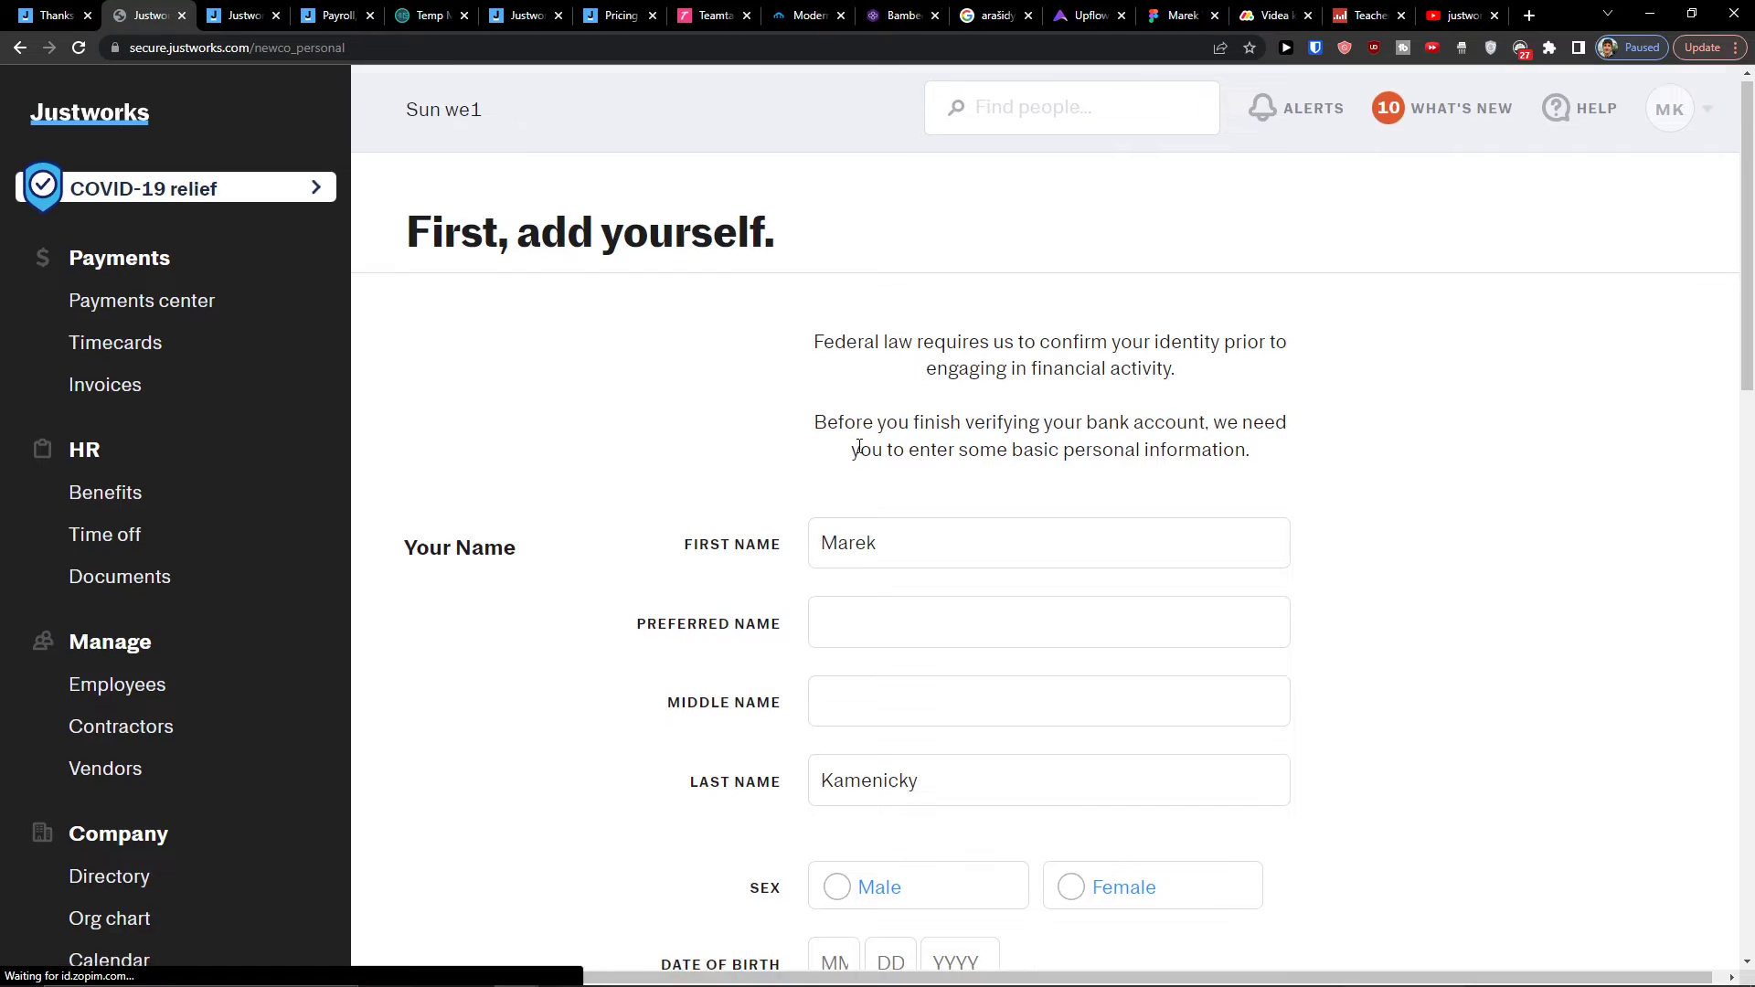
Step: Set sex to Male and correct the birth month in Date of Birth
scroll(855, 453, down, 15)
scroll(864, 476, up, 15)
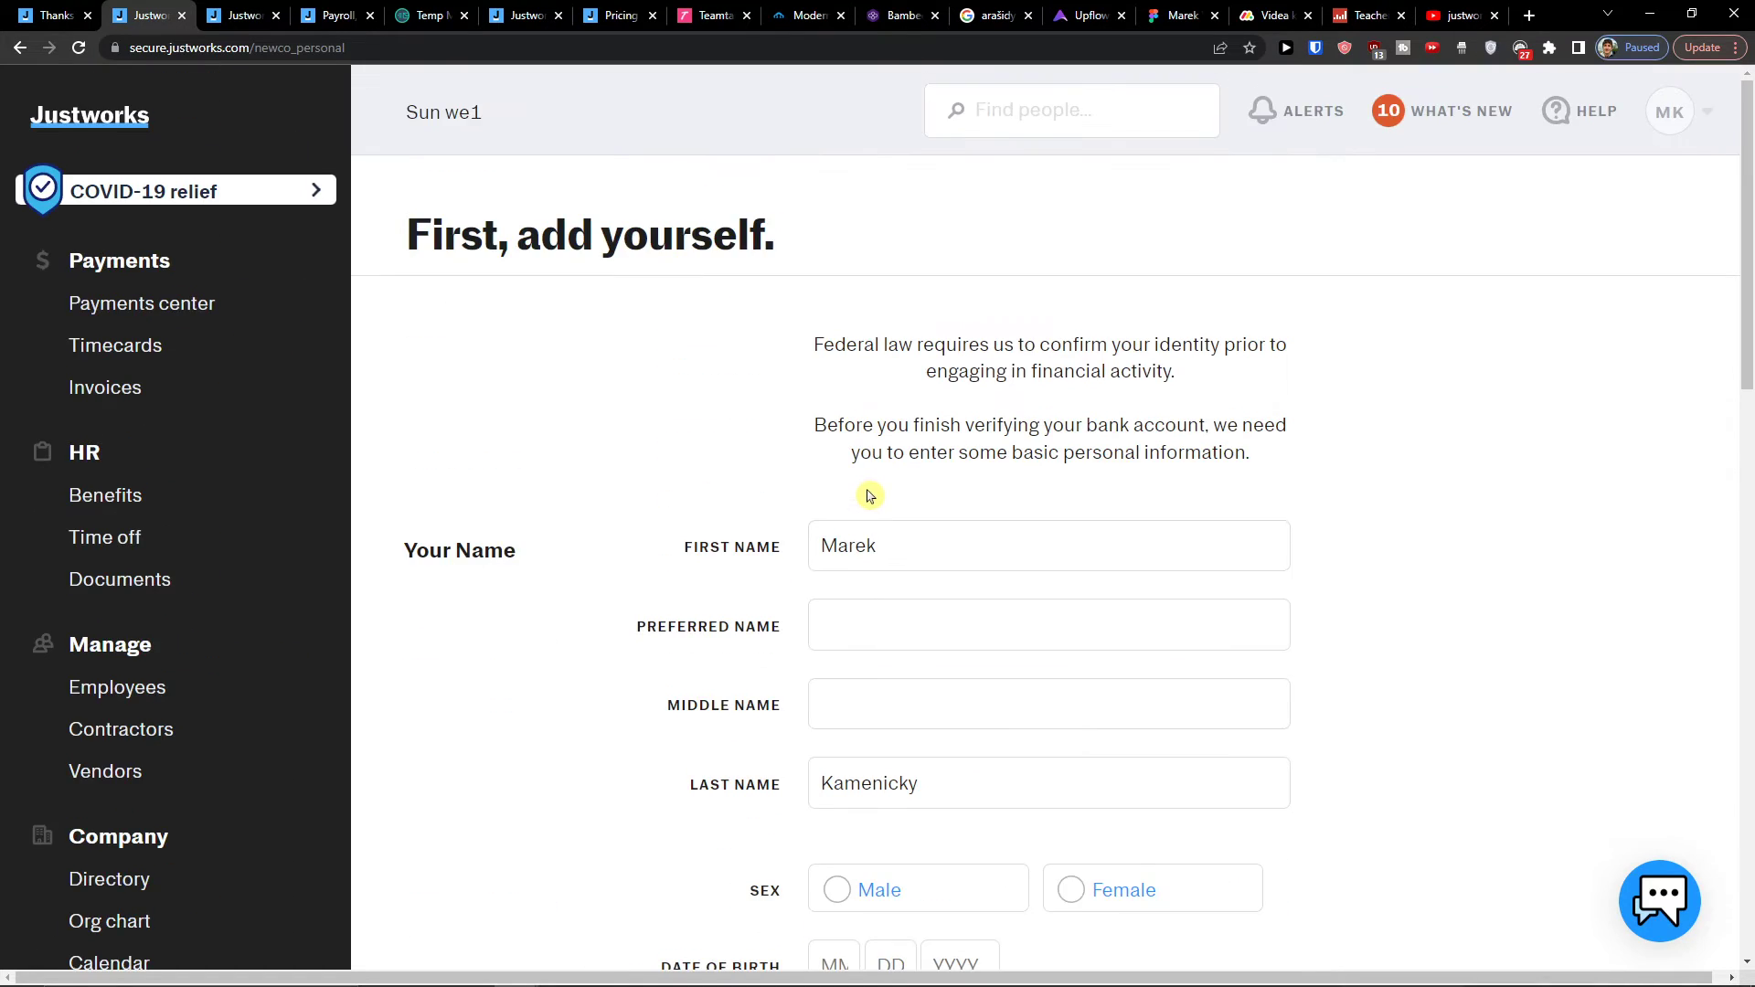
scroll(873, 498, down, 7)
scroll(542, 283, up, 7)
scroll(1079, 667, down, 4)
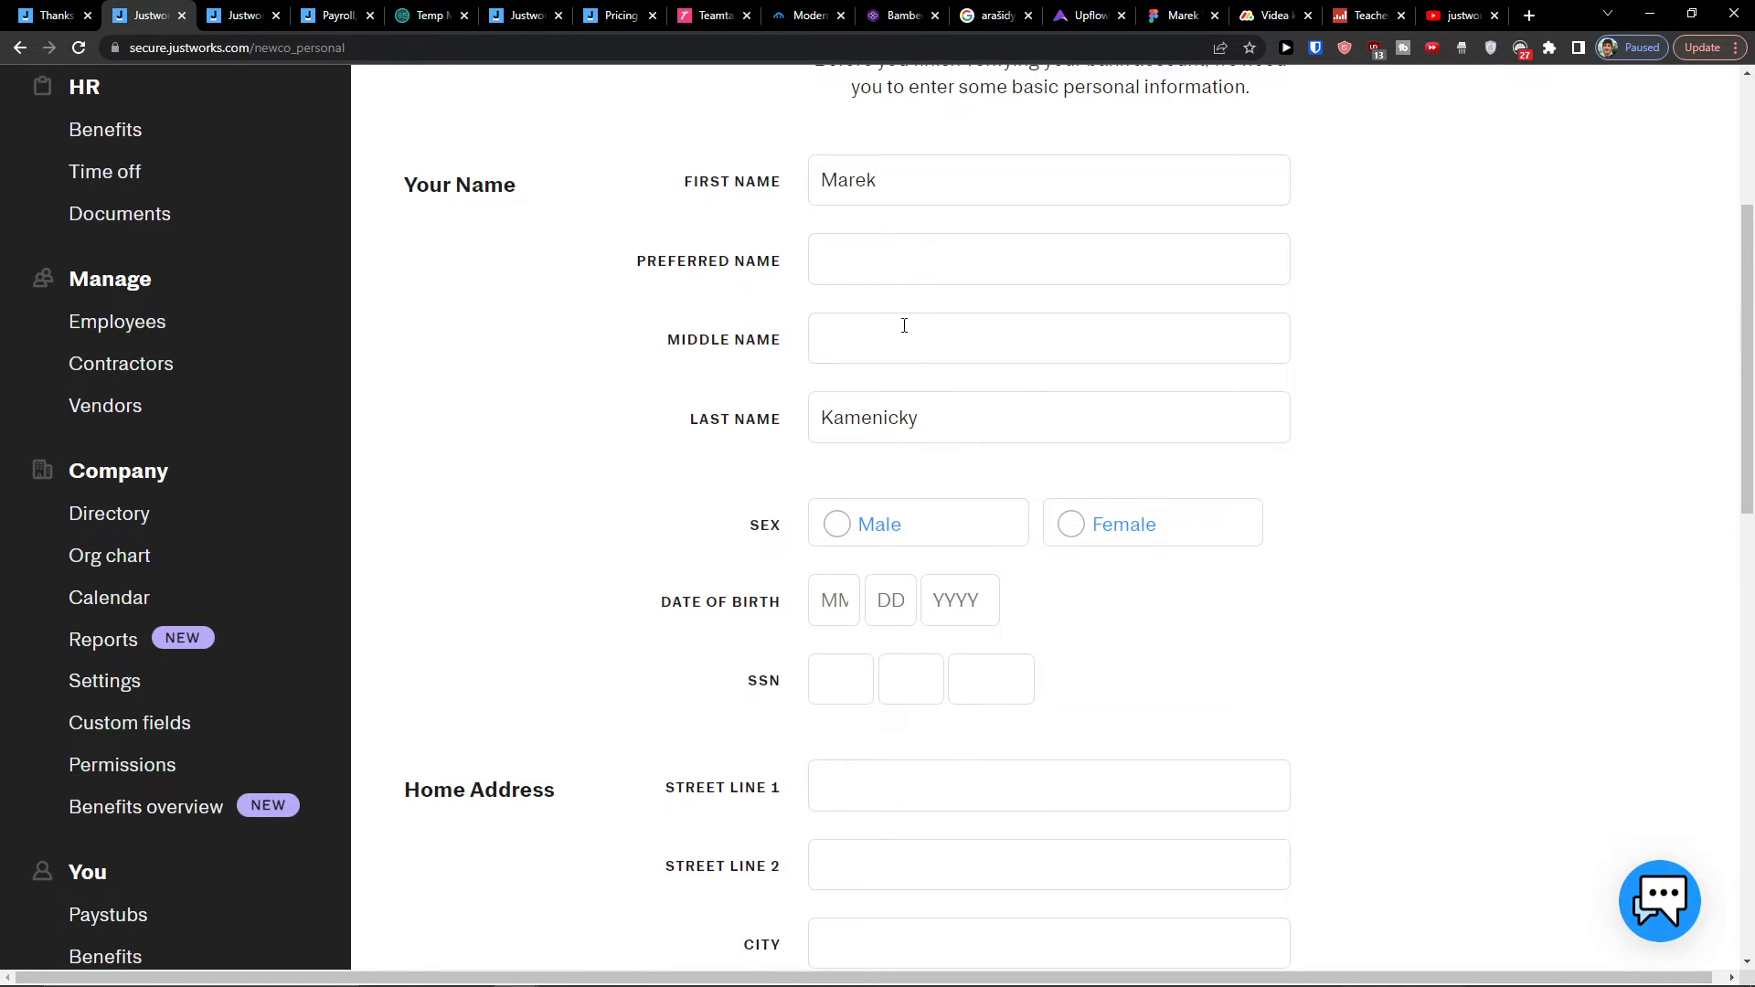
scroll(893, 284, down, 5)
scroll(905, 310, up, 1)
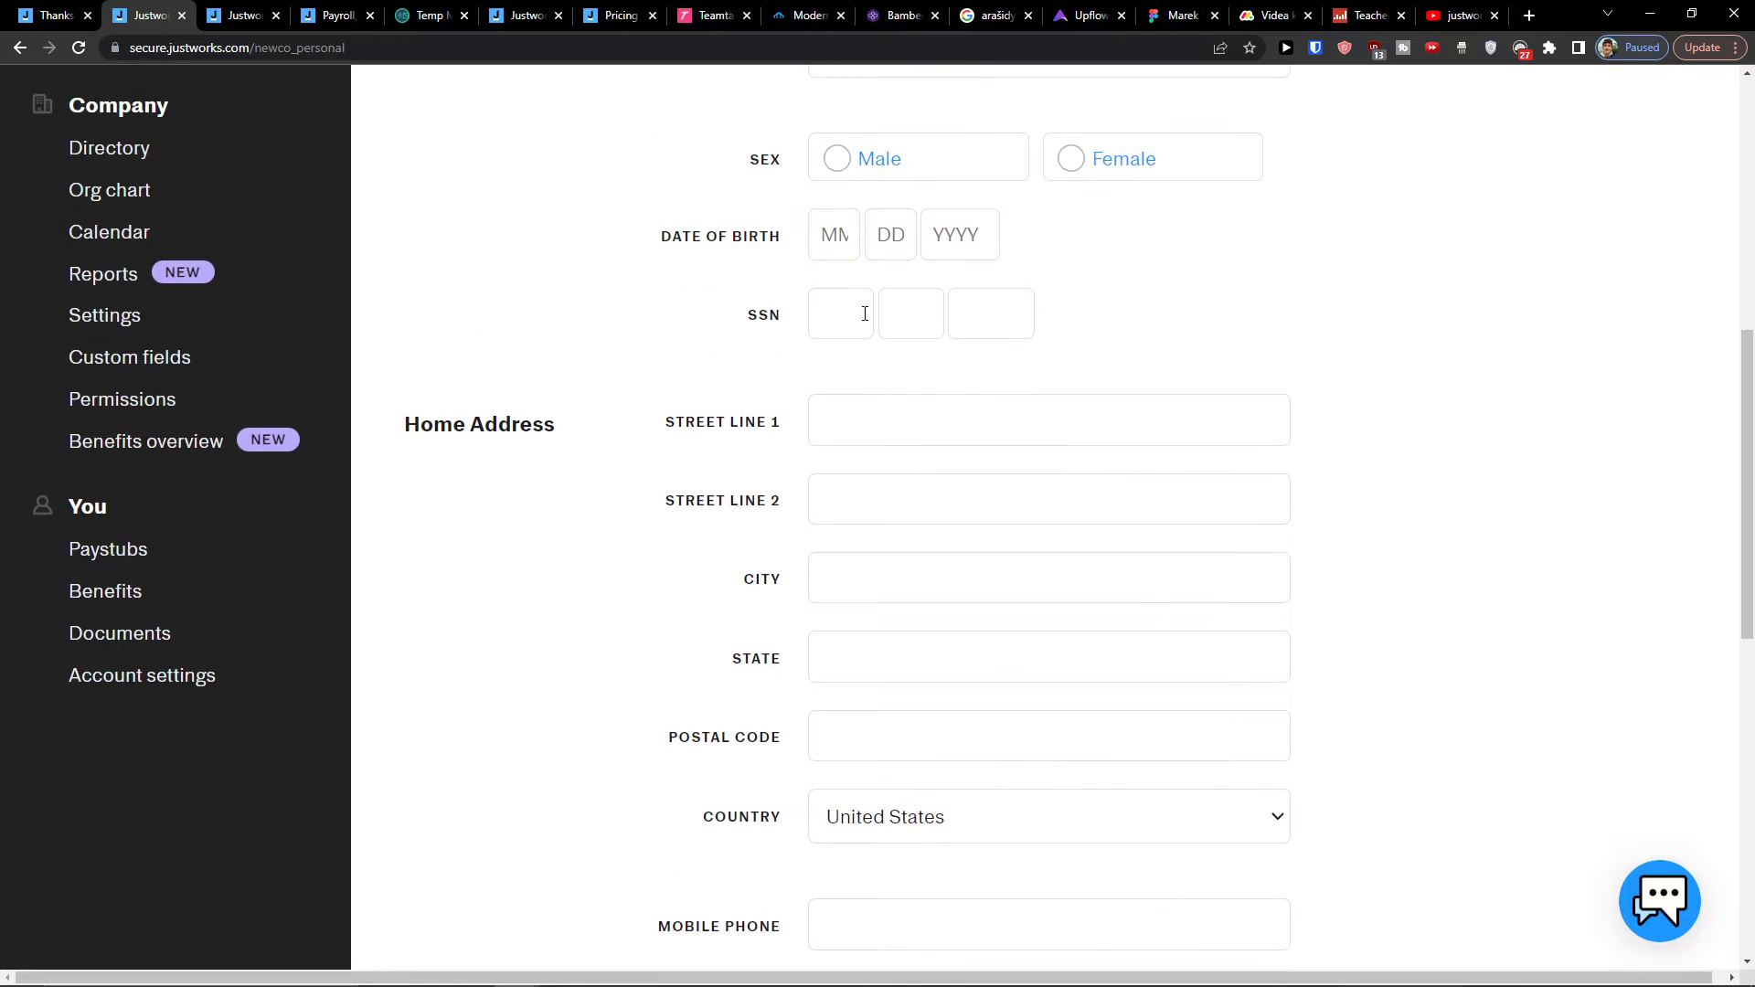
scroll(865, 314, up, 1)
click(855, 293)
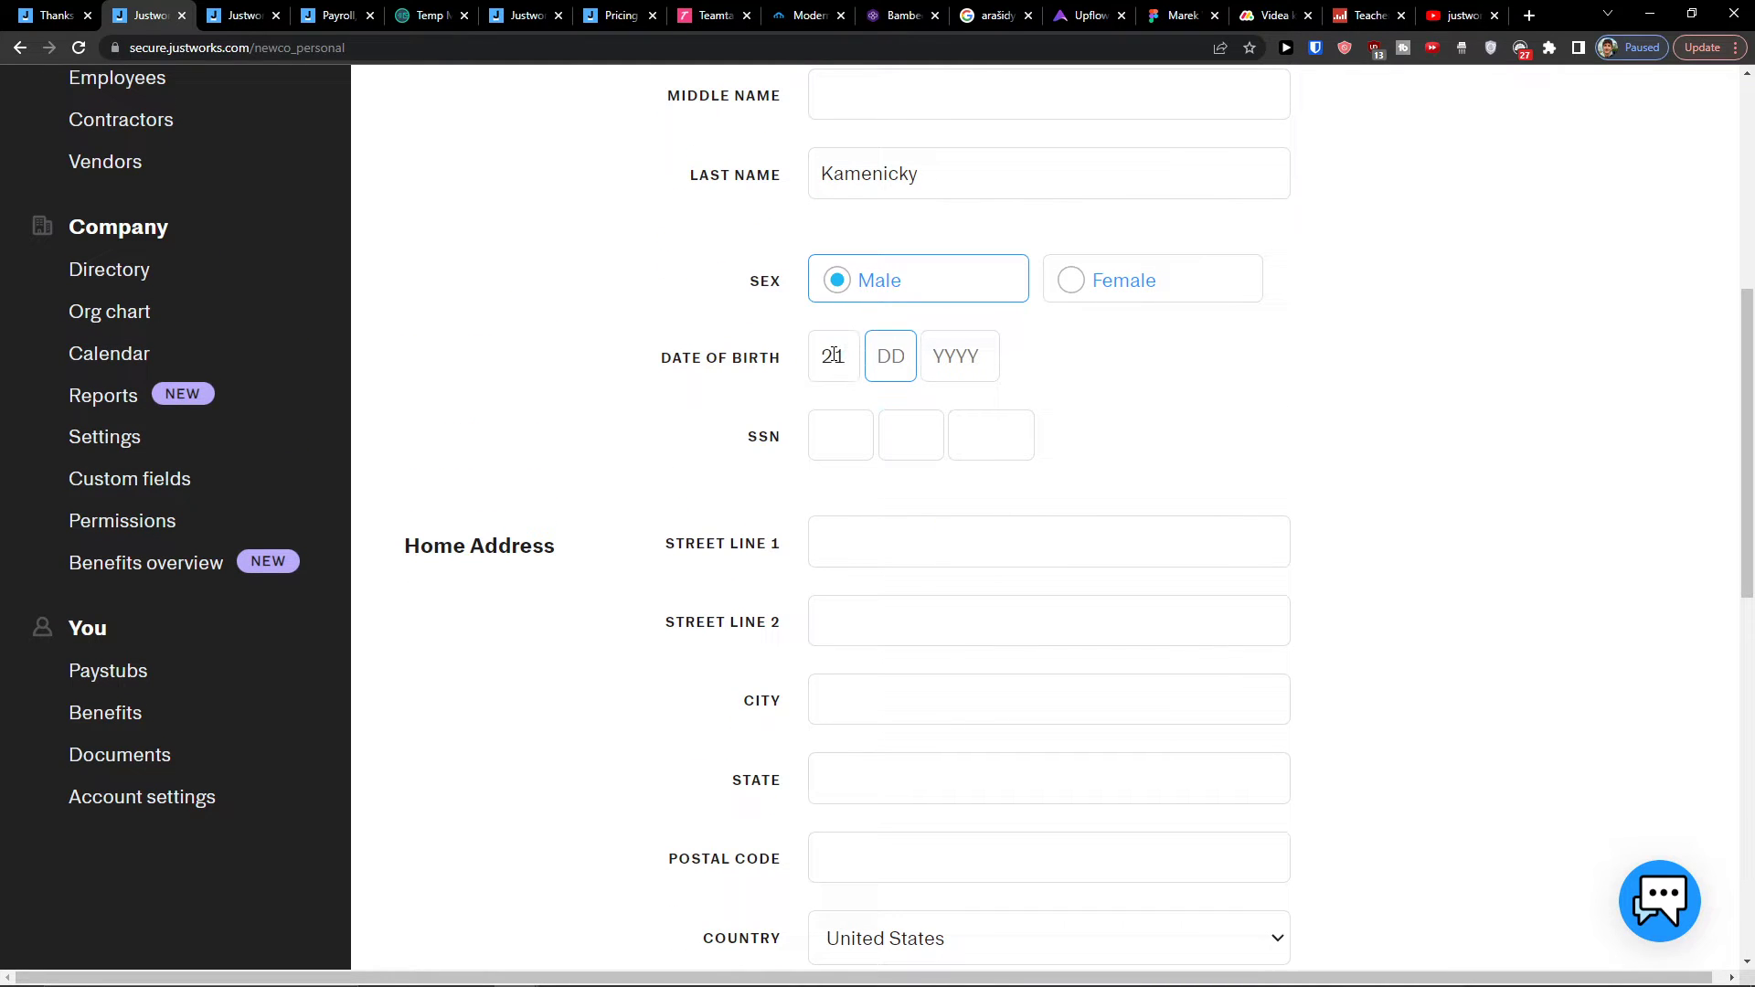
click(835, 356)
text(08)
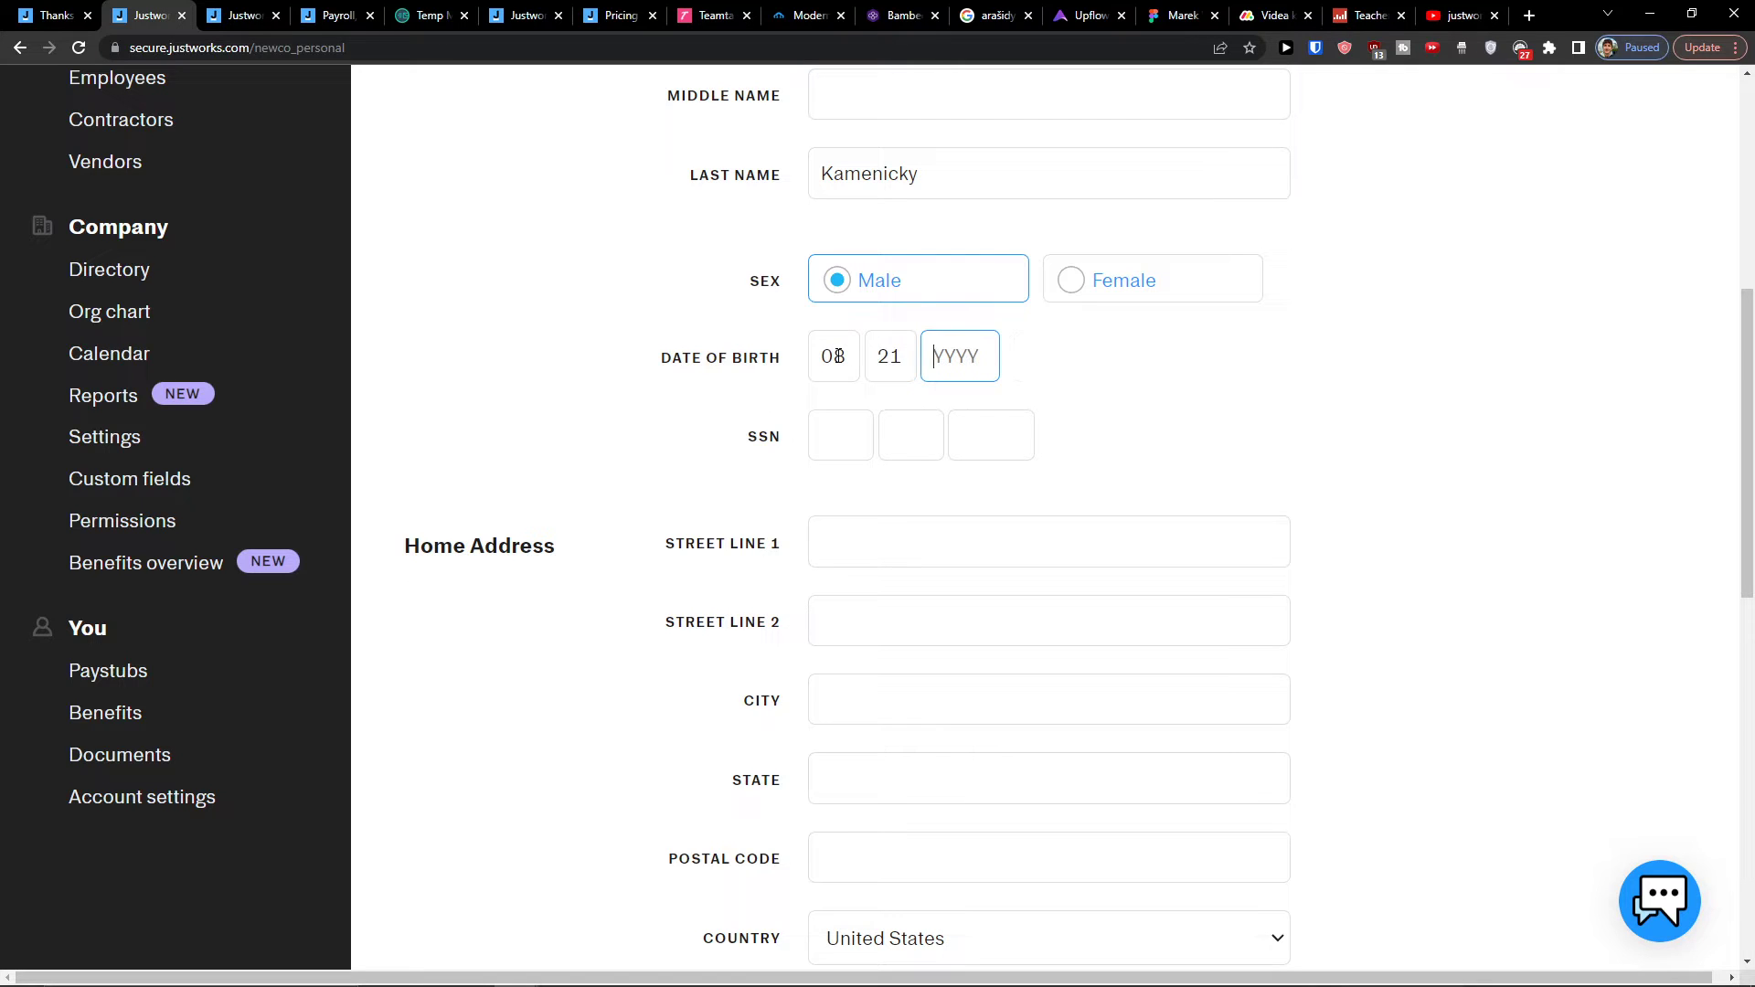
Step: Enter the home address: street, city Levice, state Bratislava, country Slovakia
click(836, 529)
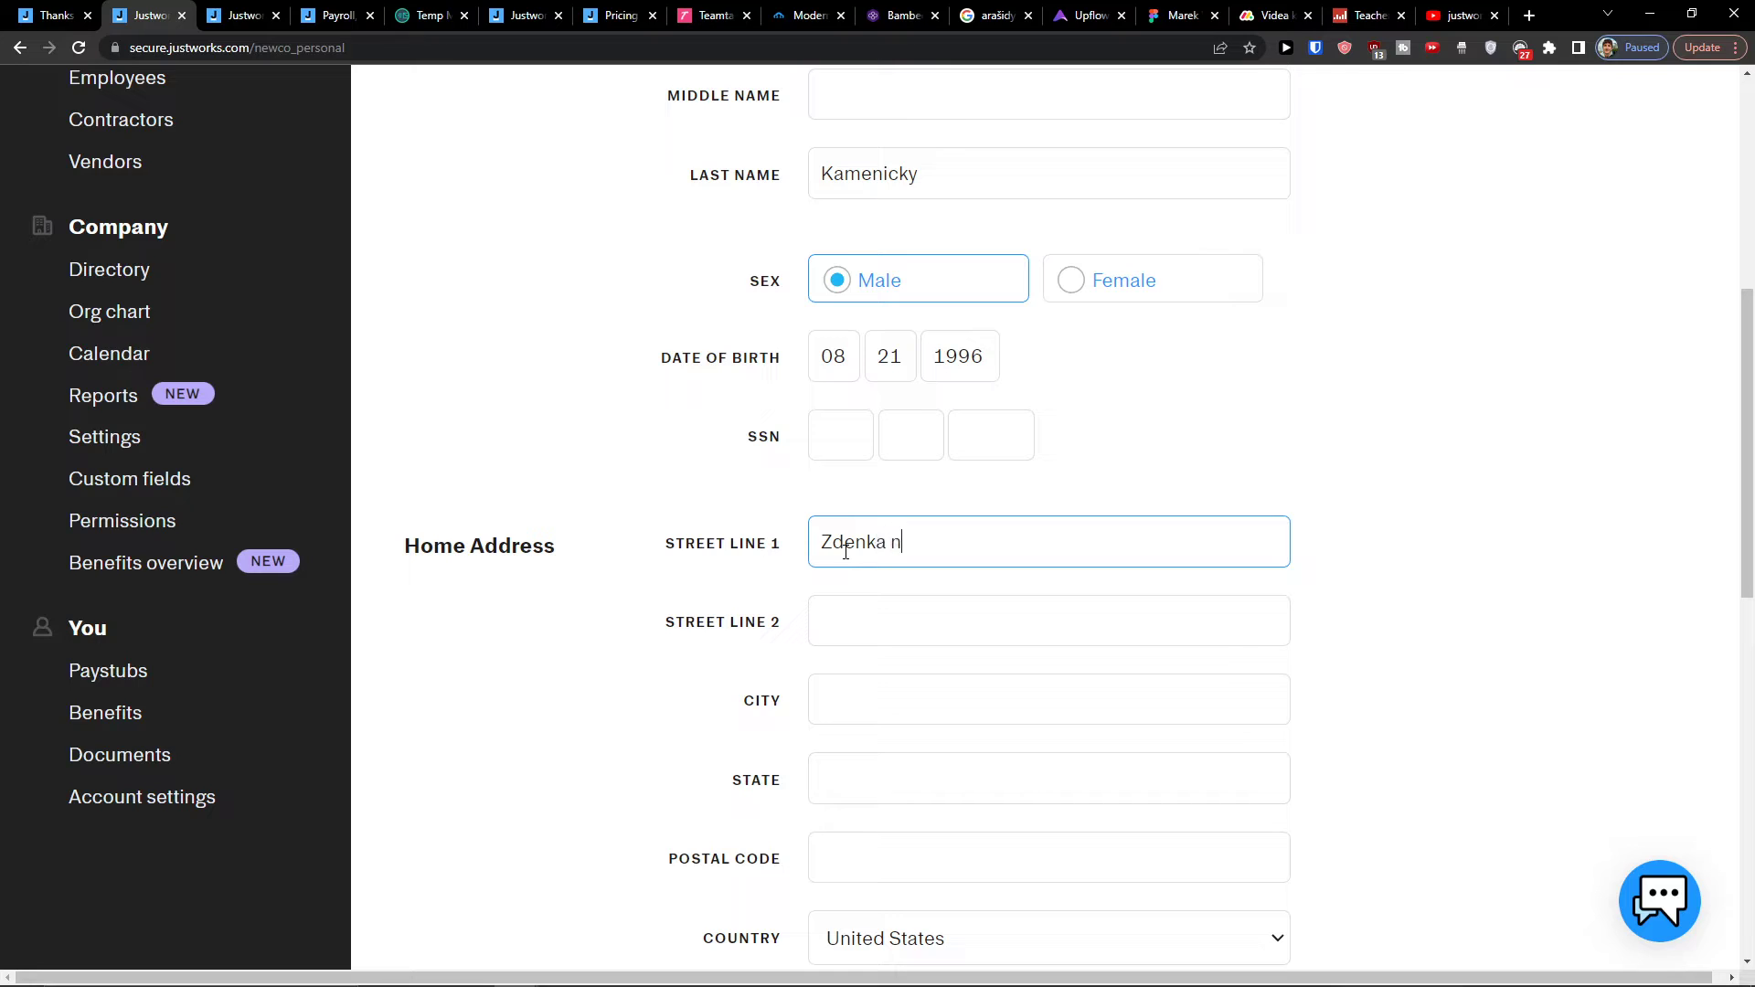
key(Tab)
key(Tab)
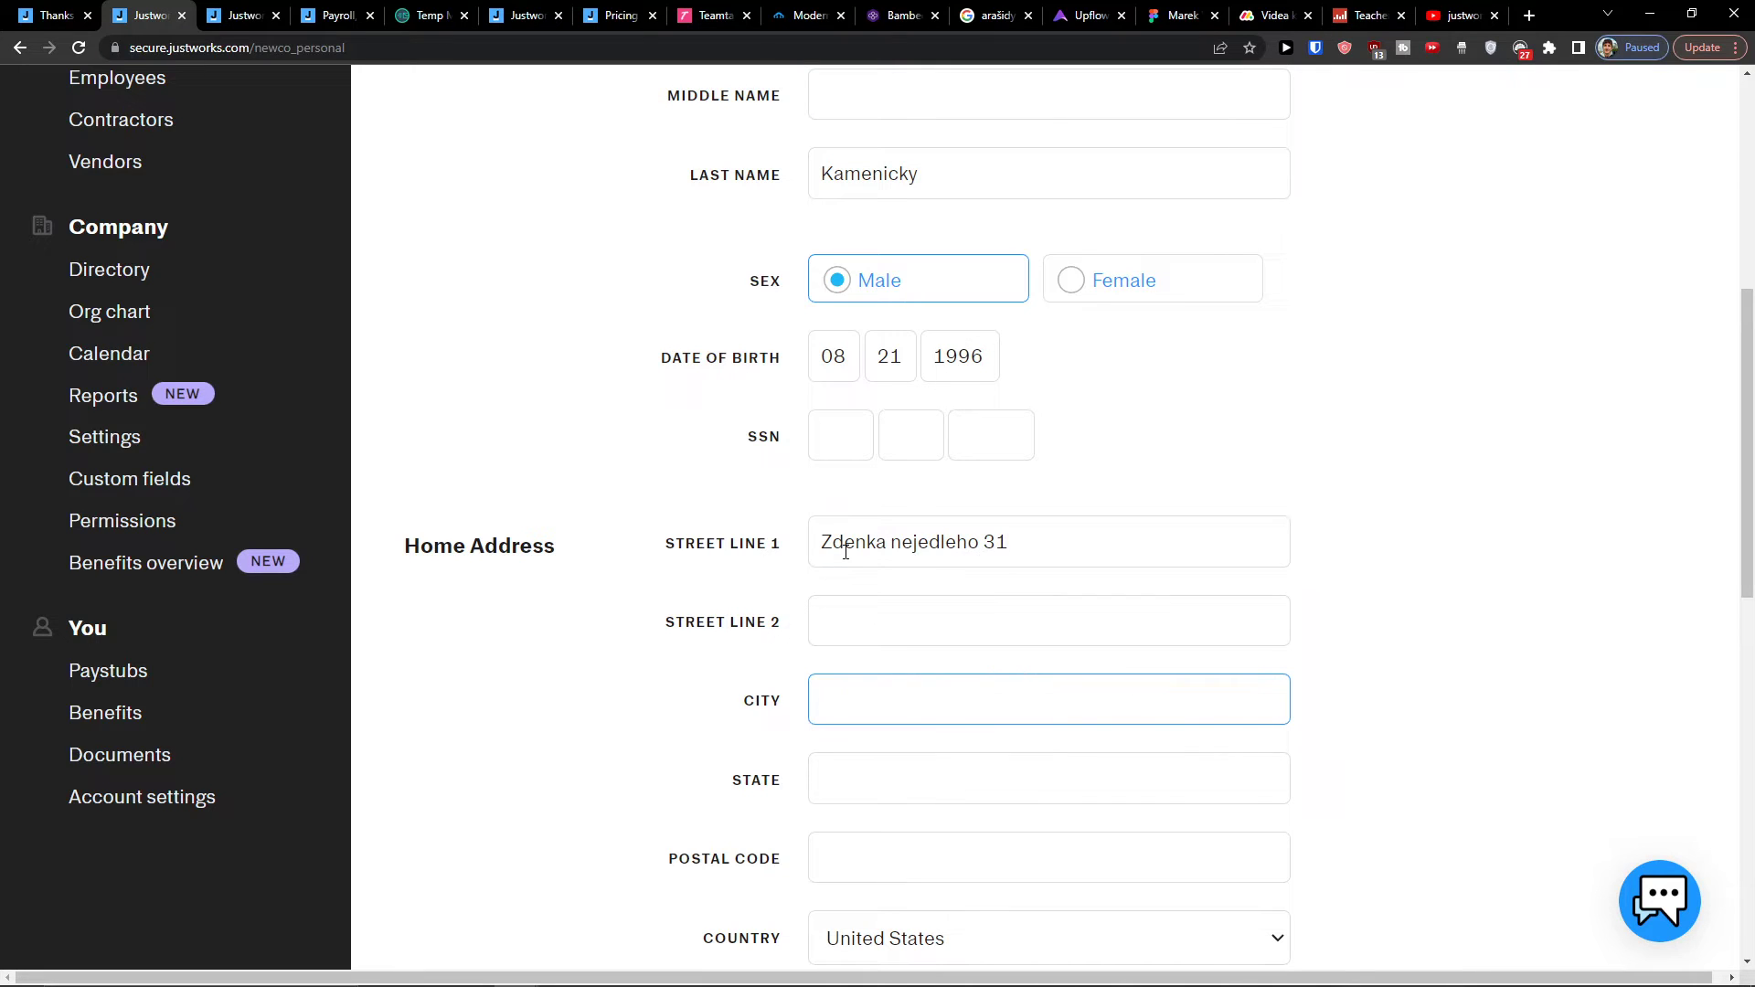
text(Levice)
key(Tab)
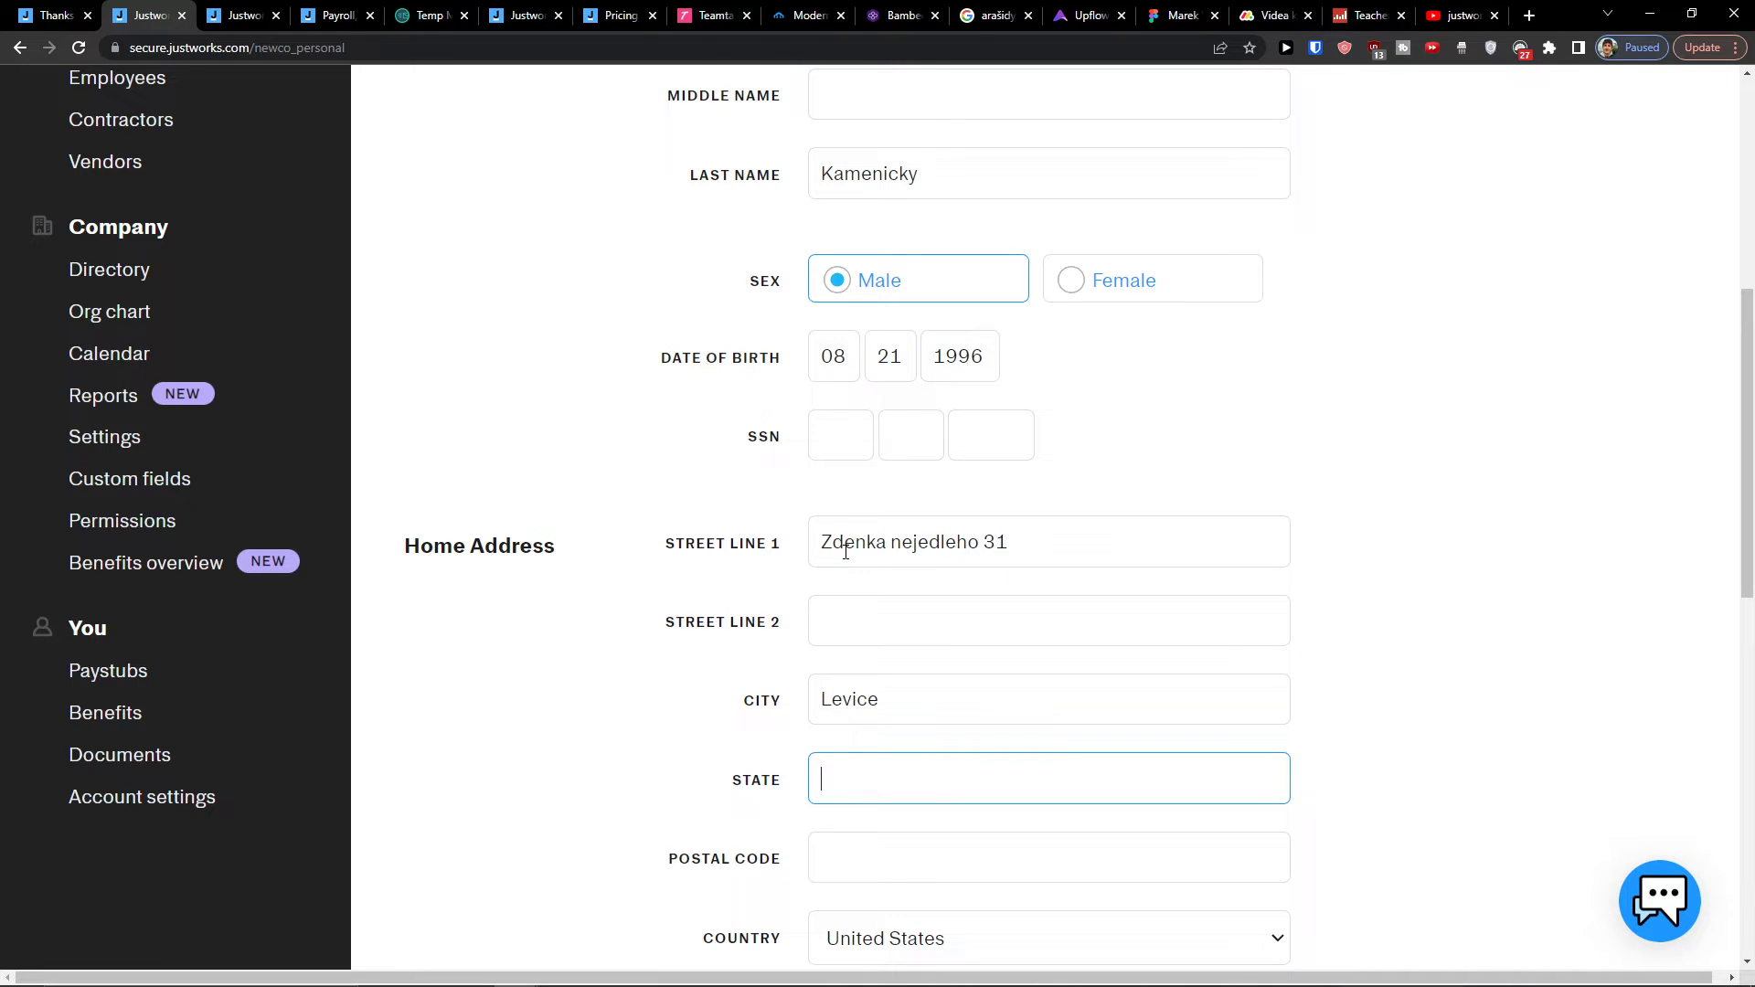
text(Bratislava)
key(Tab)
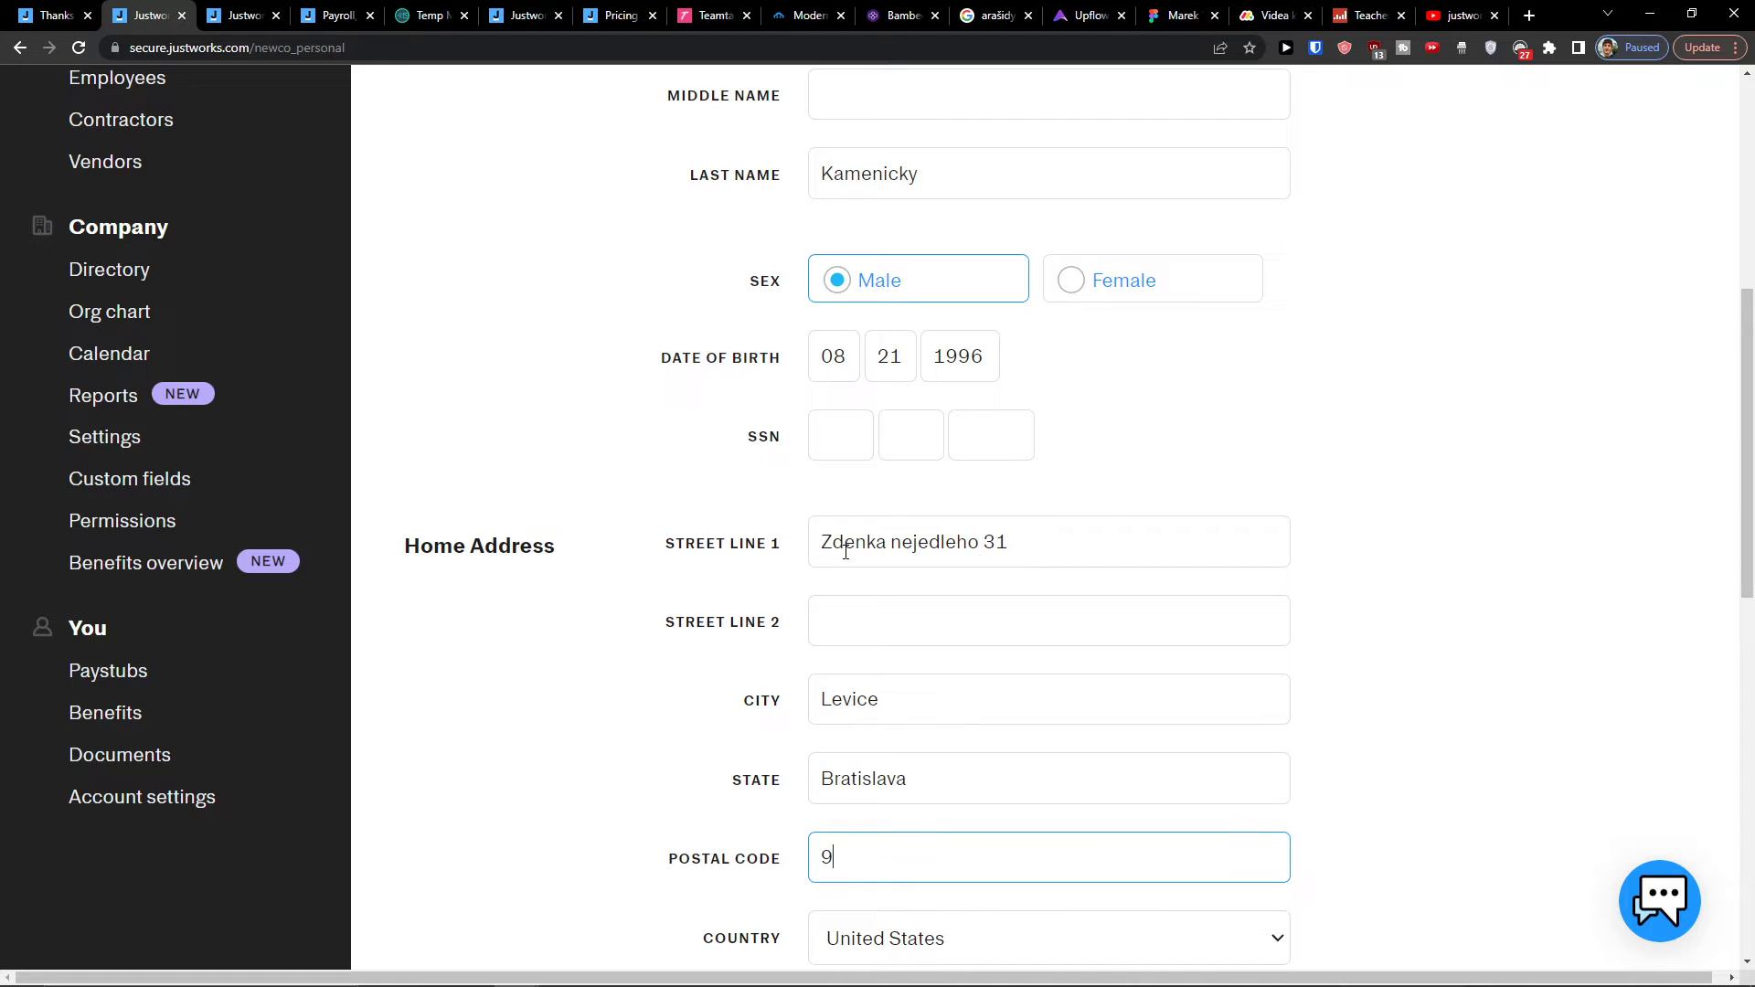
scroll(869, 585, down, 4)
click(879, 590)
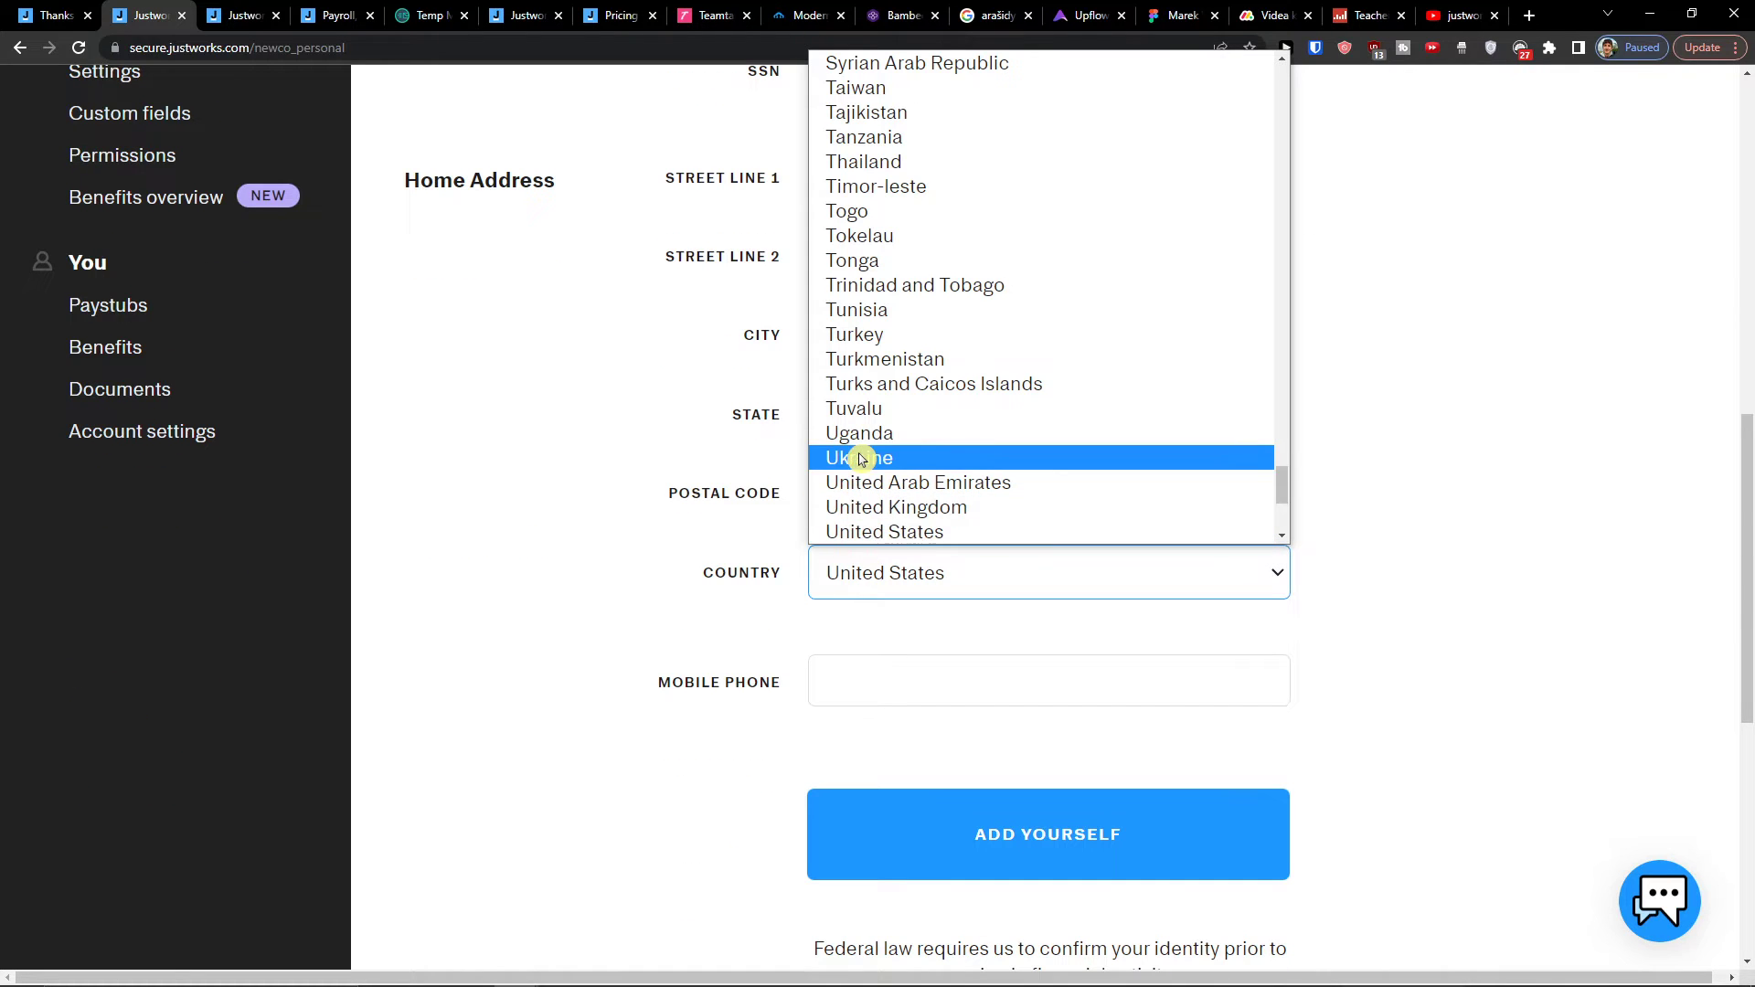
key(s)
key(Down)
key(Down)
key(Down)
key(Down)
key(Down)
key(Down)
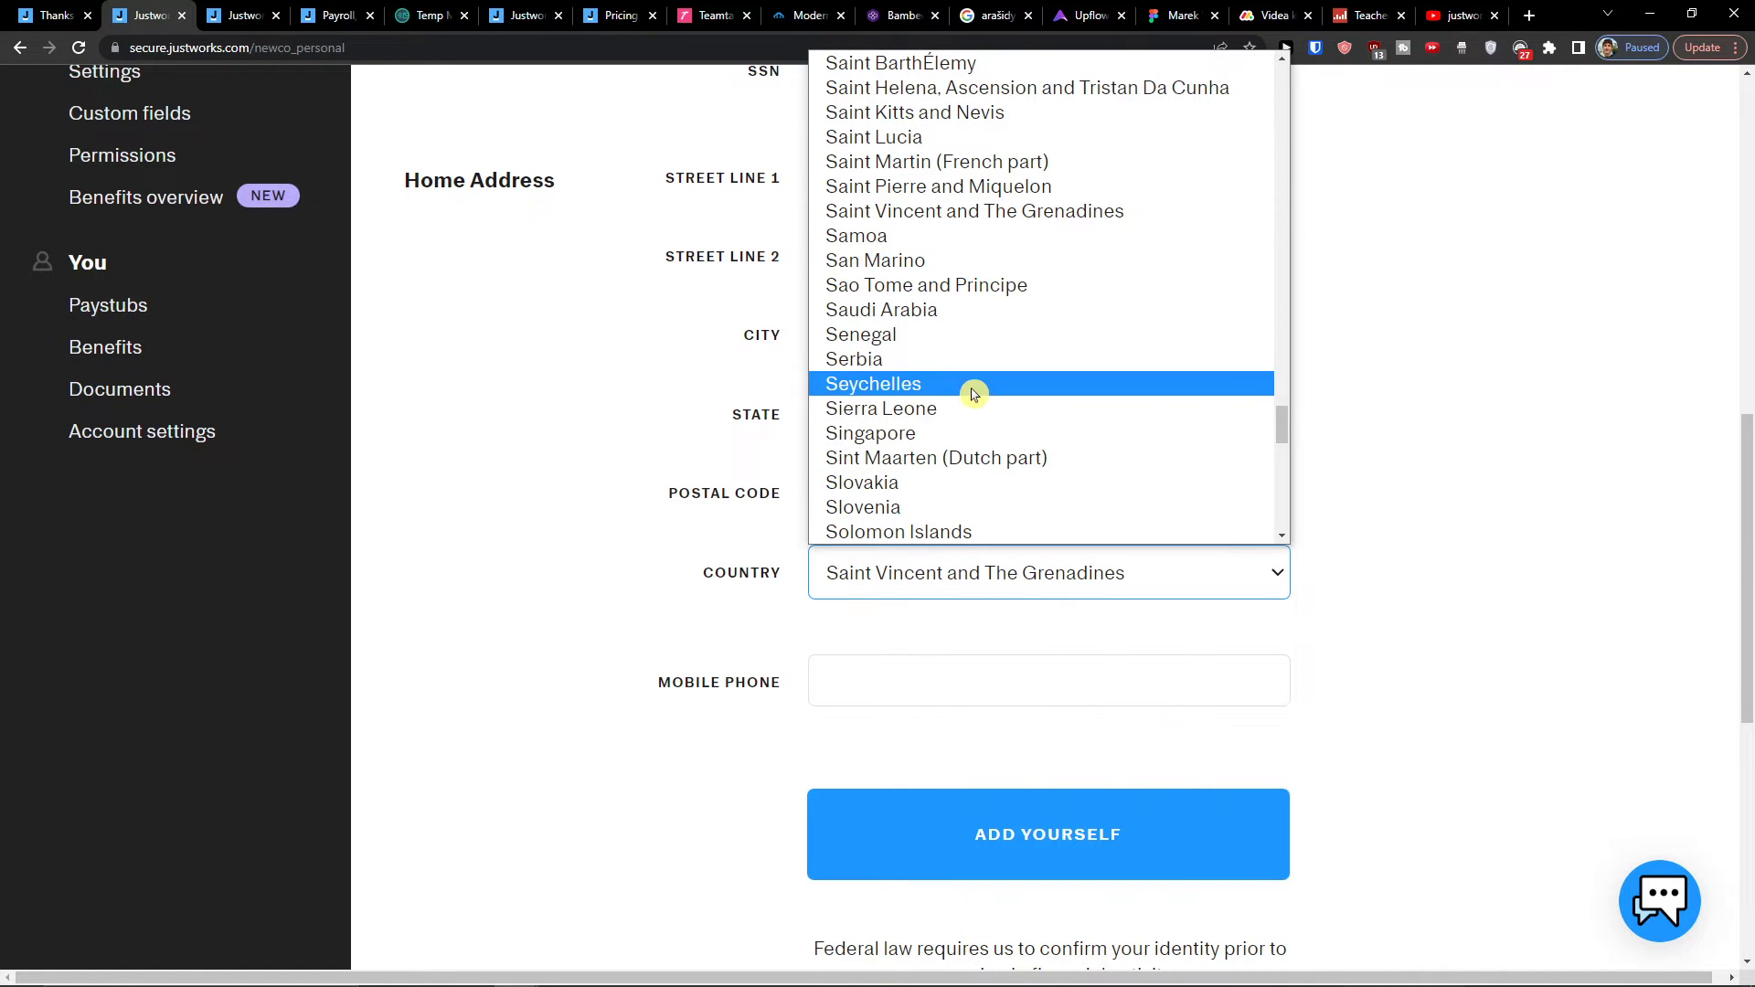
click(941, 478)
click(933, 809)
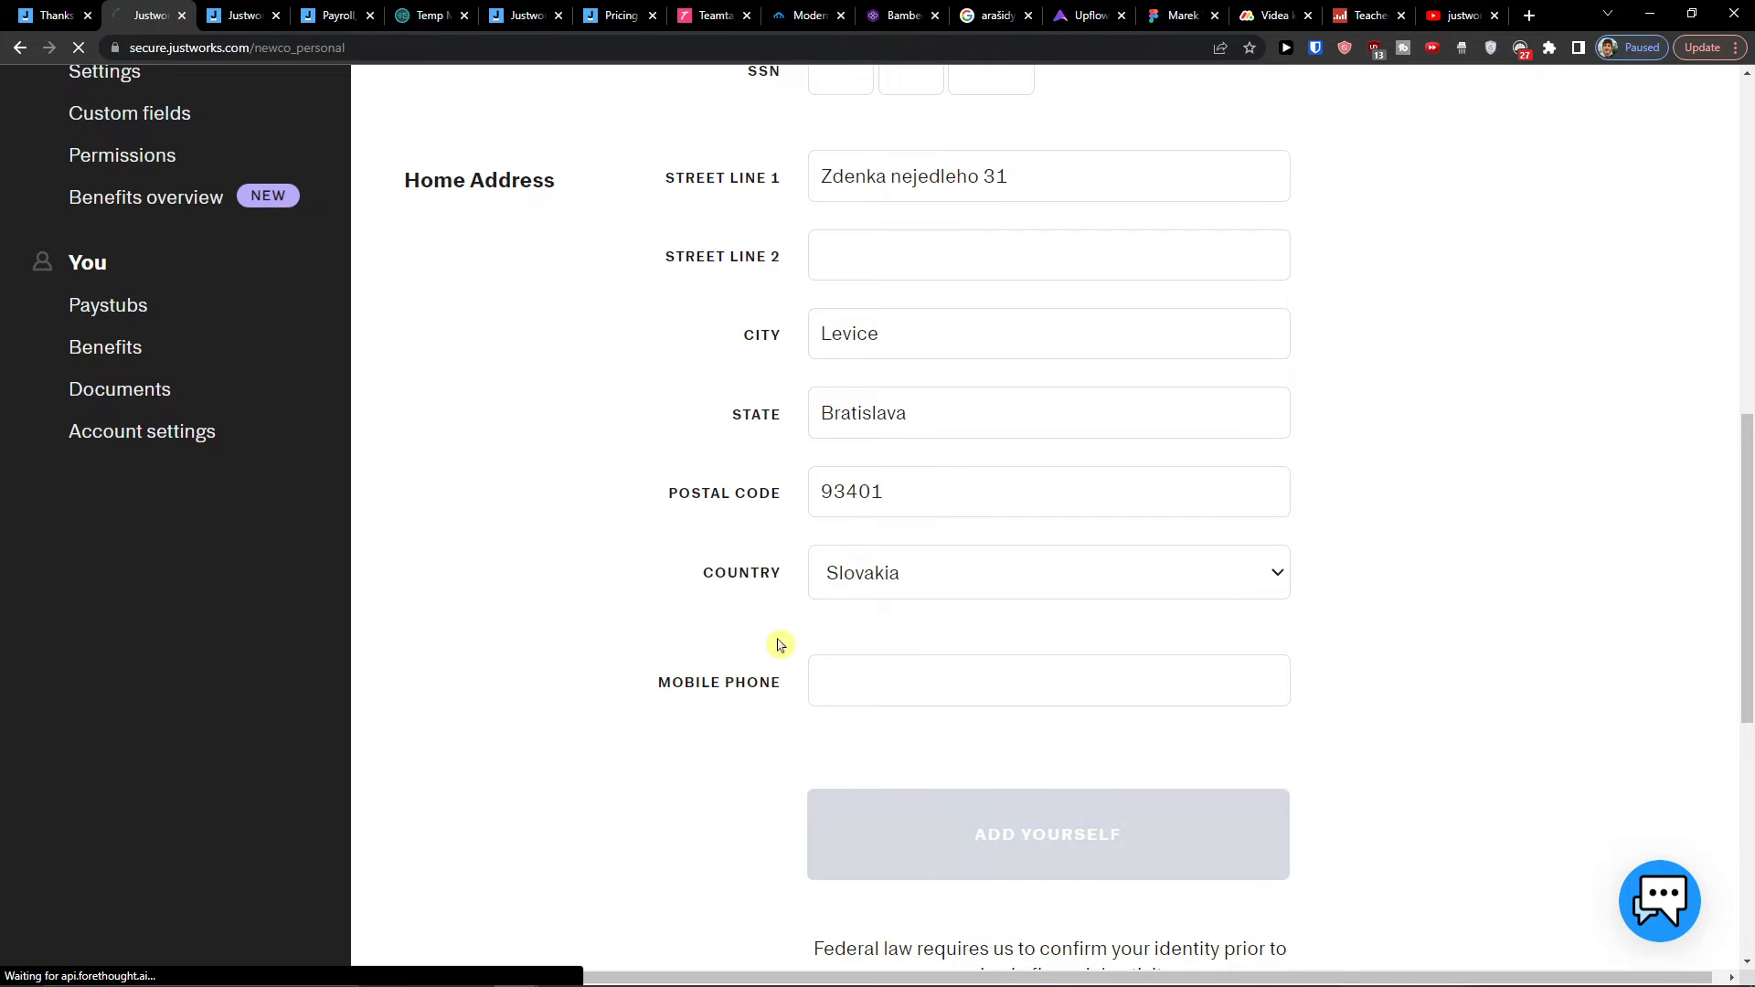
Step: Enter the SSN and mobile phone number, then submit with Add Yourself
scroll(727, 531, down, 1)
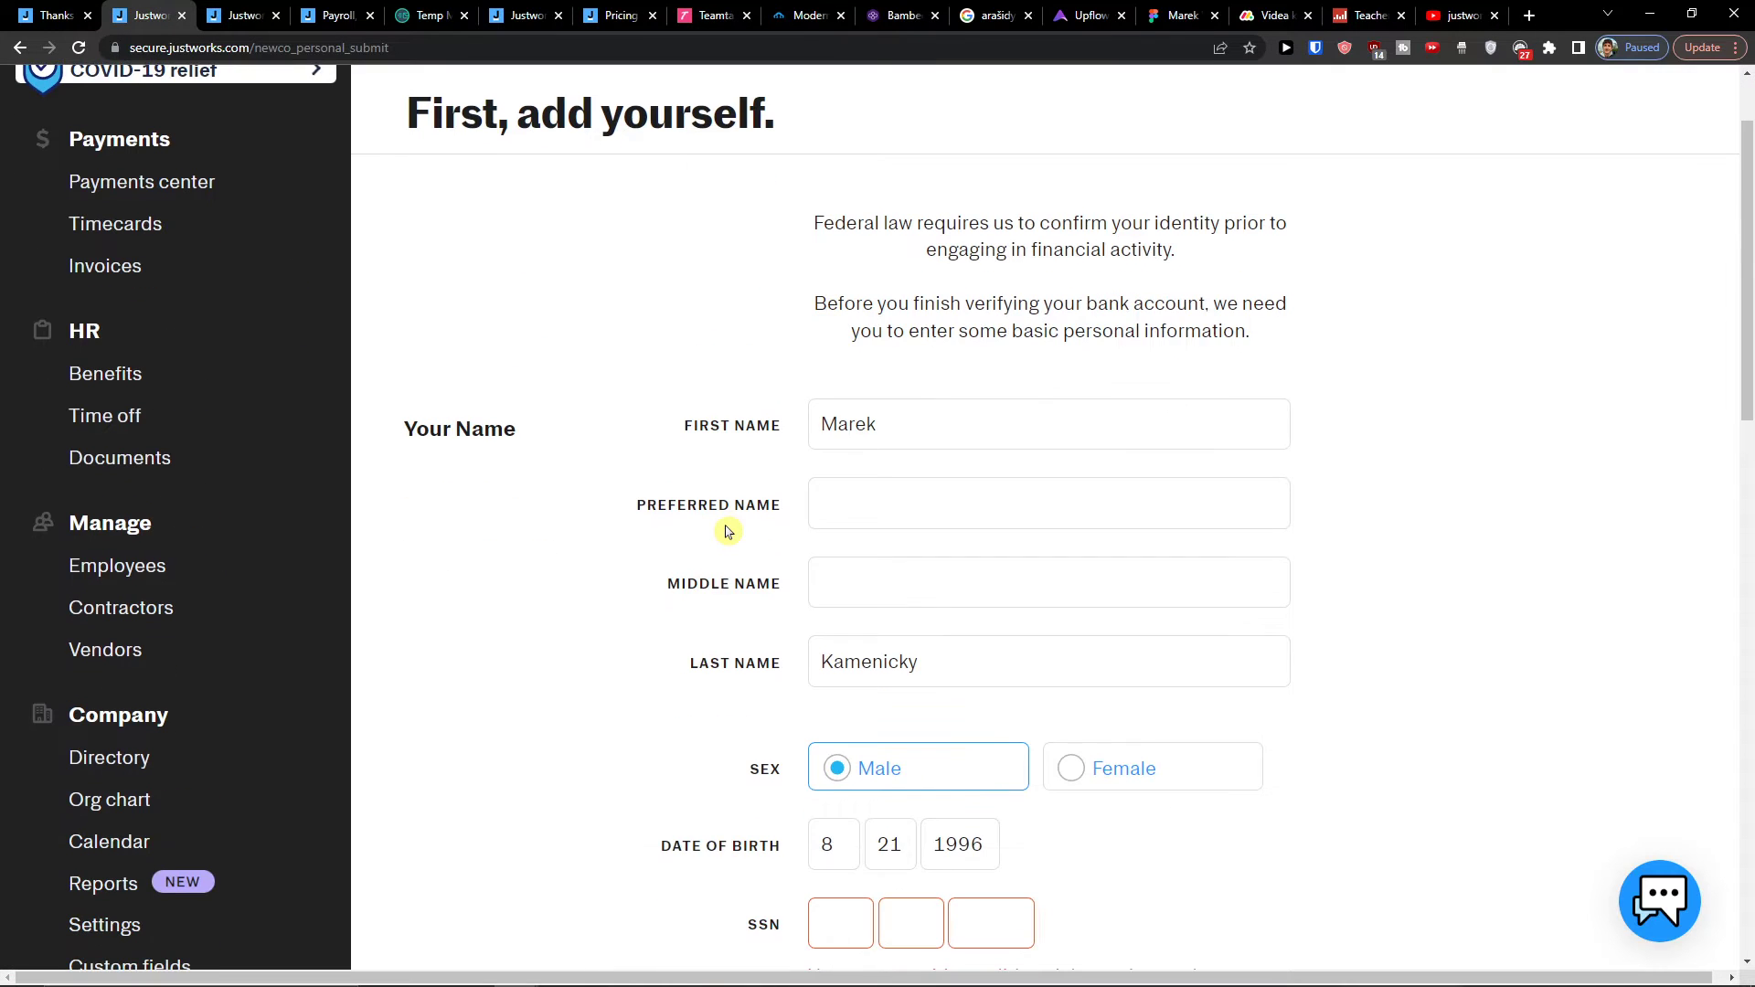
scroll(727, 532, down, 2)
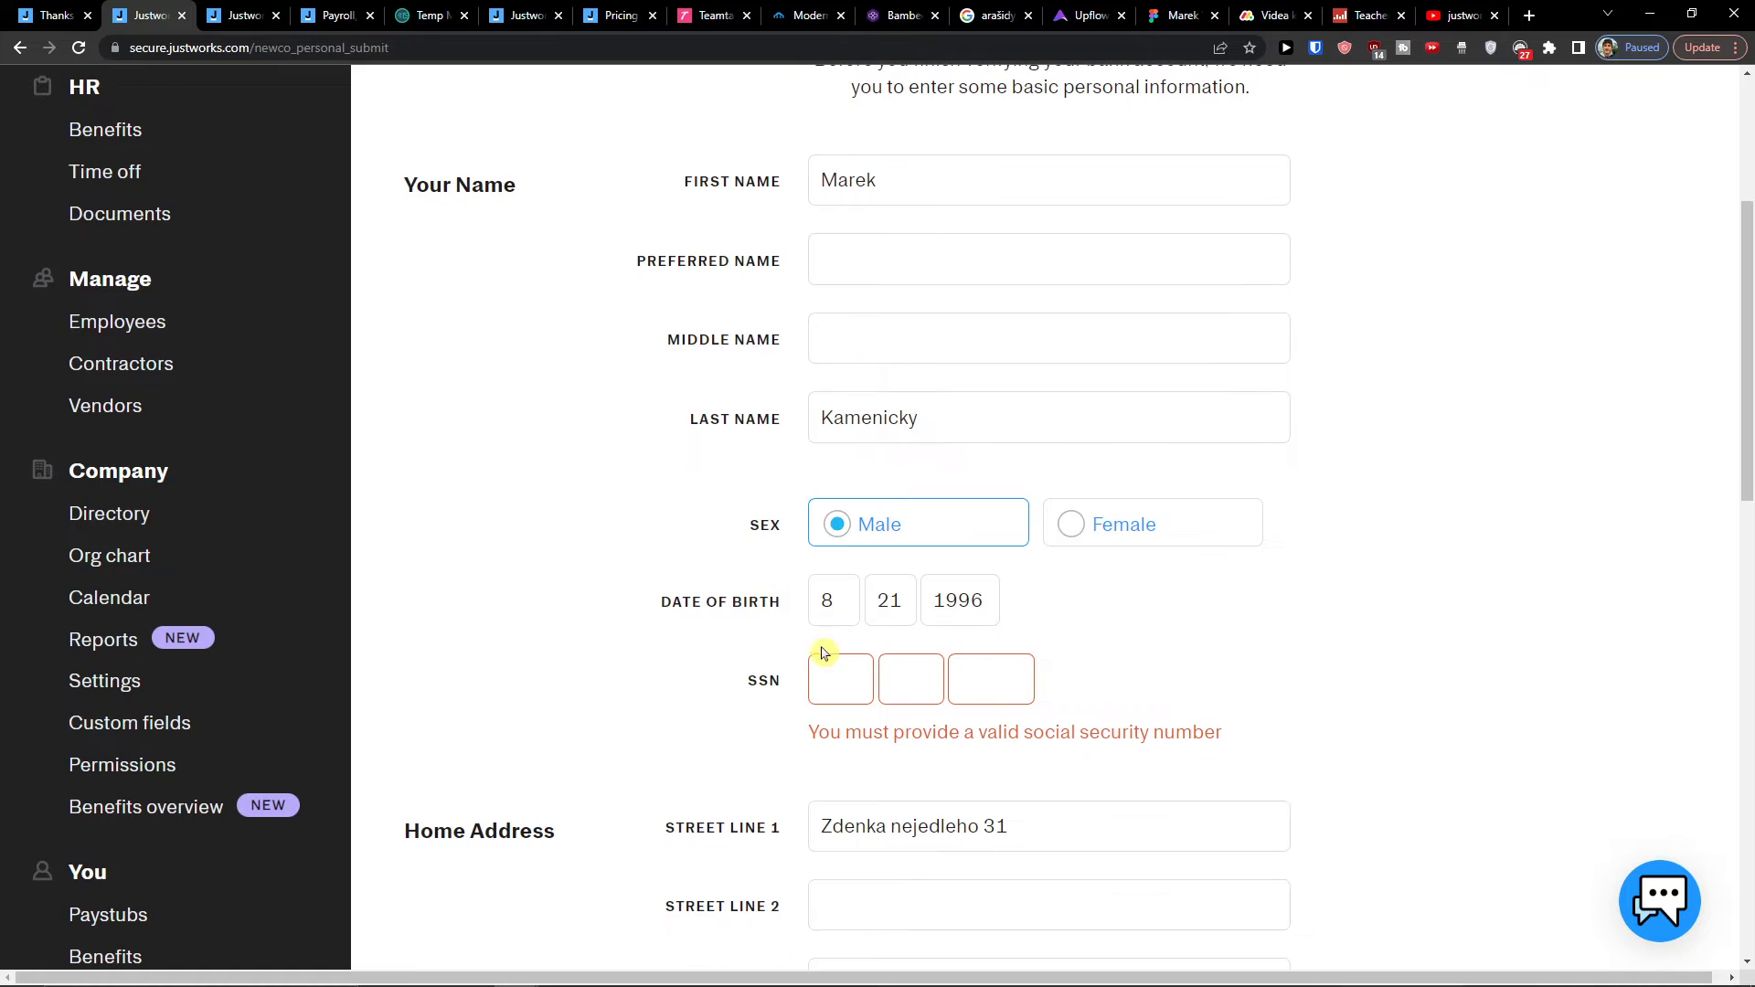
text(12)
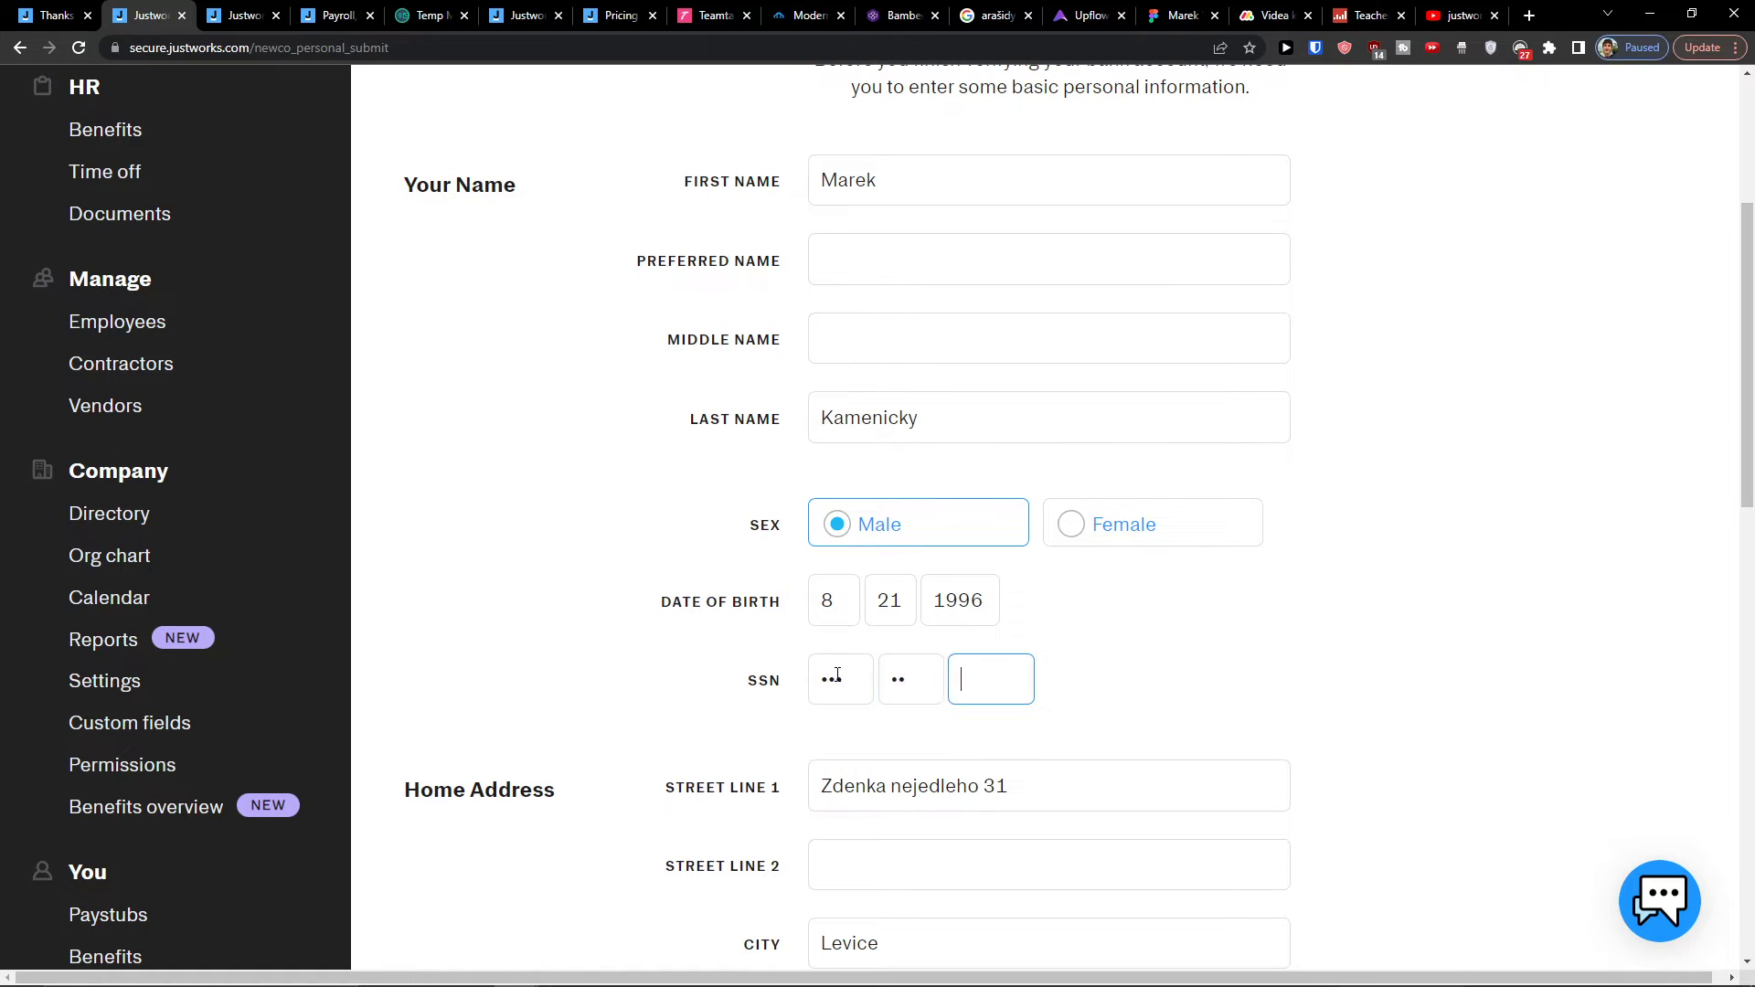
scroll(839, 679, down, 7)
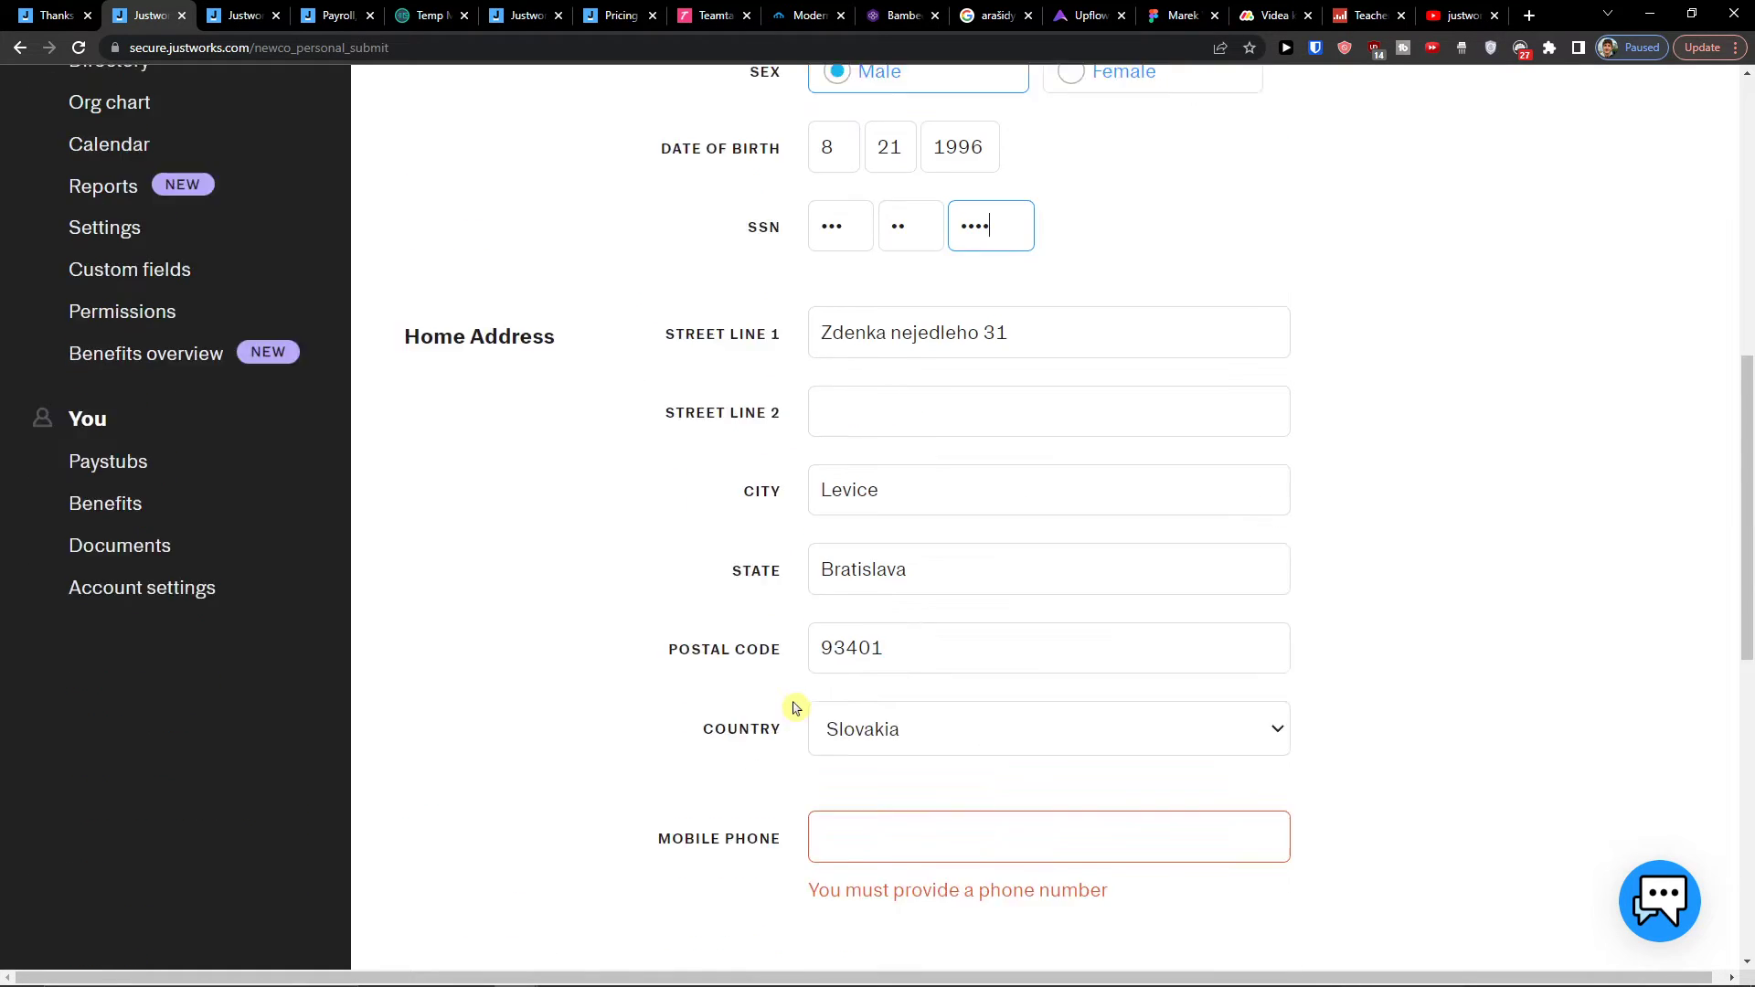
click(854, 445)
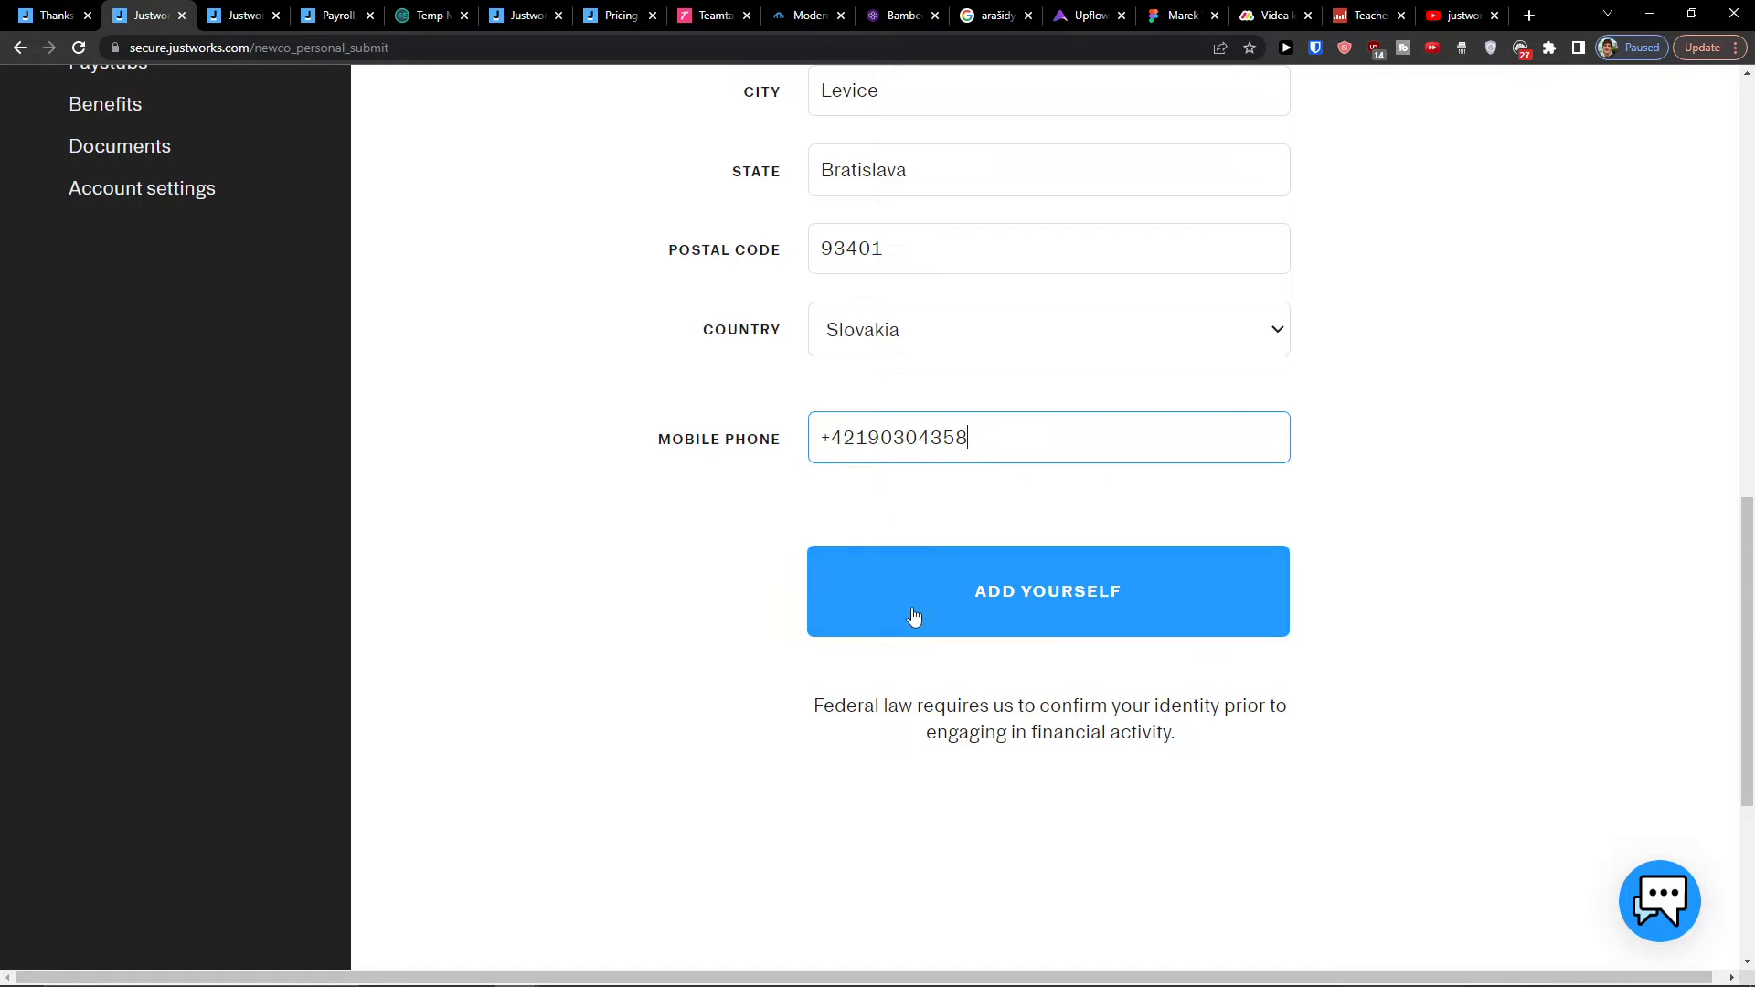
click(914, 617)
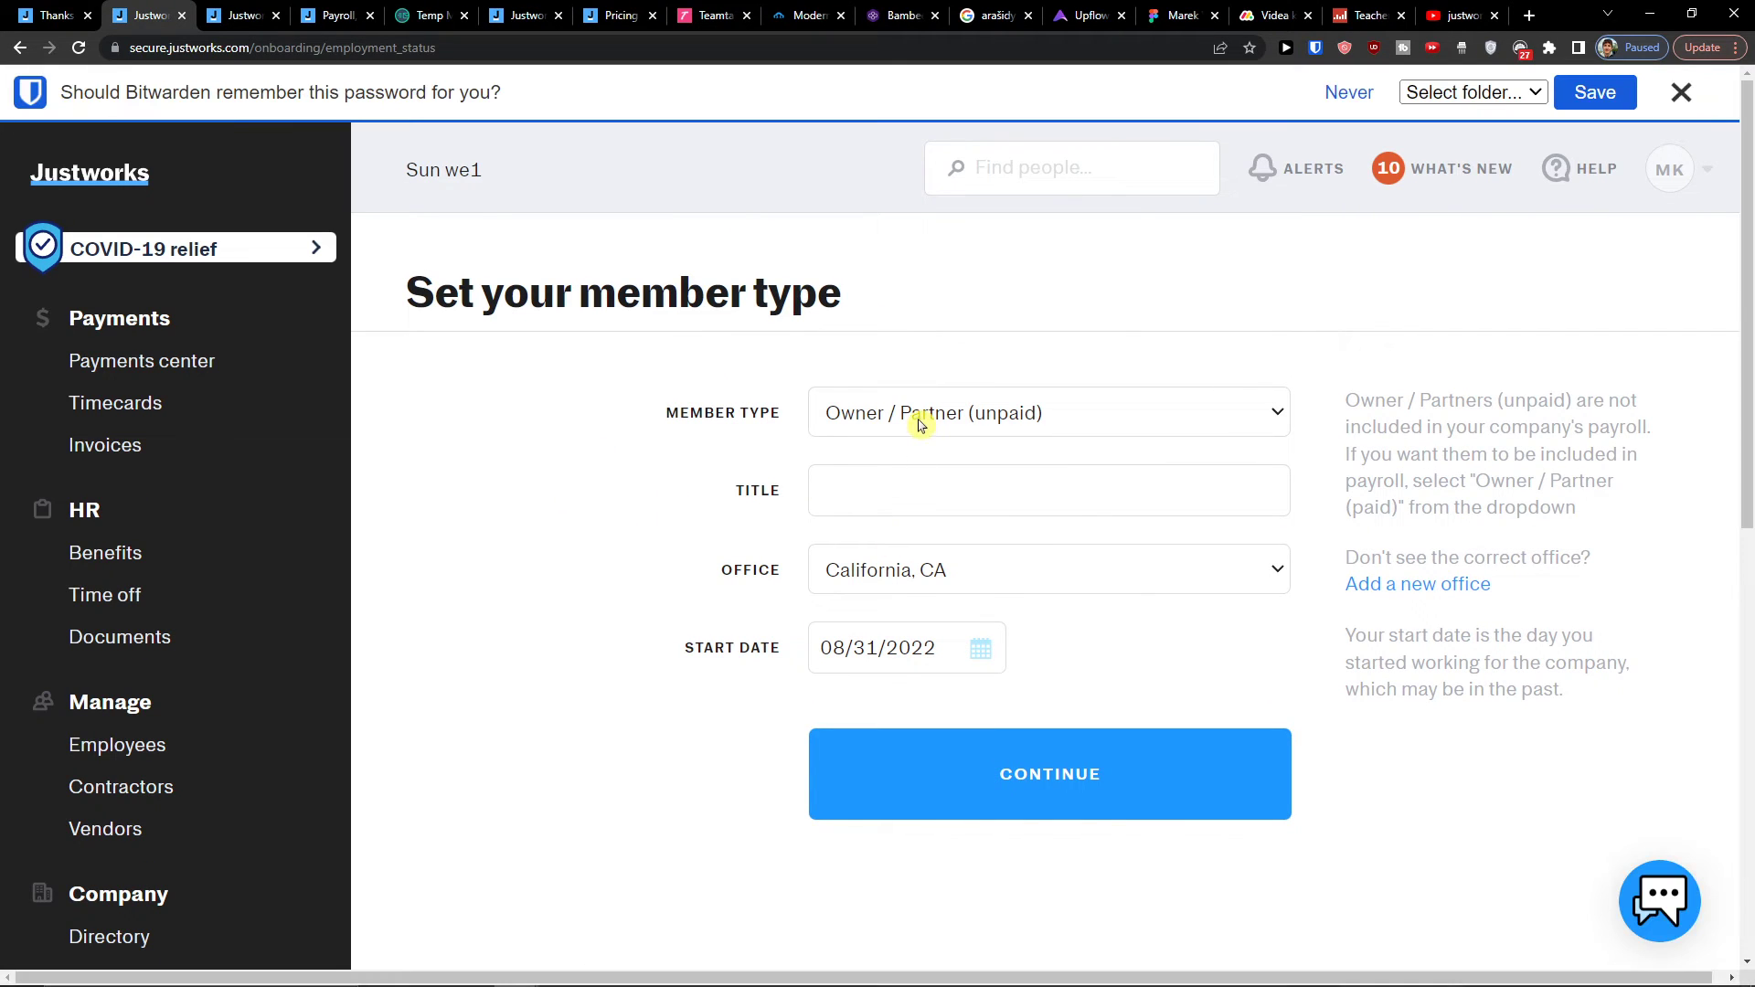
Step: Choose Owner / Partner (unpaid) as member type, continue, and view the Invoices page
click(920, 425)
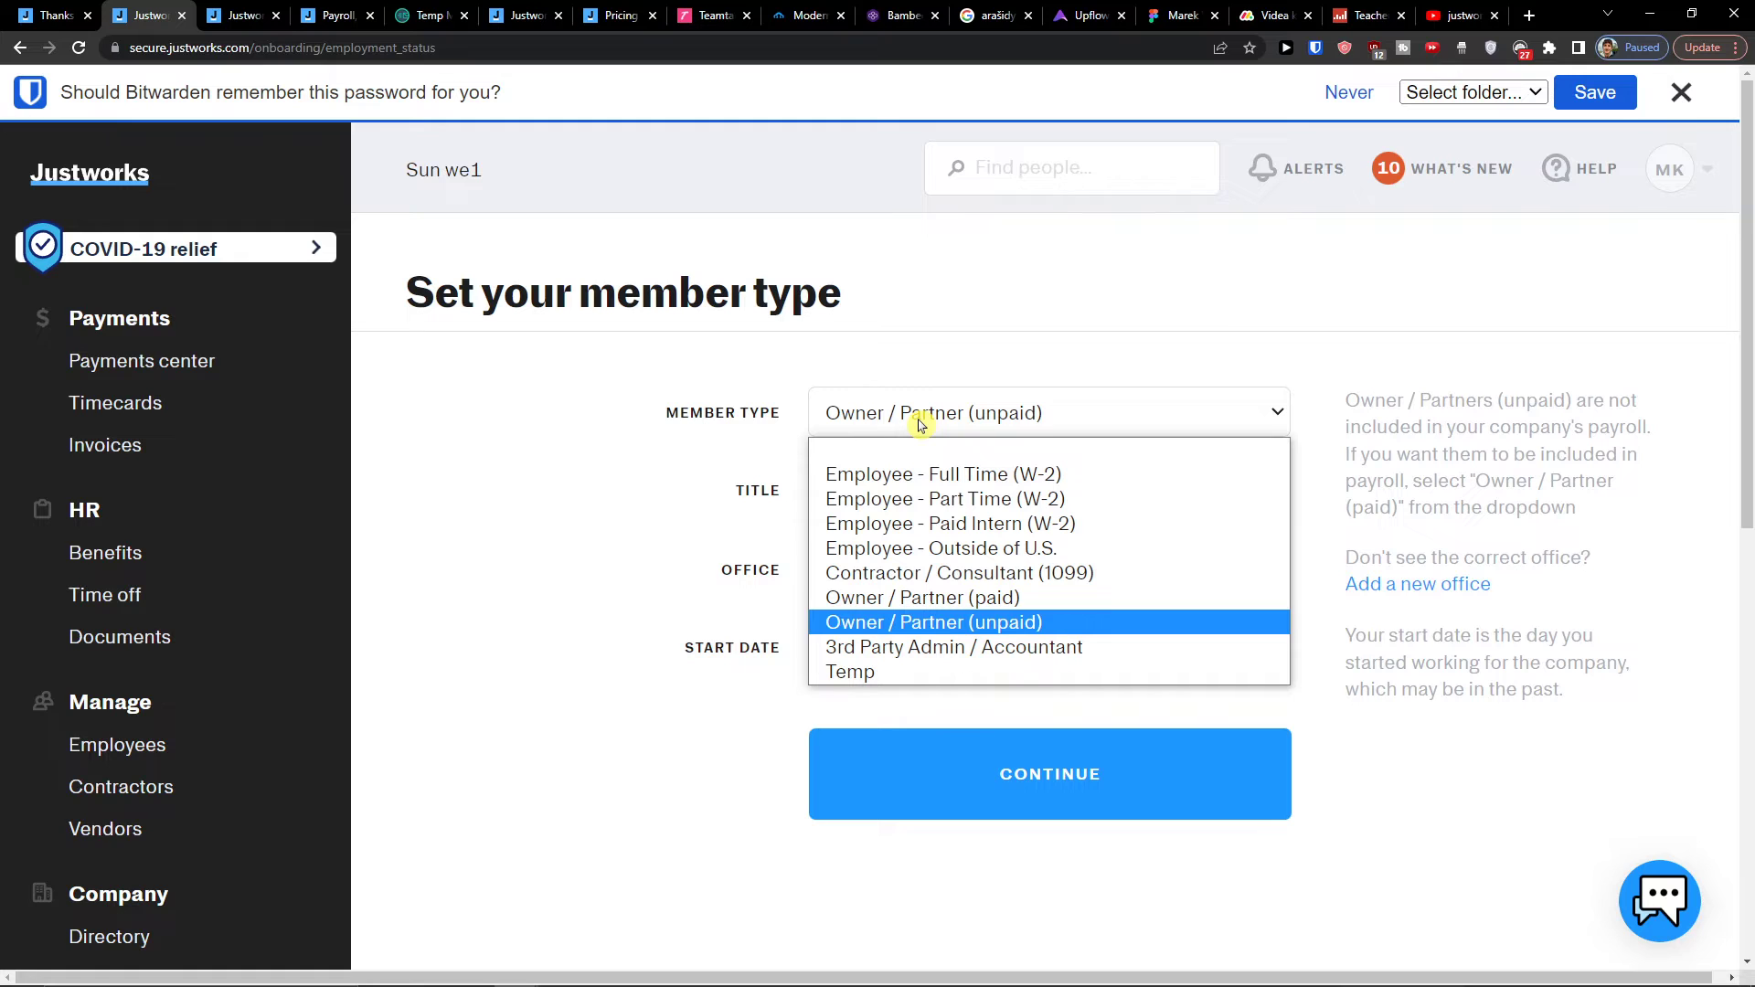
click(919, 599)
click(894, 416)
click(864, 615)
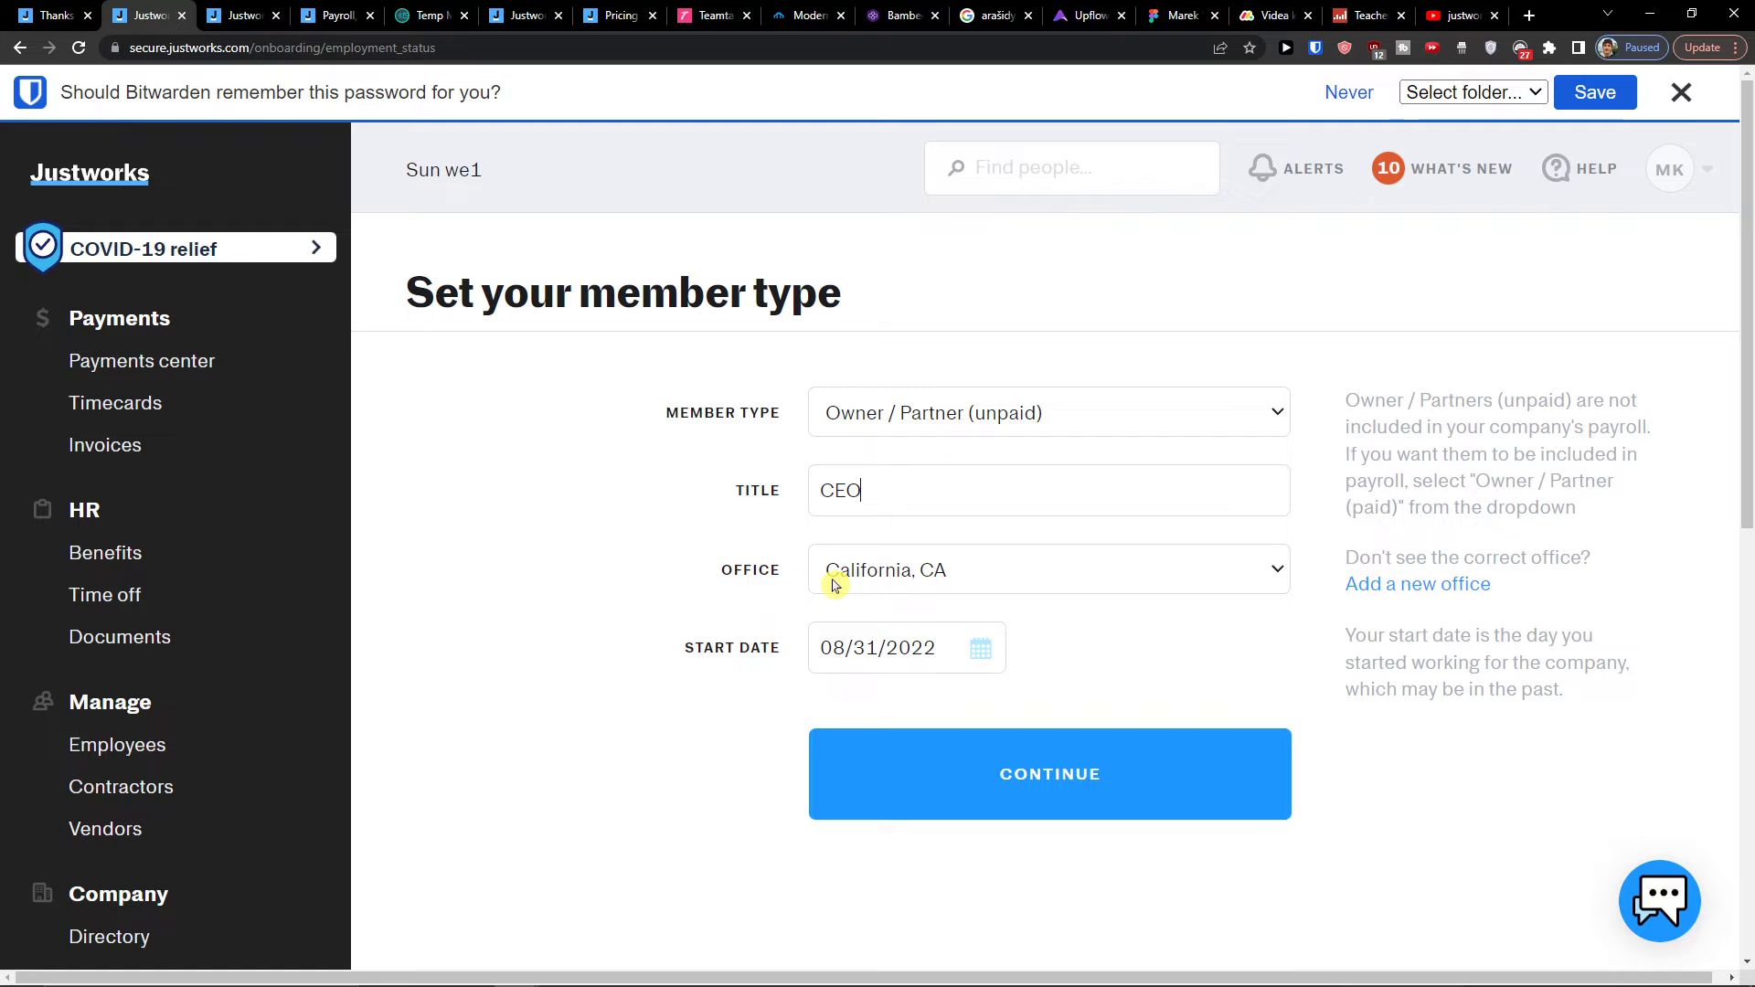
click(957, 760)
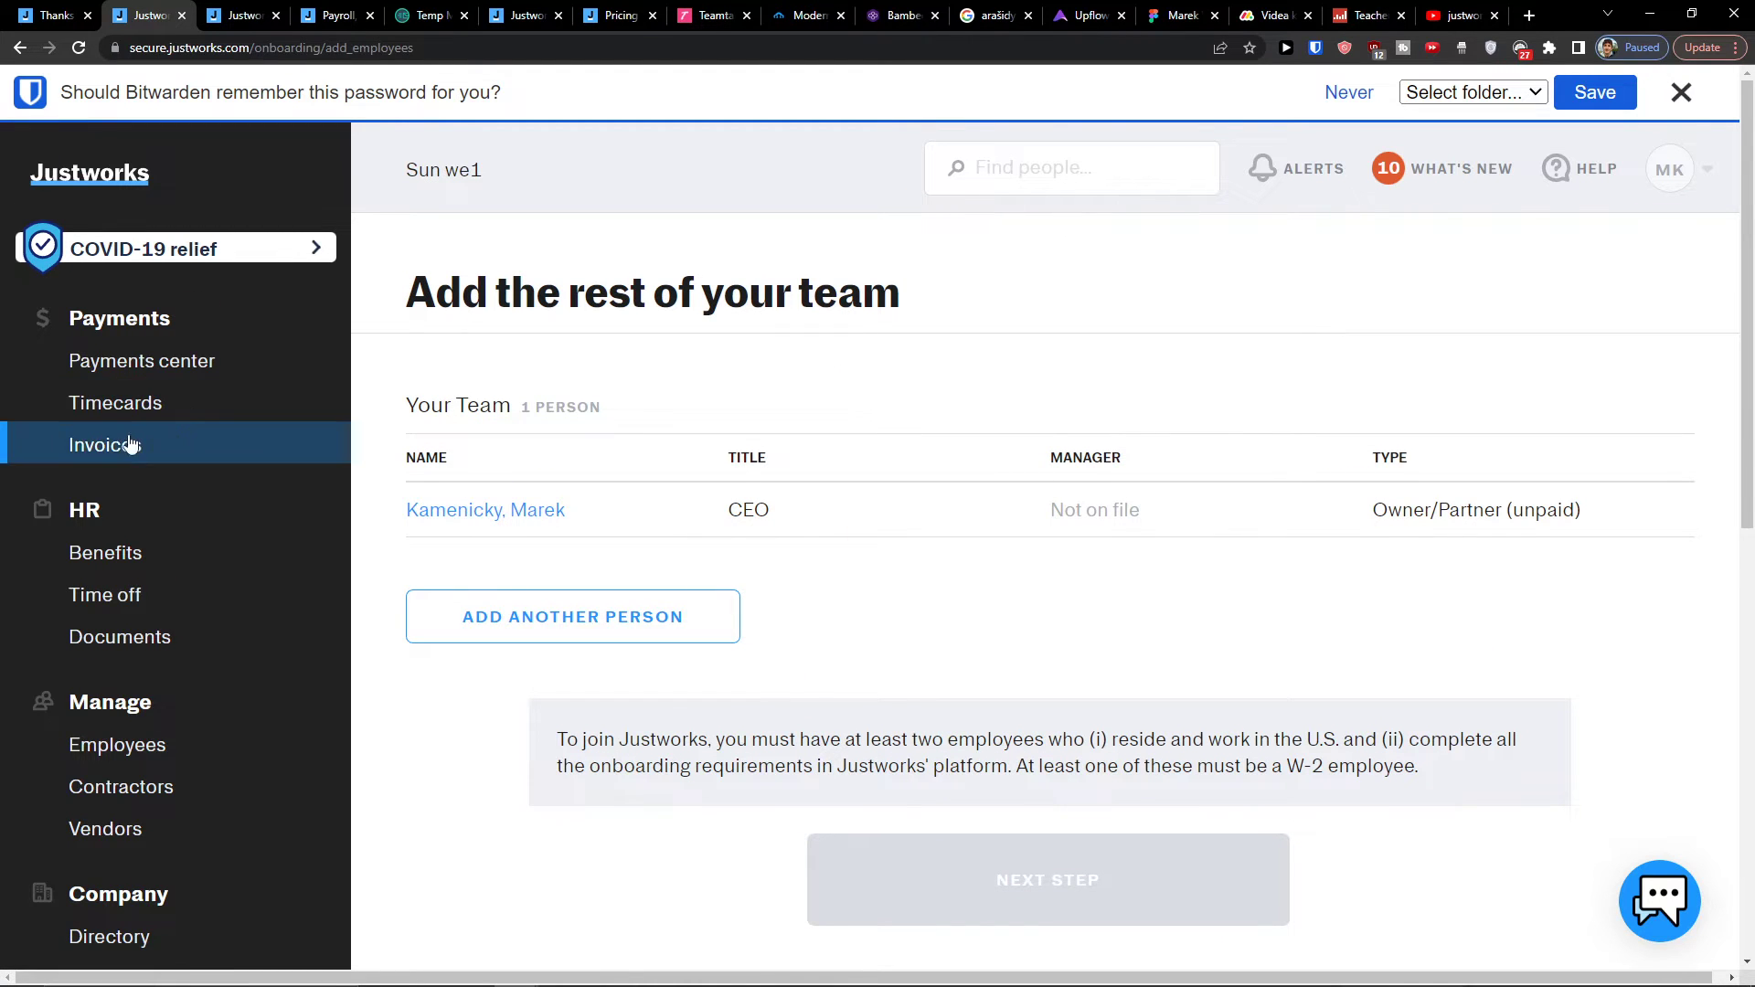
click(128, 444)
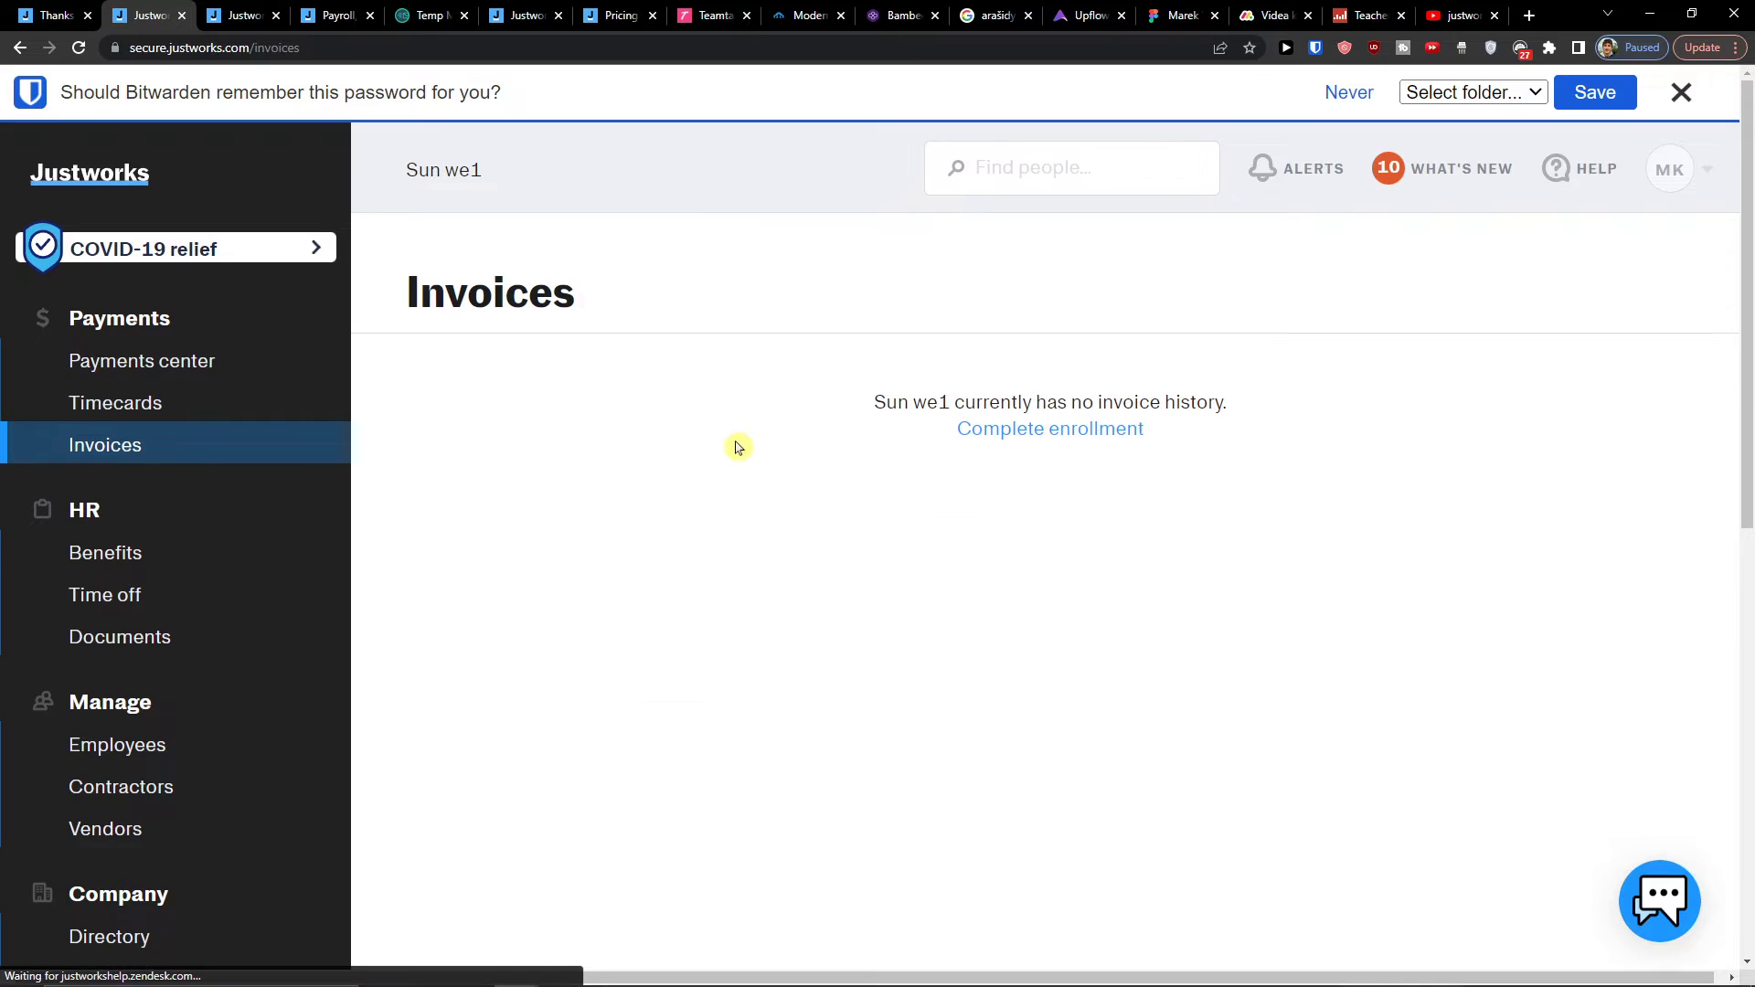
Step: Scroll through the enrollment checklist steps, including the benefits sign-up item
click(972, 426)
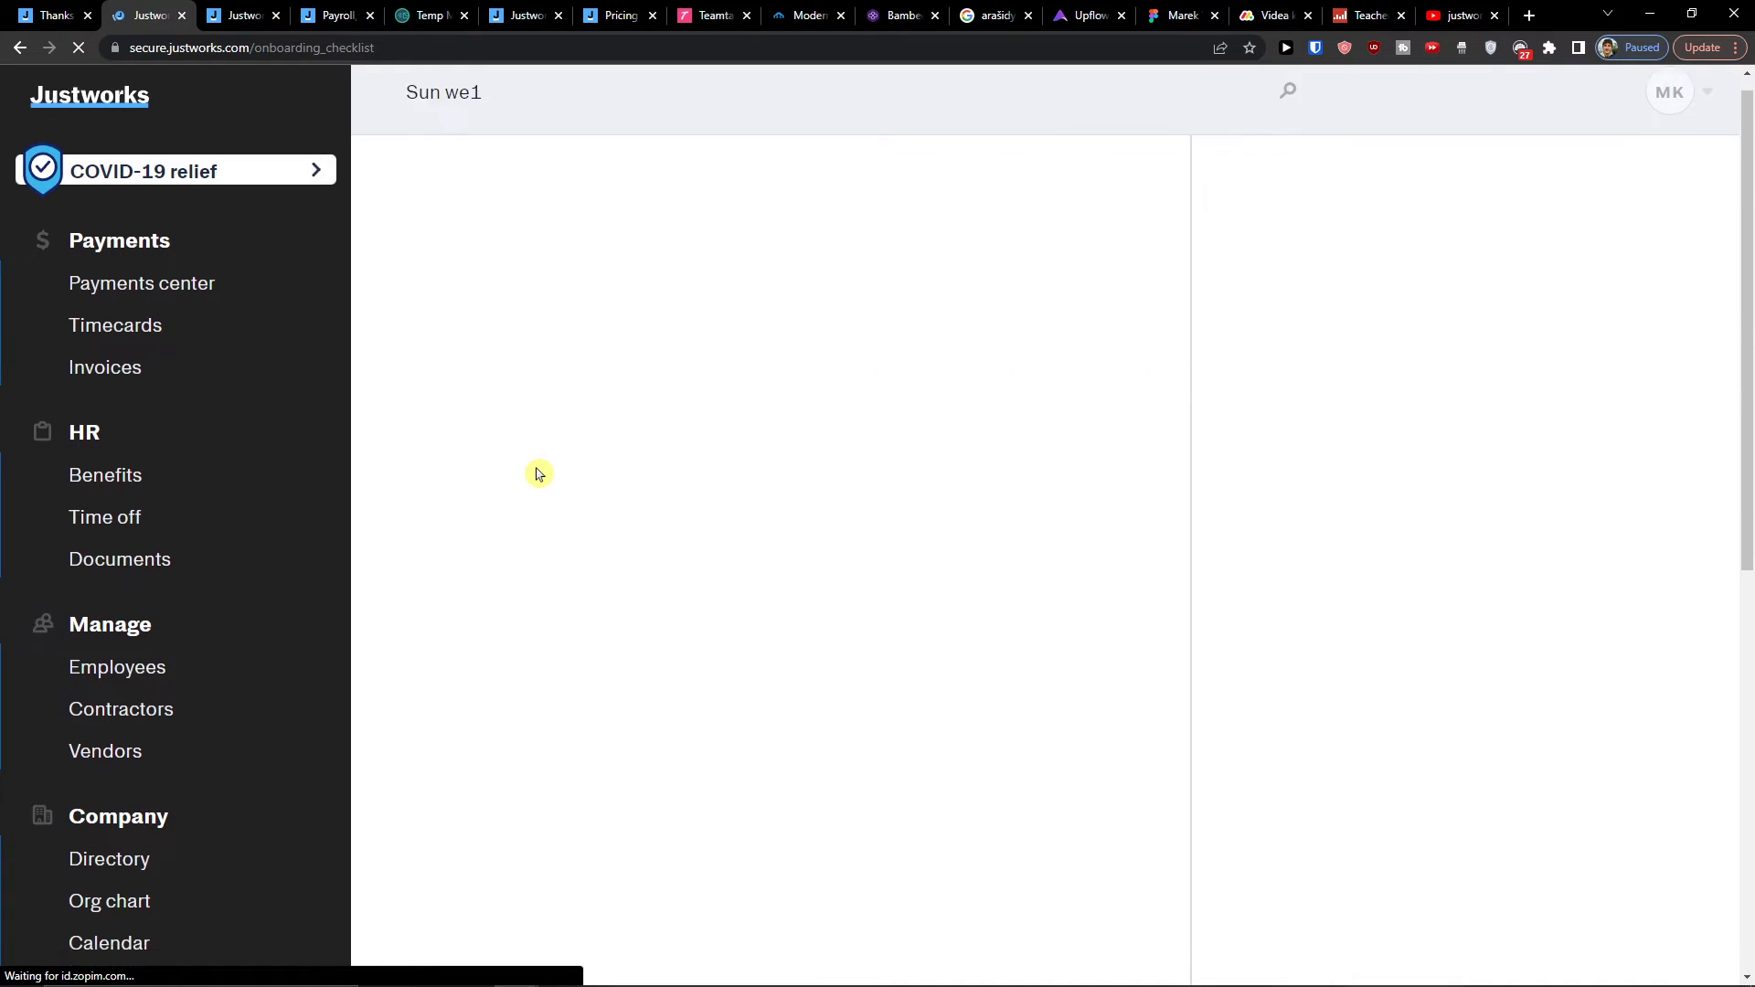
scroll(548, 466, down, 7)
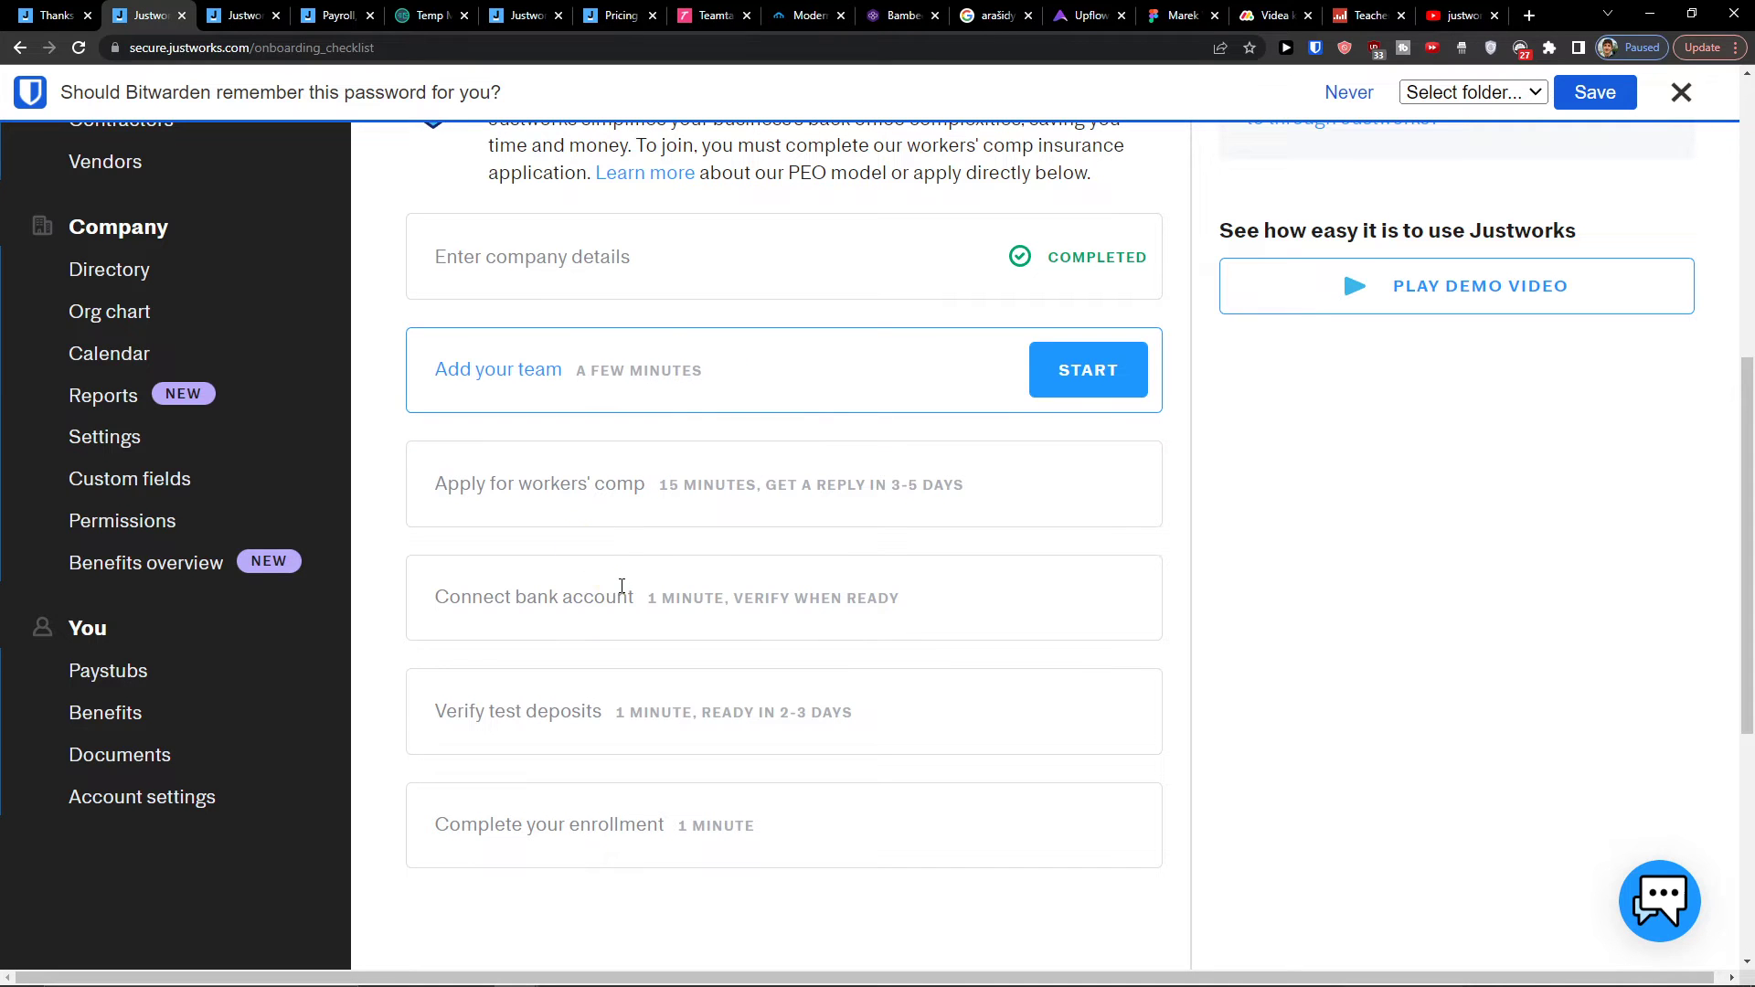
scroll(595, 595, up, 4)
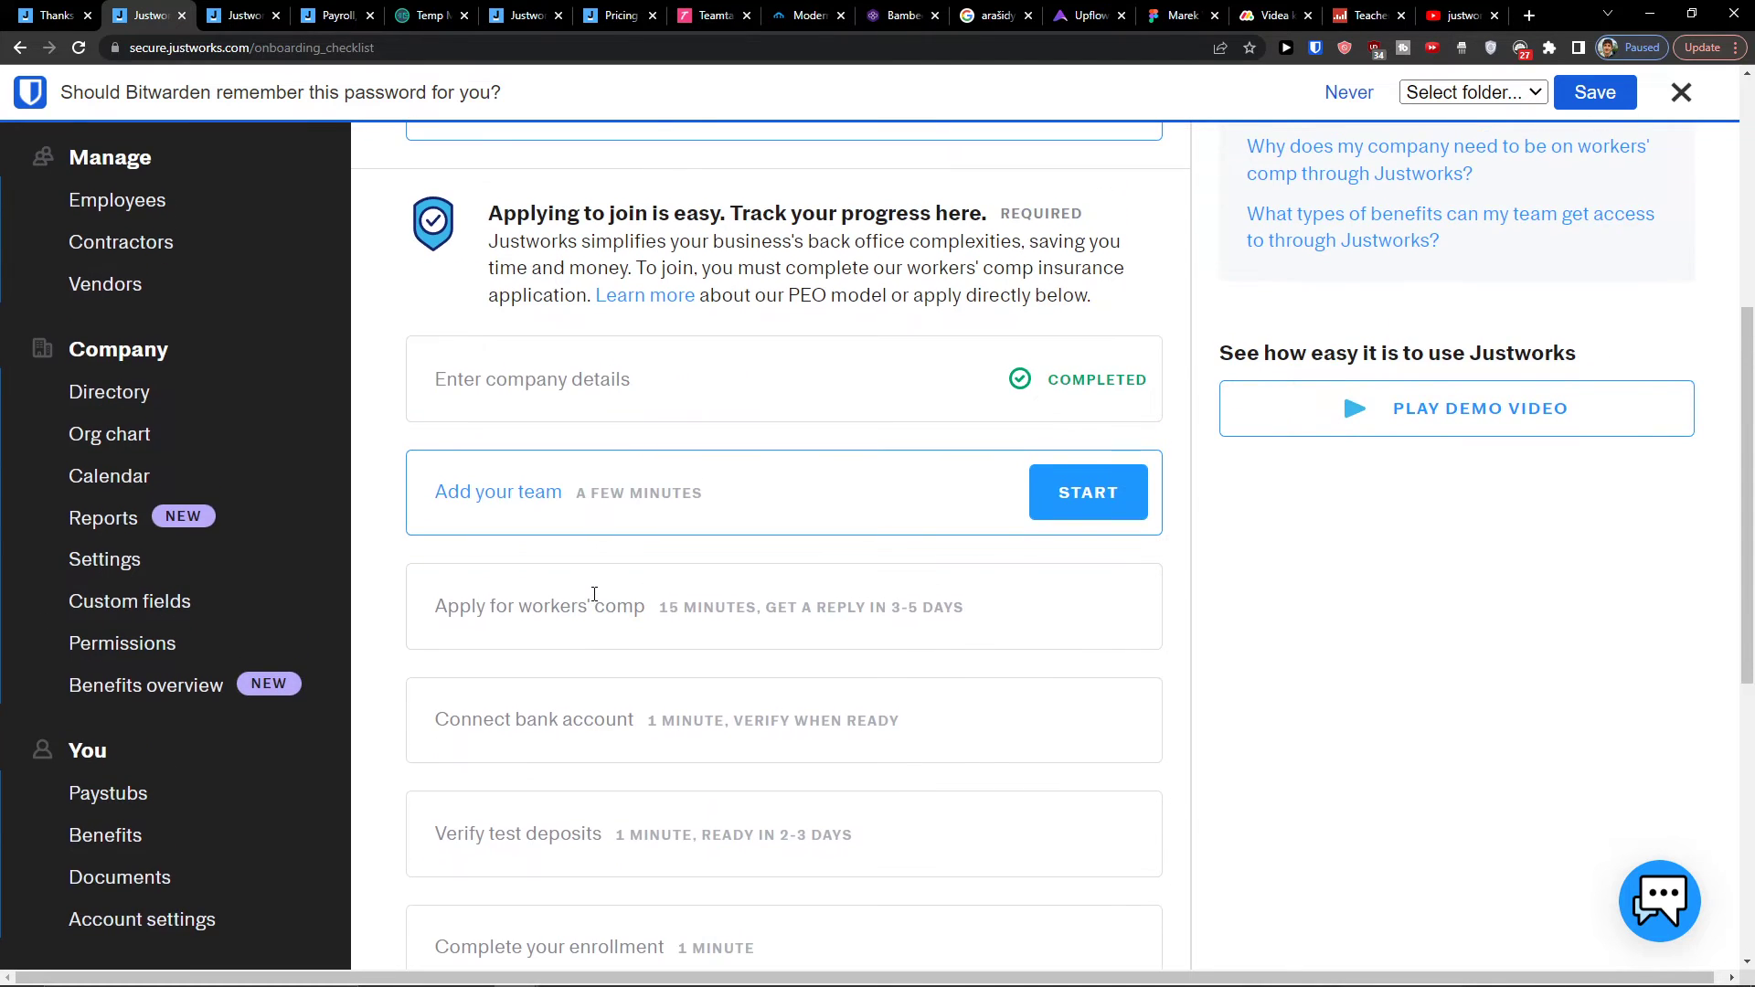
scroll(256, 430, up, 1)
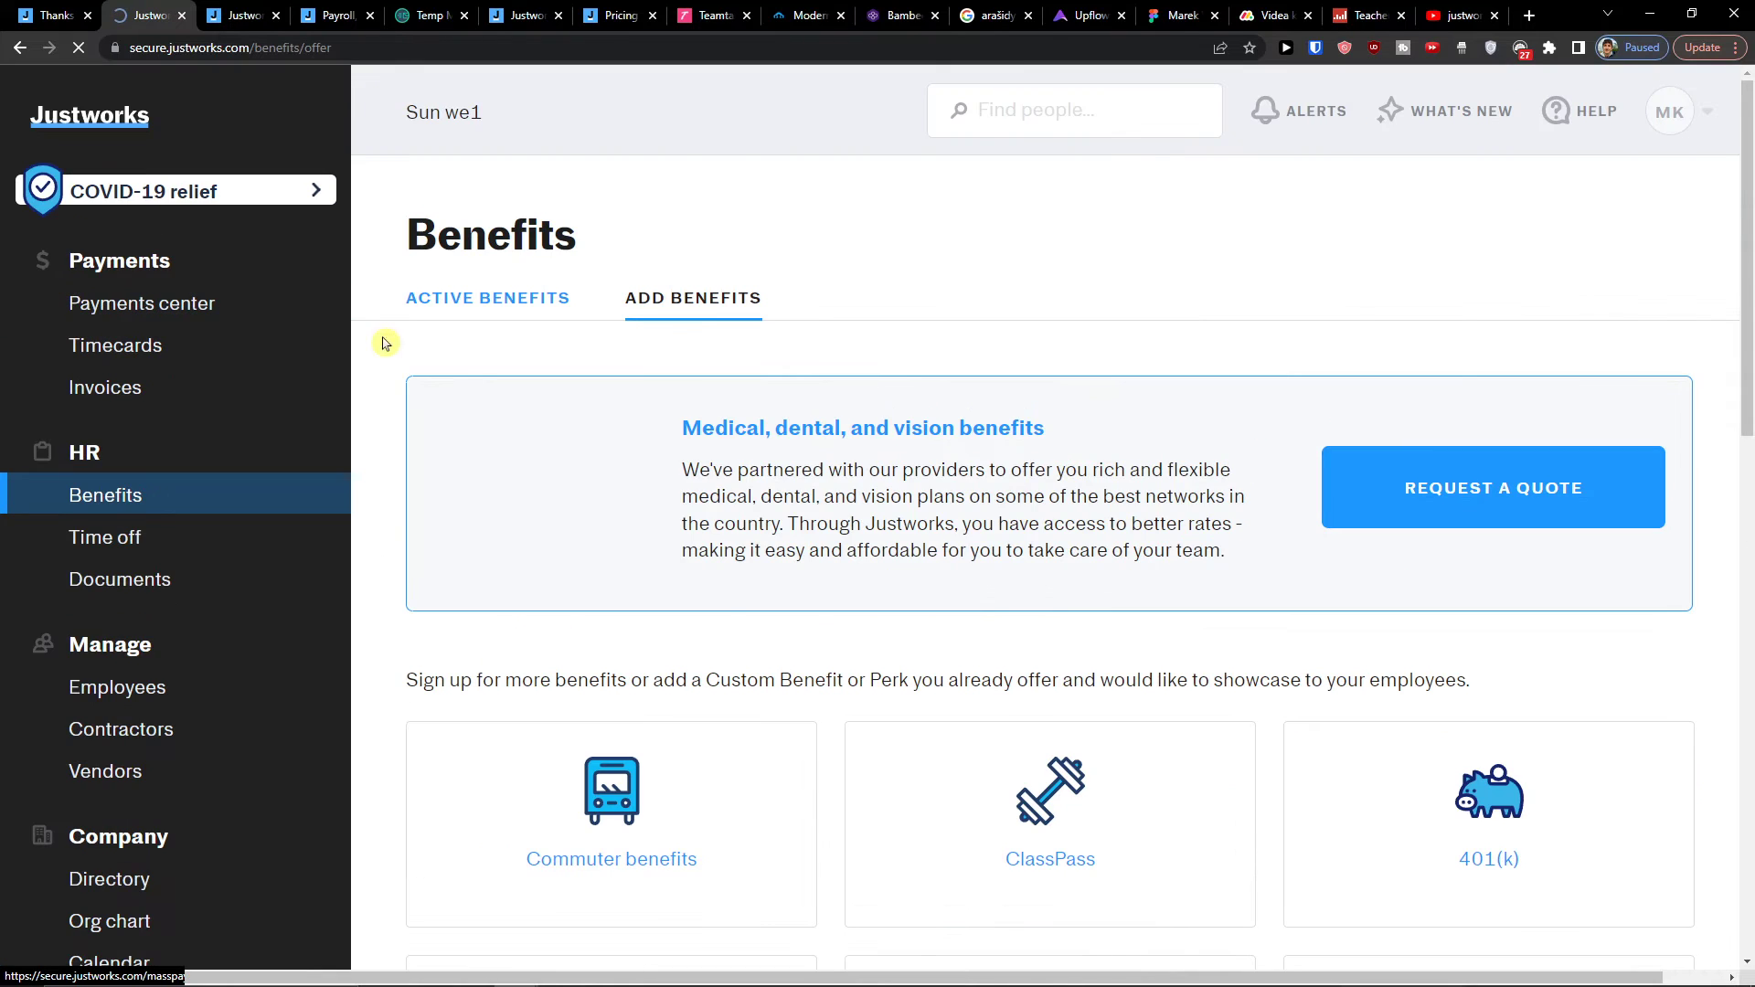
scroll(994, 396, down, 1)
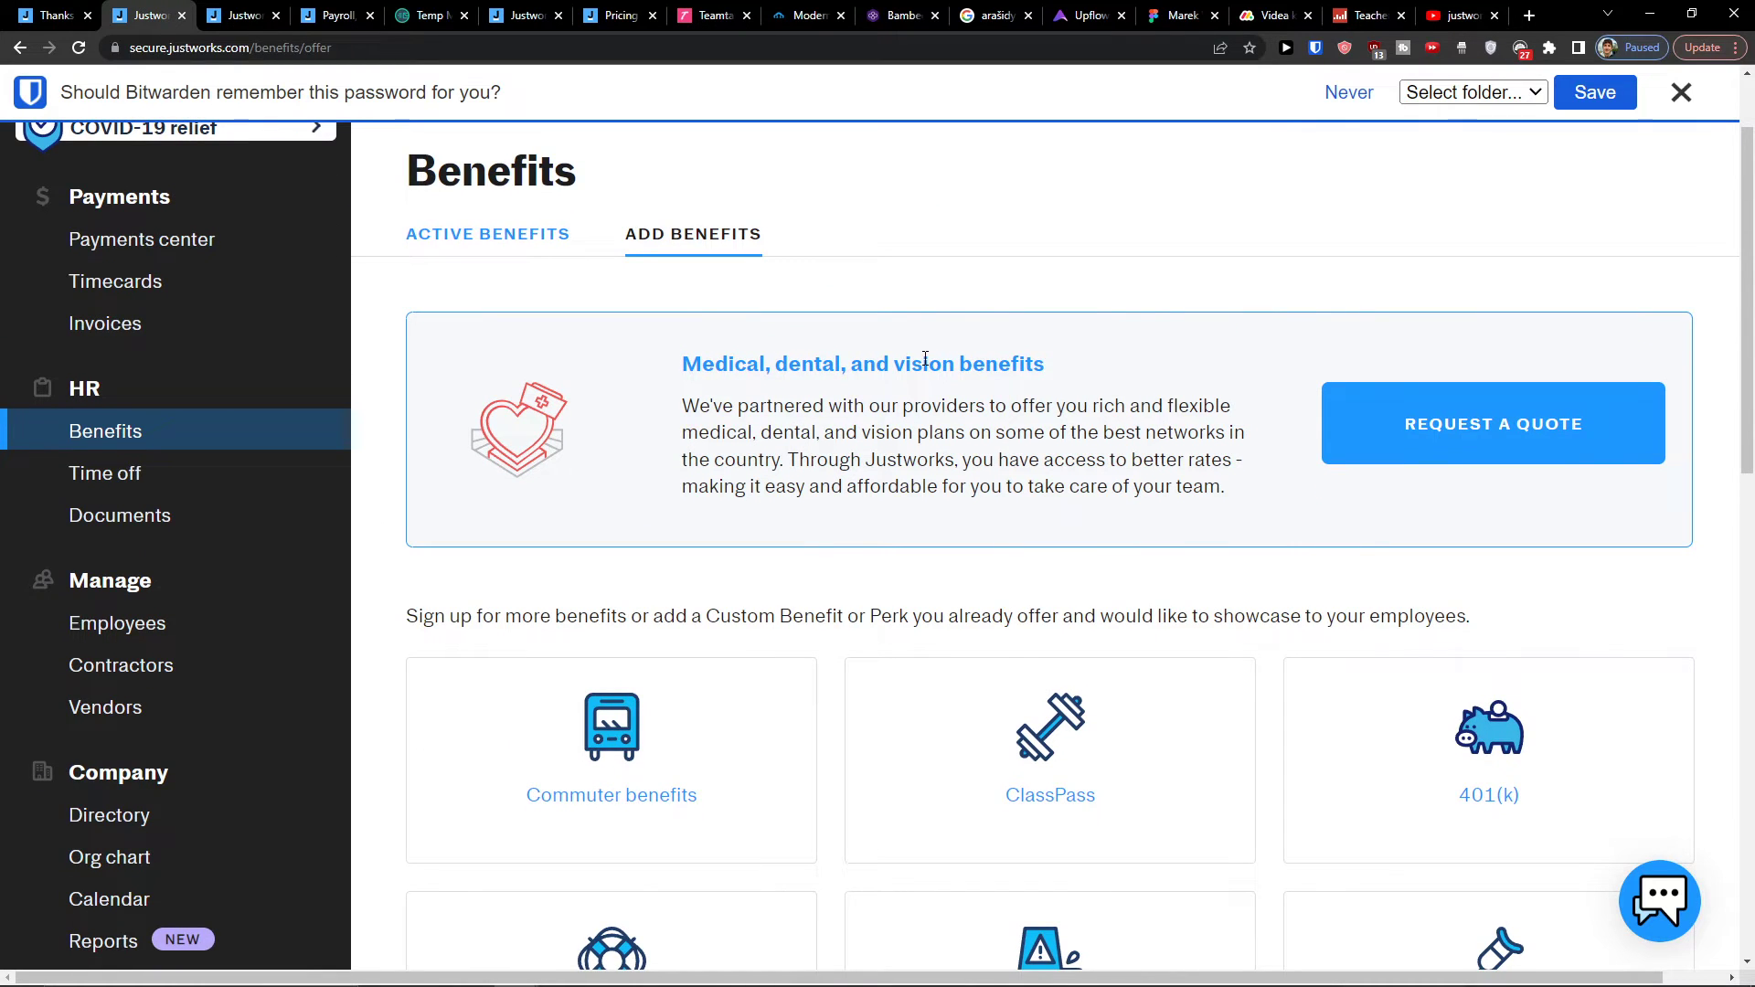
scroll(725, 595, down, 2)
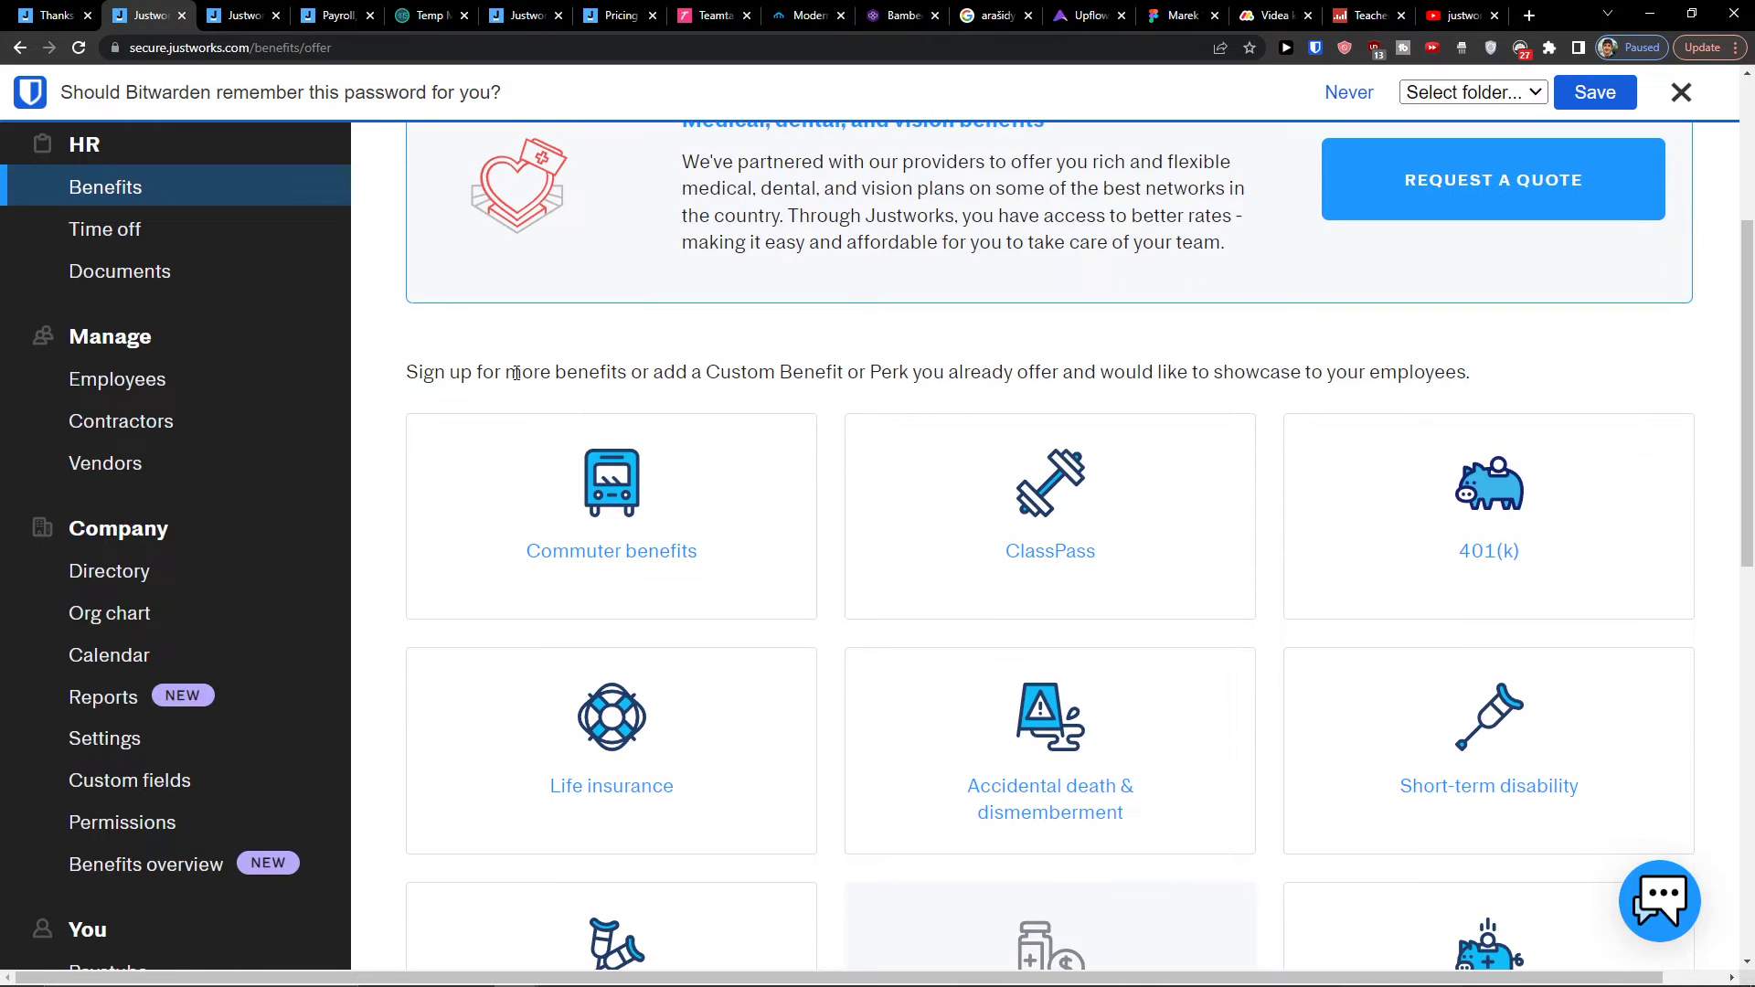
drag(656, 377, 1156, 380)
scroll(1253, 466, down, 1)
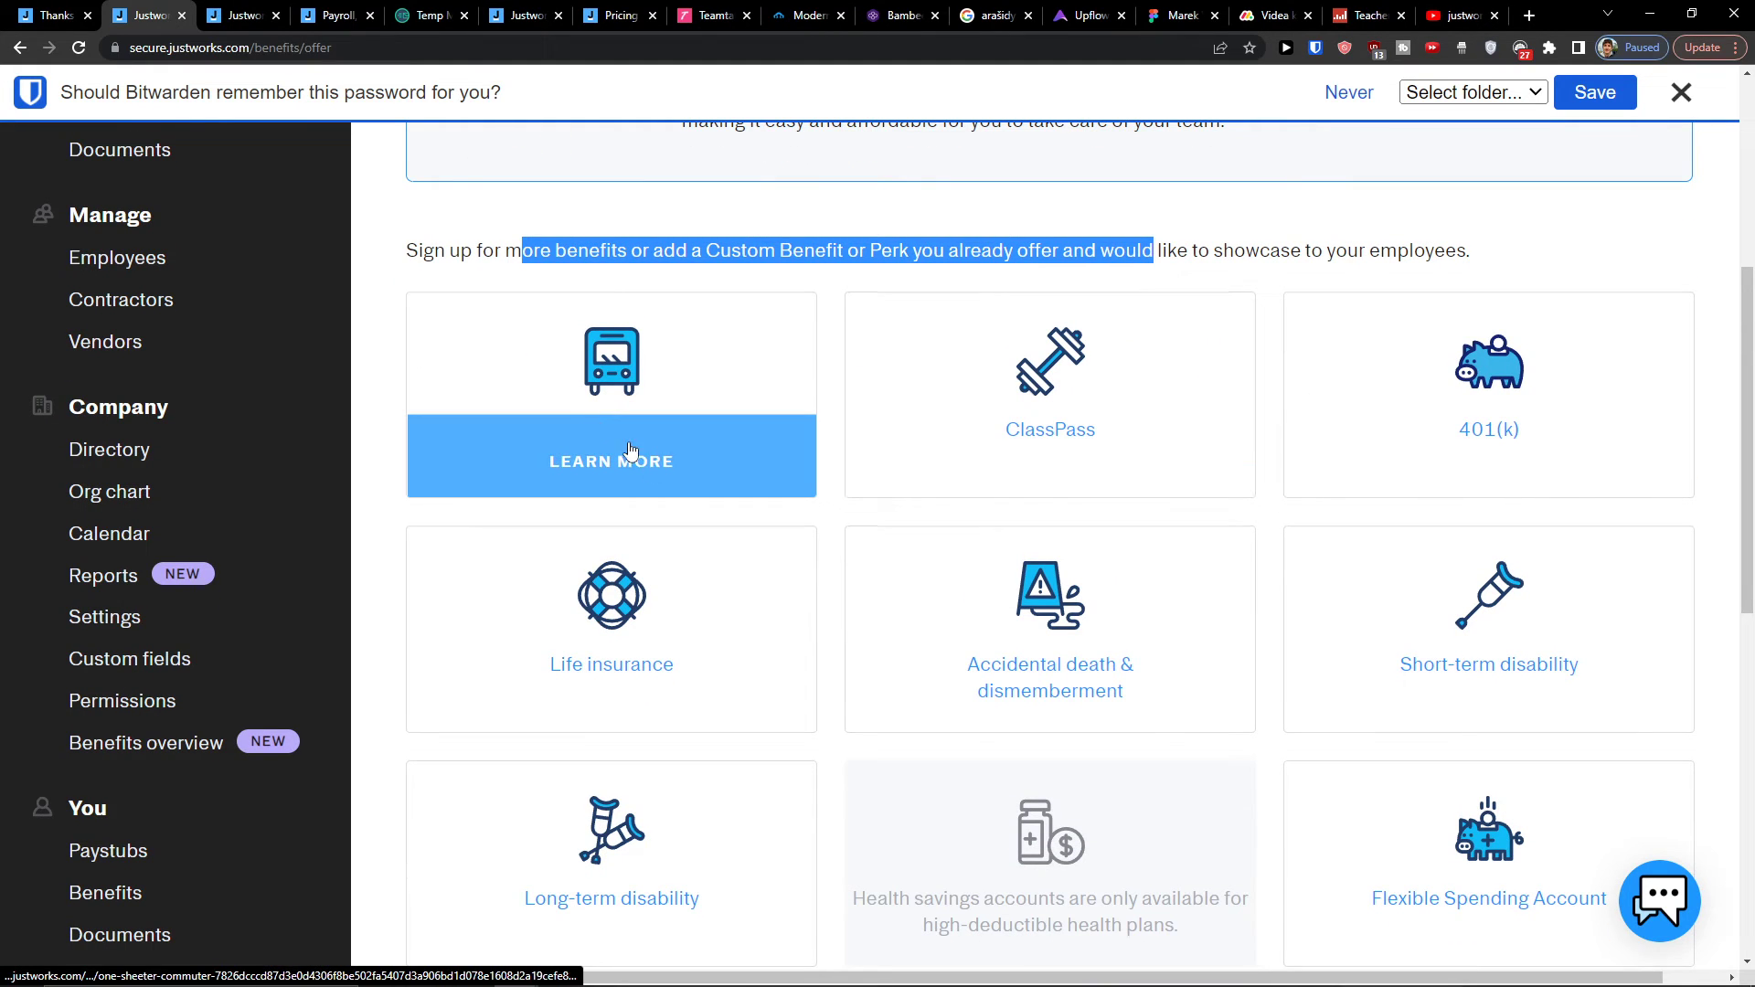
scroll(718, 660, up, 4)
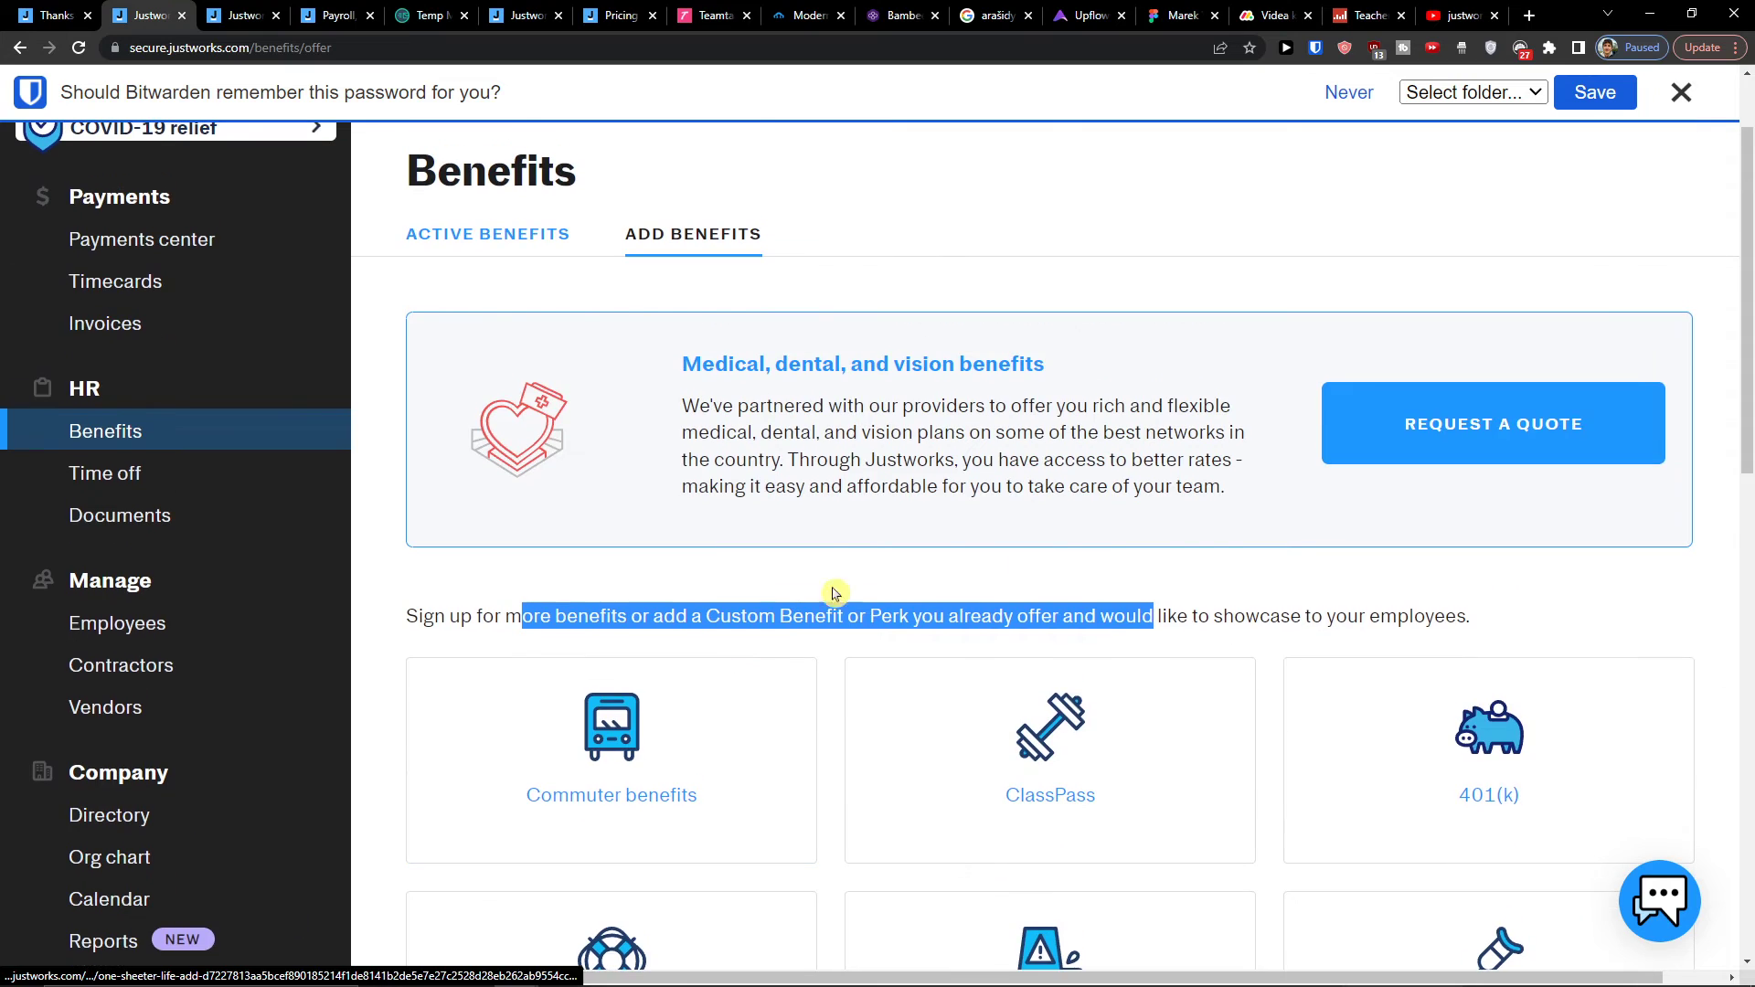
click(1289, 517)
Step: Look over the health insurance quote request, then view Time off and the empty Documents page
click(1438, 451)
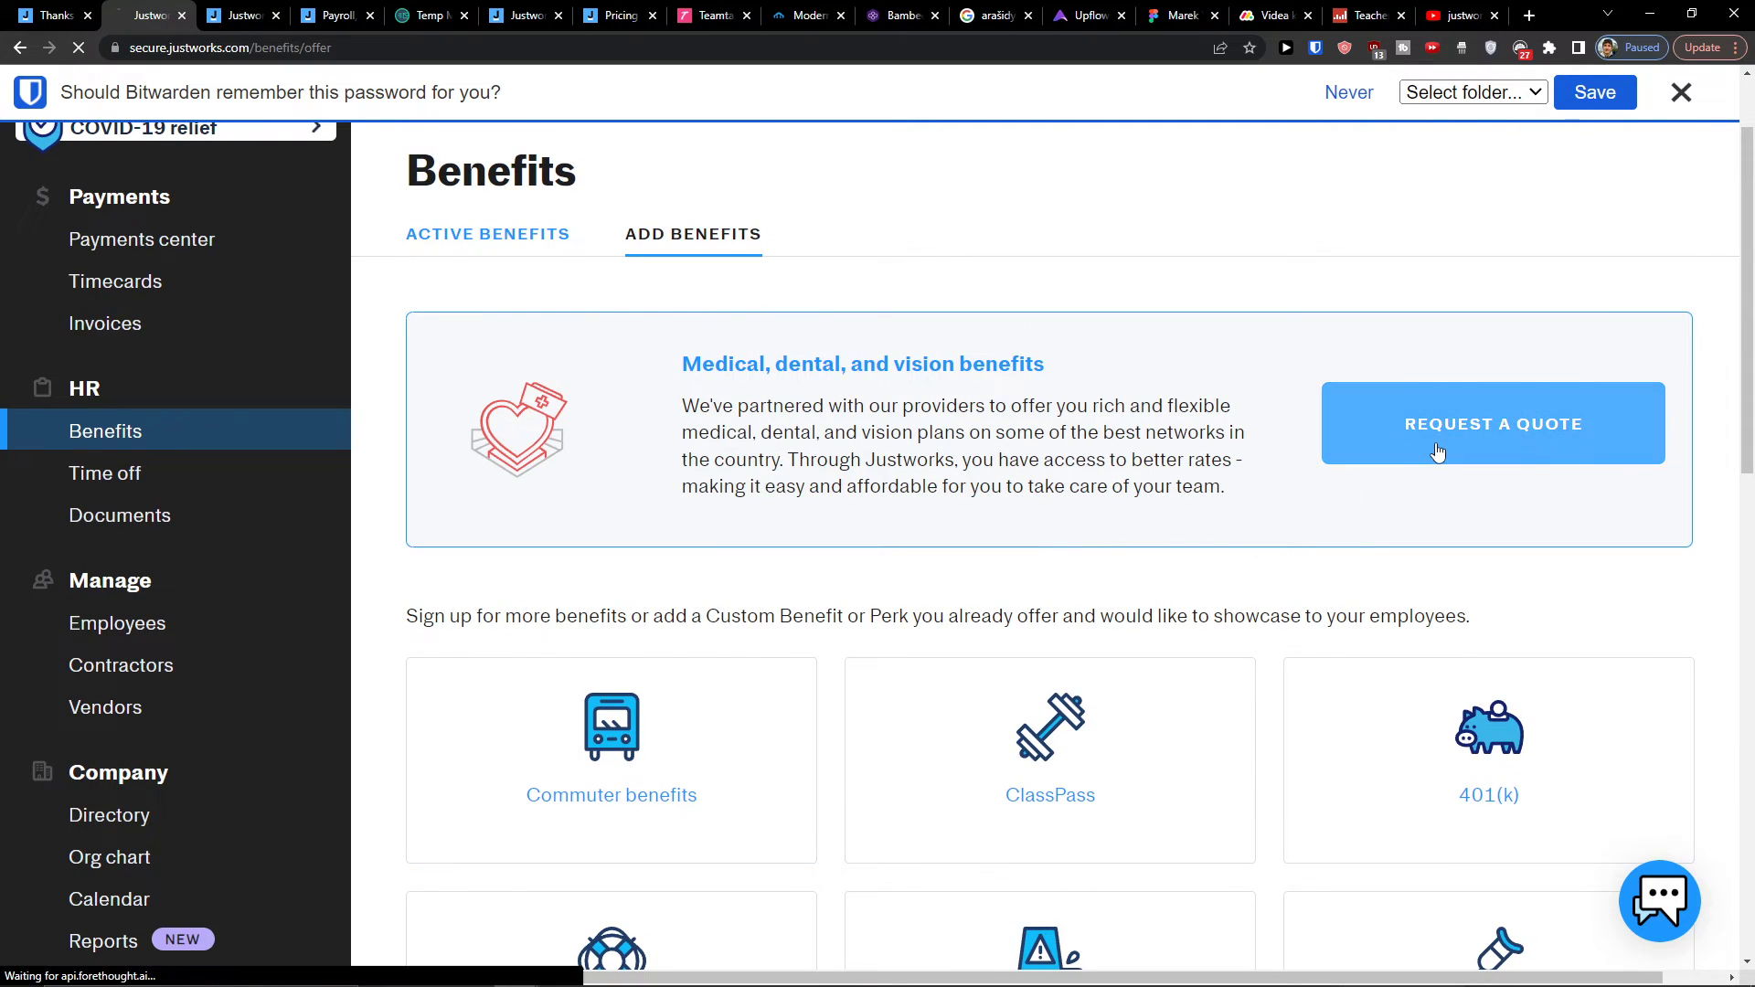
scroll(1151, 460, down, 5)
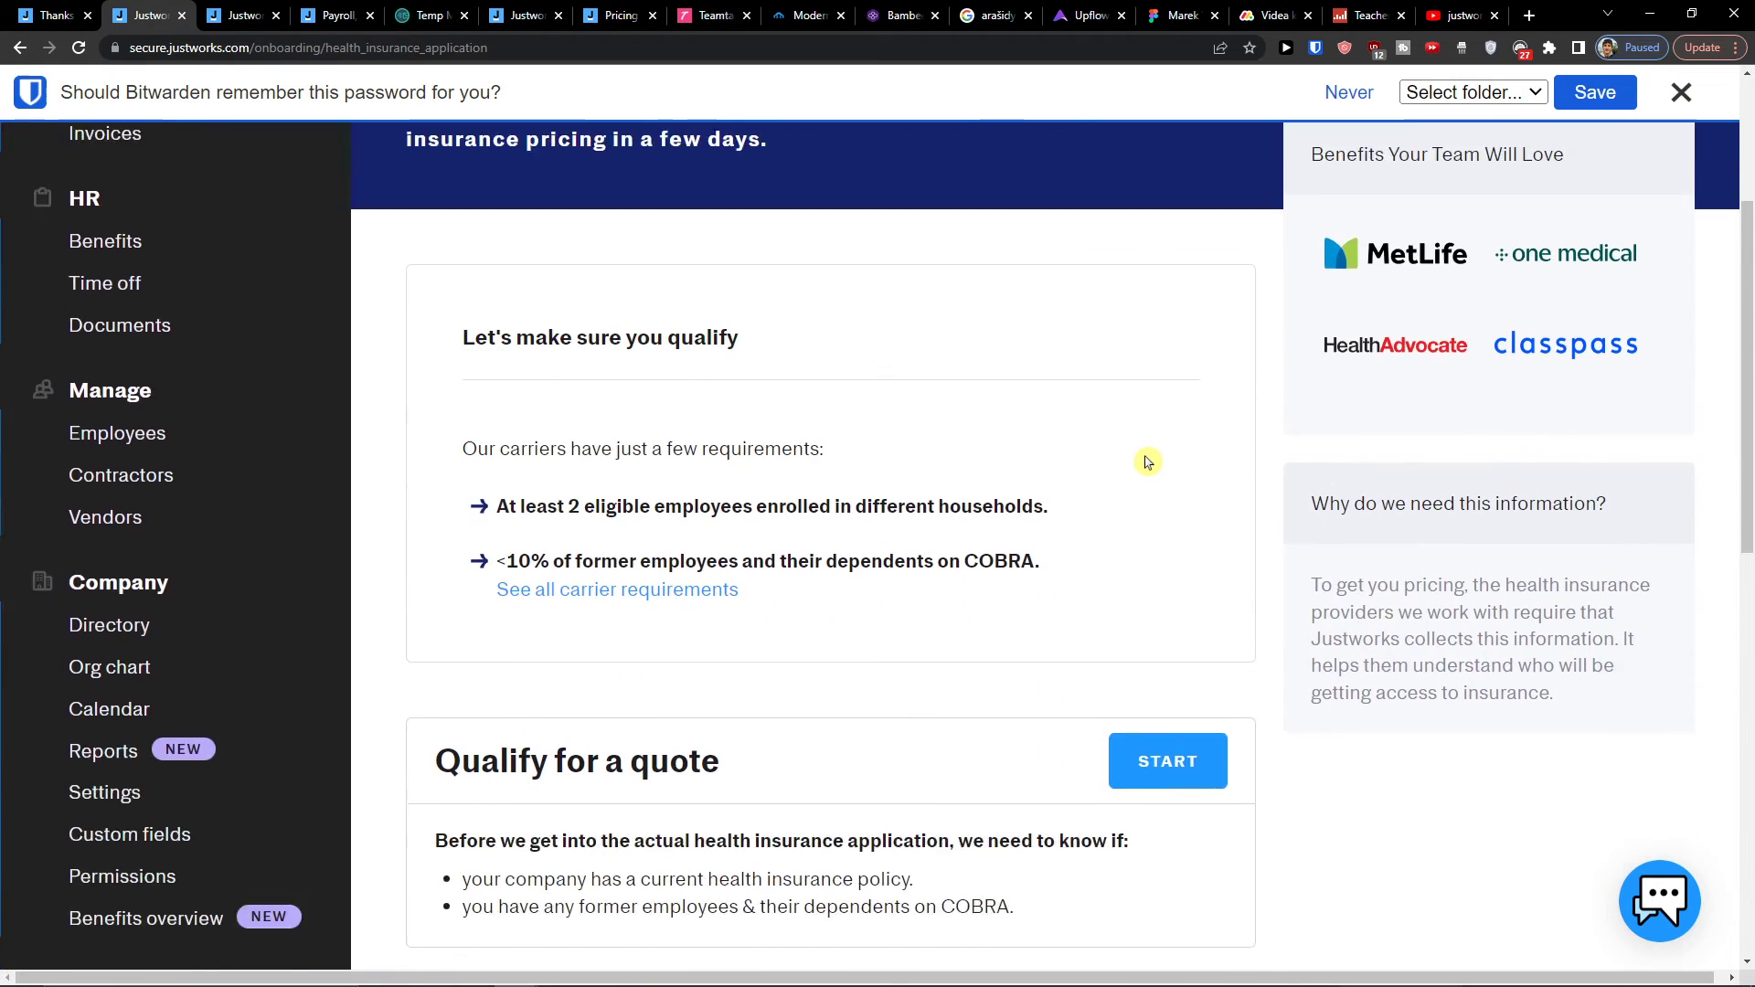
scroll(1149, 461, up, 4)
scroll(981, 409, up, 1)
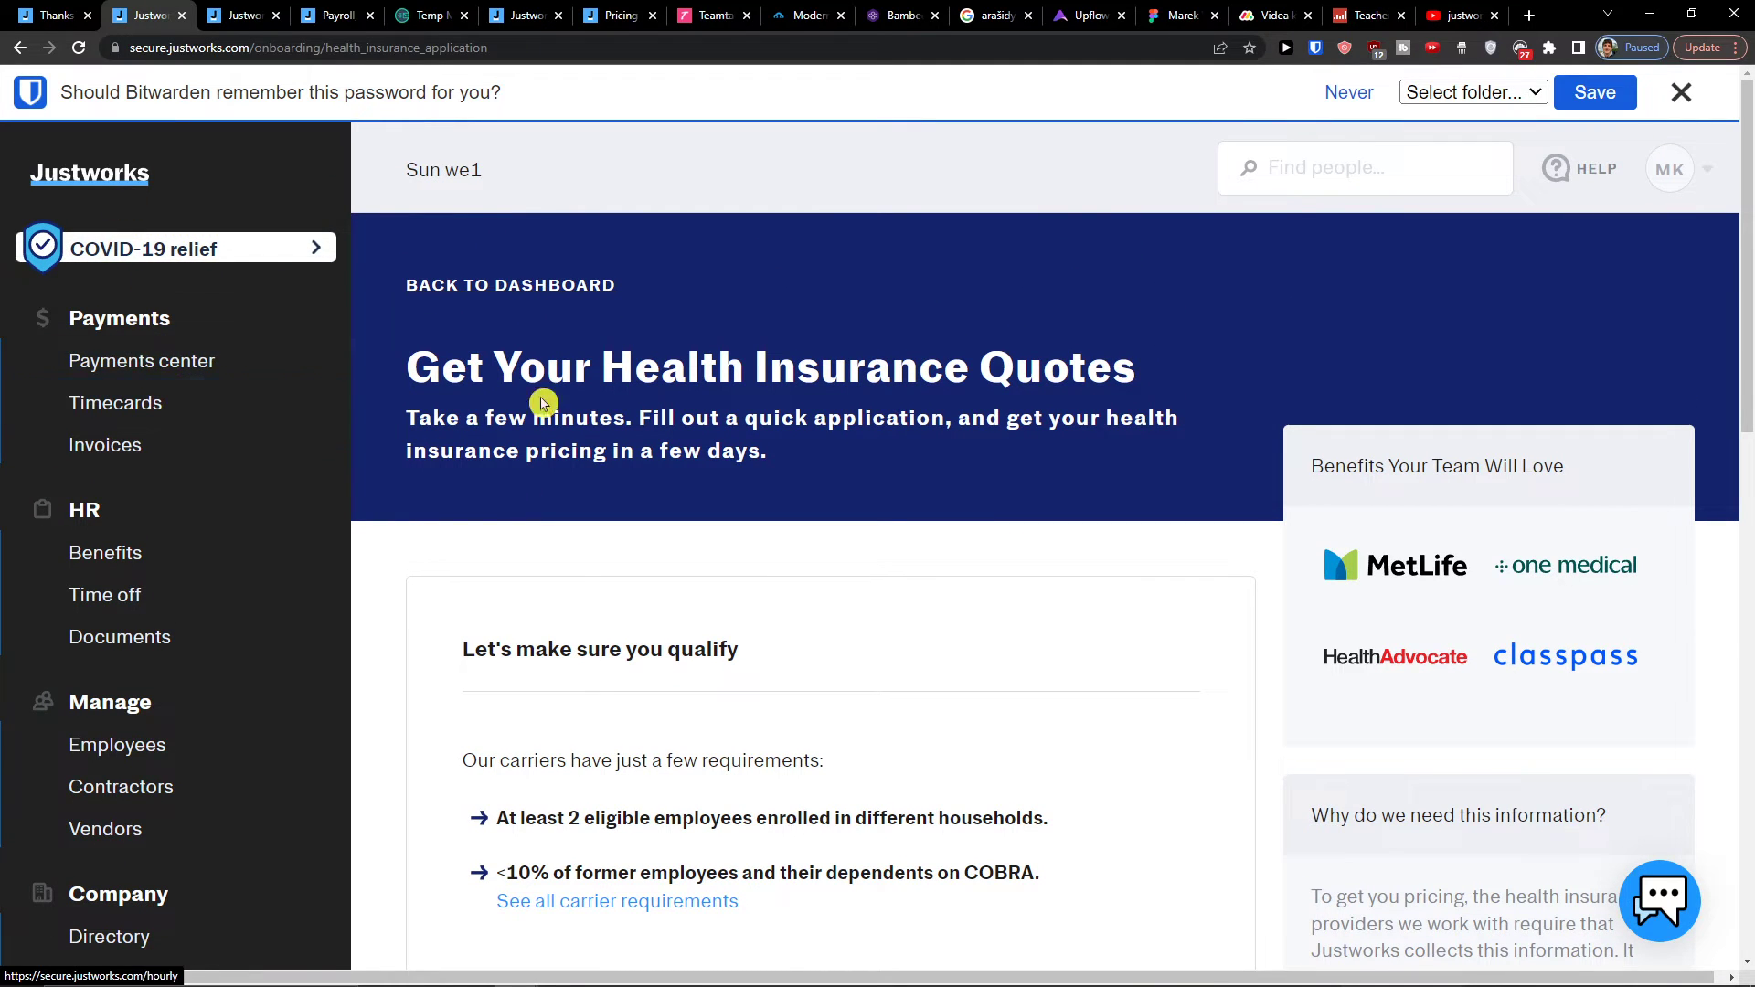
click(150, 602)
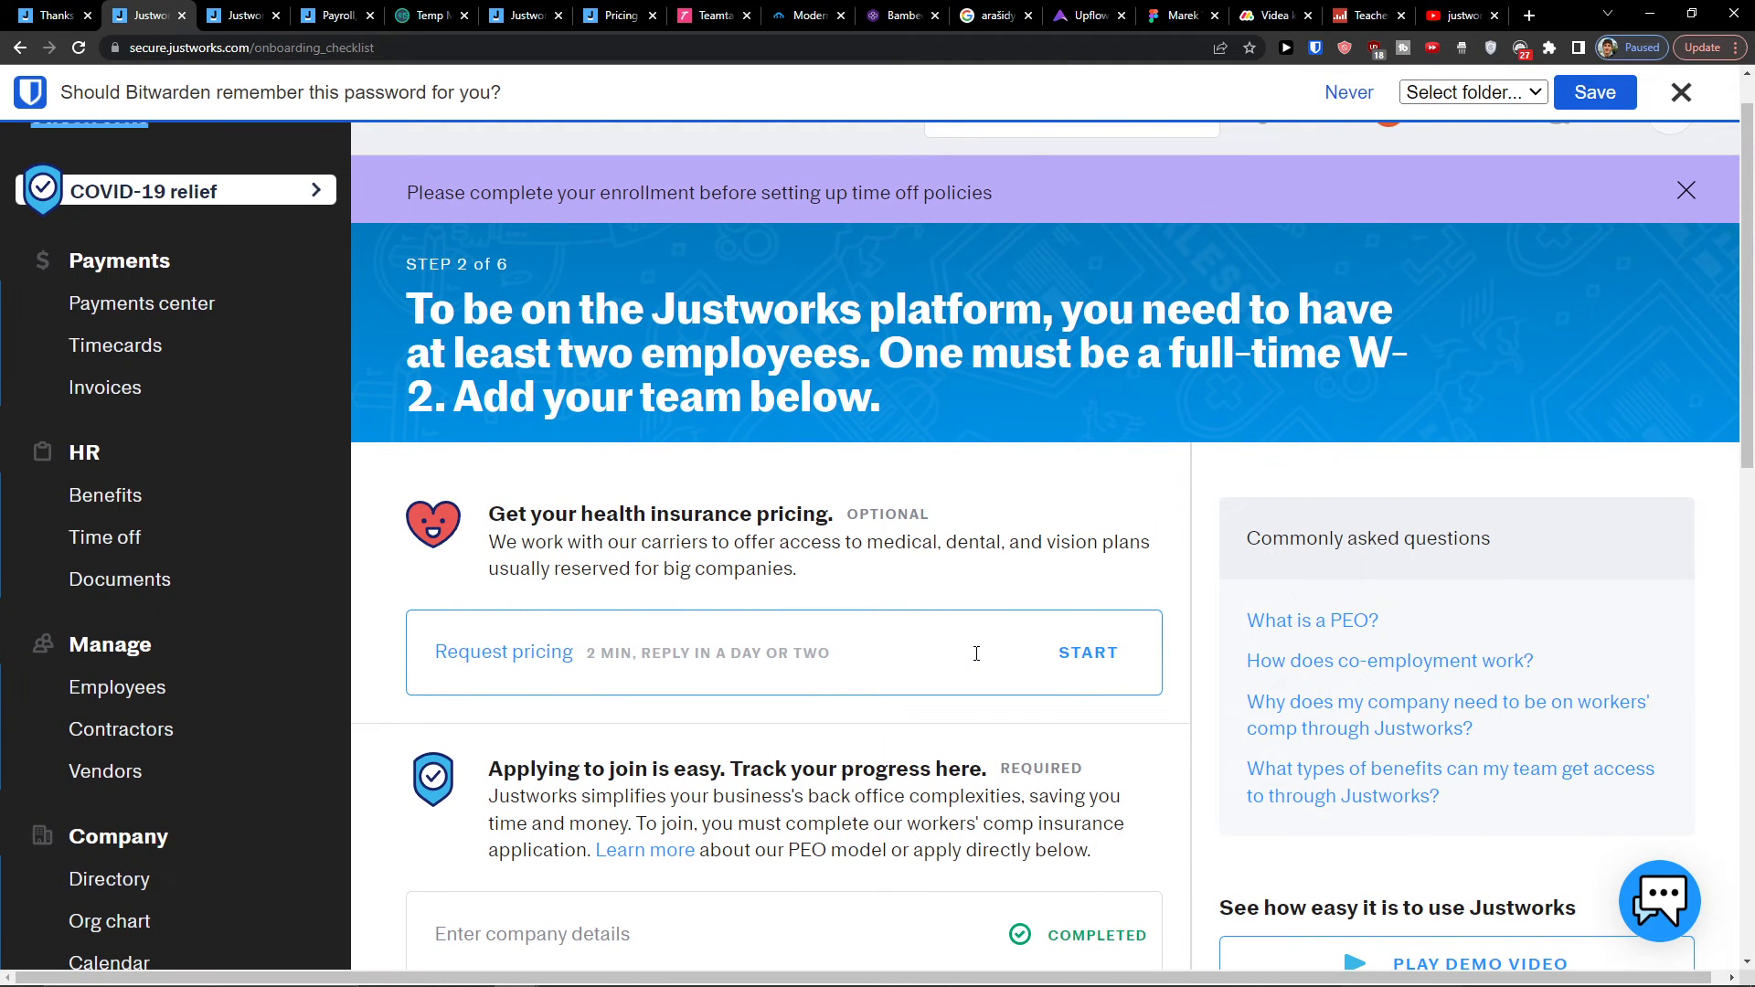
click(120, 579)
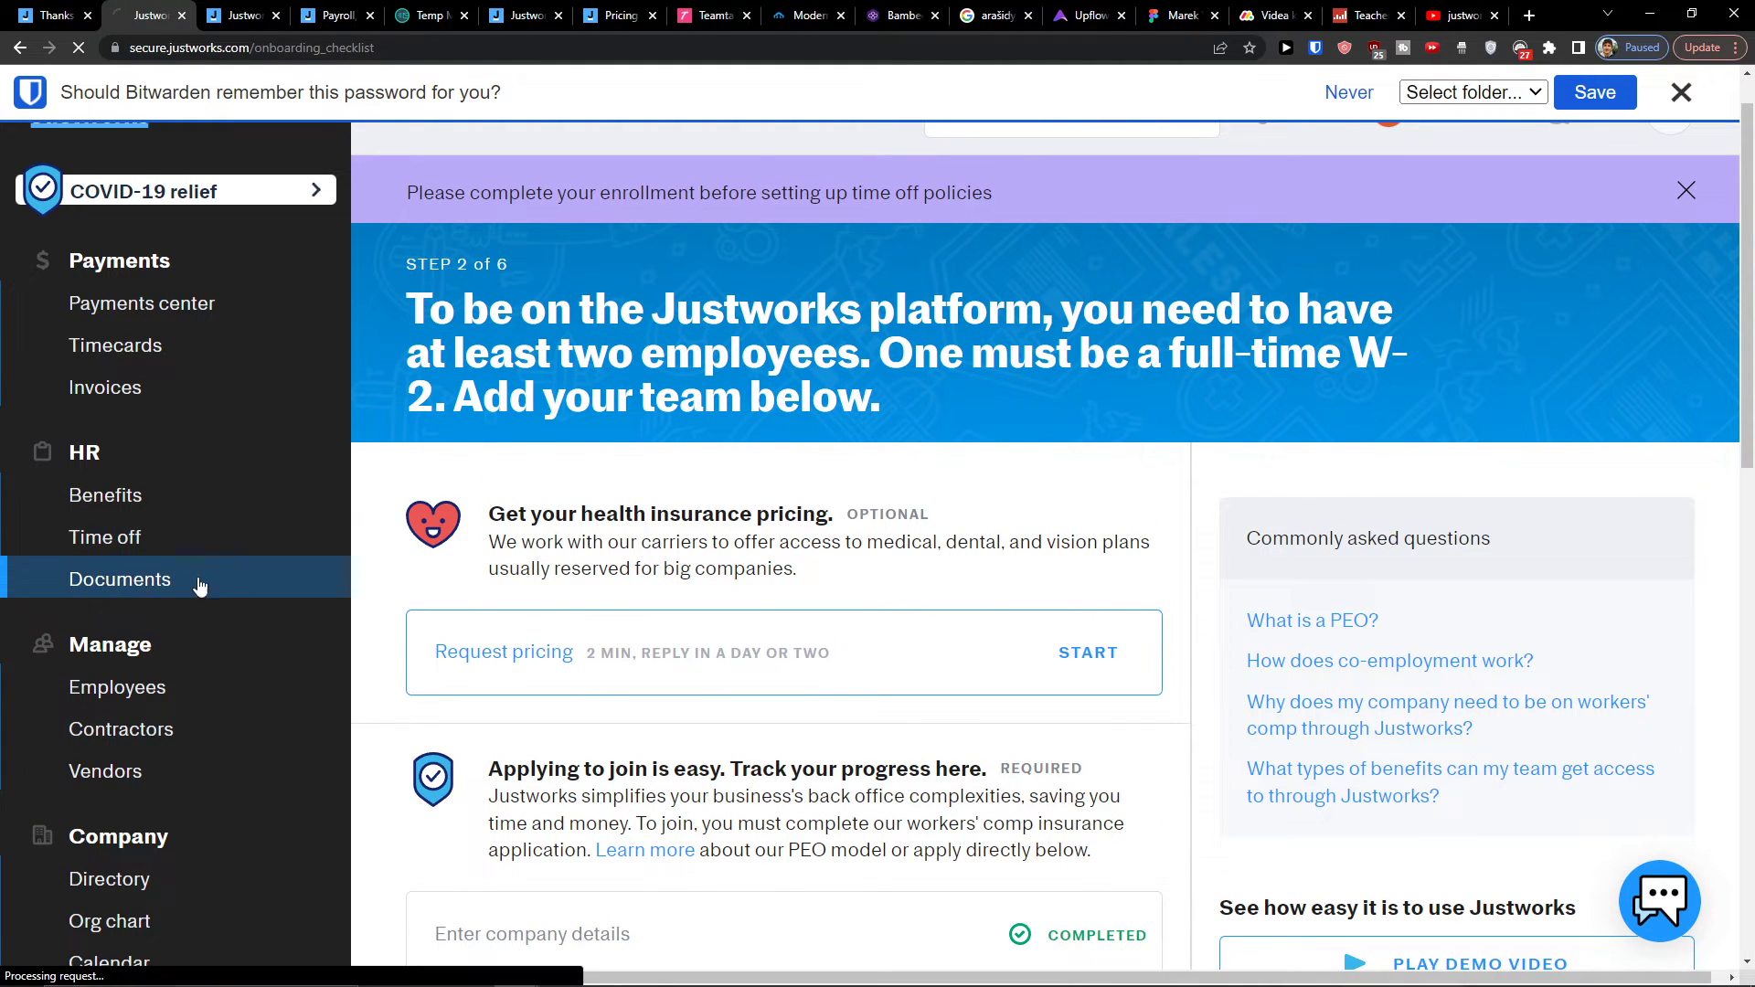
scroll(647, 615, down, 1)
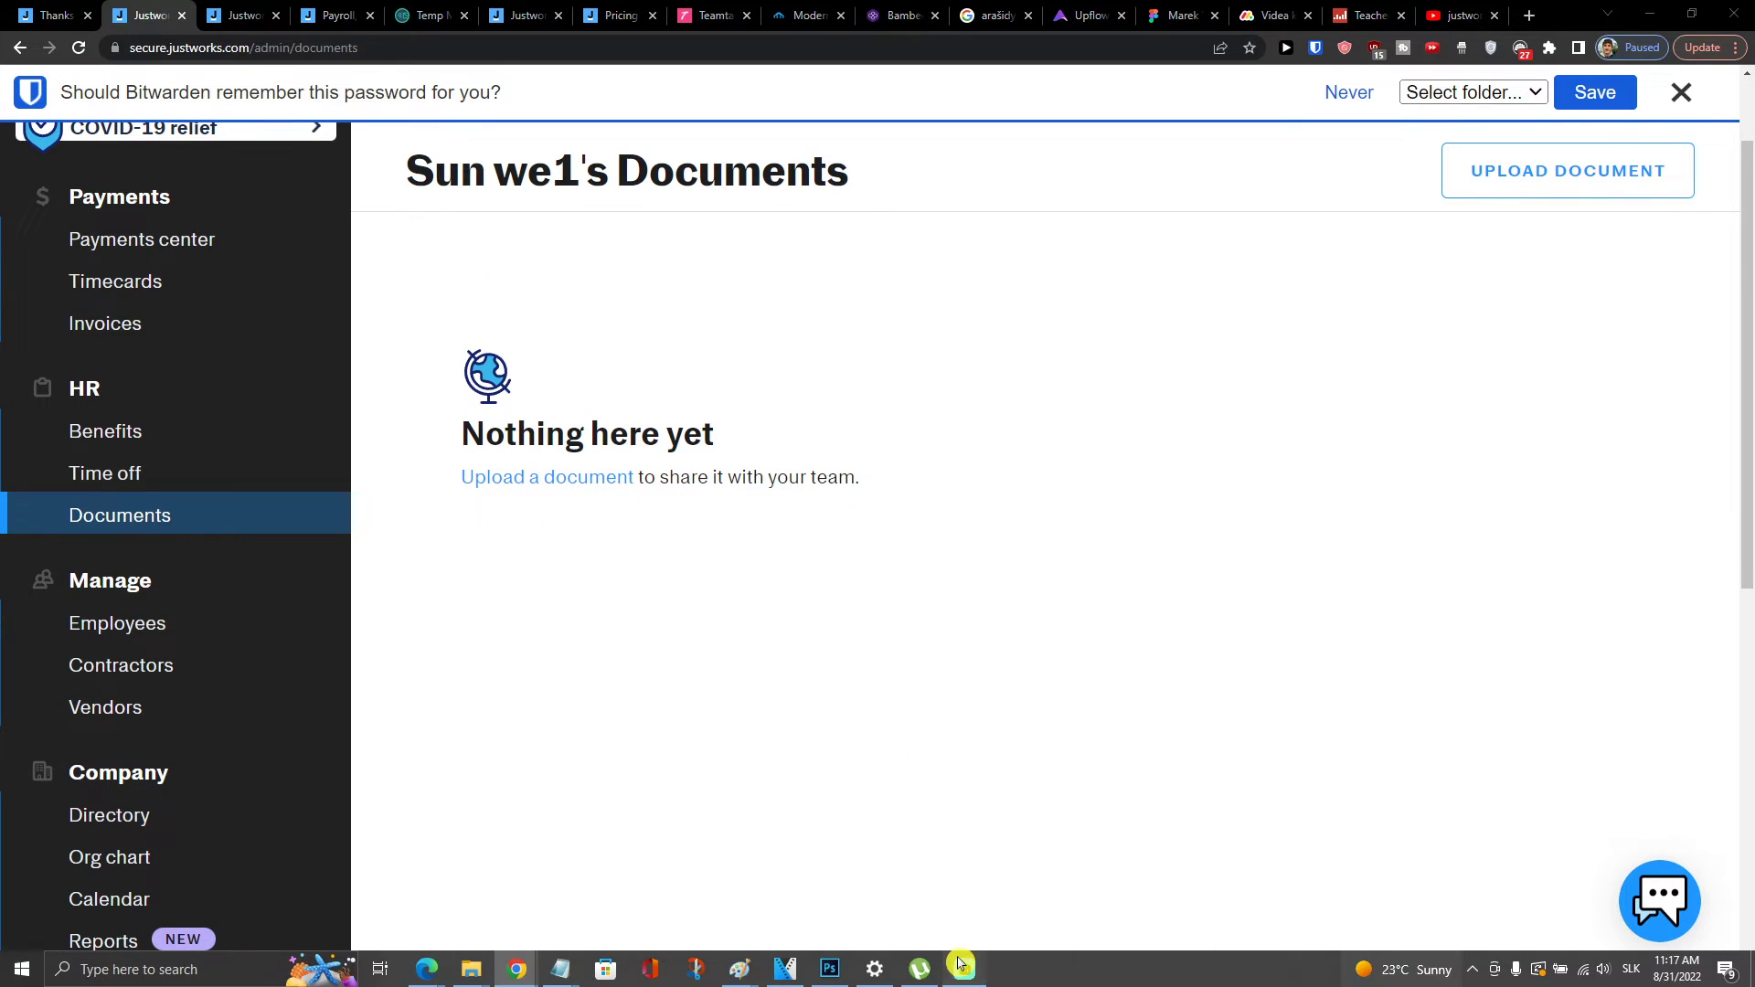
Step: Open the Employees team page and preview the Add form with Employee - Full Time (W-2)
click(165, 629)
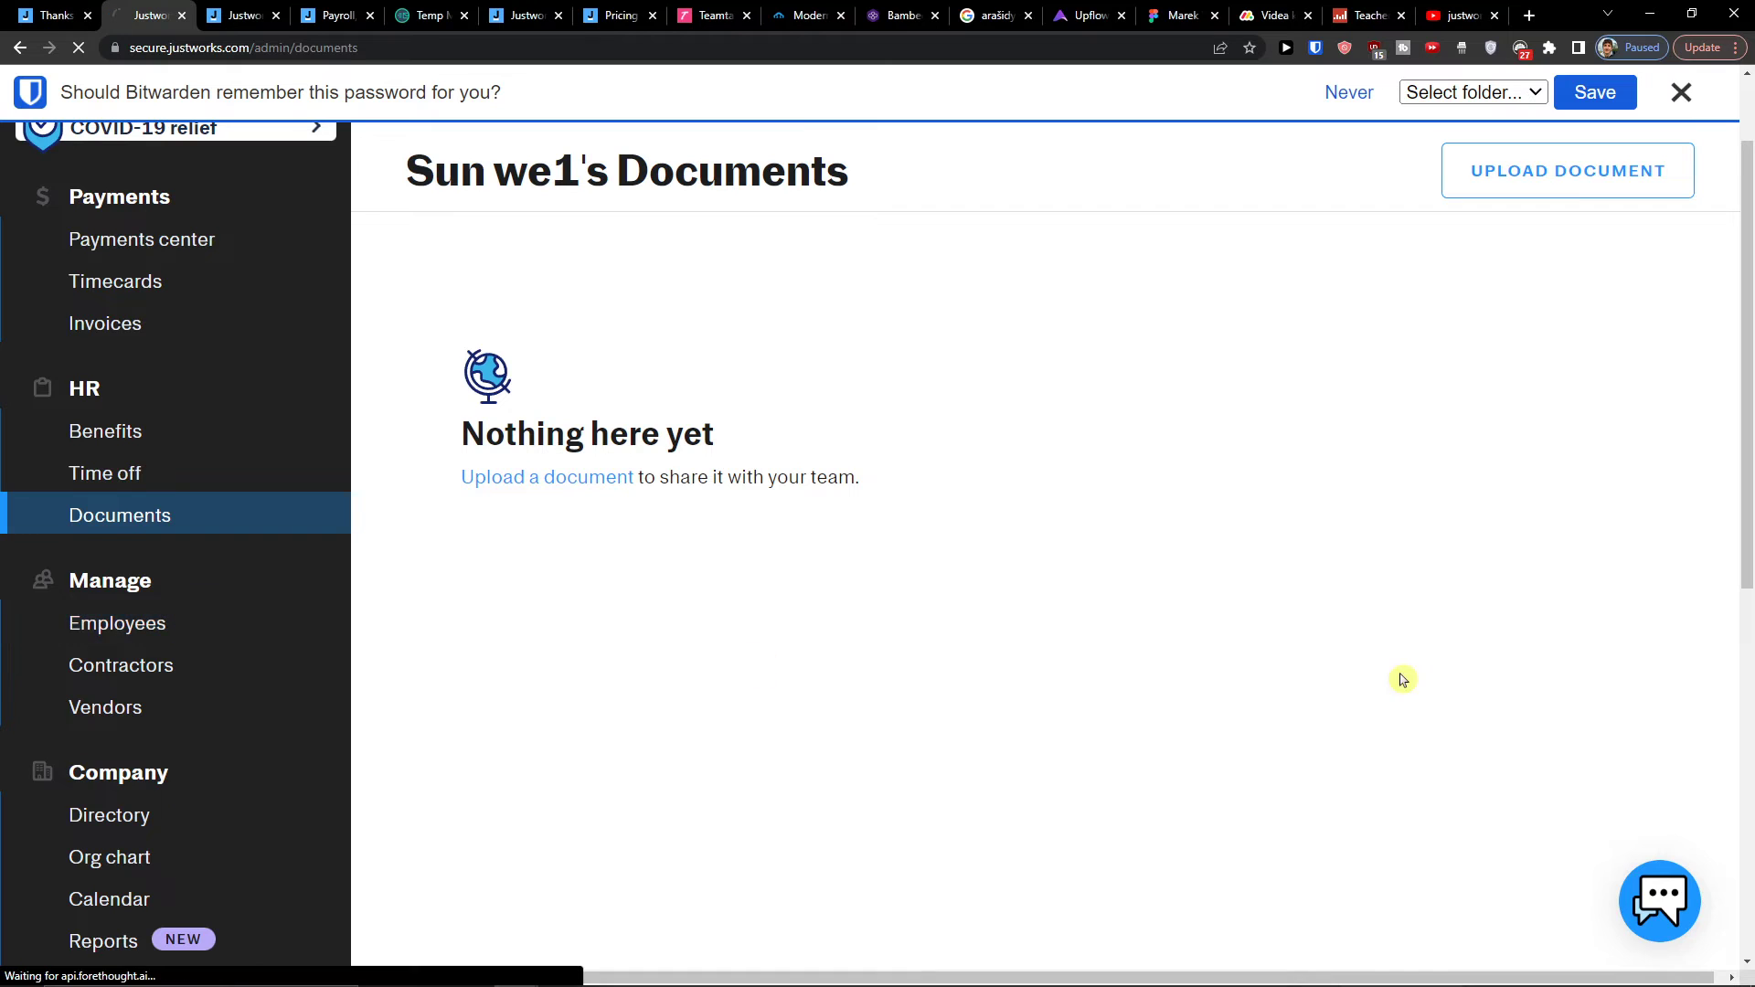
scroll(1356, 666, down, 3)
scroll(1271, 644, up, 3)
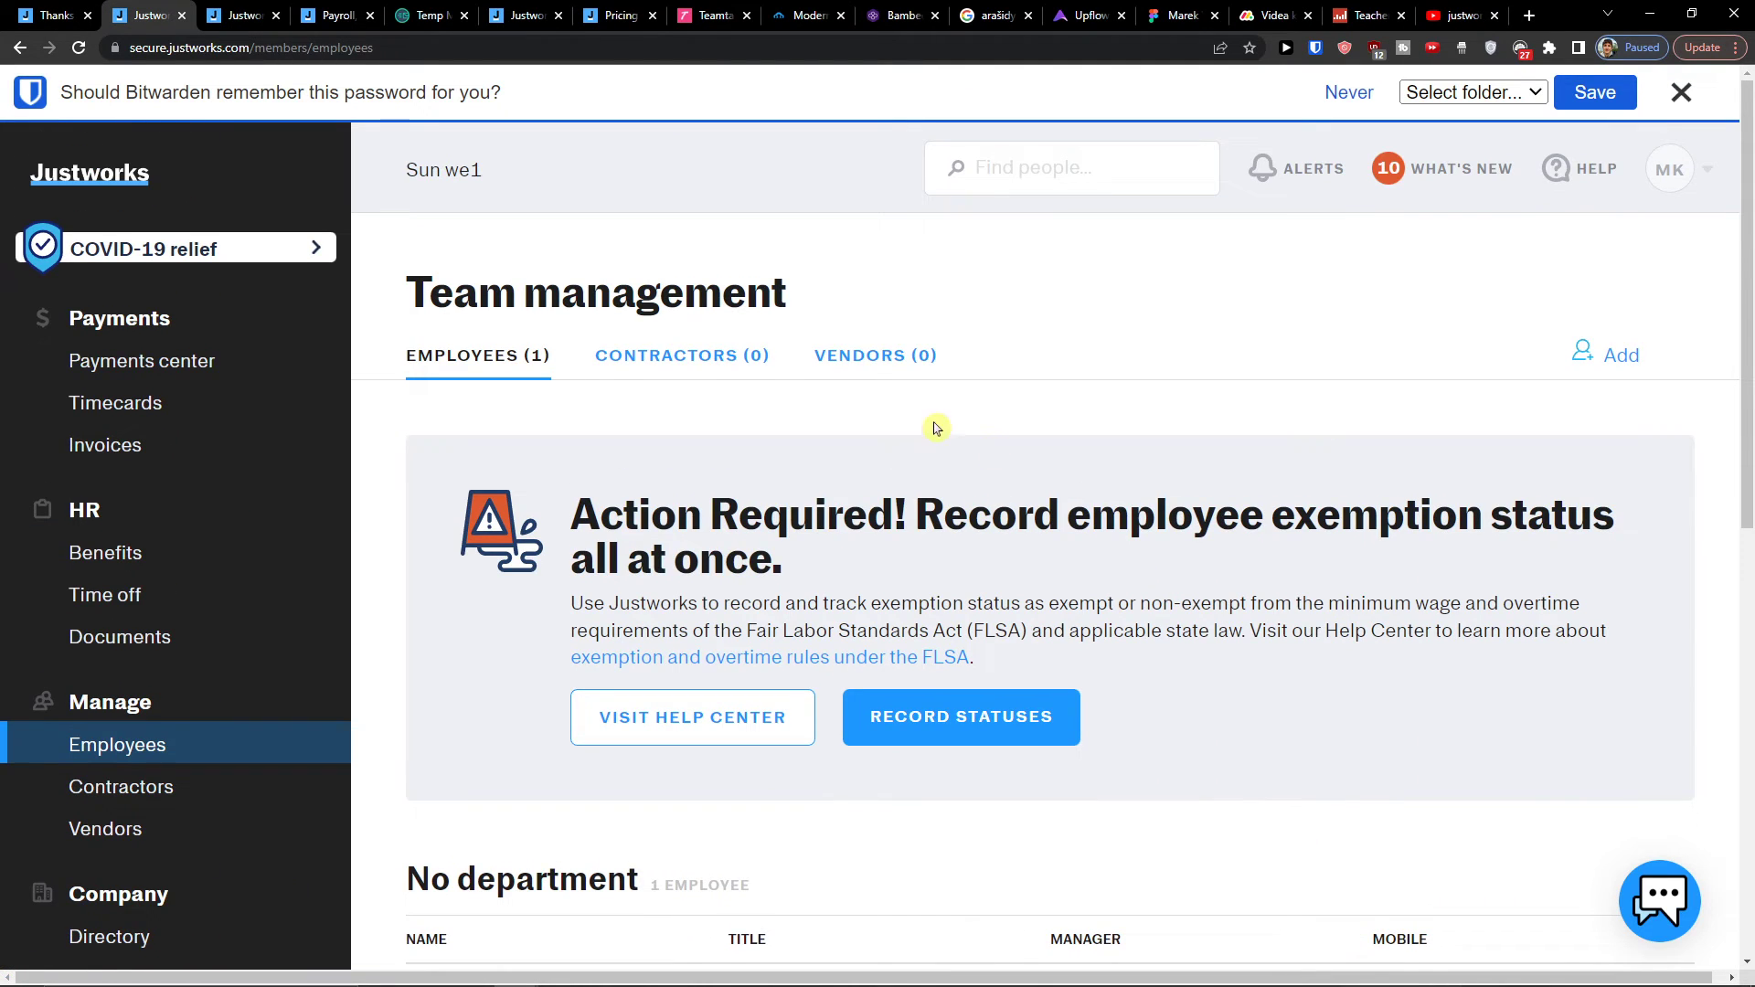
scroll(897, 588, down, 2)
scroll(1066, 470, up, 2)
click(1613, 364)
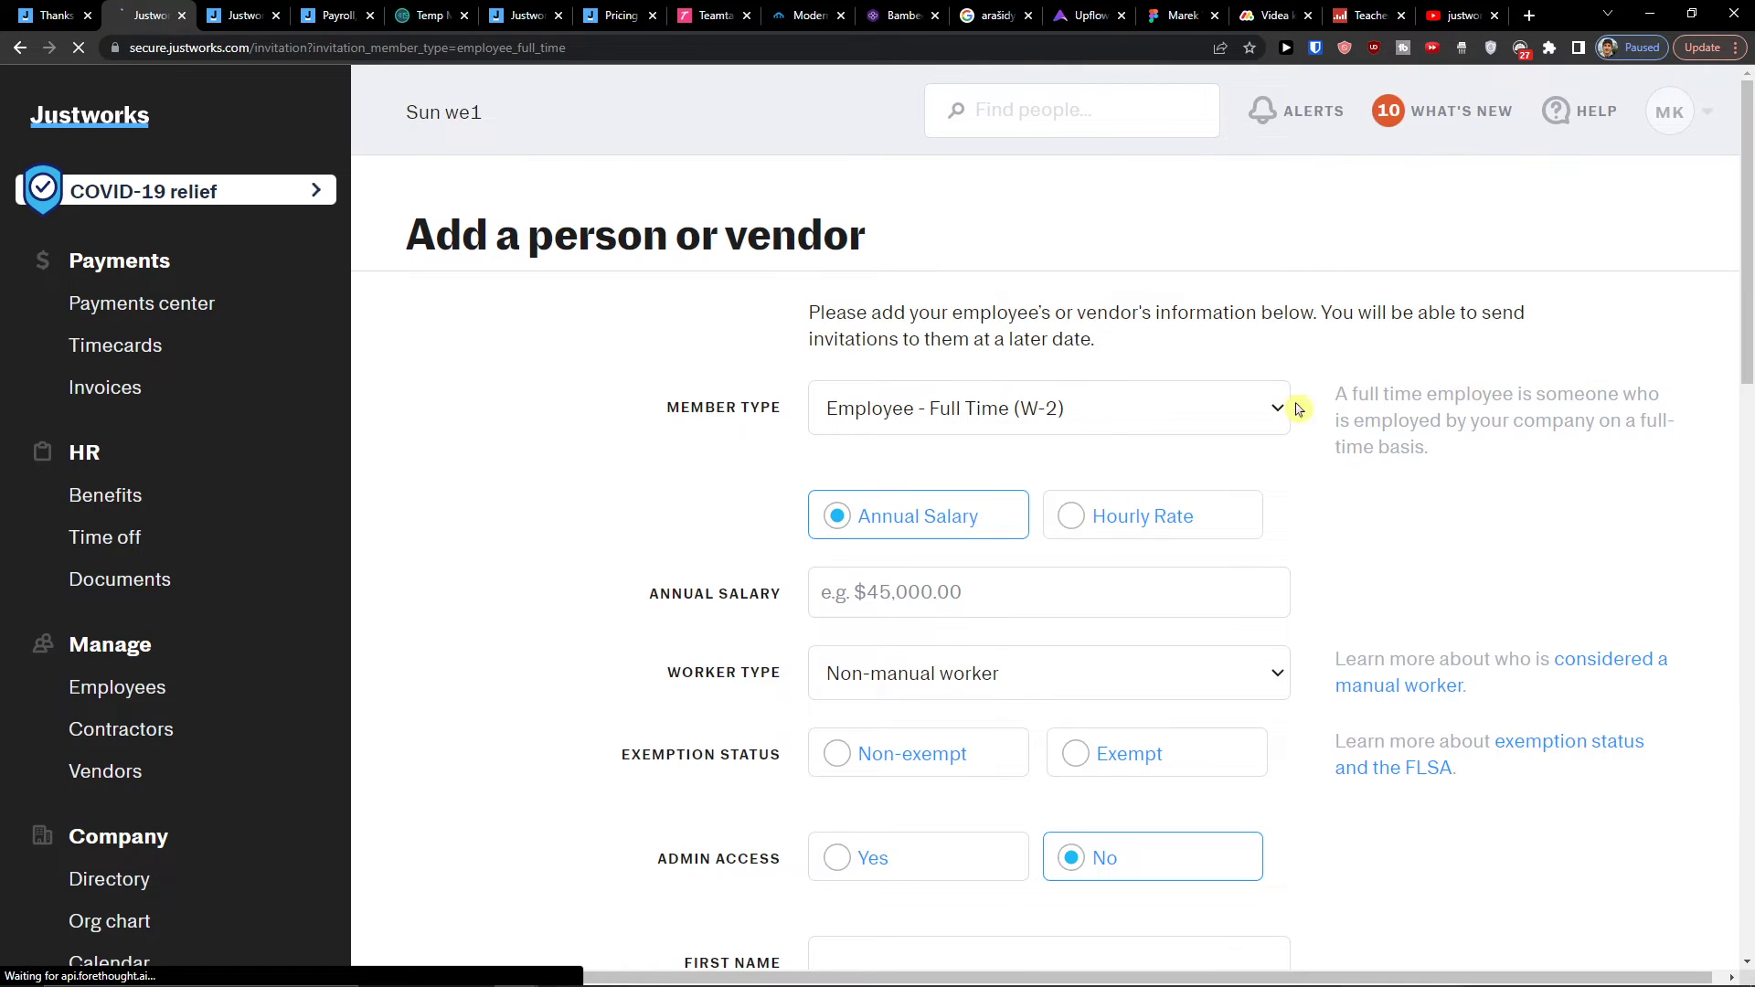
click(1098, 465)
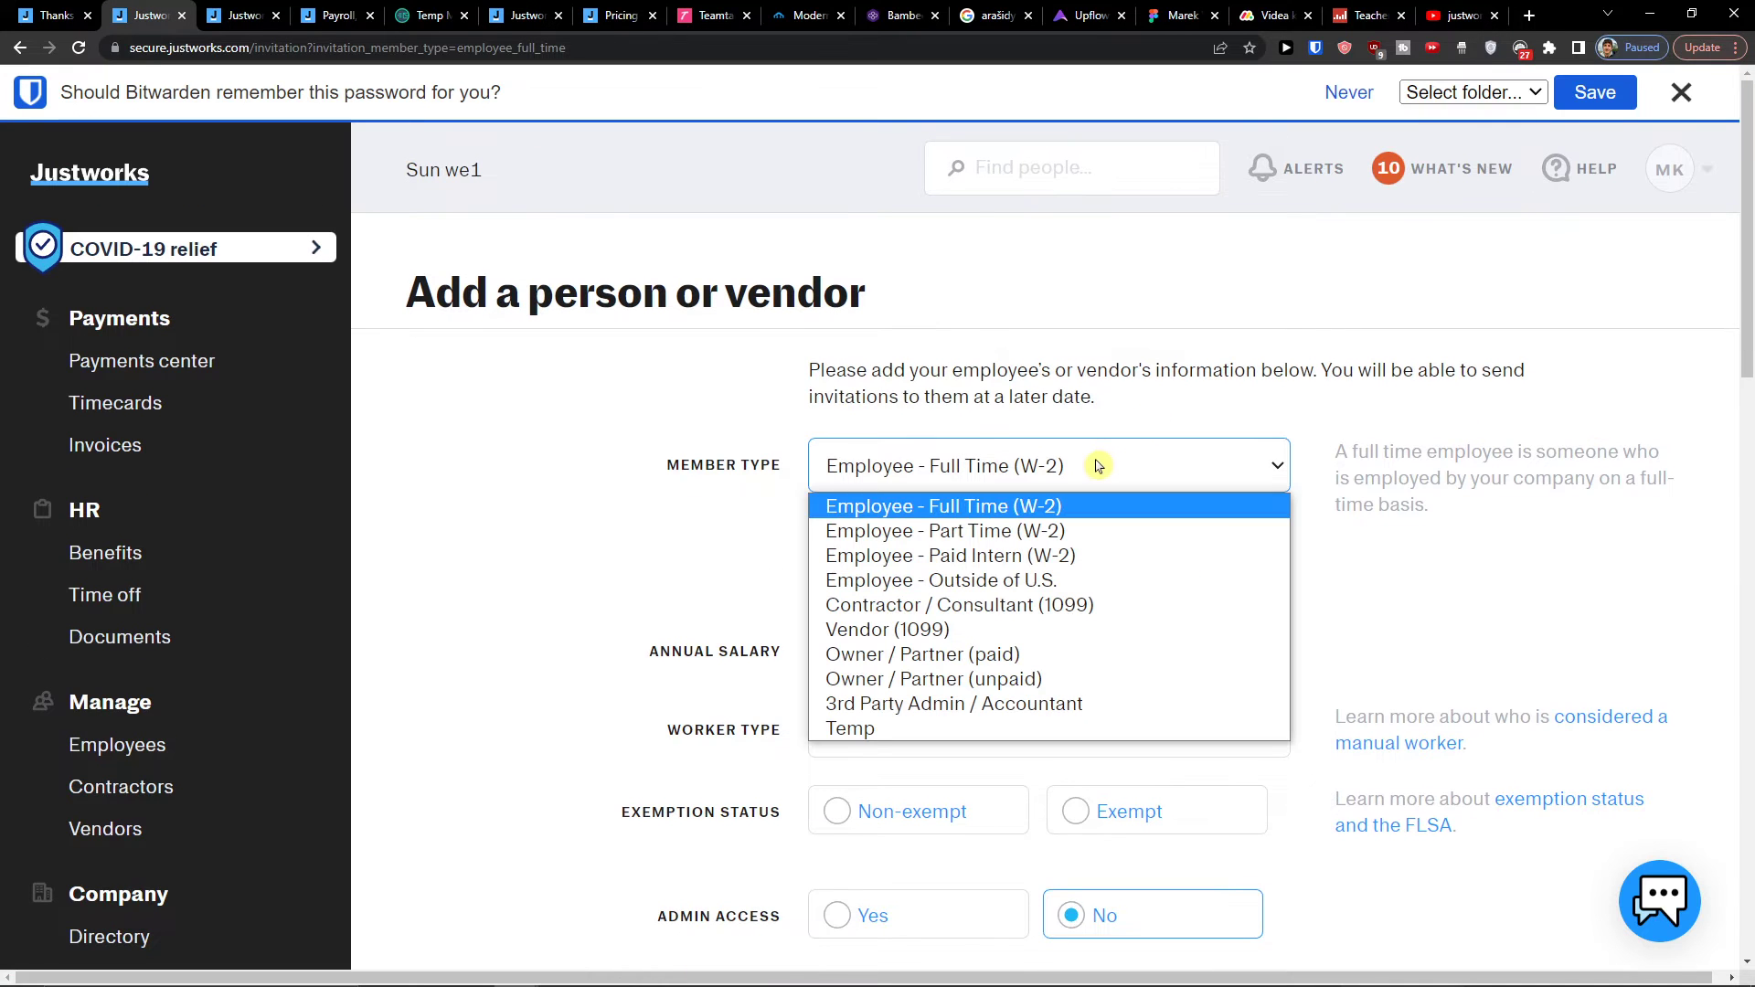
click(1047, 501)
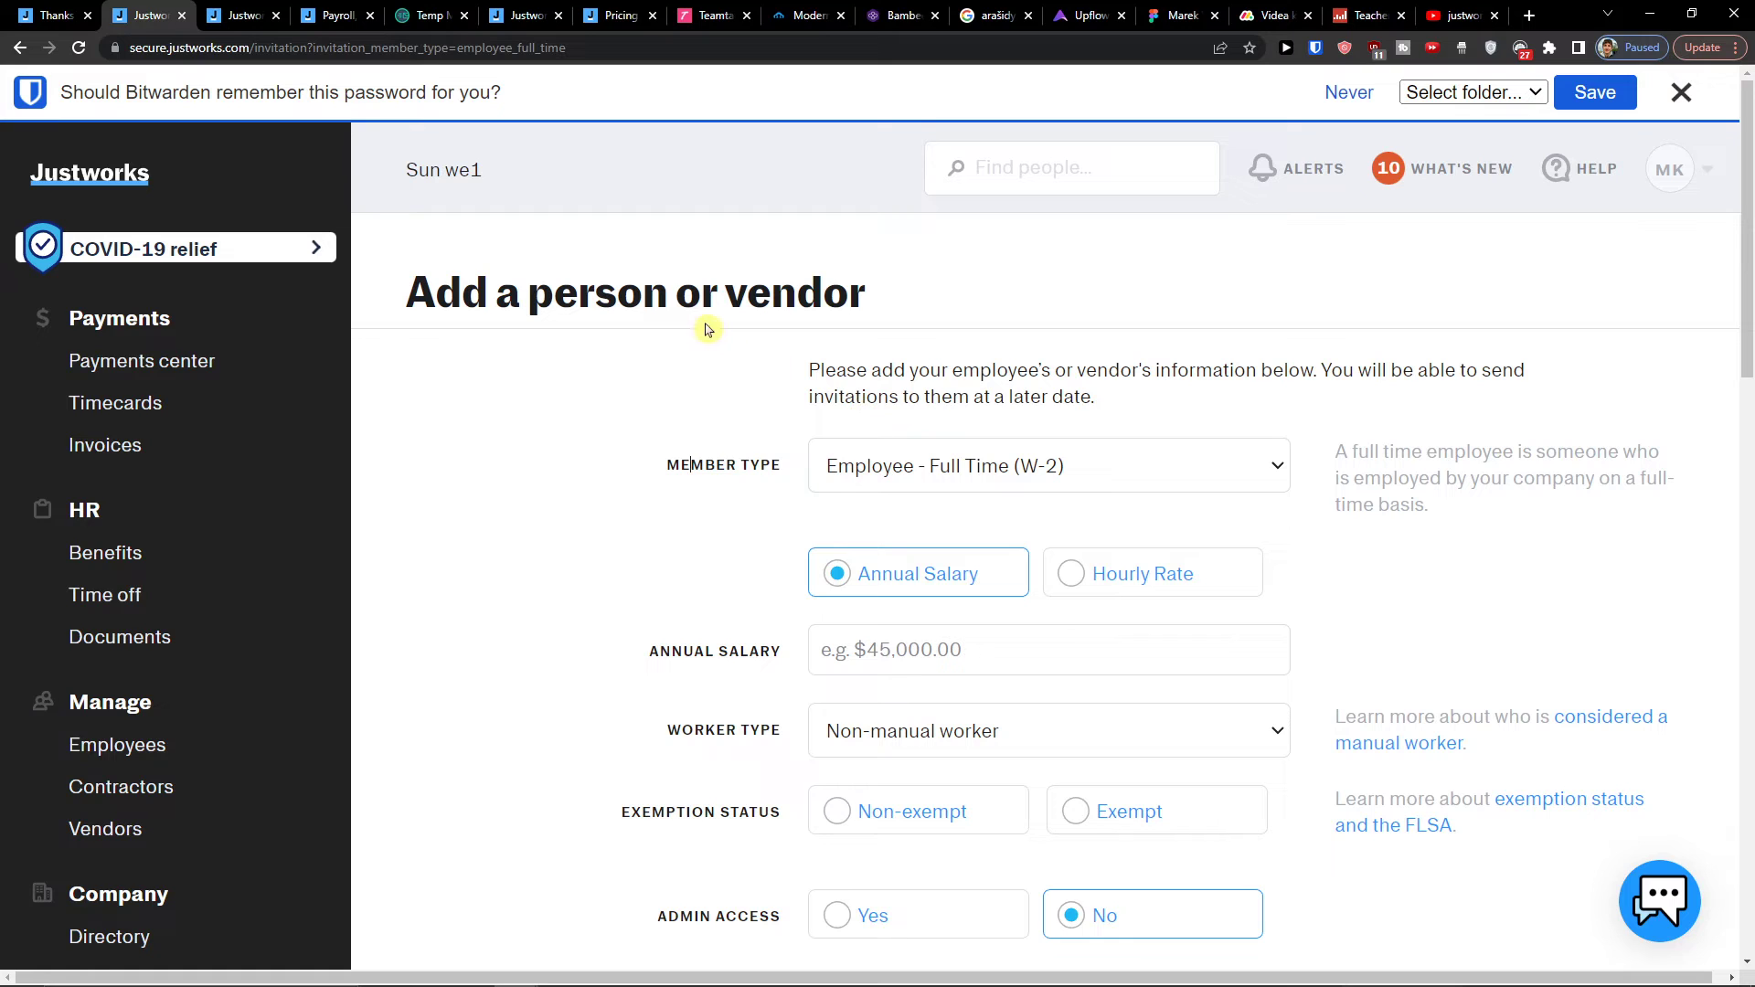
click(16, 51)
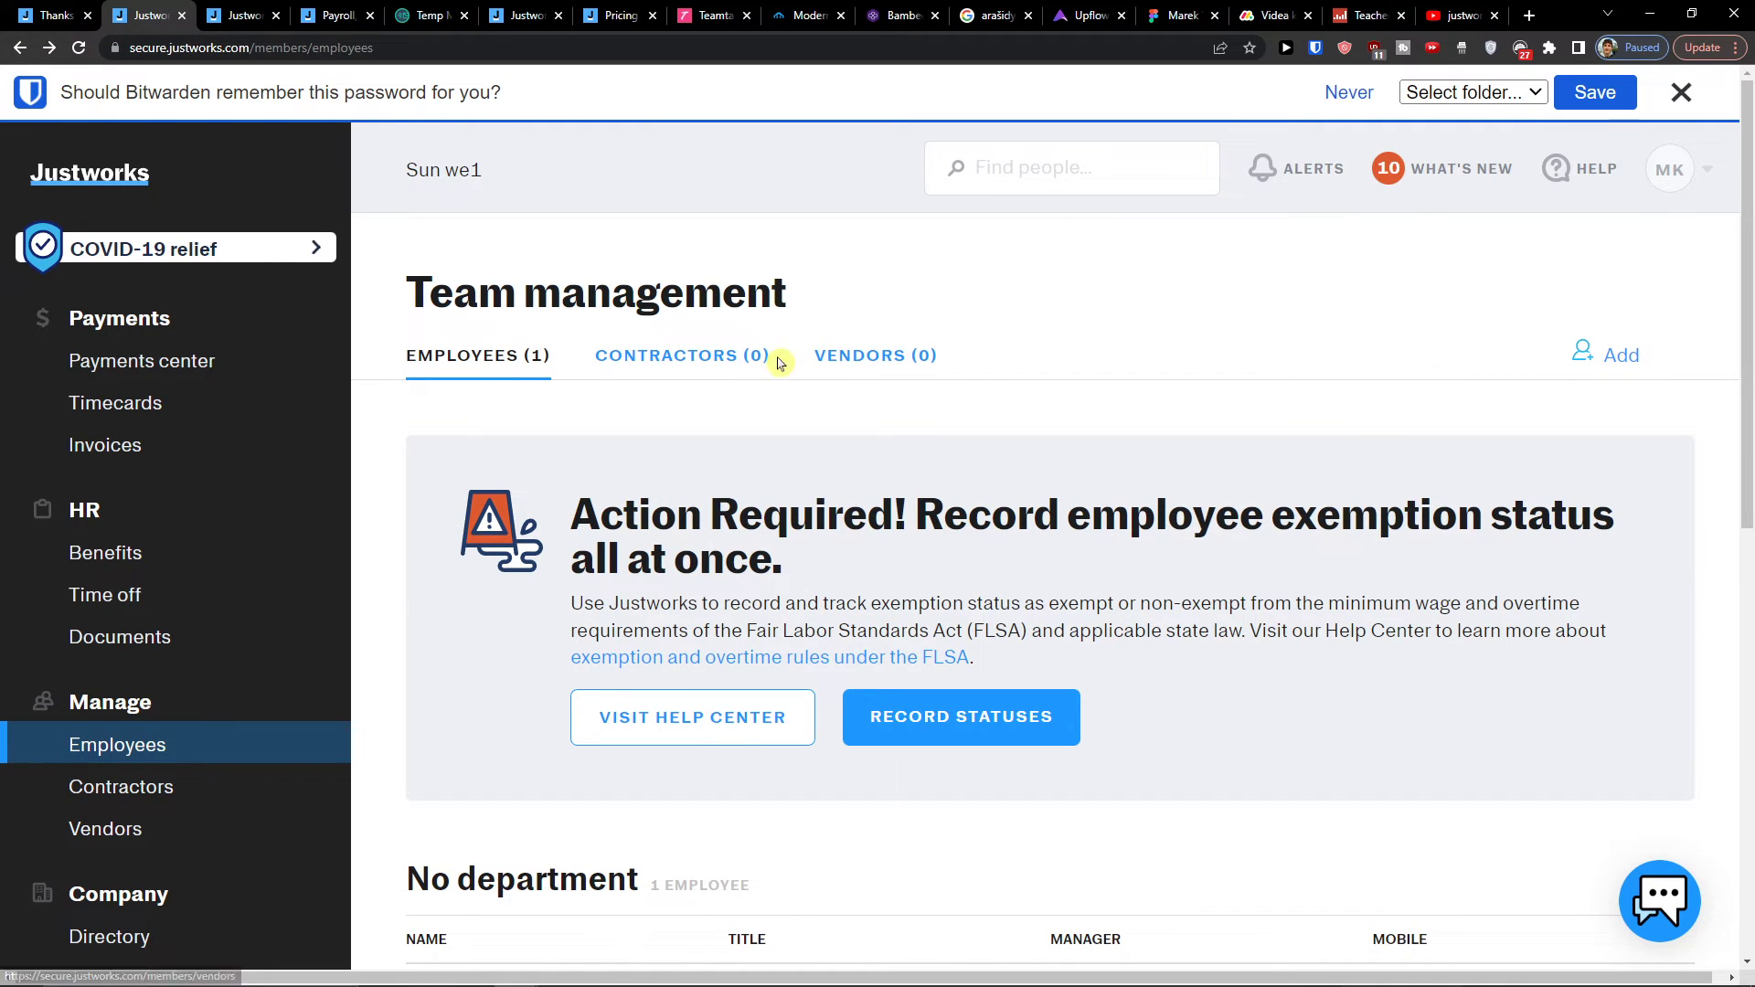
Step: Switch between the Contractors and Employees lists, then open the Add a person or vendor form
click(721, 363)
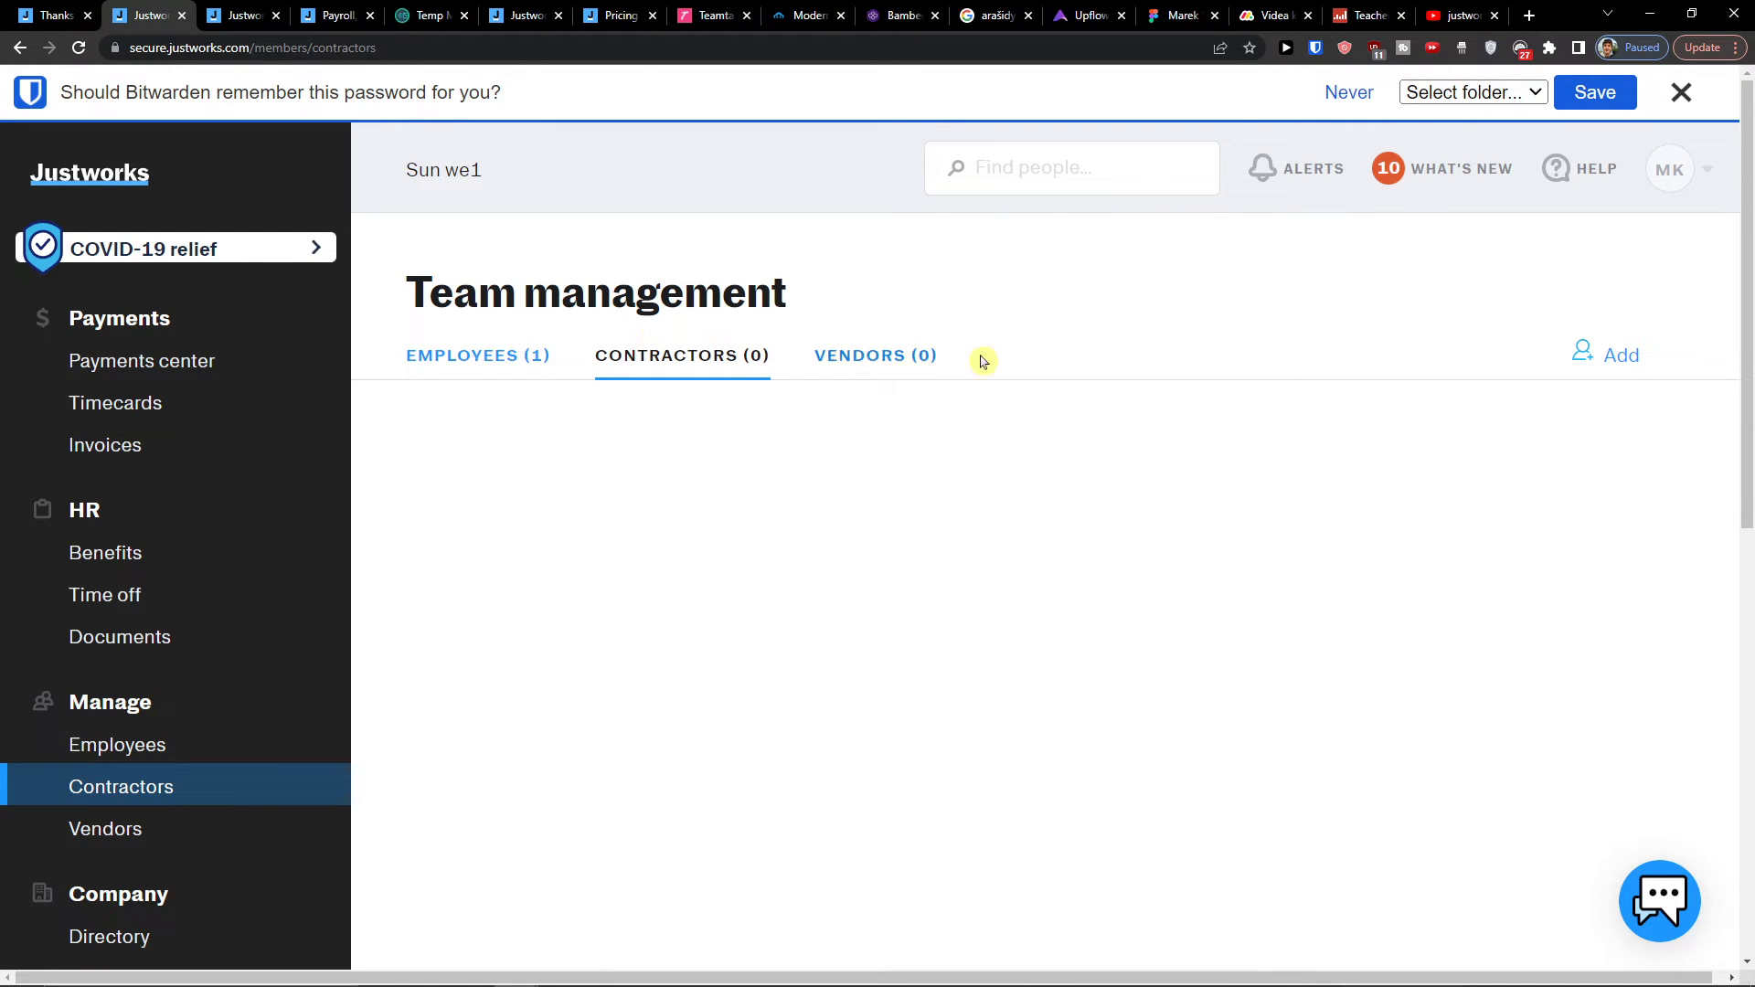
click(494, 365)
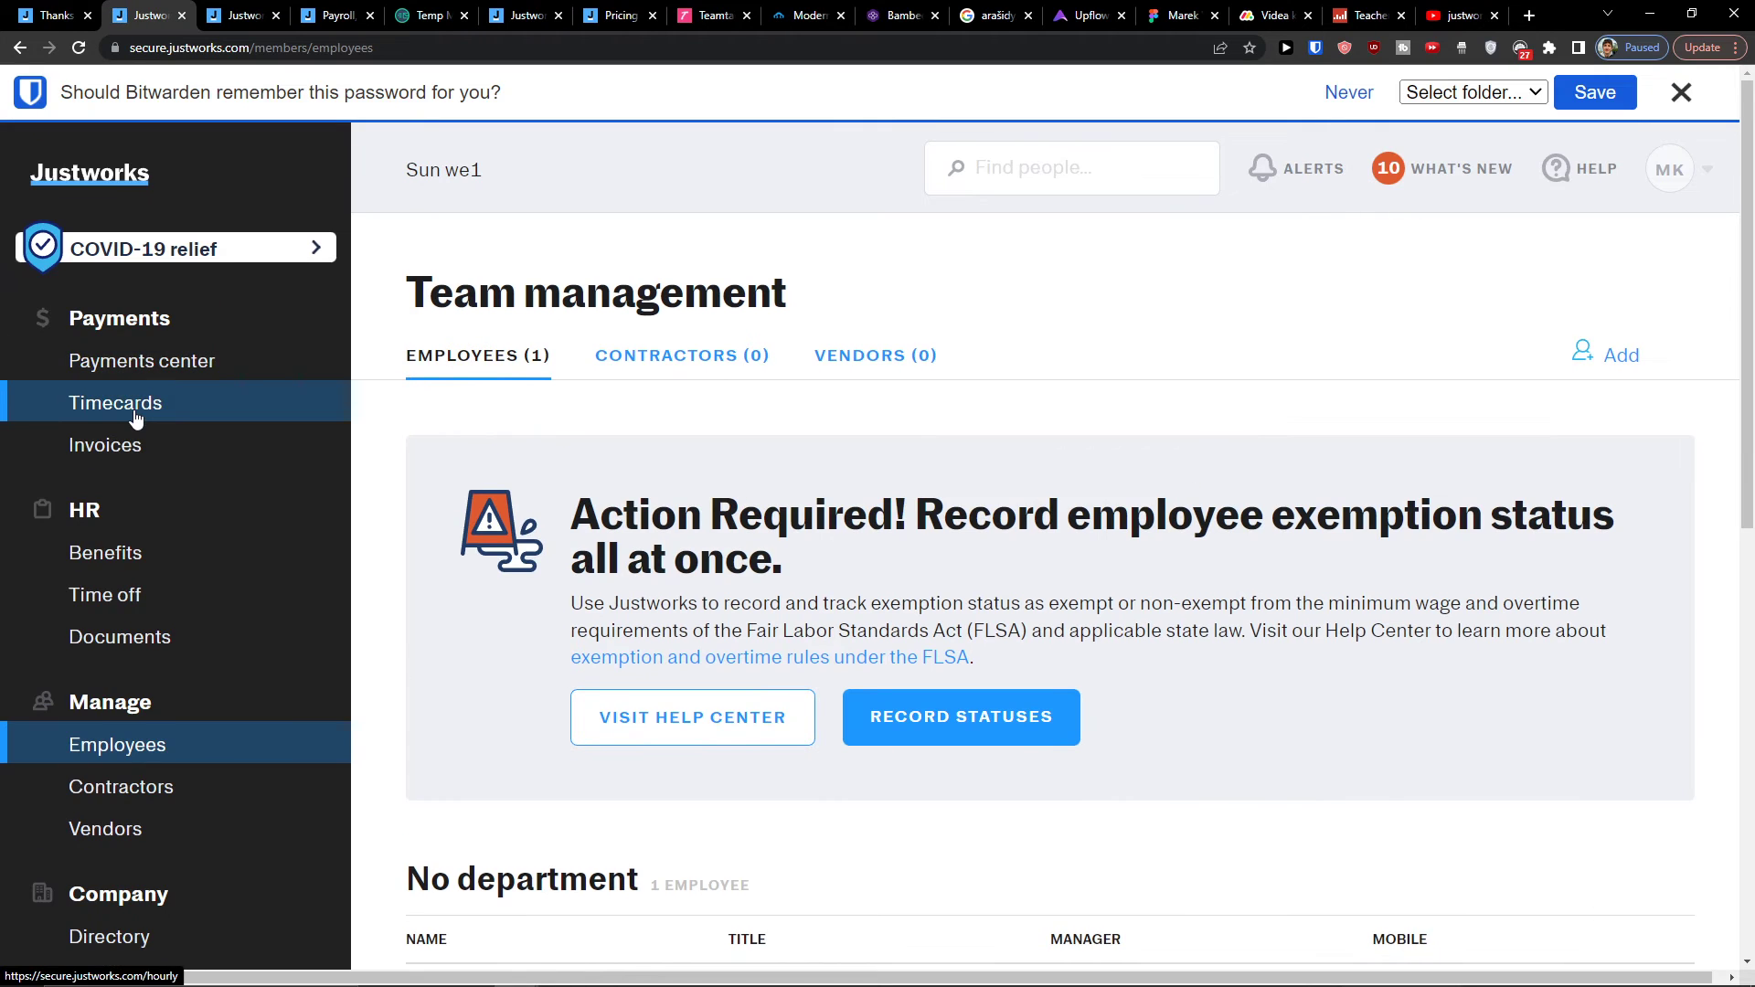
click(1623, 362)
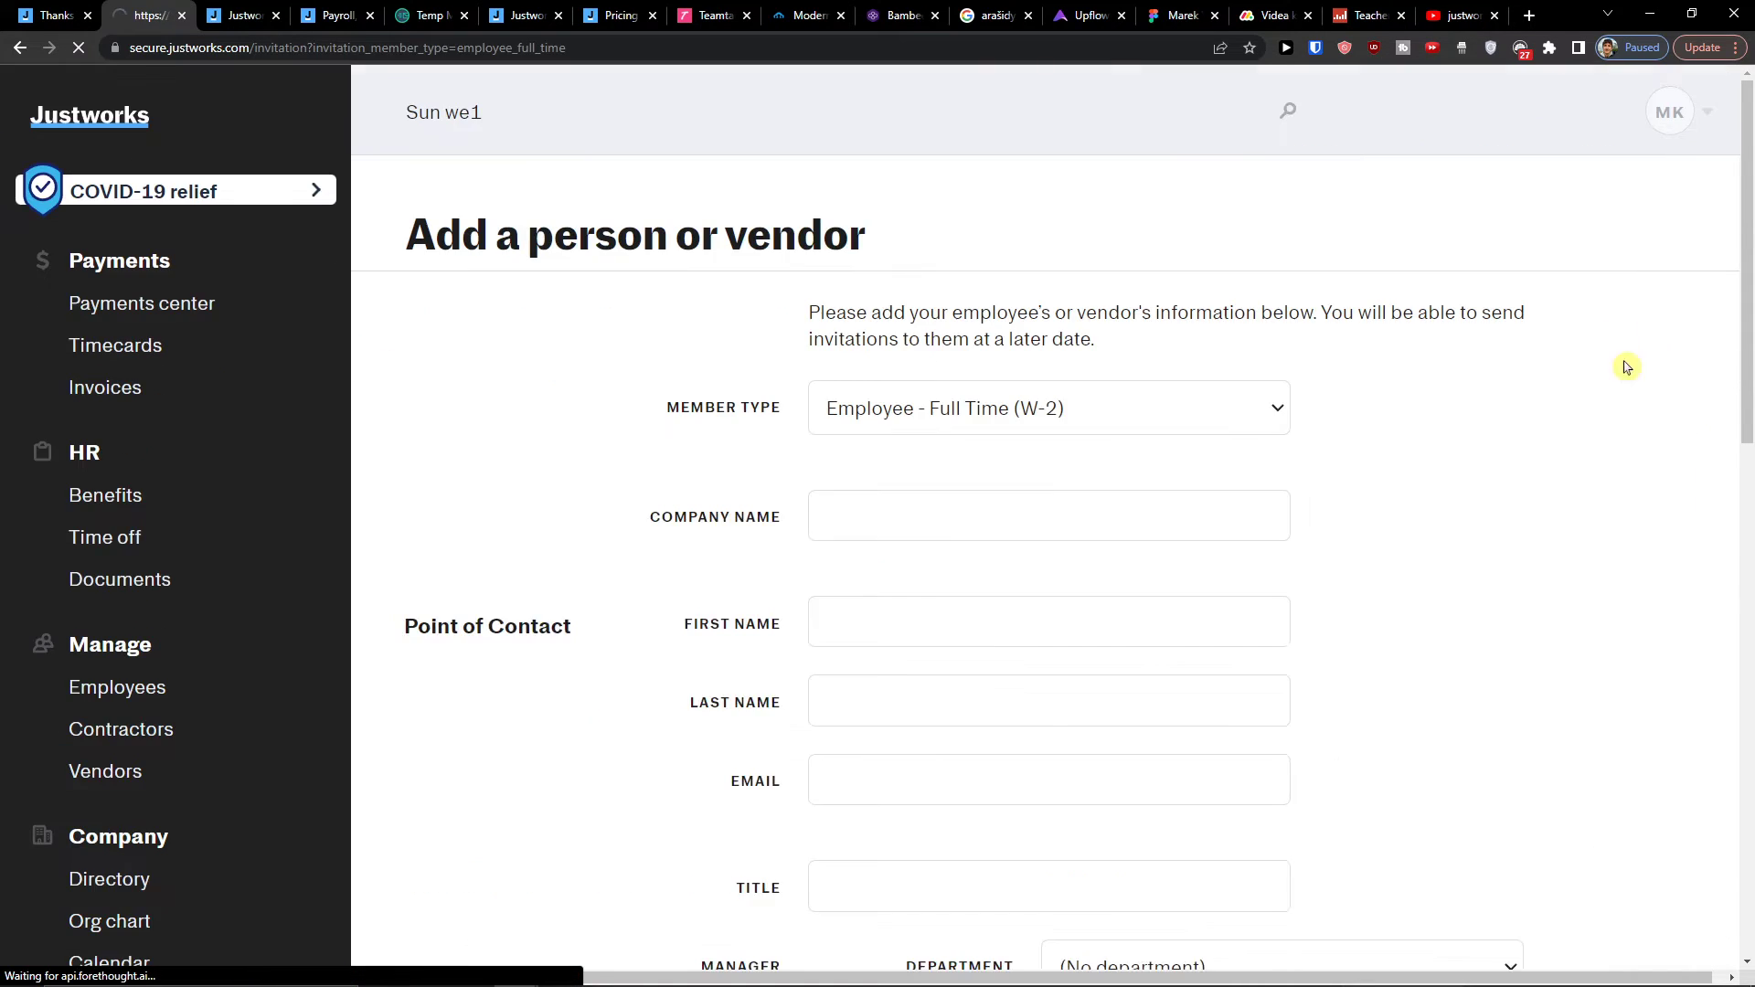
Step: Dismiss the password prompt and check the member and worker type choices for Employee - Full Time (W-2)
click(1684, 95)
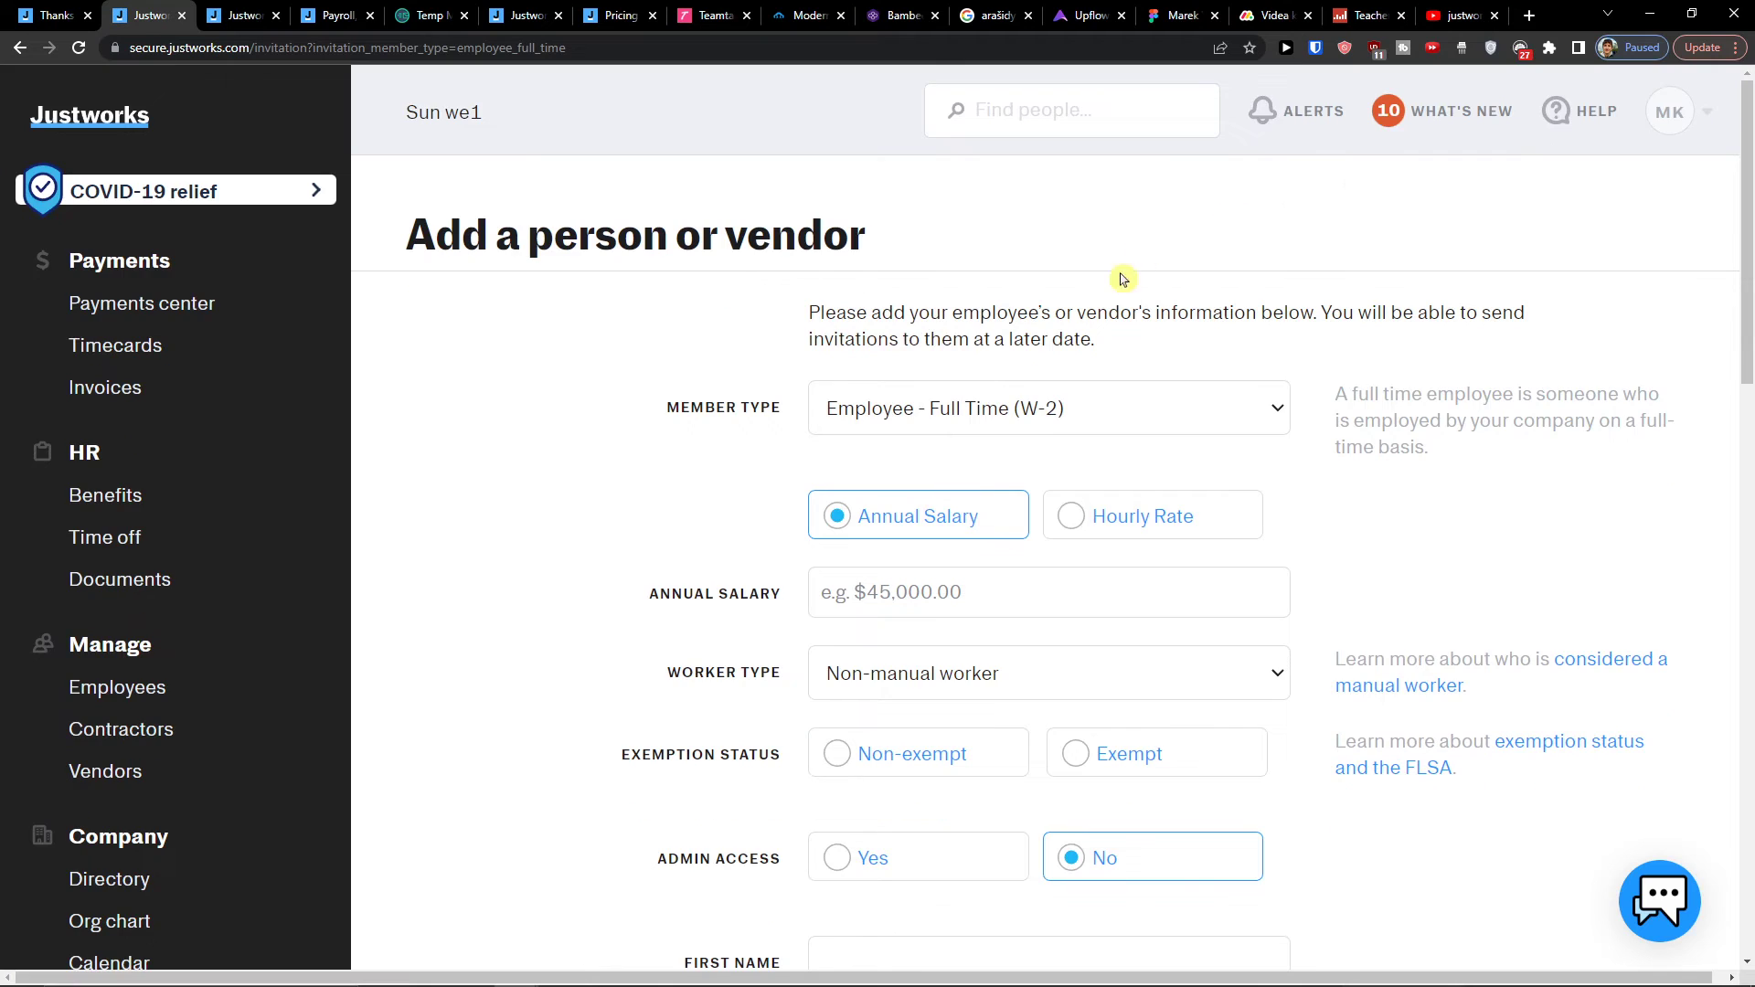
click(910, 401)
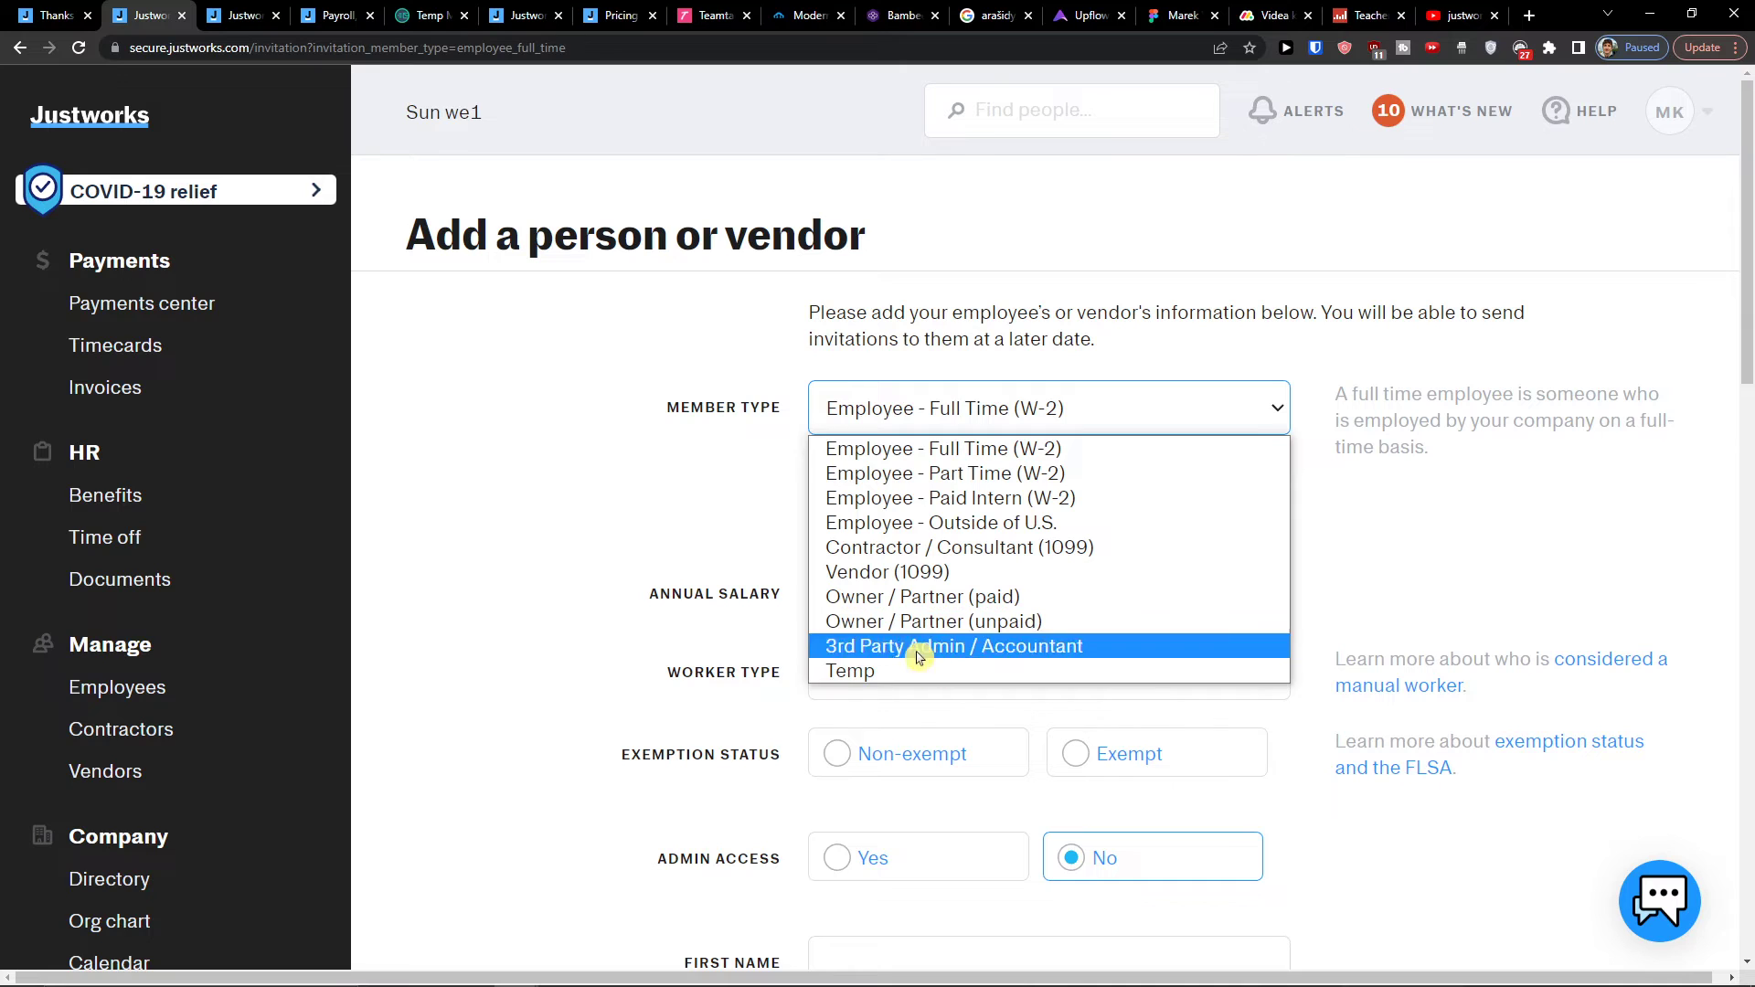
click(713, 595)
scroll(713, 596, down, 3)
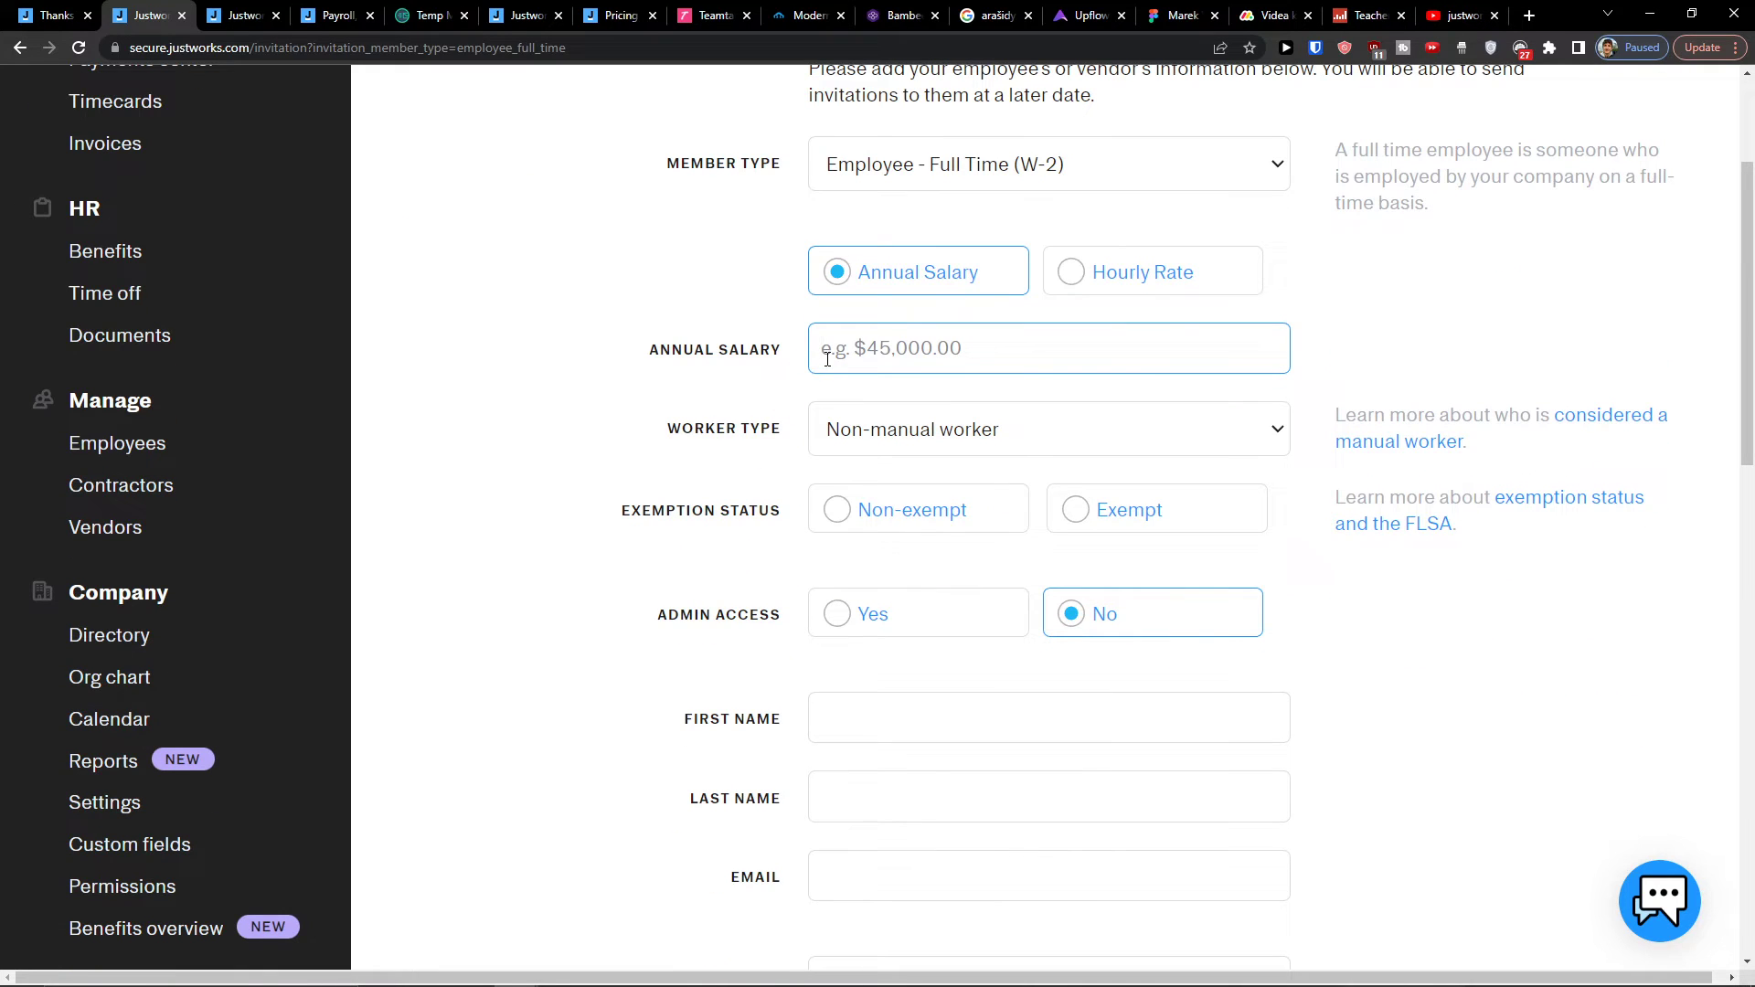
click(873, 429)
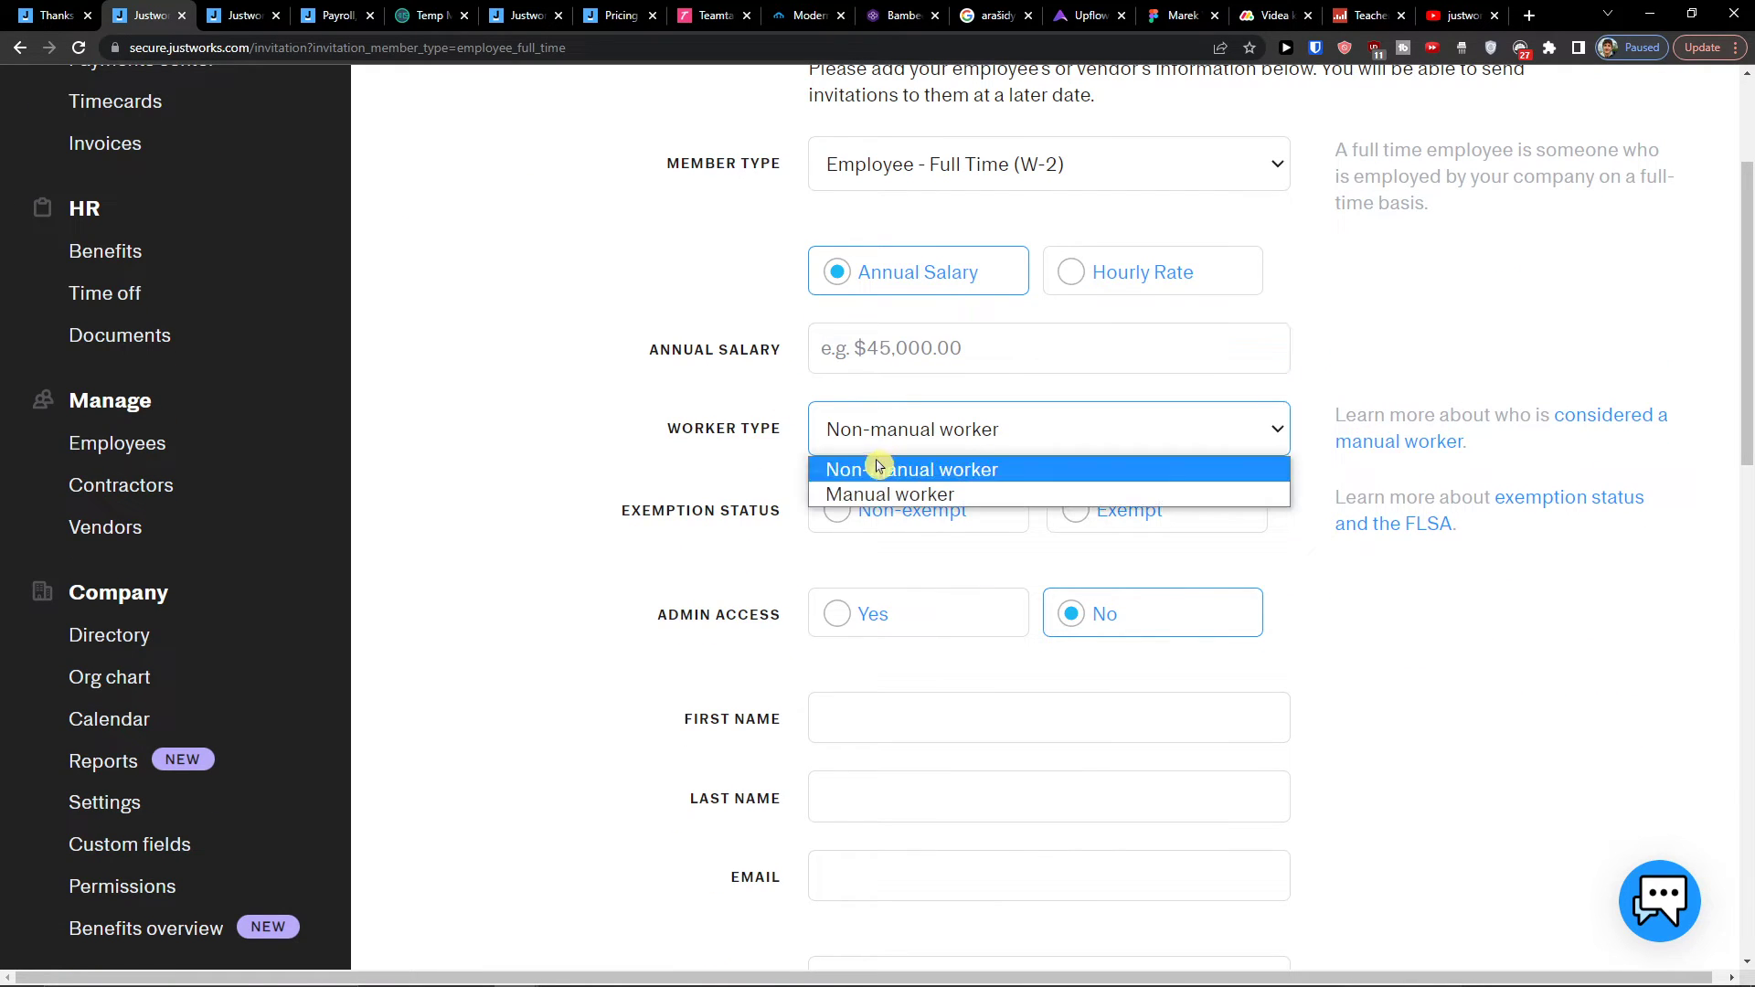
scroll(771, 341, up, 3)
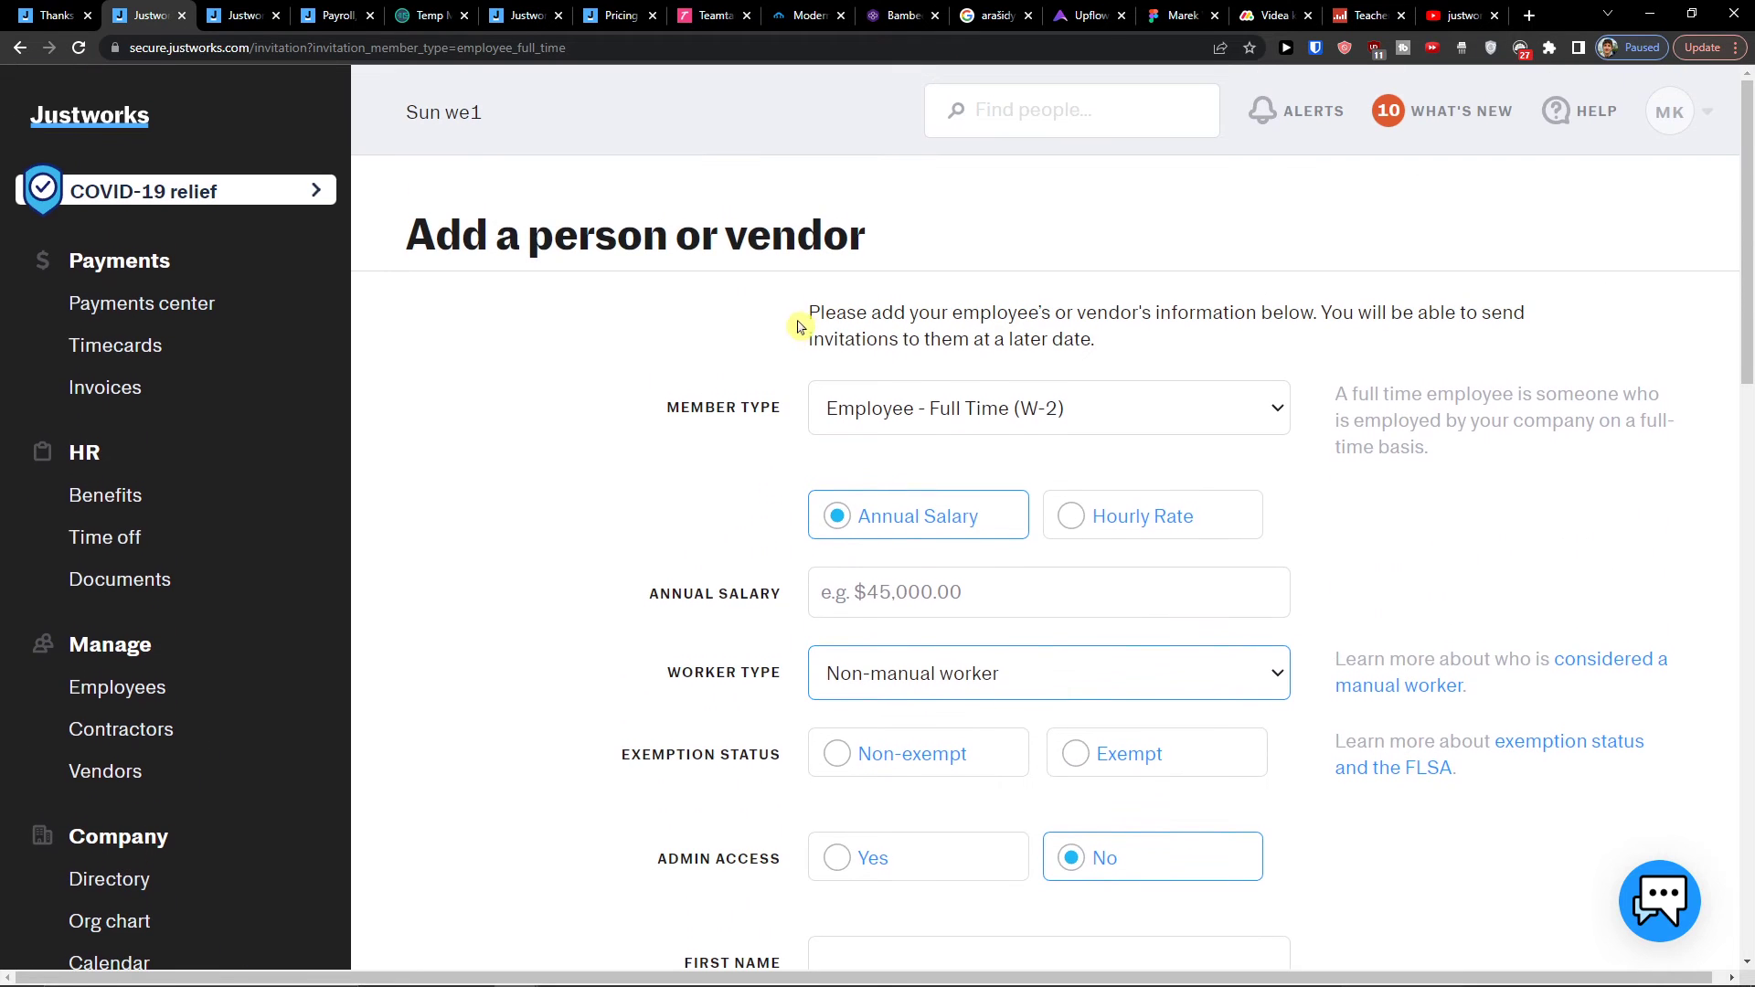
Step: Try the Contractor, Vendor, Paid intern and Full-time employee member types in turn
click(834, 406)
click(873, 549)
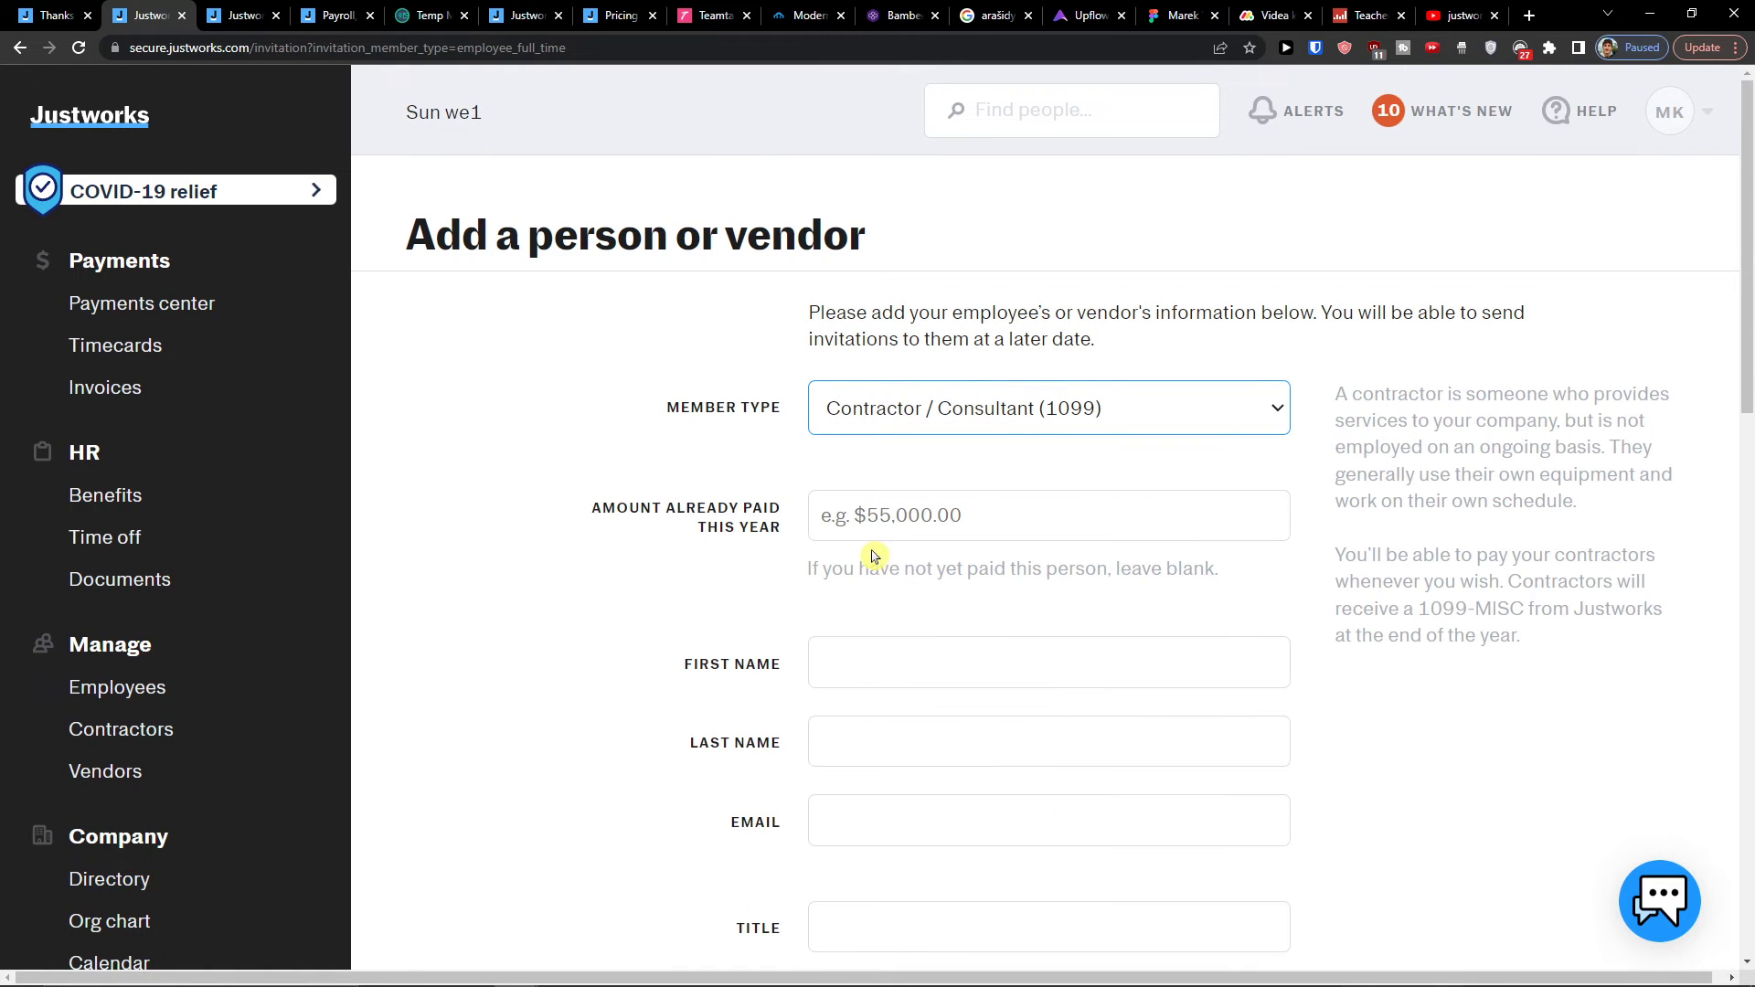
click(859, 425)
click(870, 572)
click(891, 393)
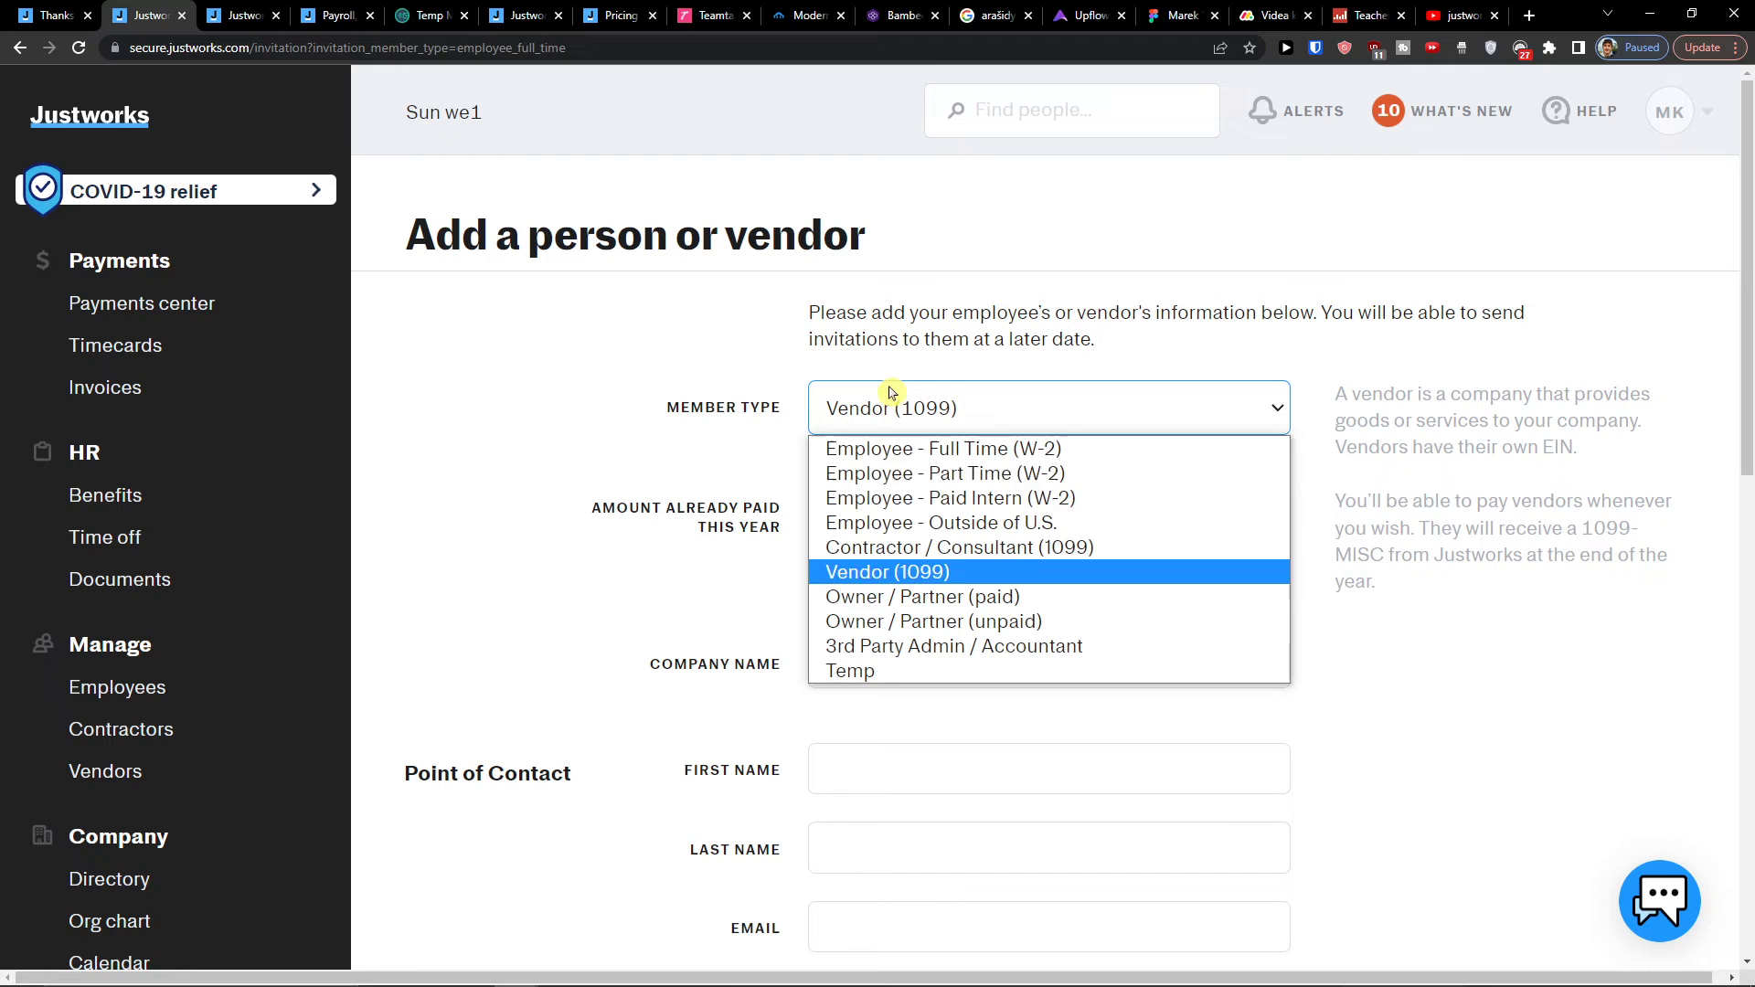
click(873, 497)
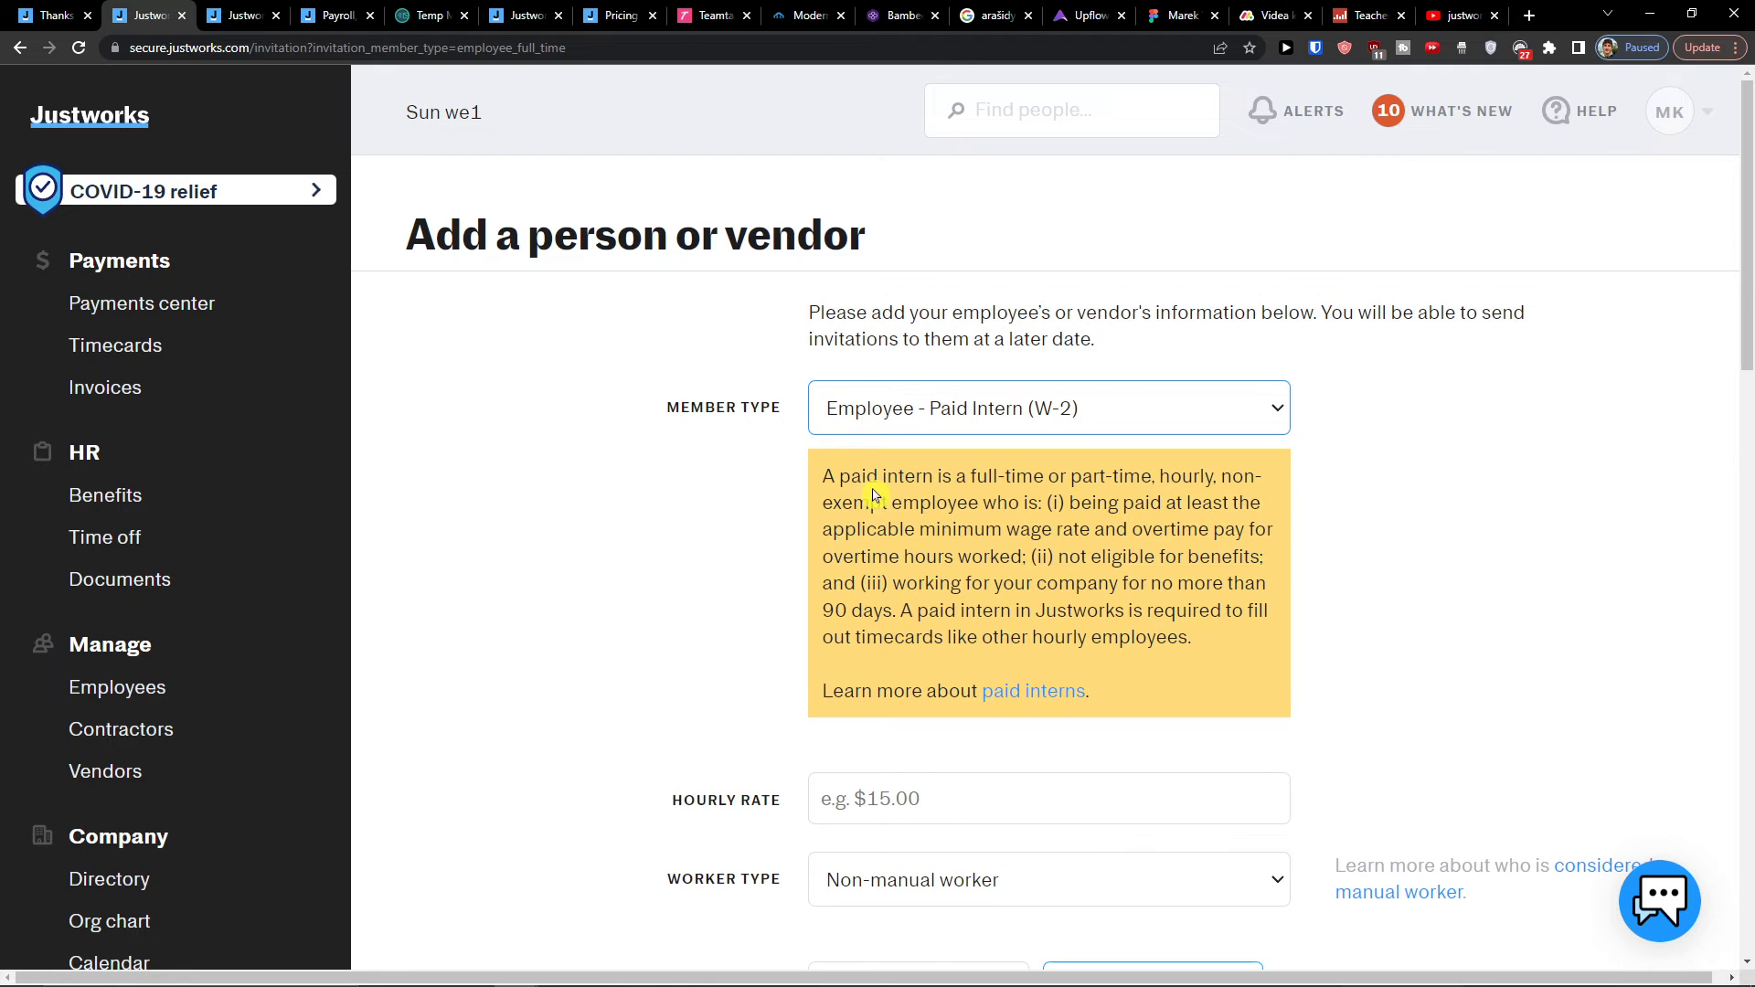
click(870, 422)
click(878, 450)
click(870, 422)
click(869, 448)
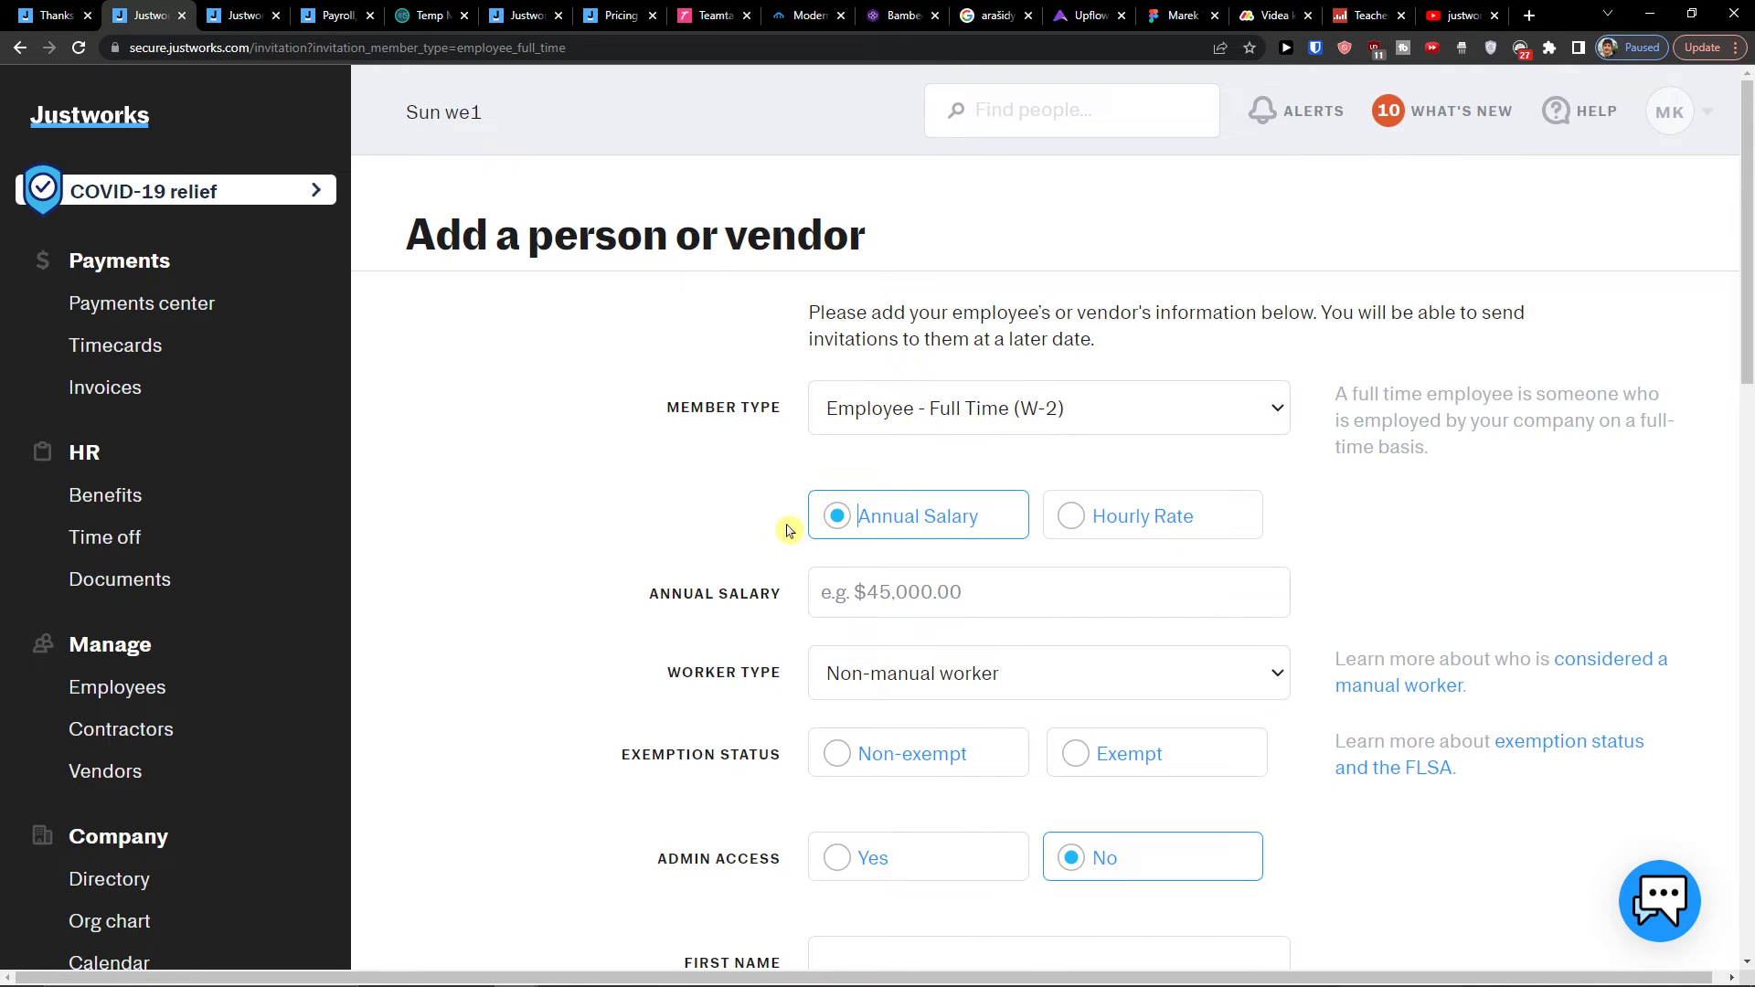
scroll(804, 576, down, 8)
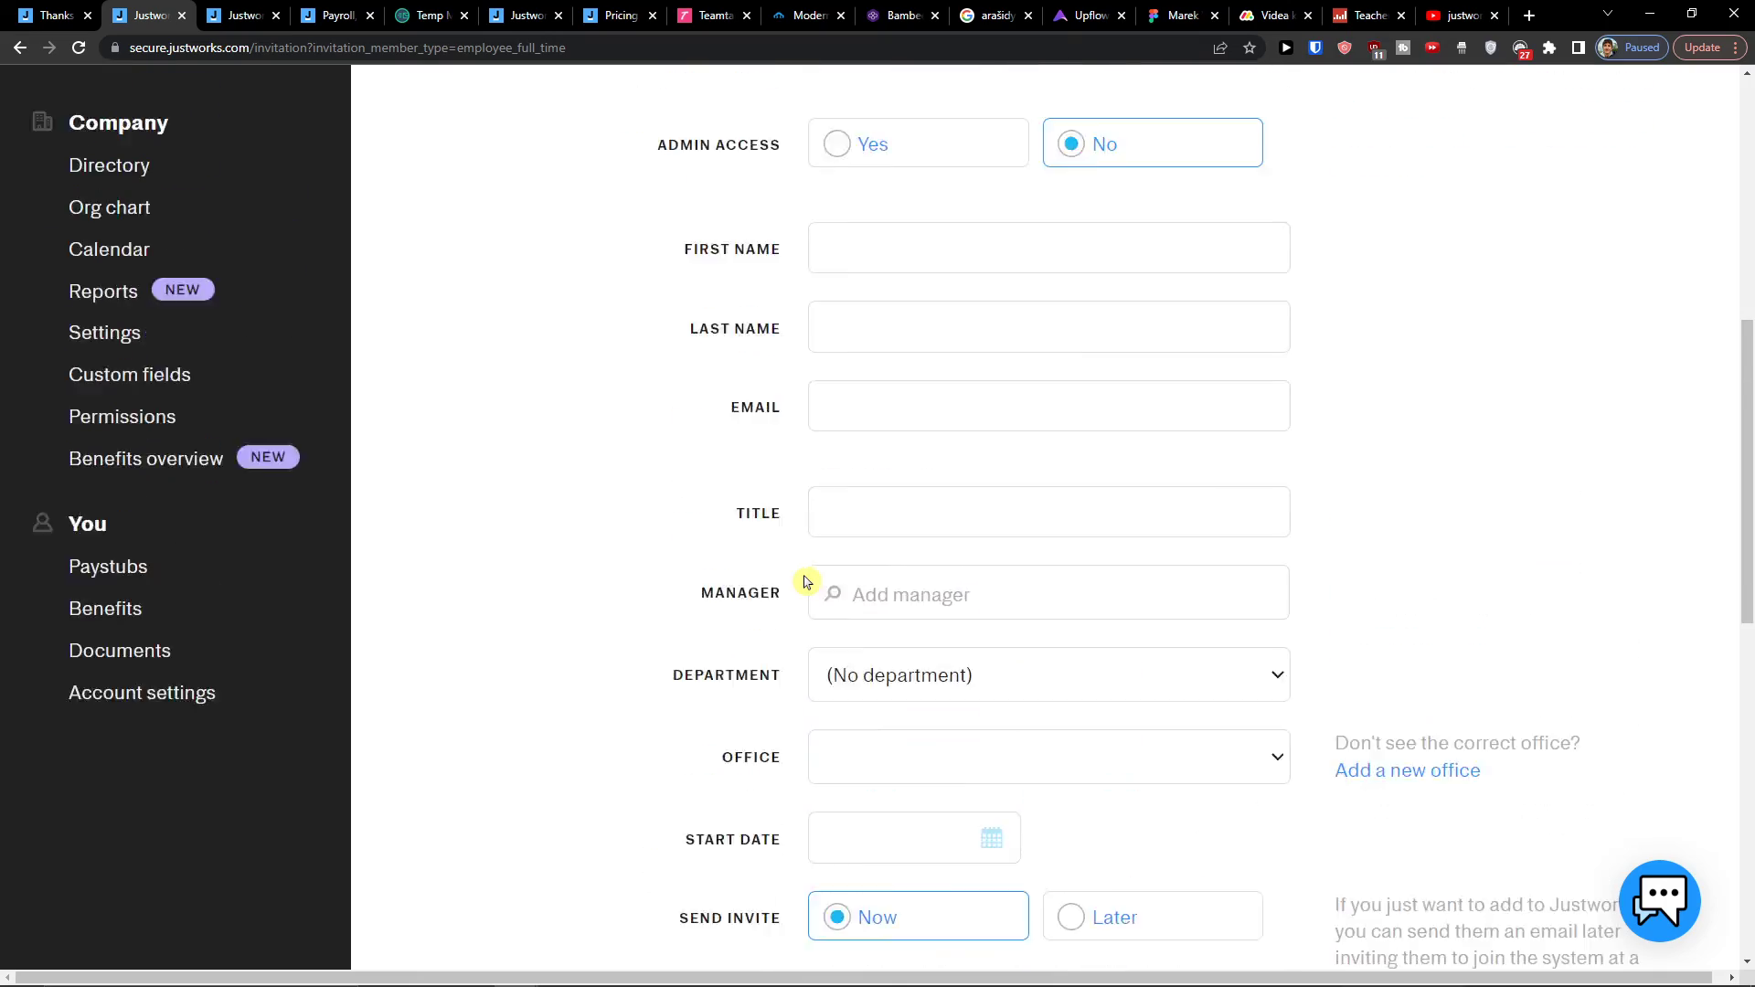
scroll(805, 581, up, 8)
Step: Settle on Contractor / Consultant (1099) as member type, then go to the Vendors list
click(894, 422)
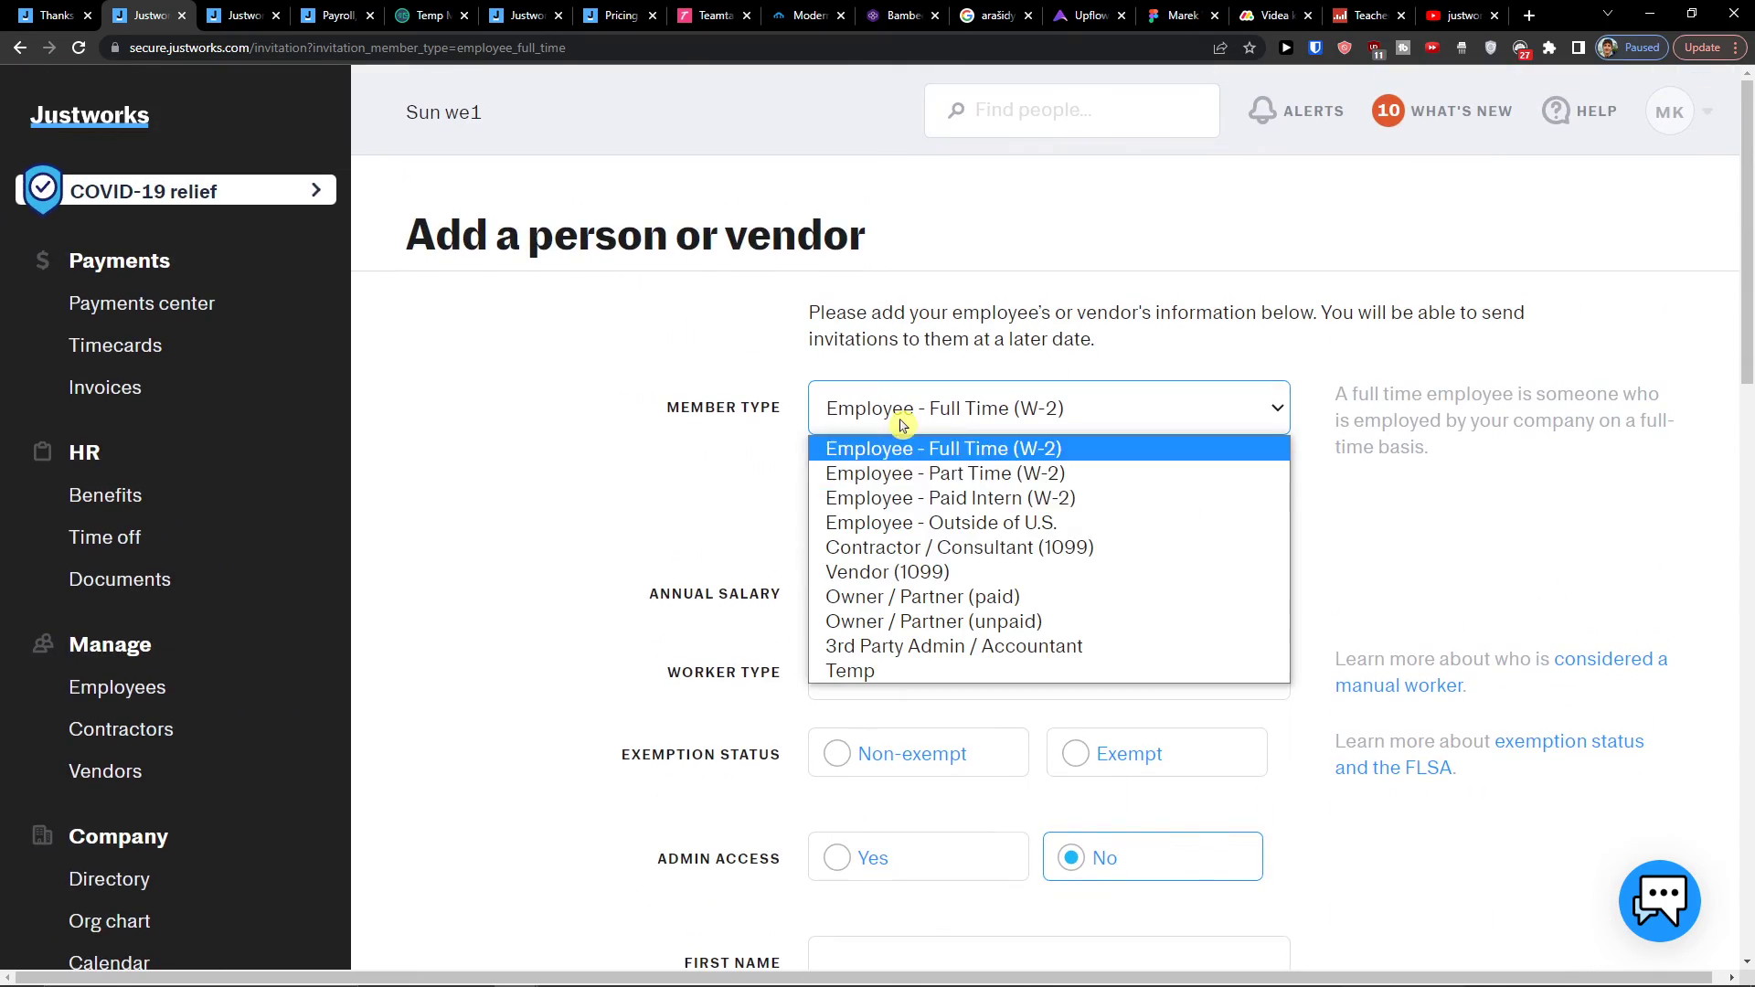
click(881, 554)
scroll(905, 576, down, 10)
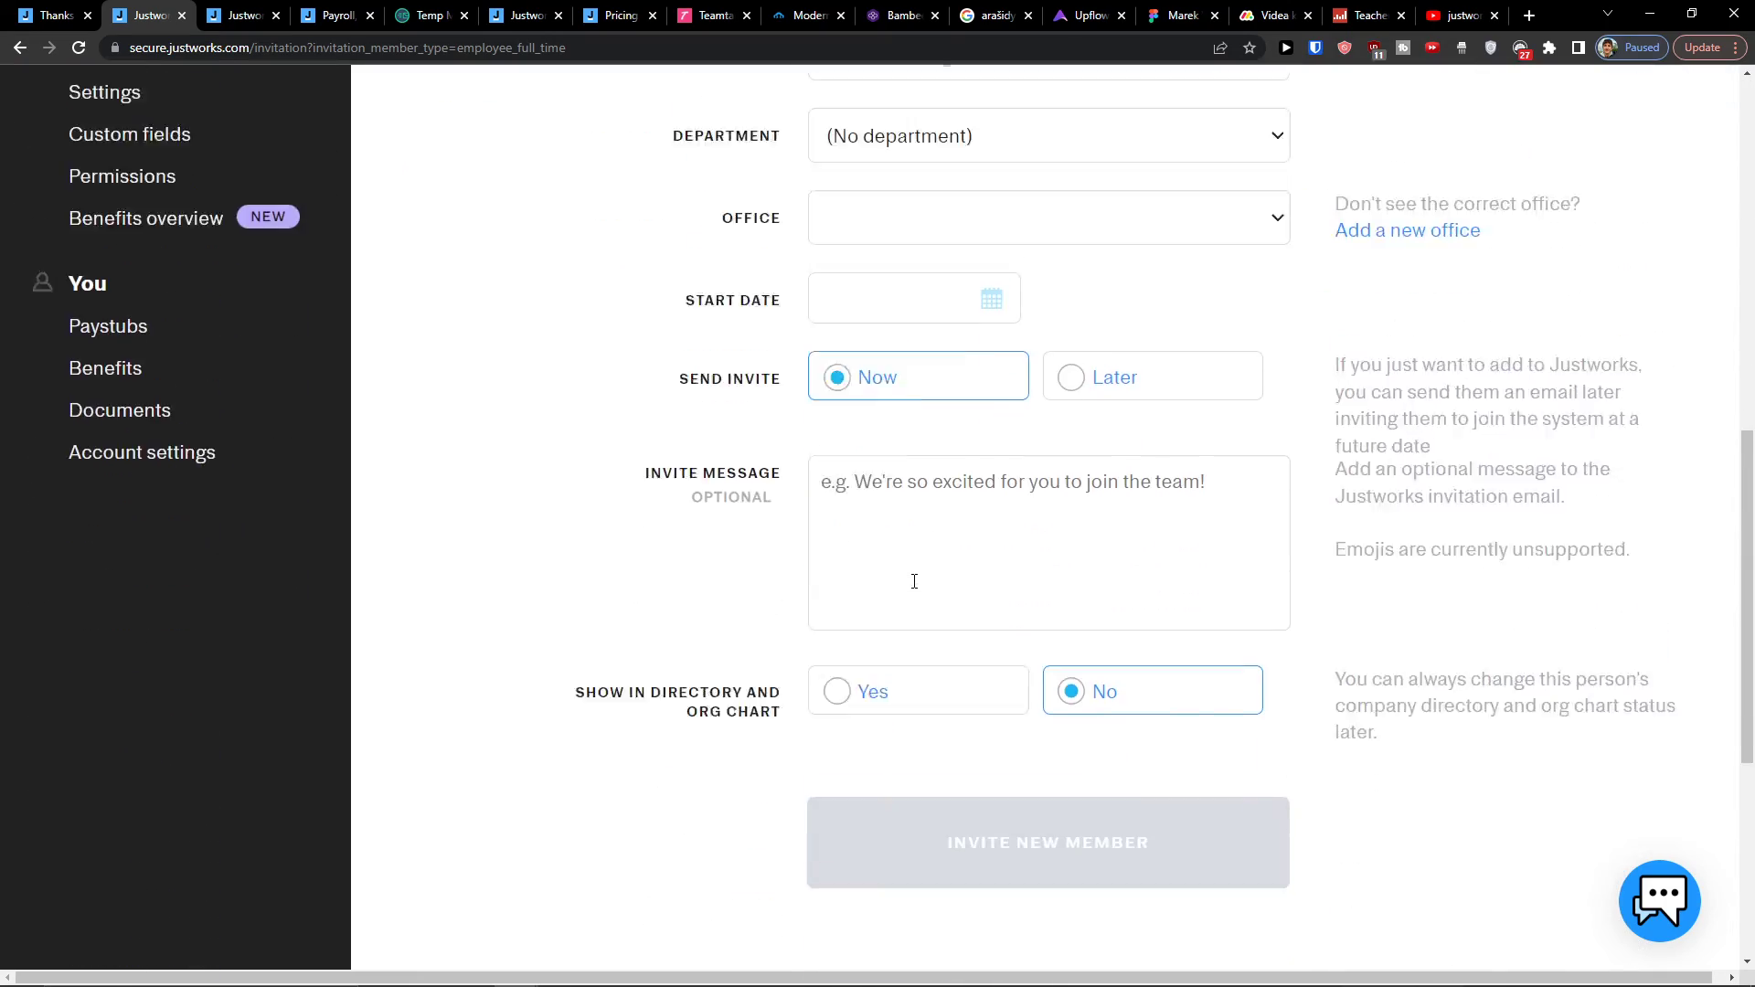
scroll(915, 582, up, 10)
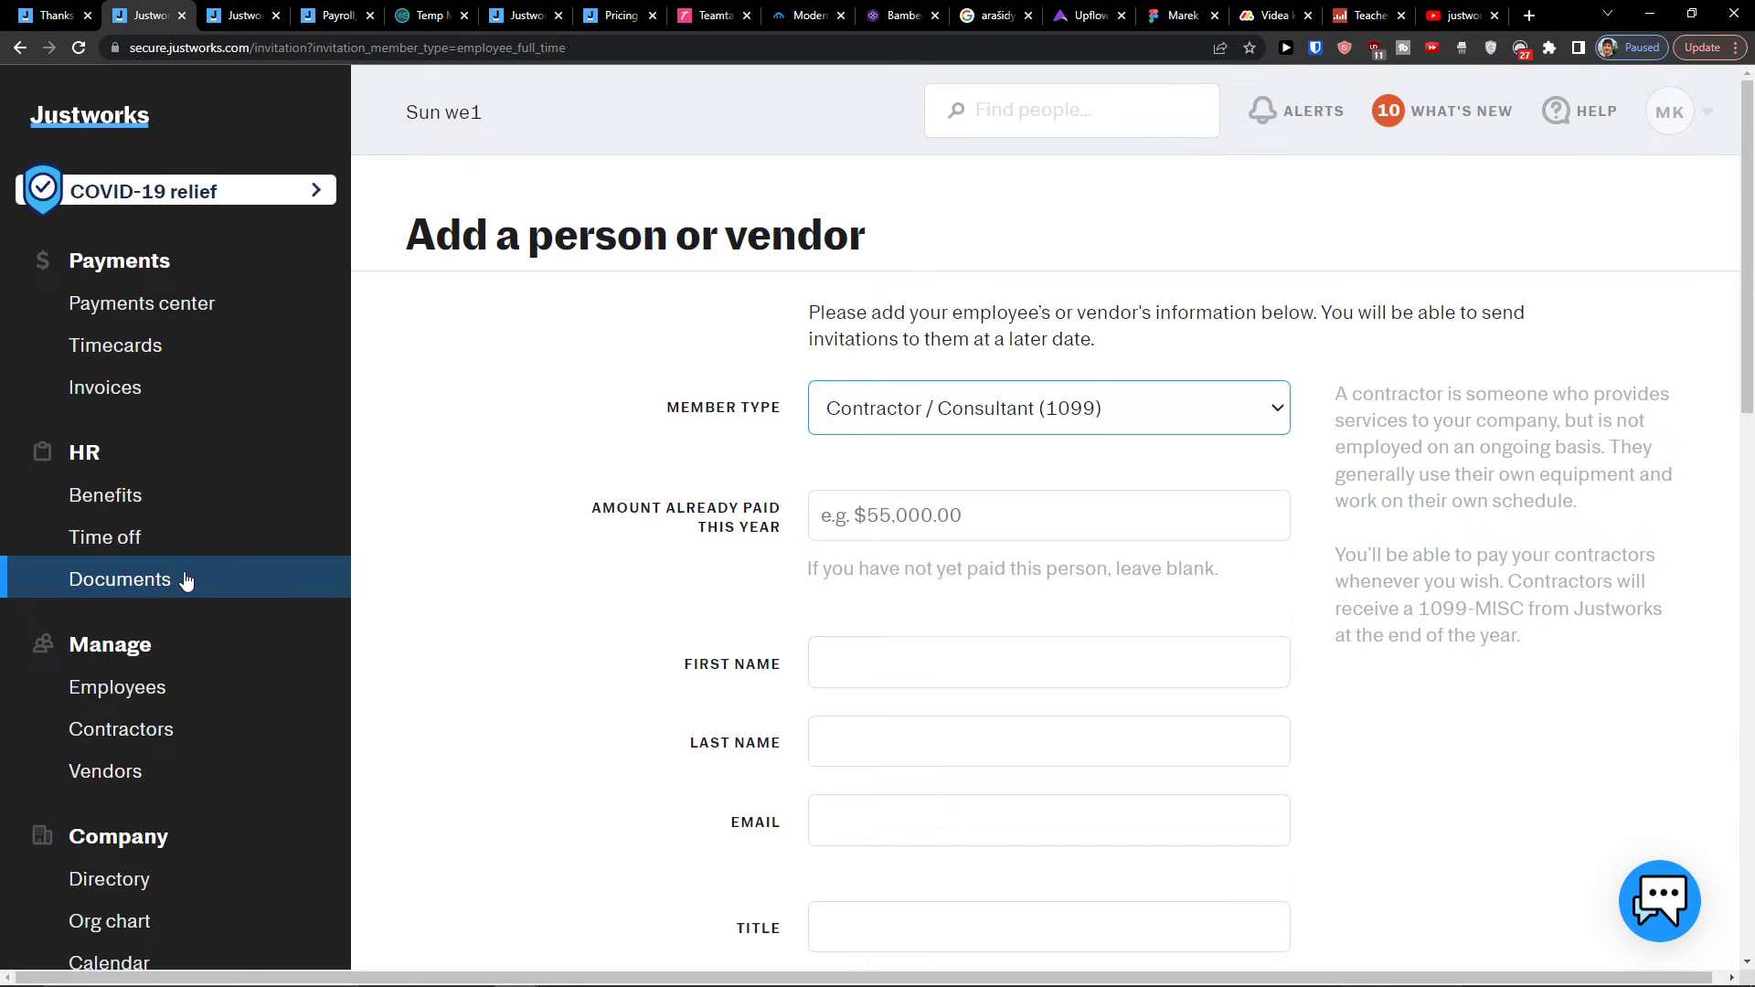
scroll(183, 585, down, 1)
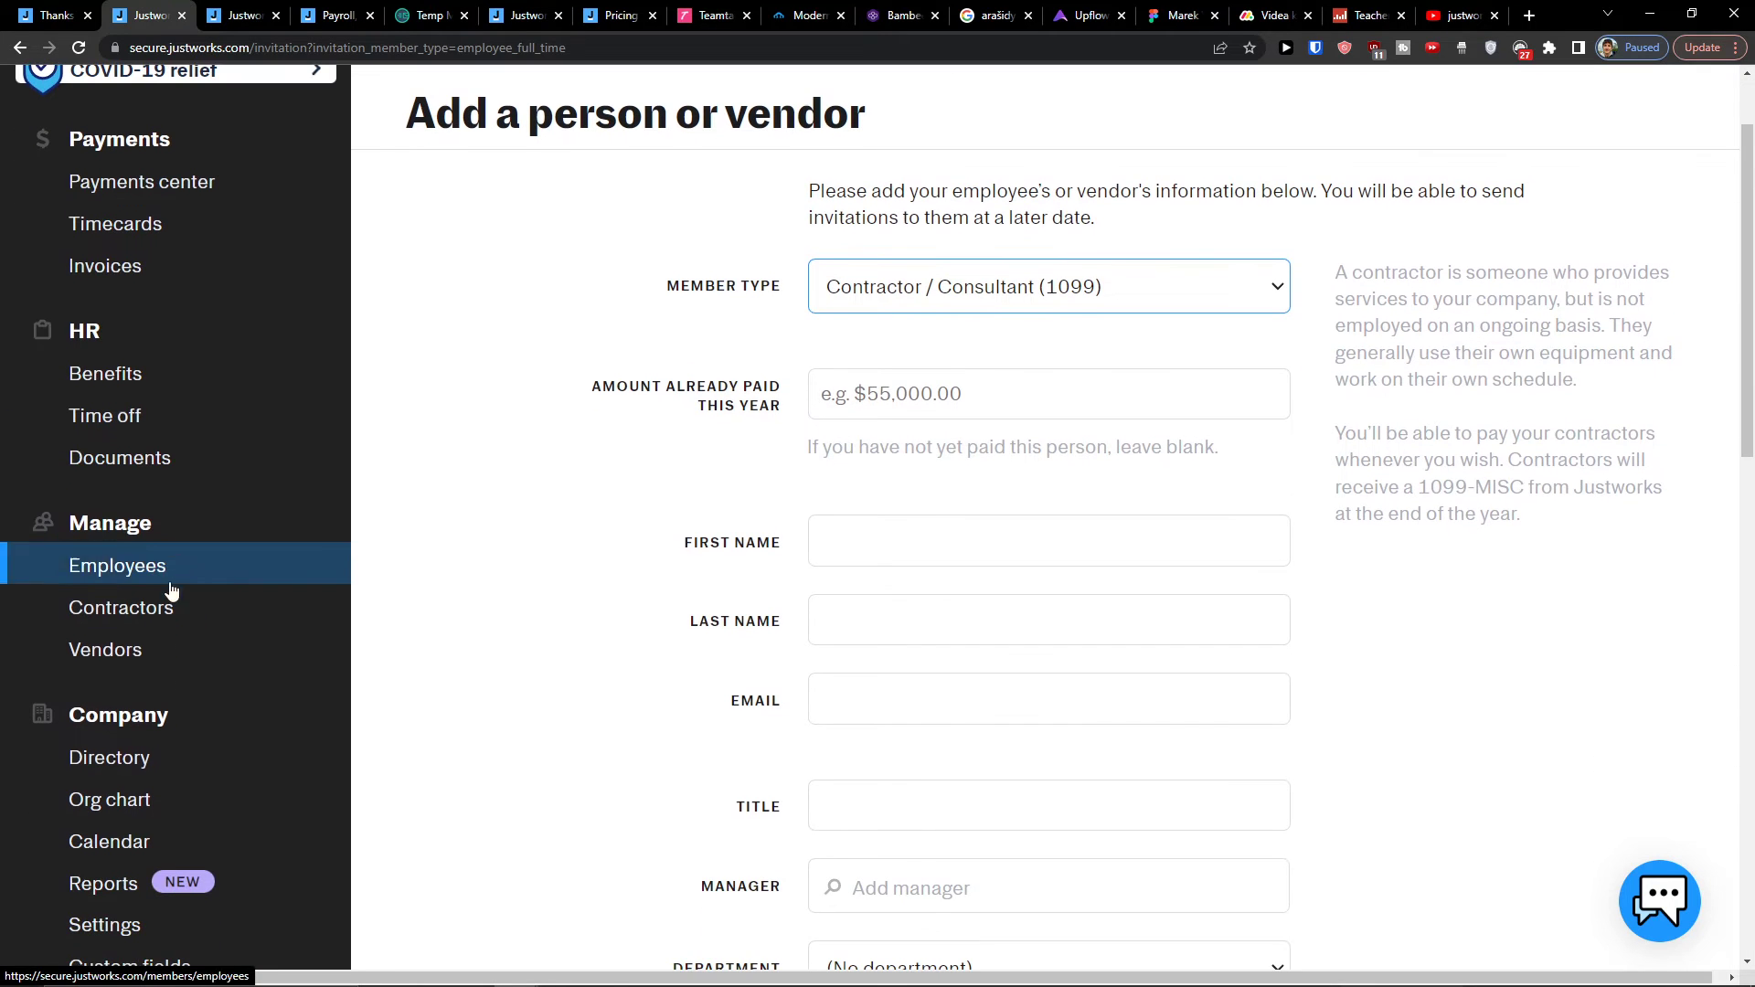
click(153, 650)
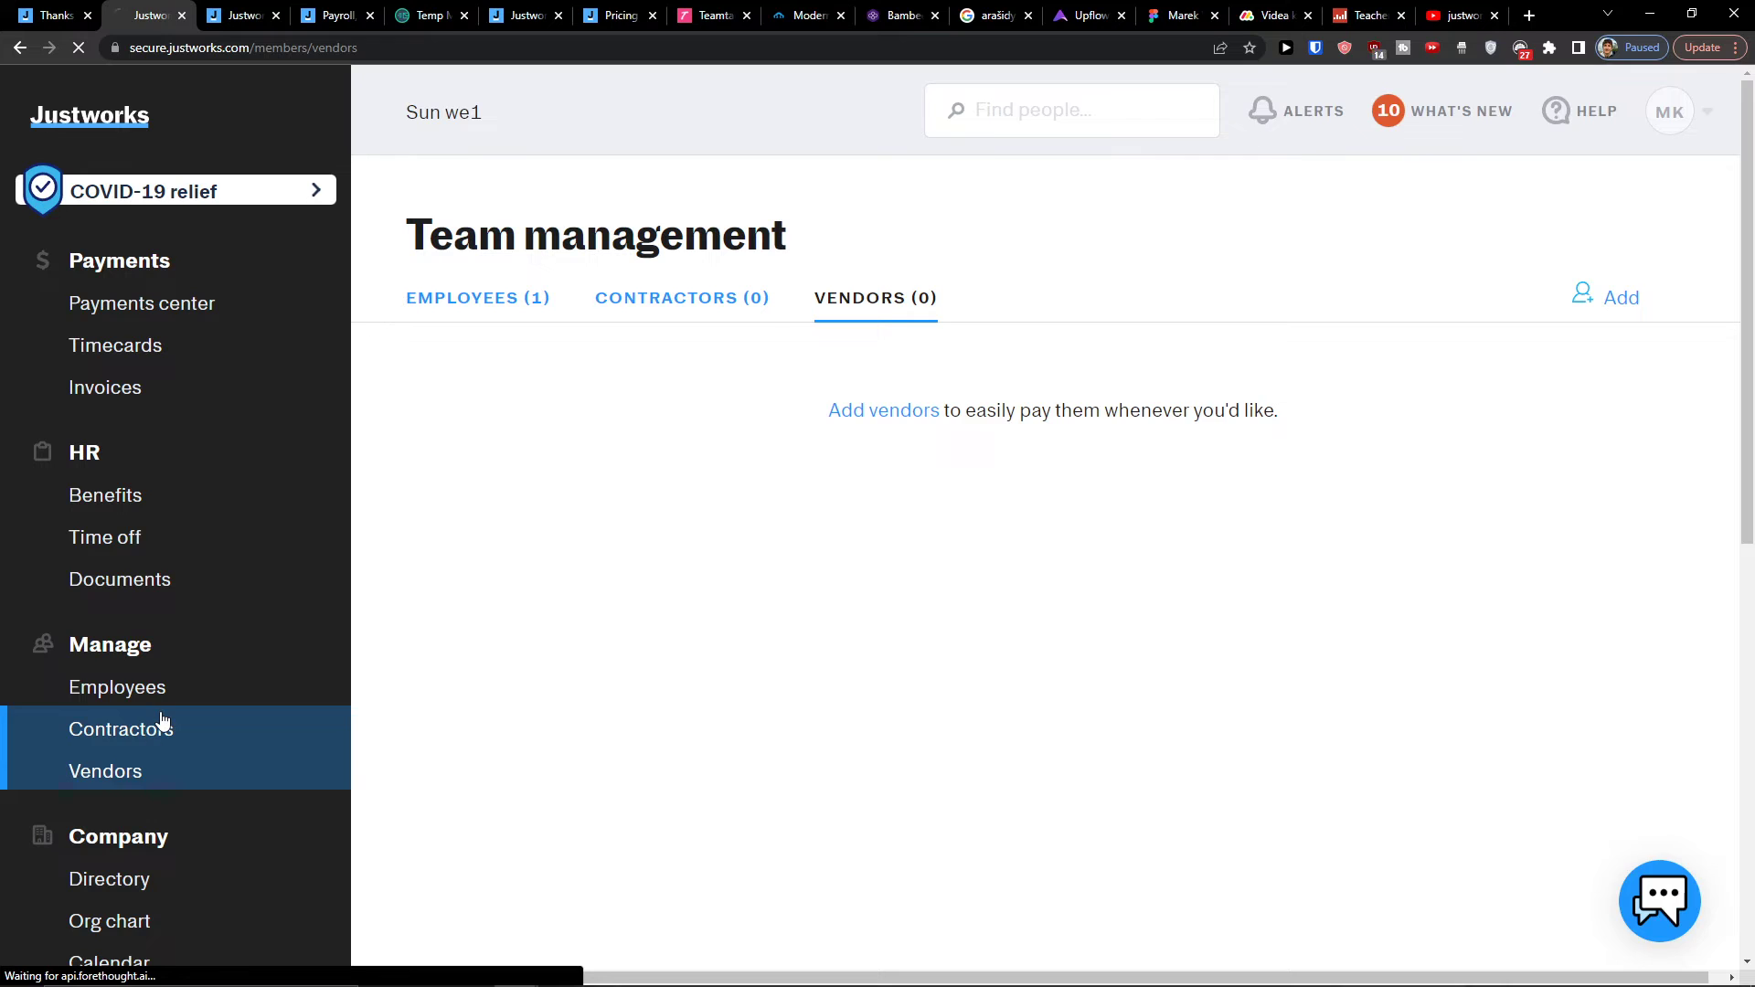
Step: Browse the contractors list and the company directory
click(155, 729)
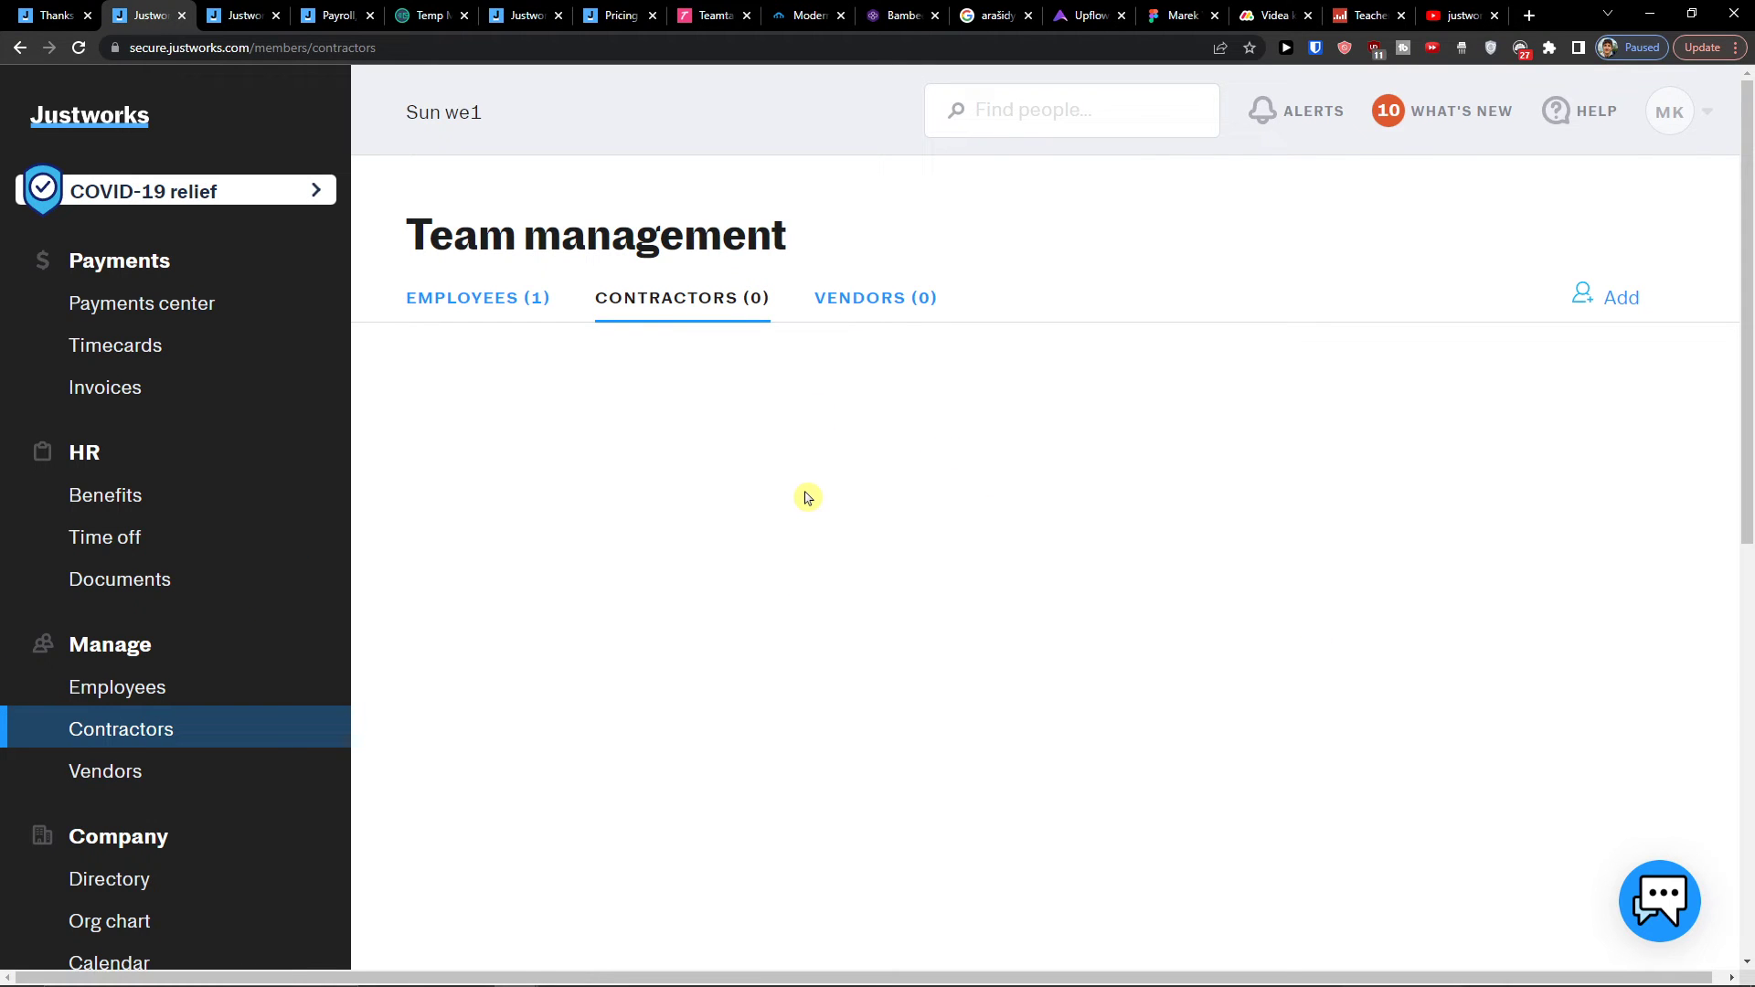
scroll(224, 525, down, 4)
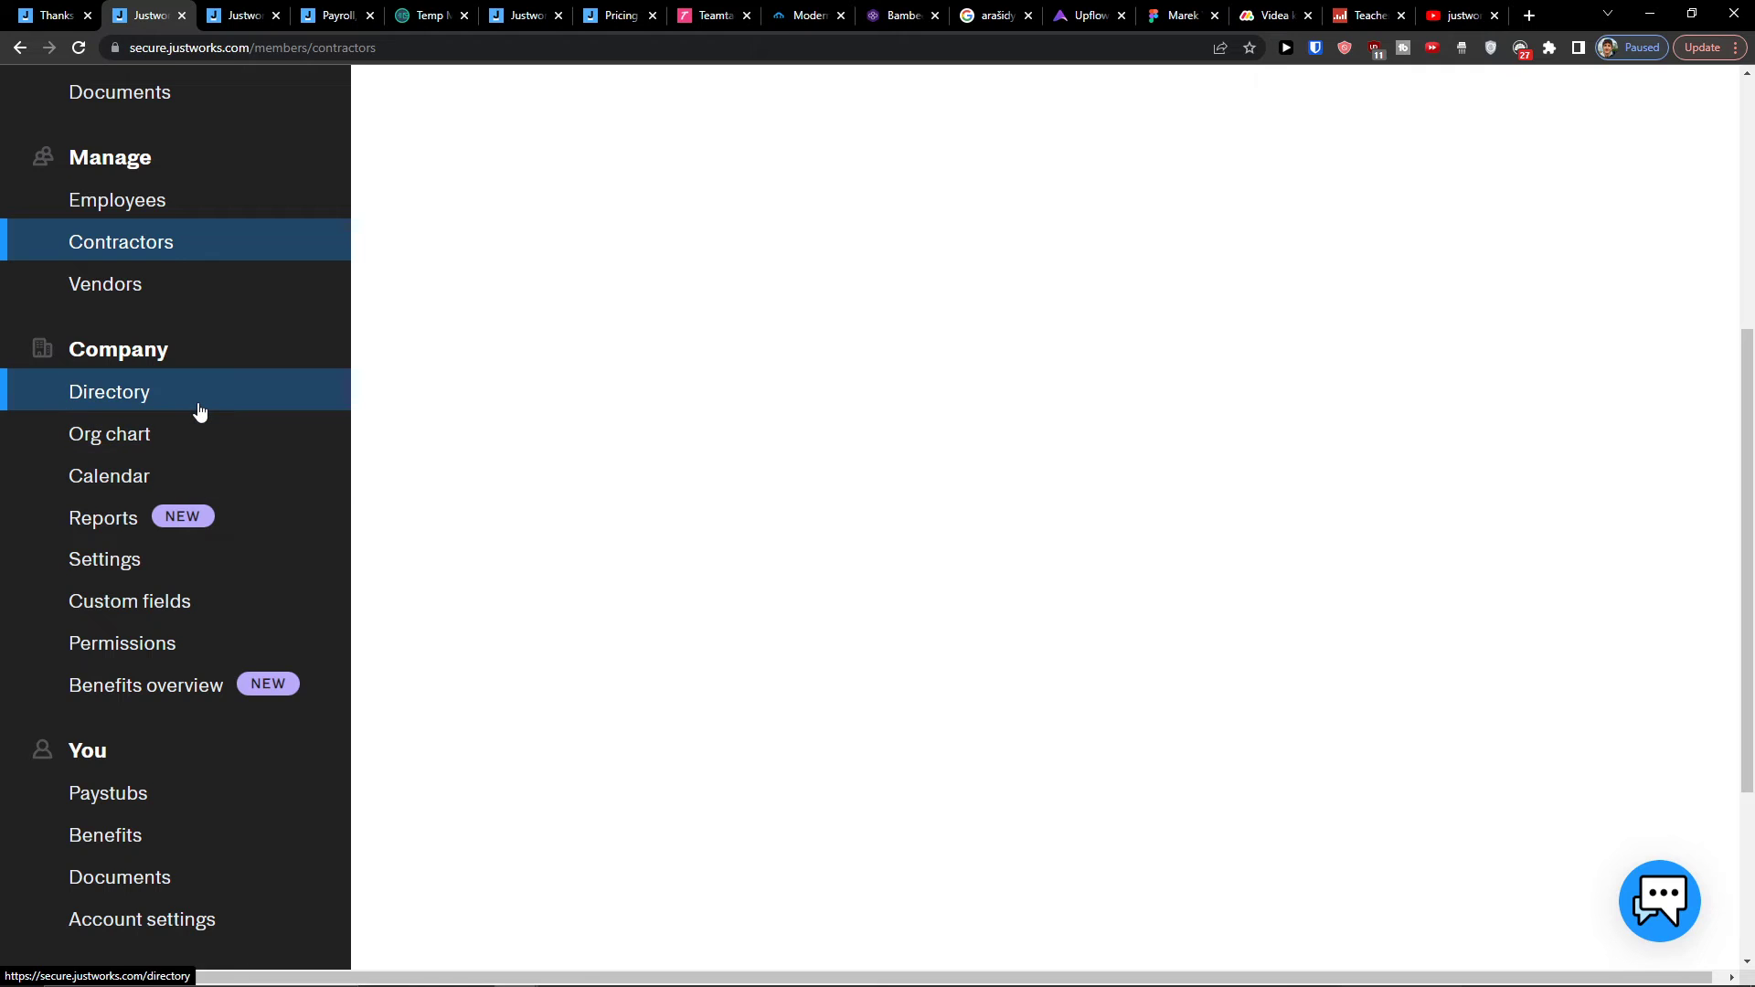
click(199, 411)
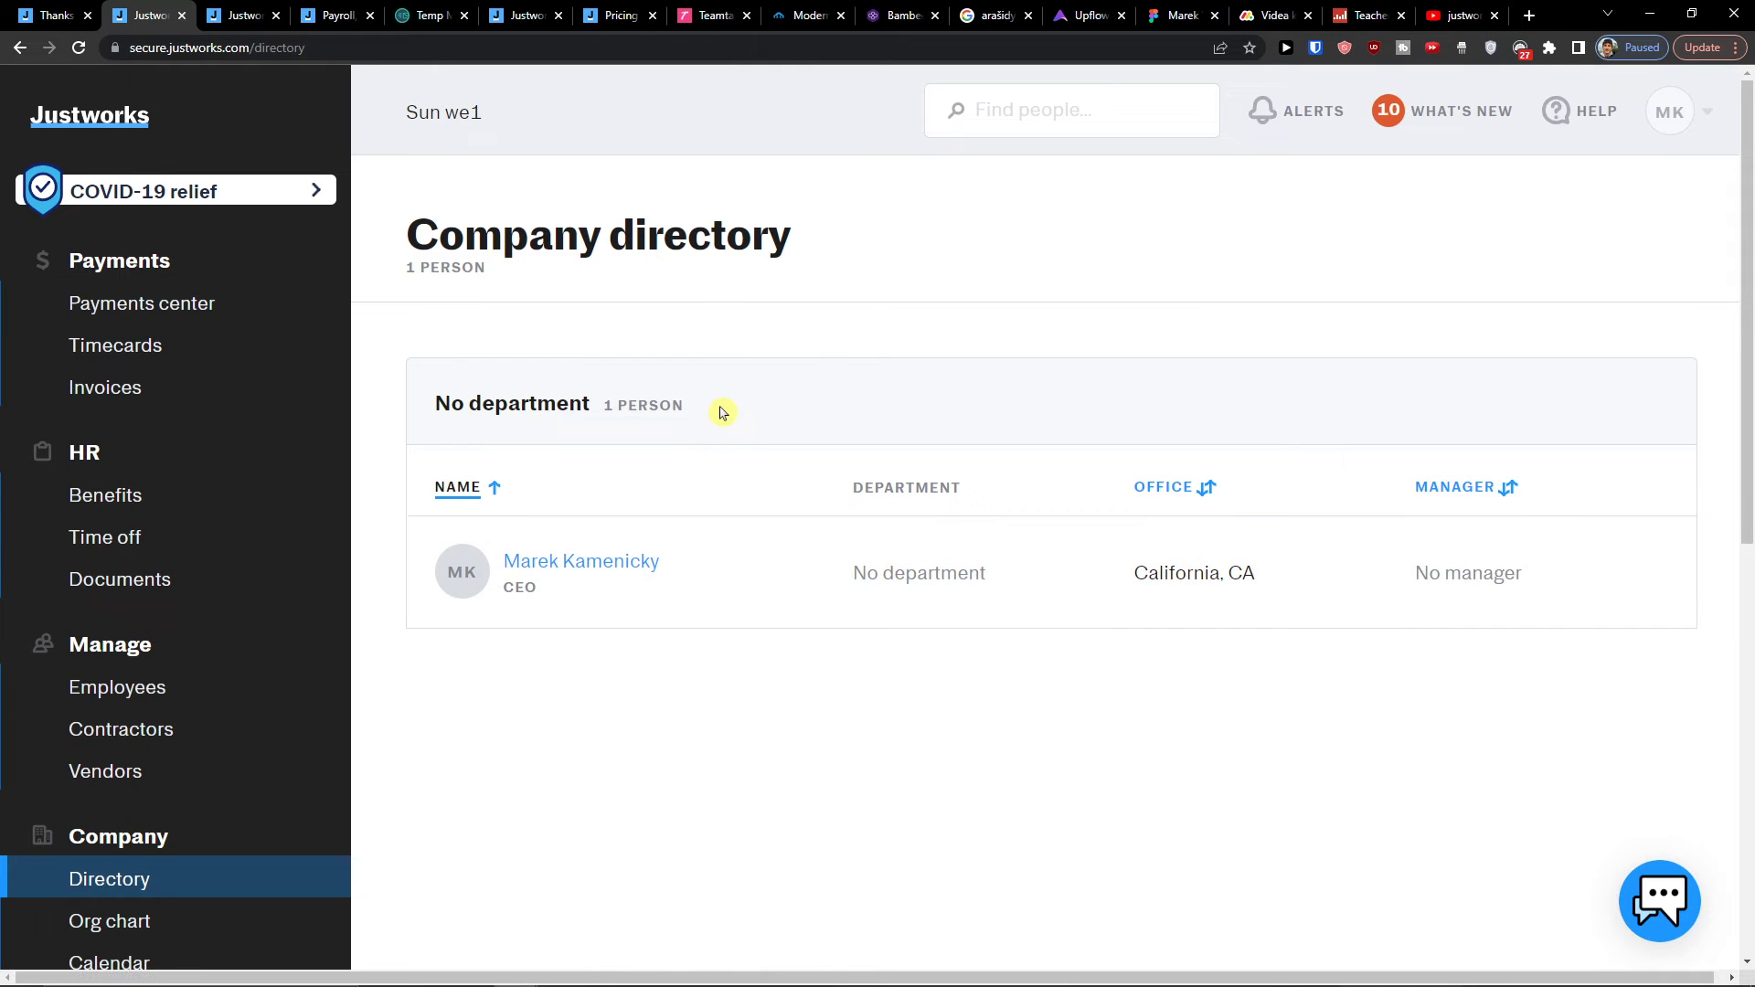
scroll(534, 367, down, 1)
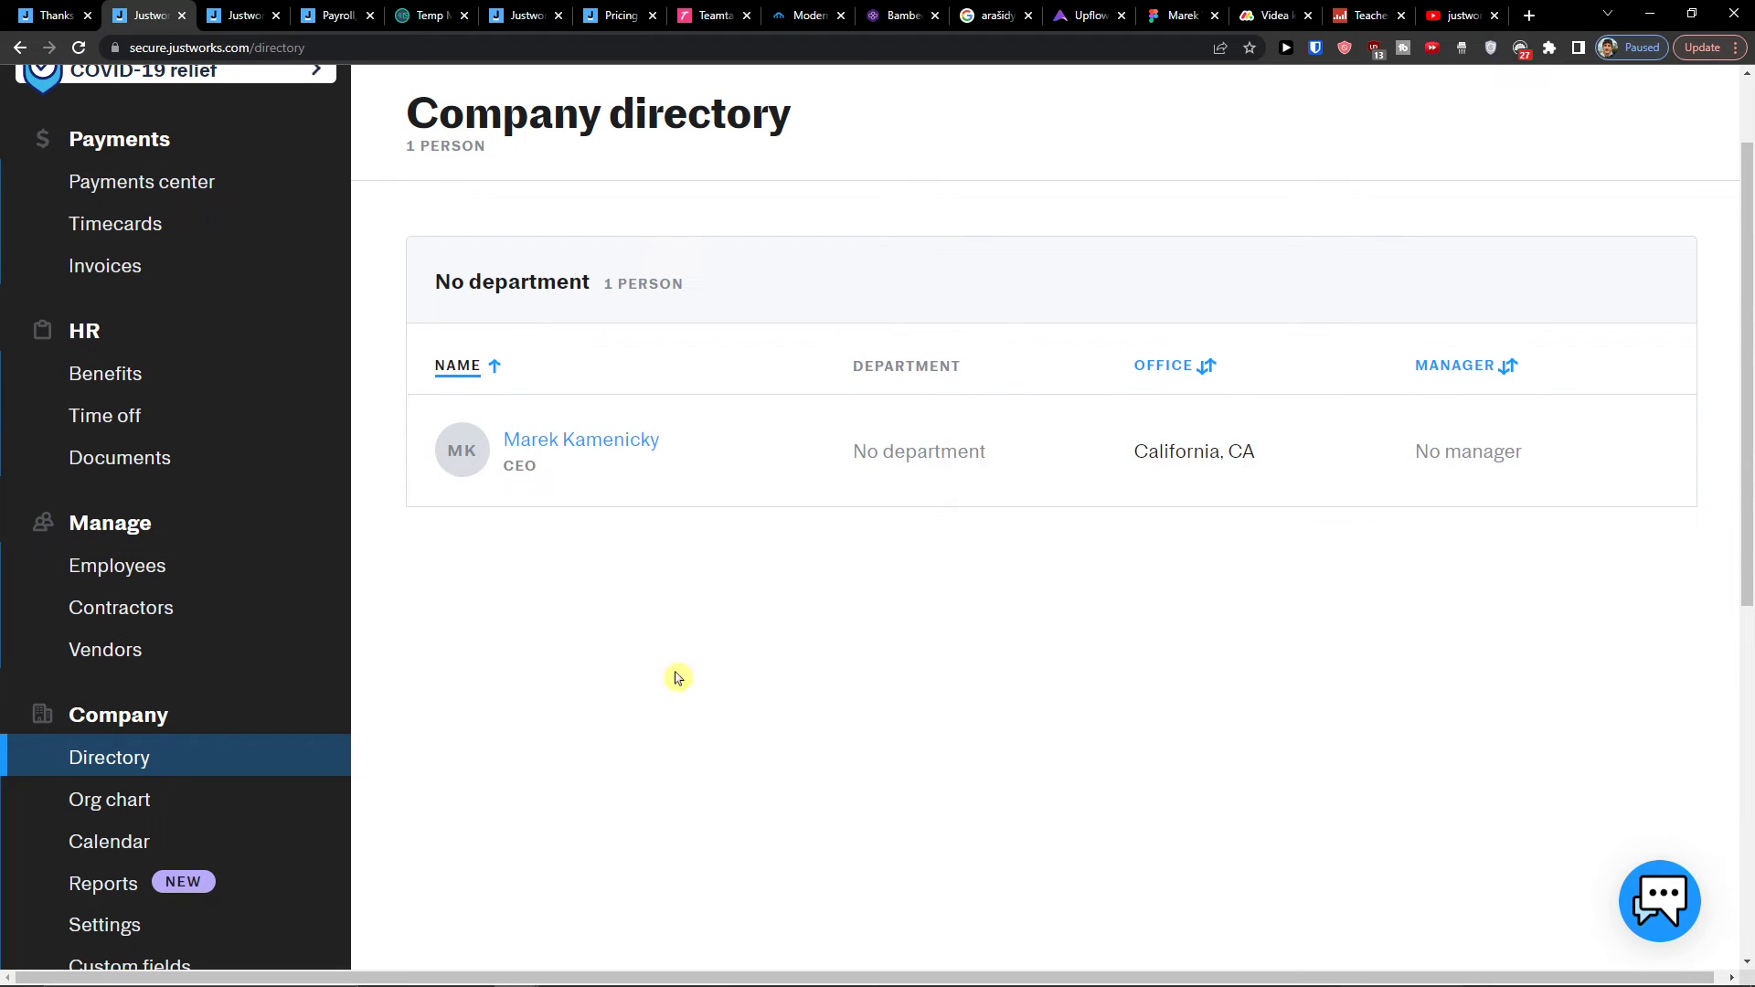
Step: Pan around the org chart's CEO card, cancel Add filters, and exit full screen
click(235, 799)
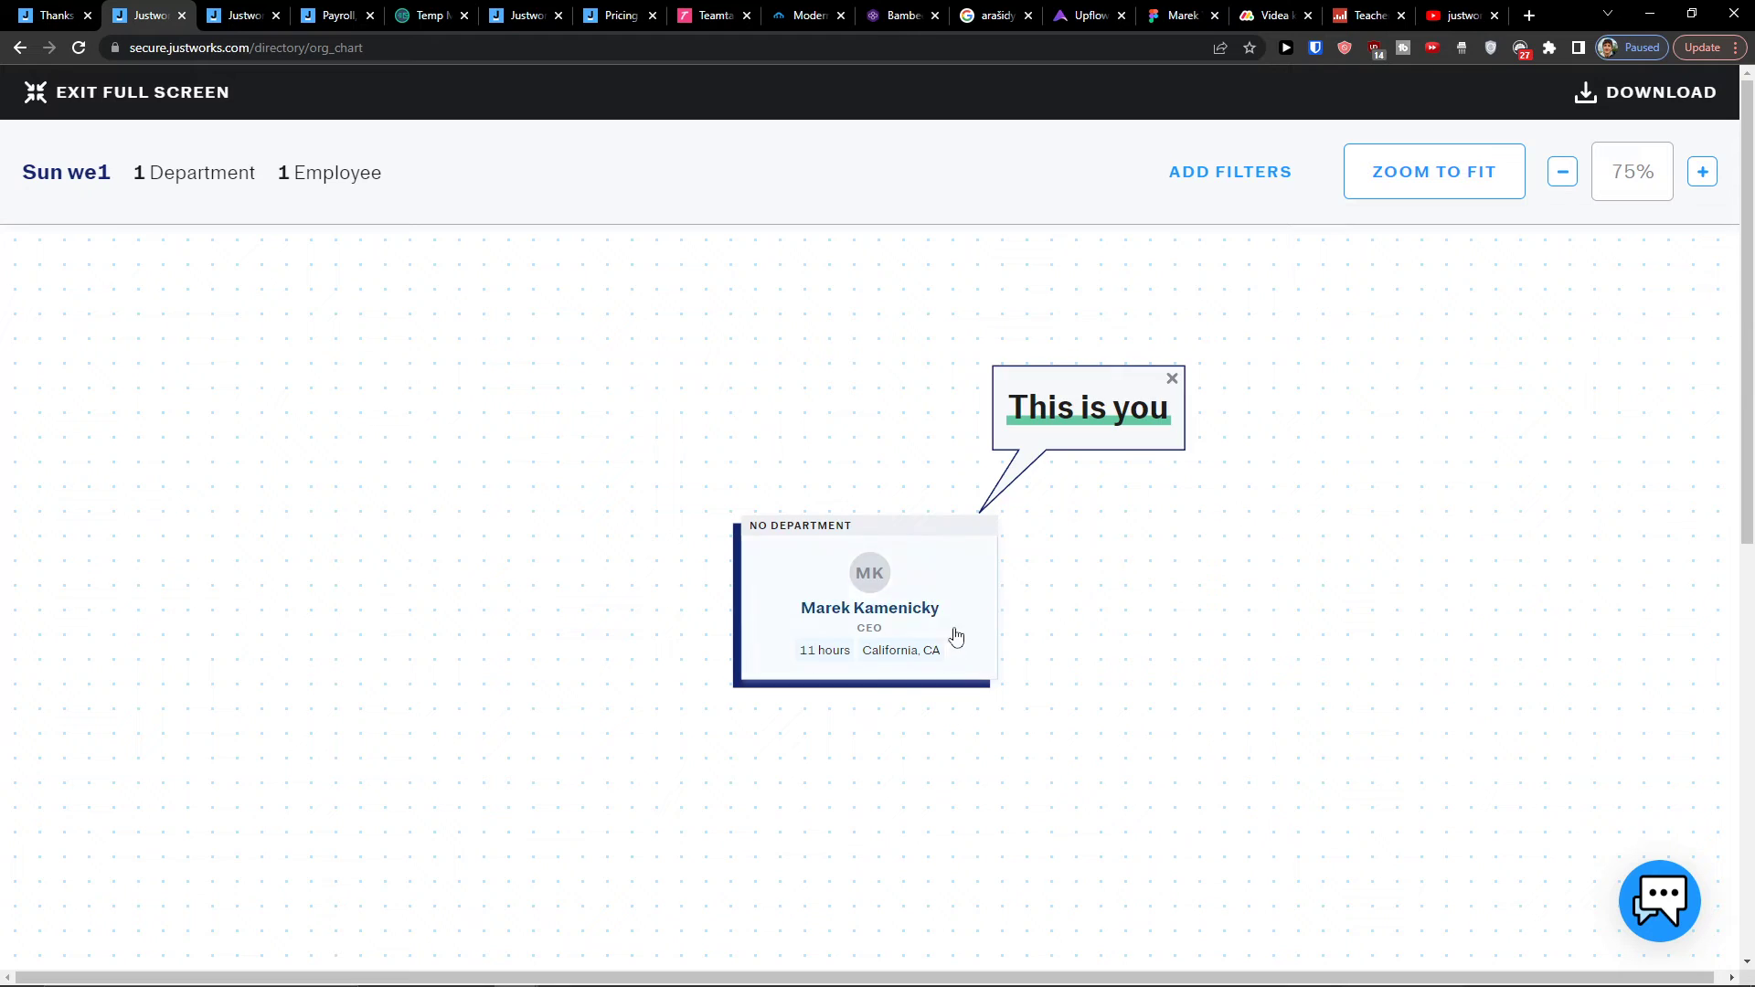
scroll(956, 637, up, 1)
drag(523, 605, 1092, 878)
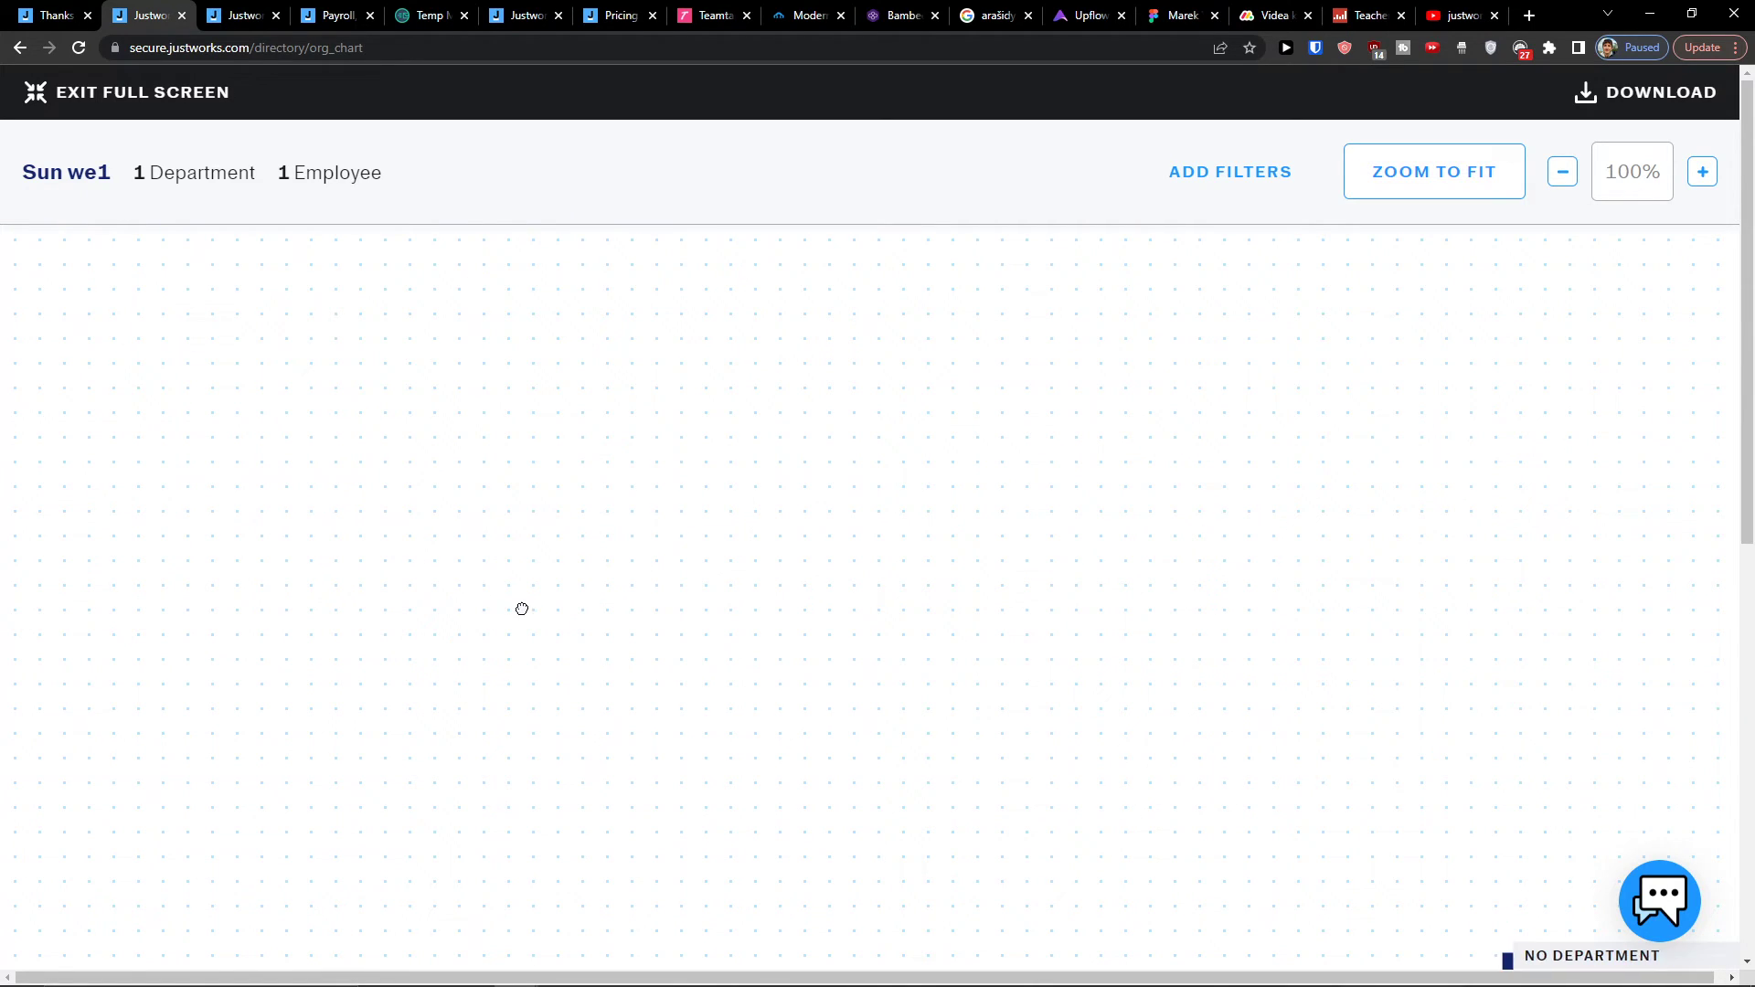
scroll(522, 609, down, 4)
scroll(575, 640, up, 4)
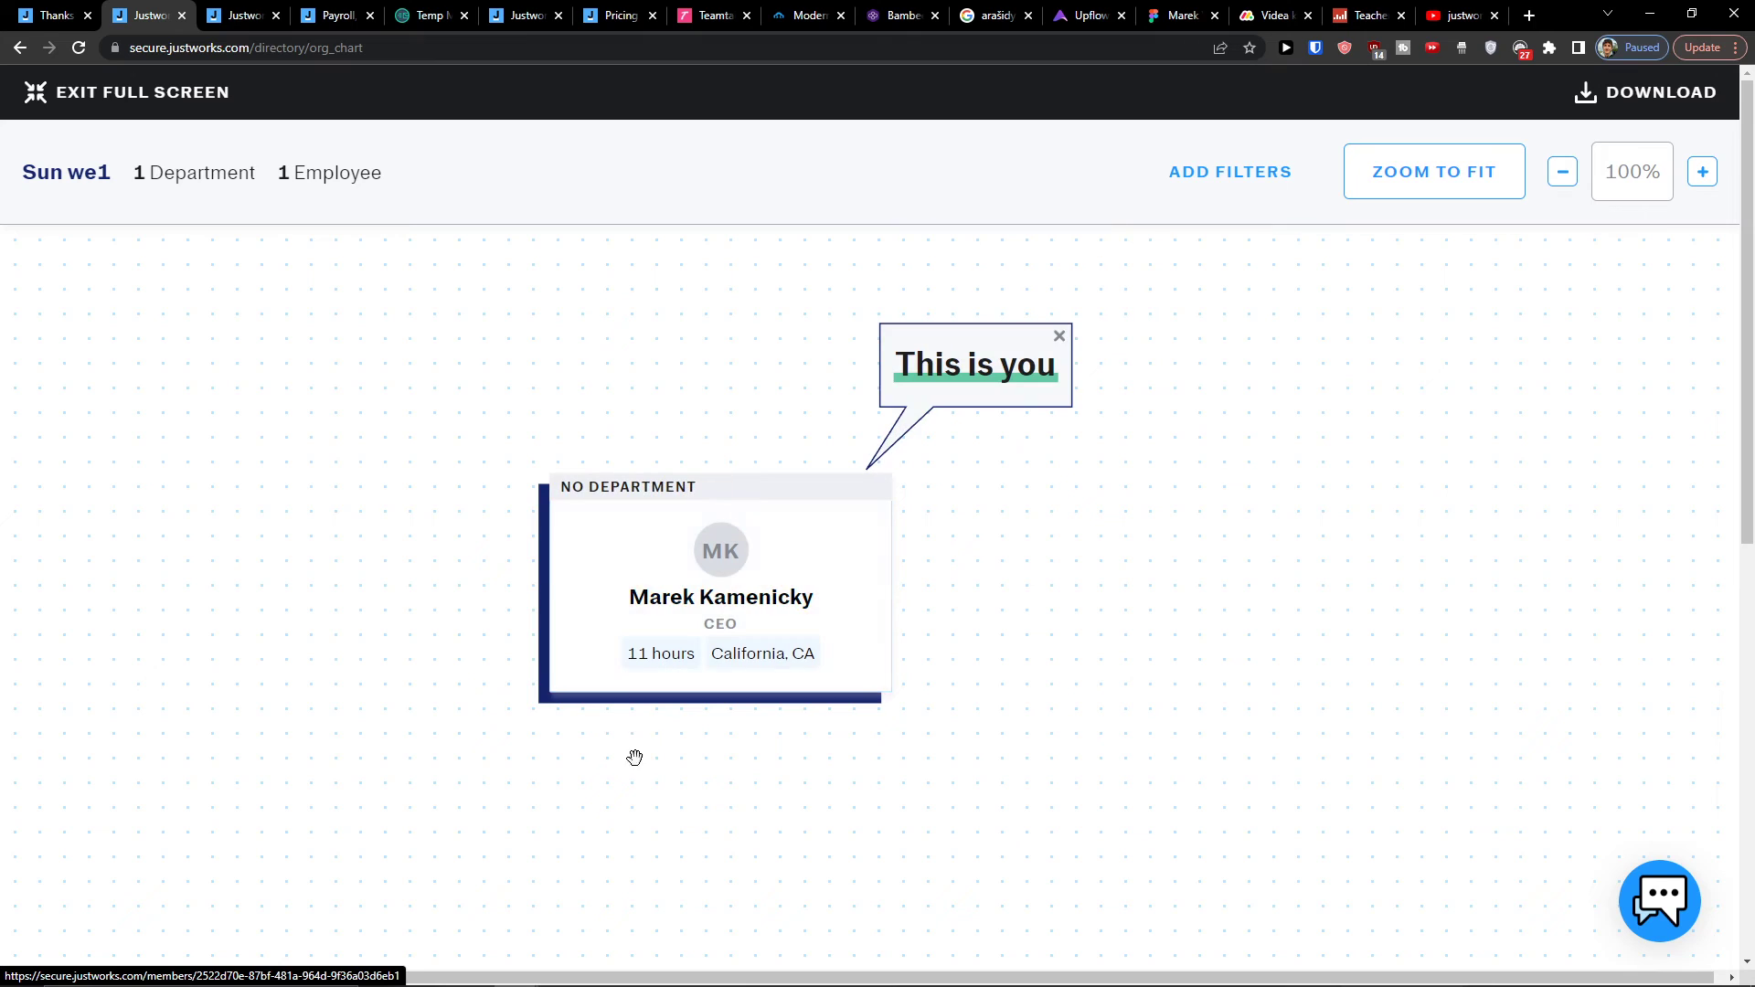
drag(635, 756, 842, 495)
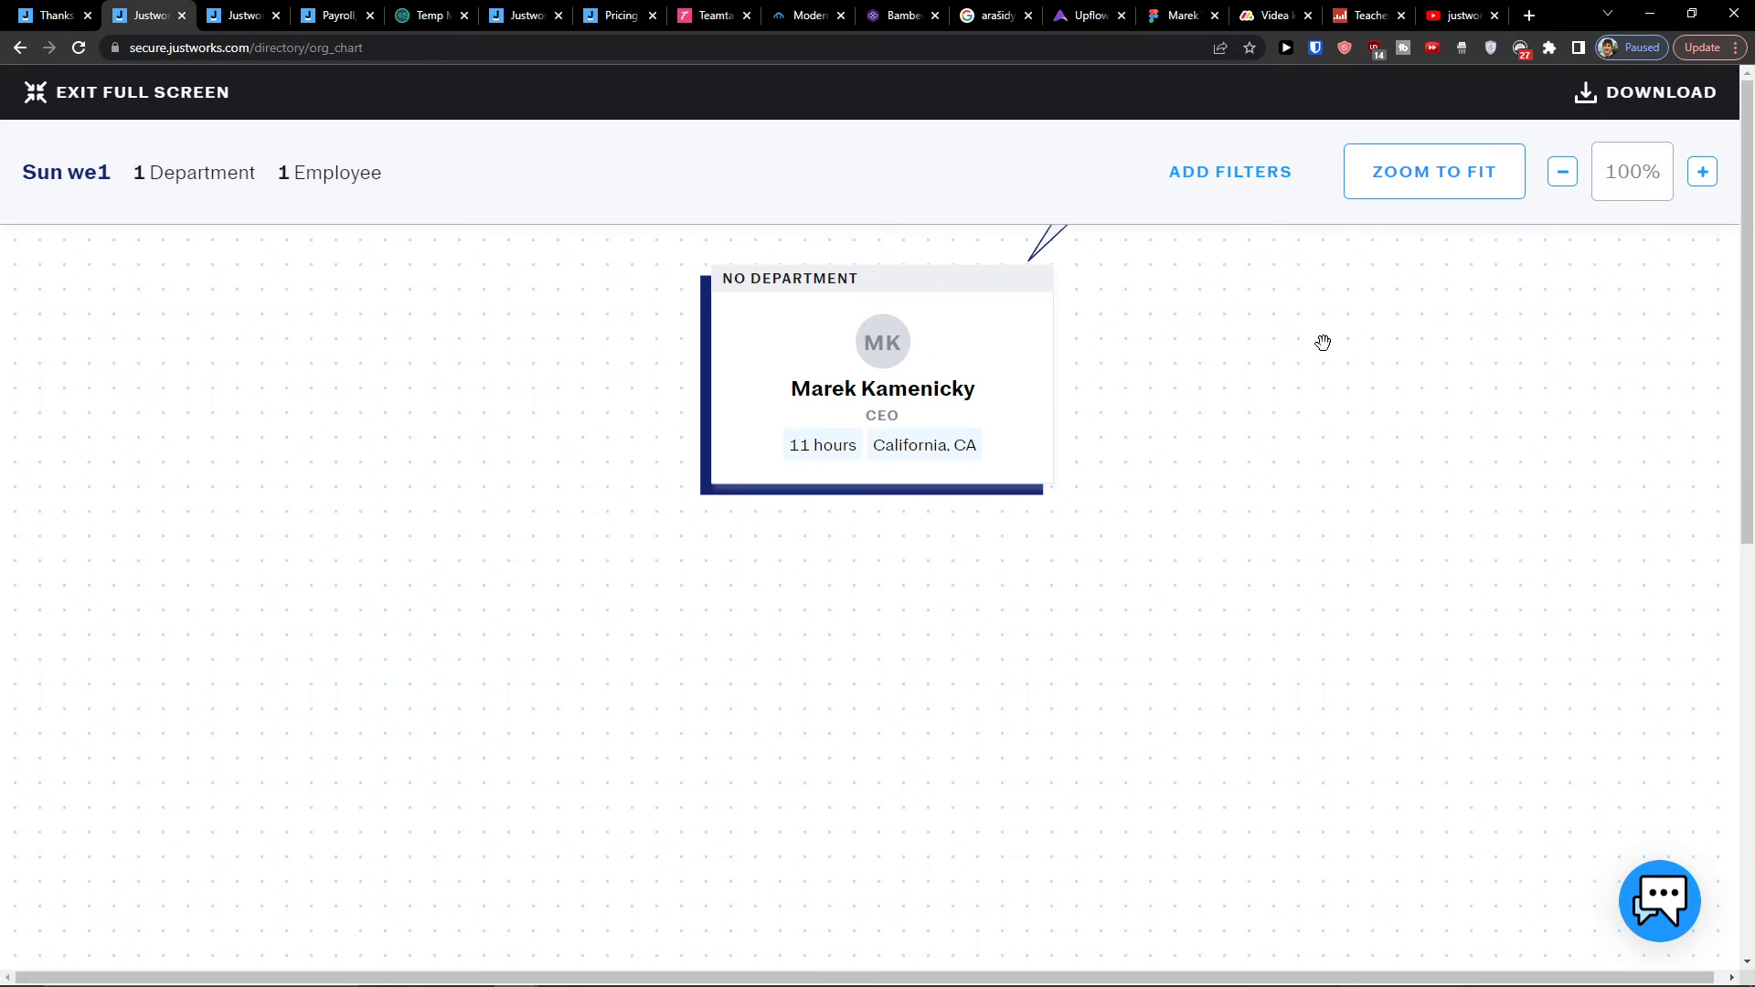
click(1260, 183)
click(1307, 665)
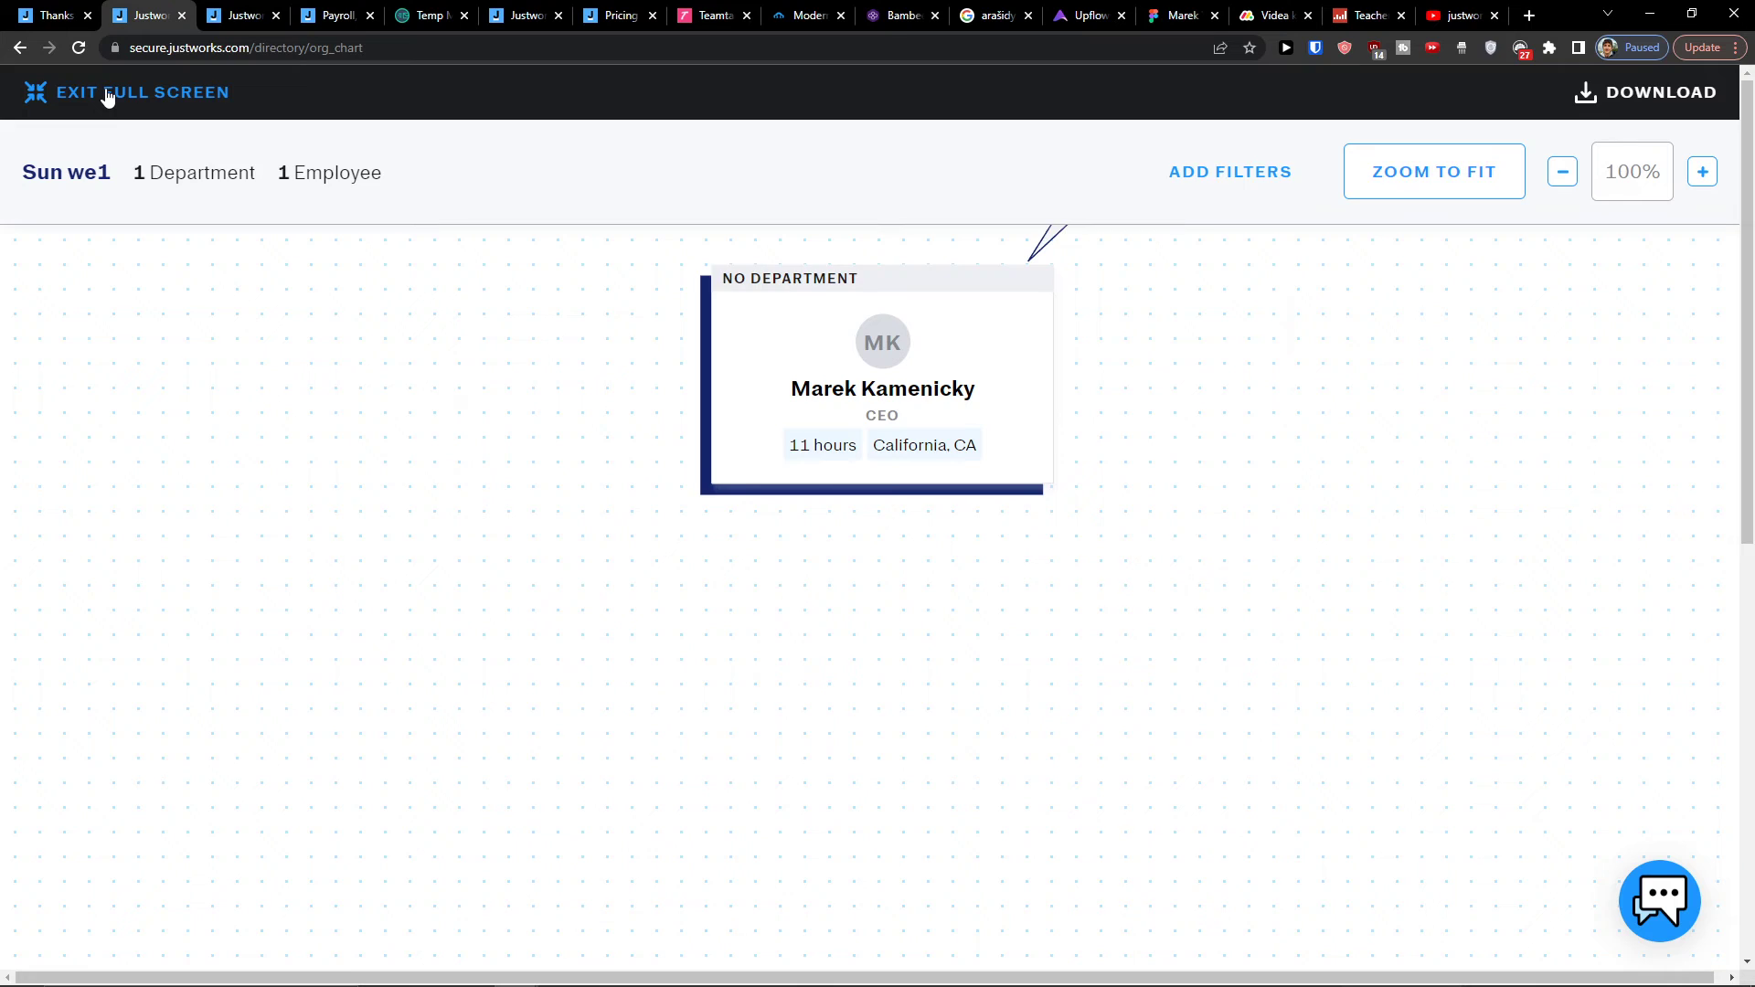
click(107, 94)
scroll(149, 729, down, 3)
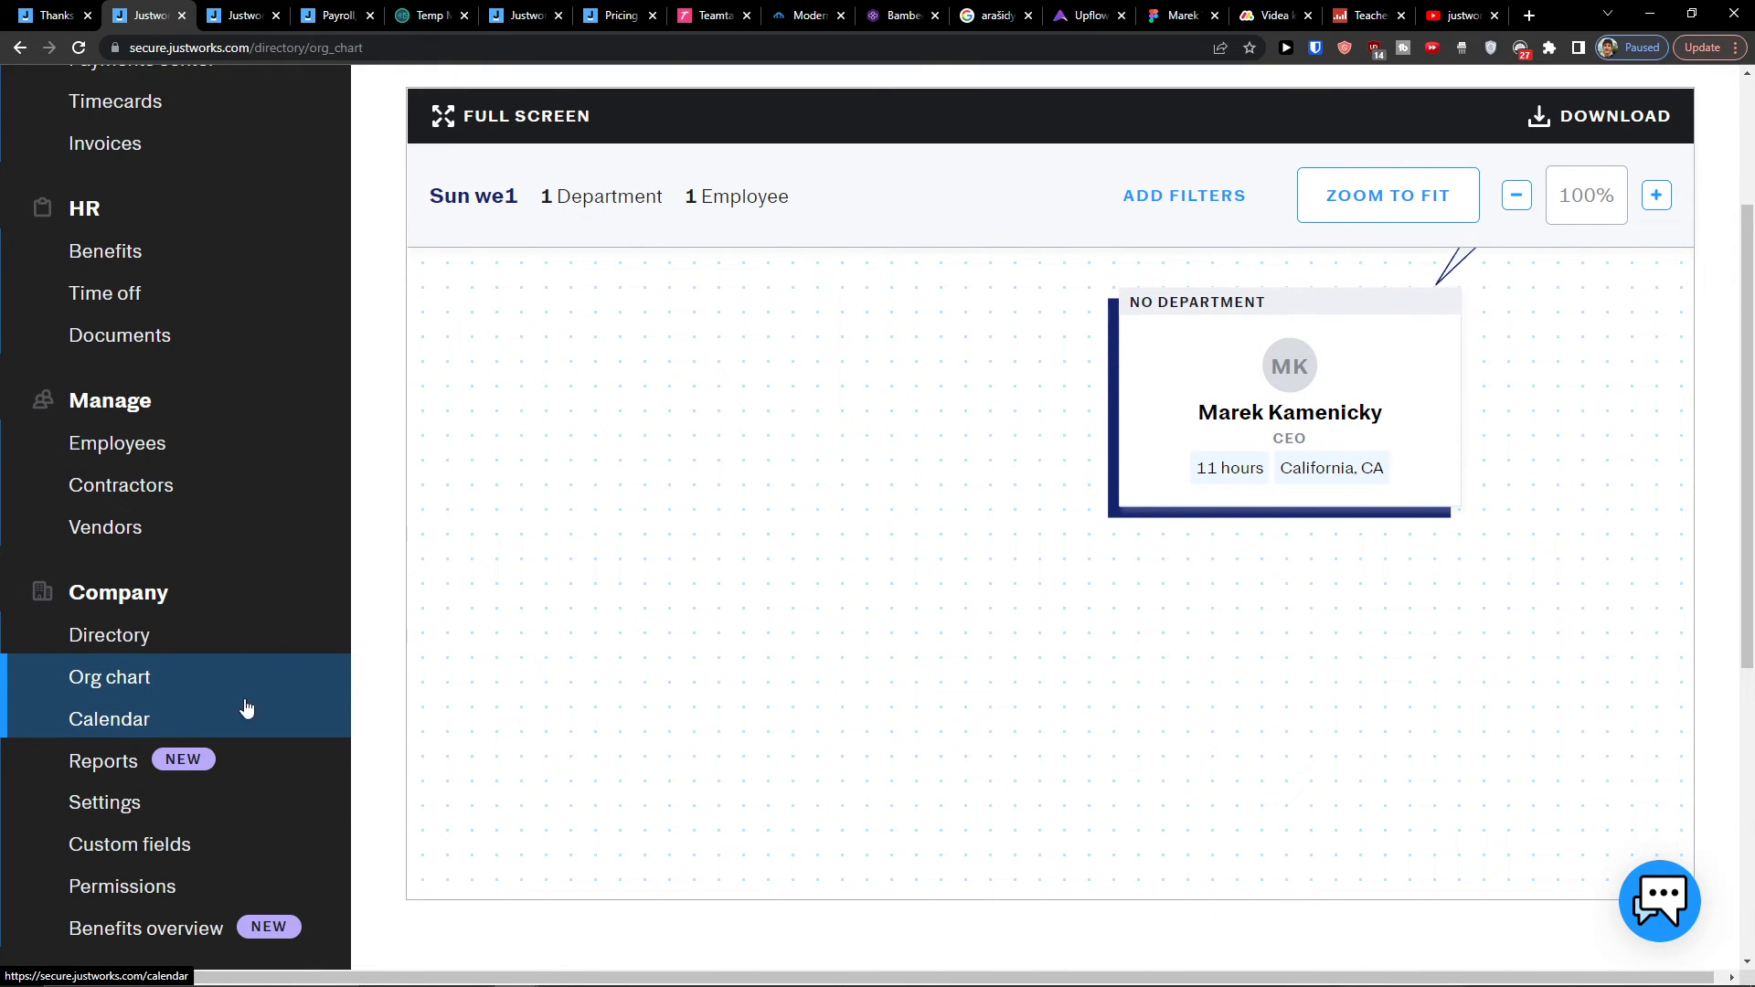
Step: Scroll through the August 2022 calendar's birthday and first-day events
click(302, 727)
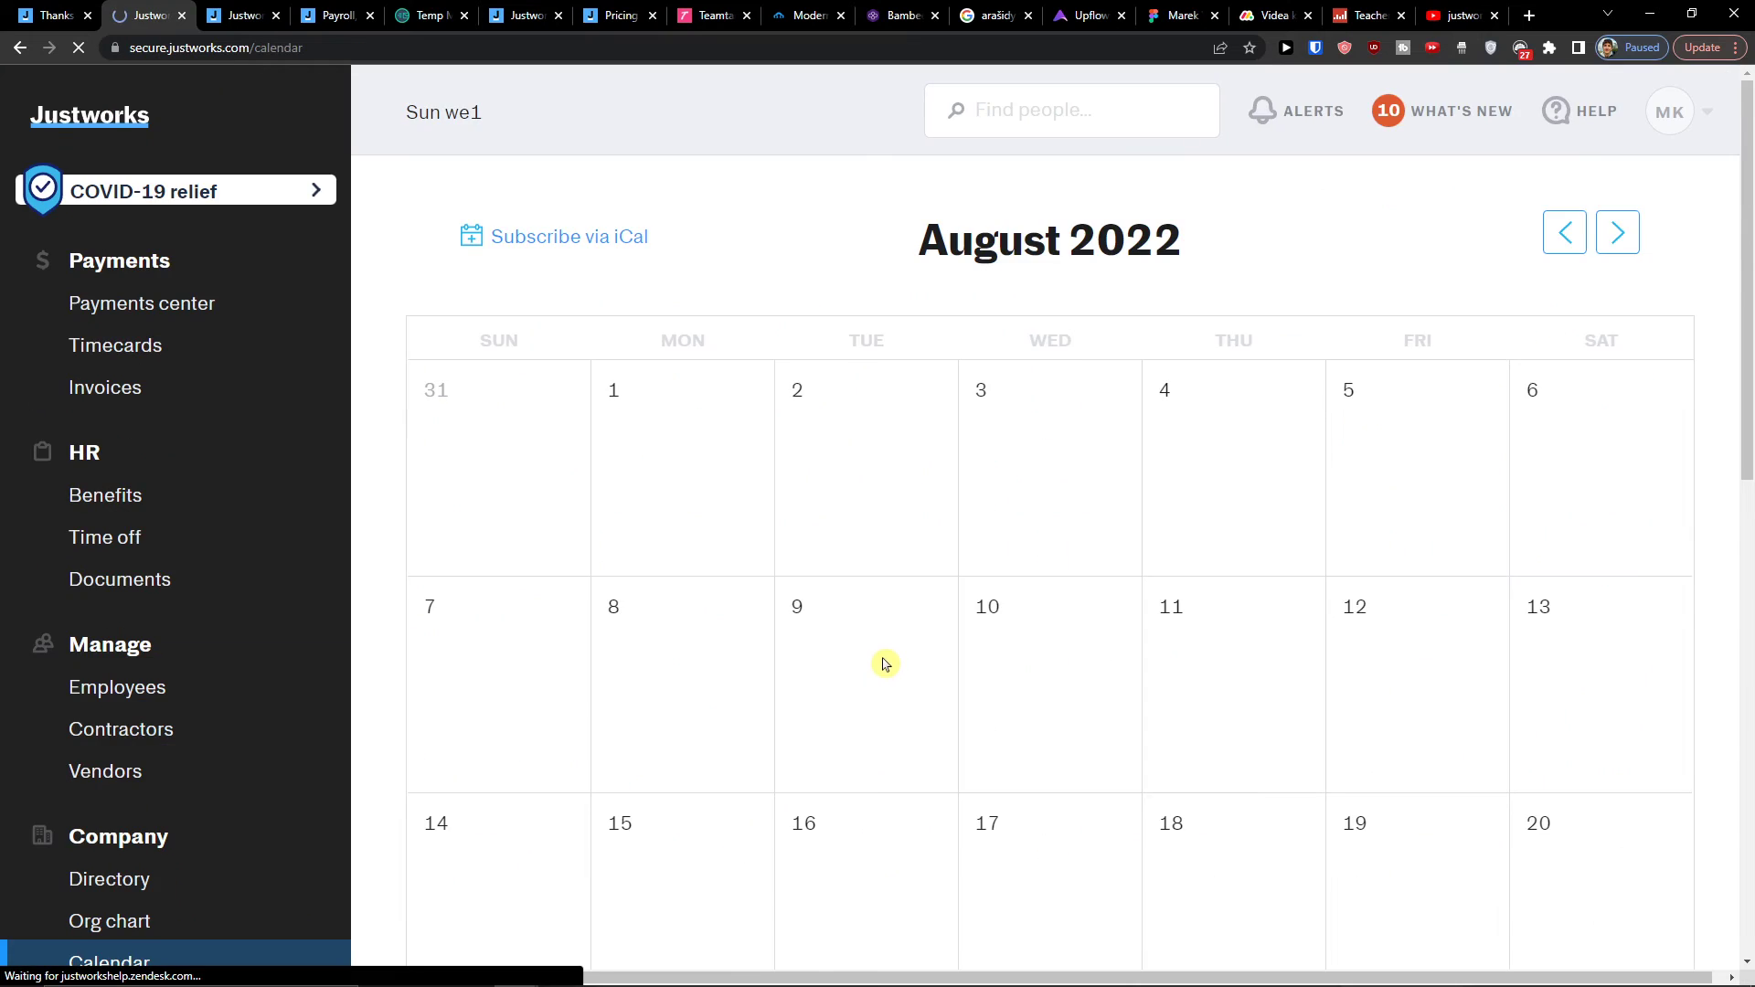
scroll(859, 672, down, 1)
scroll(786, 509, down, 4)
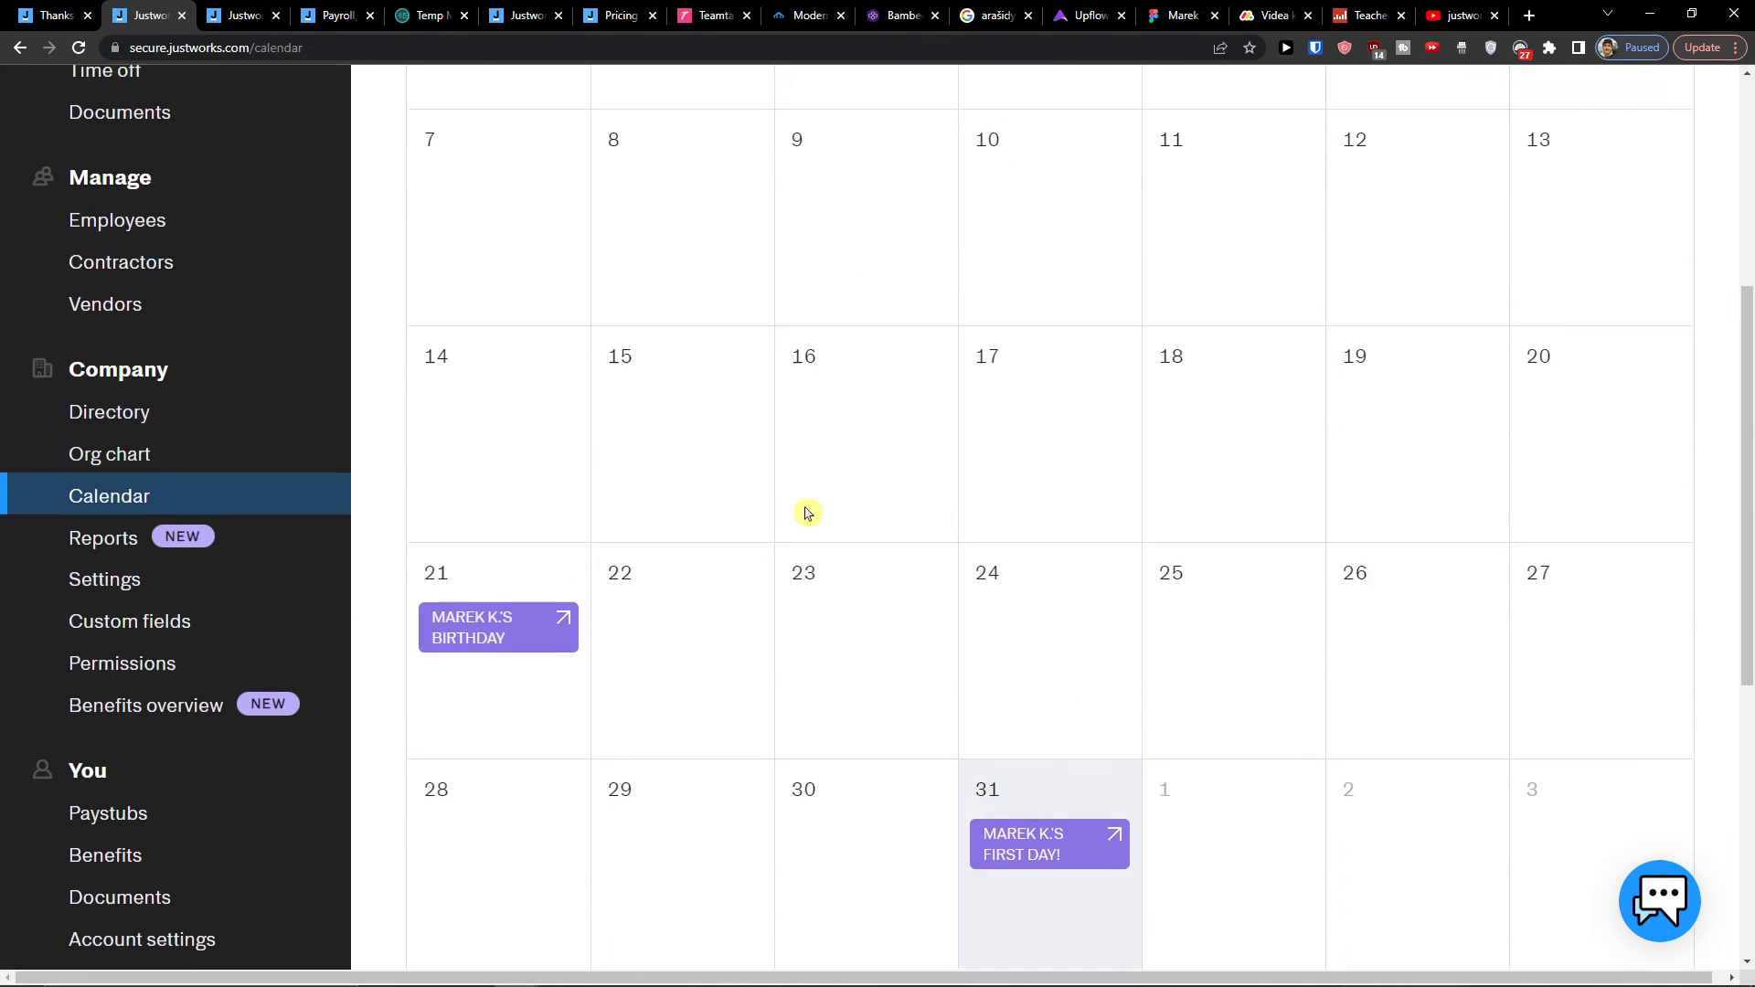
scroll(1005, 430, up, 4)
scroll(929, 442, down, 1)
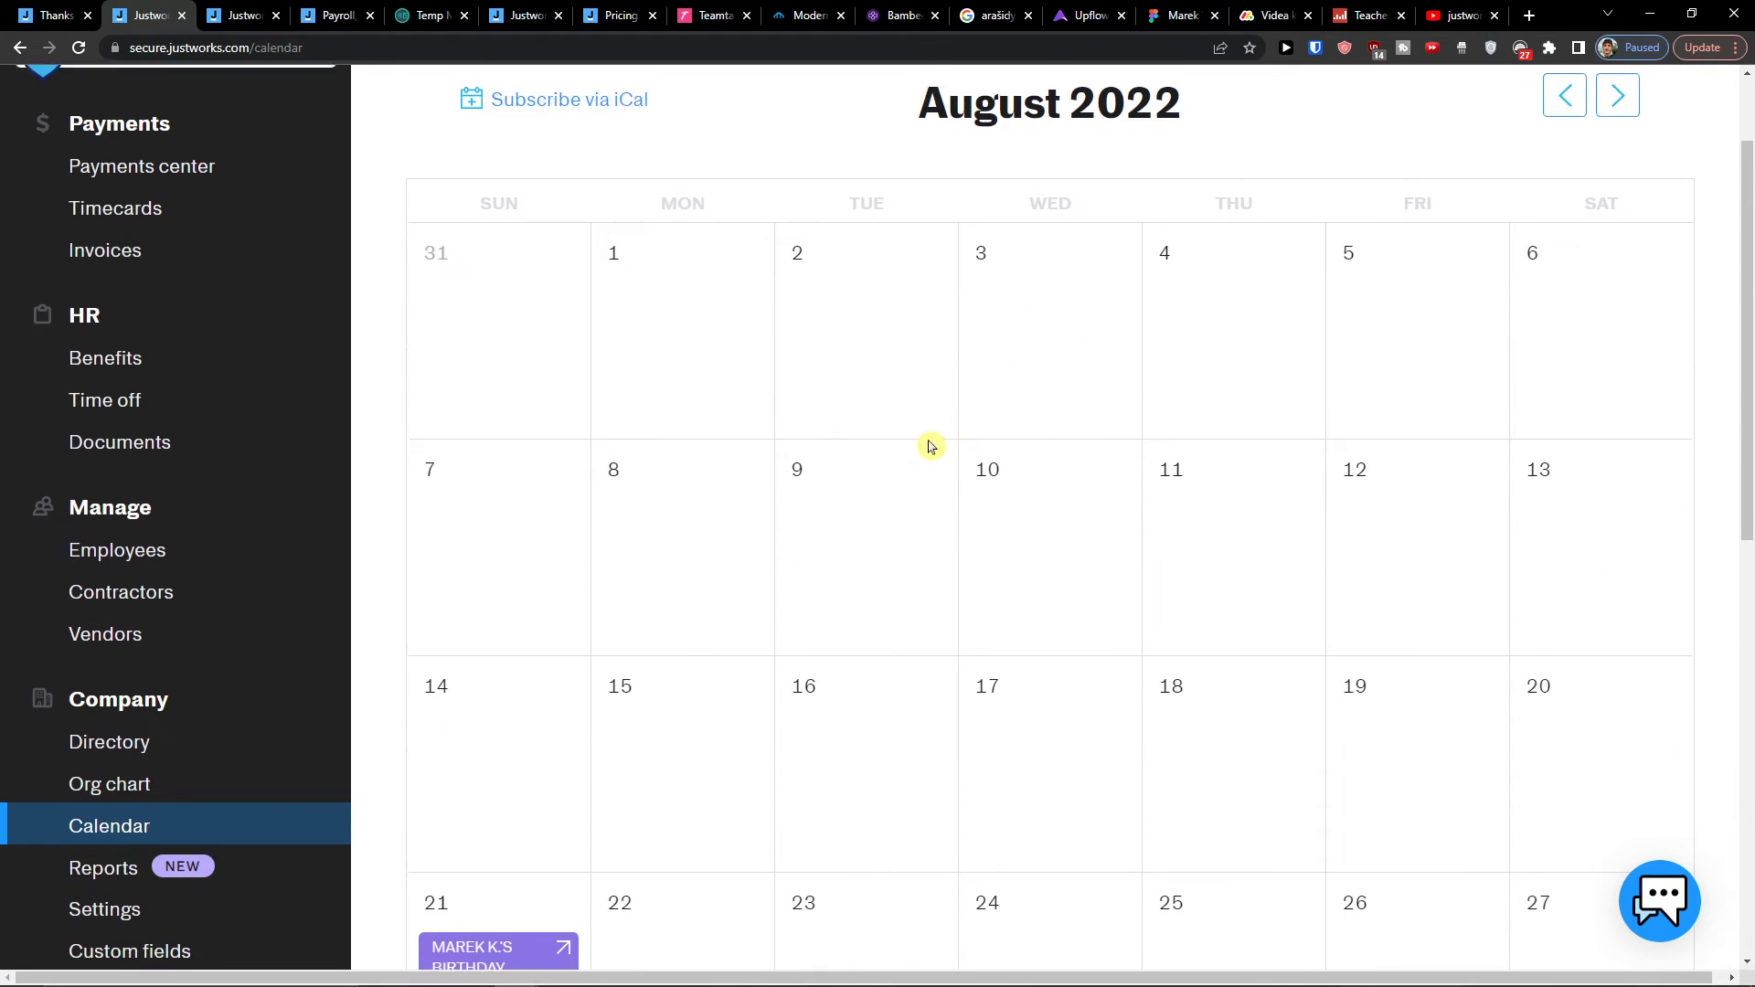
scroll(999, 707, up, 1)
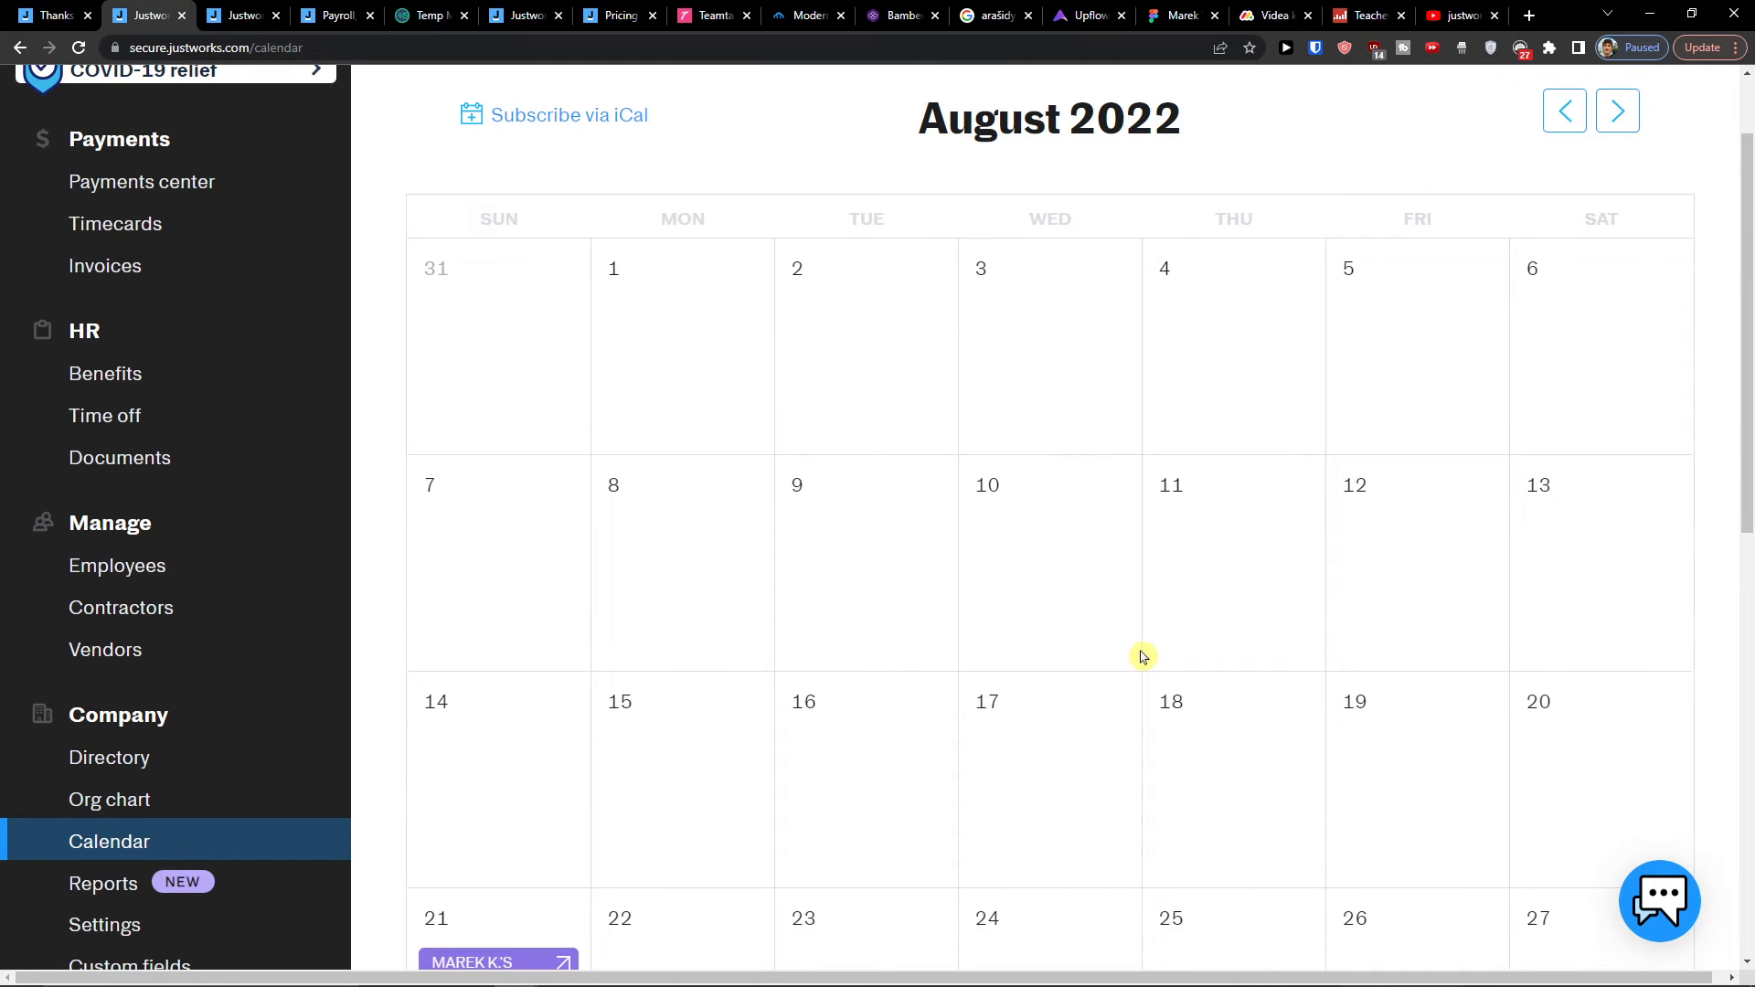
scroll(1066, 658, down, 1)
Step: Scroll the Reports list of Benefits, HR and Payments reports
click(269, 760)
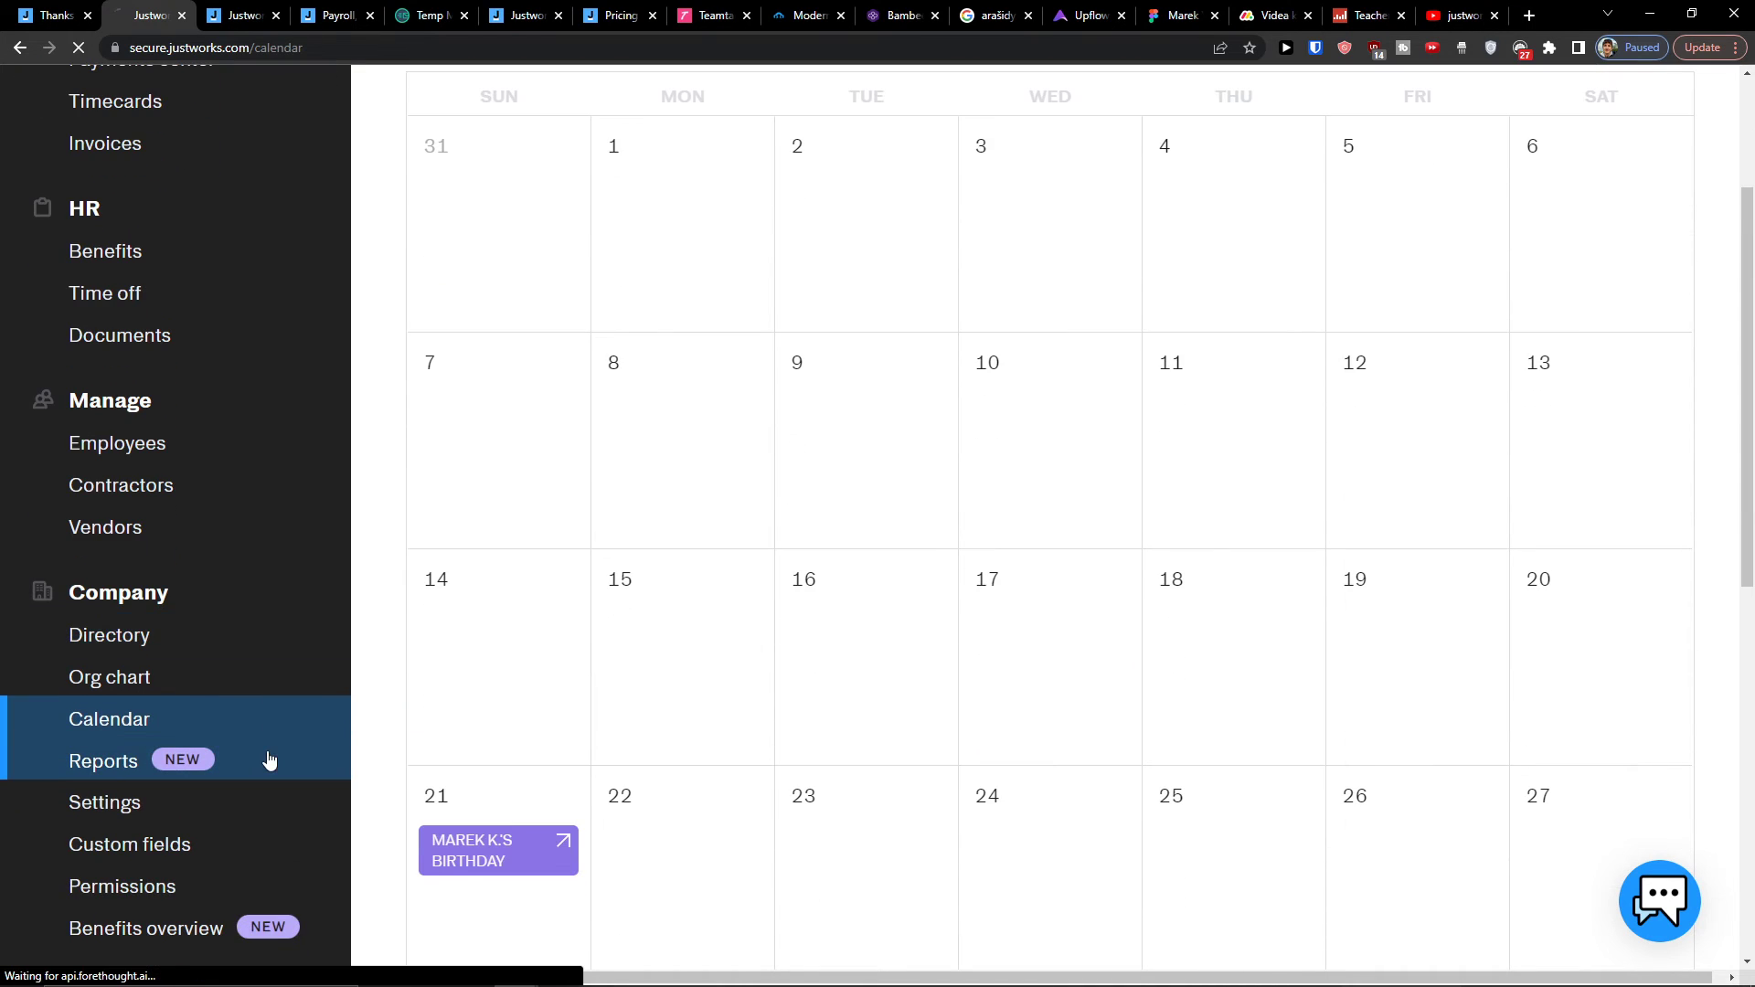
scroll(1179, 525, down, 2)
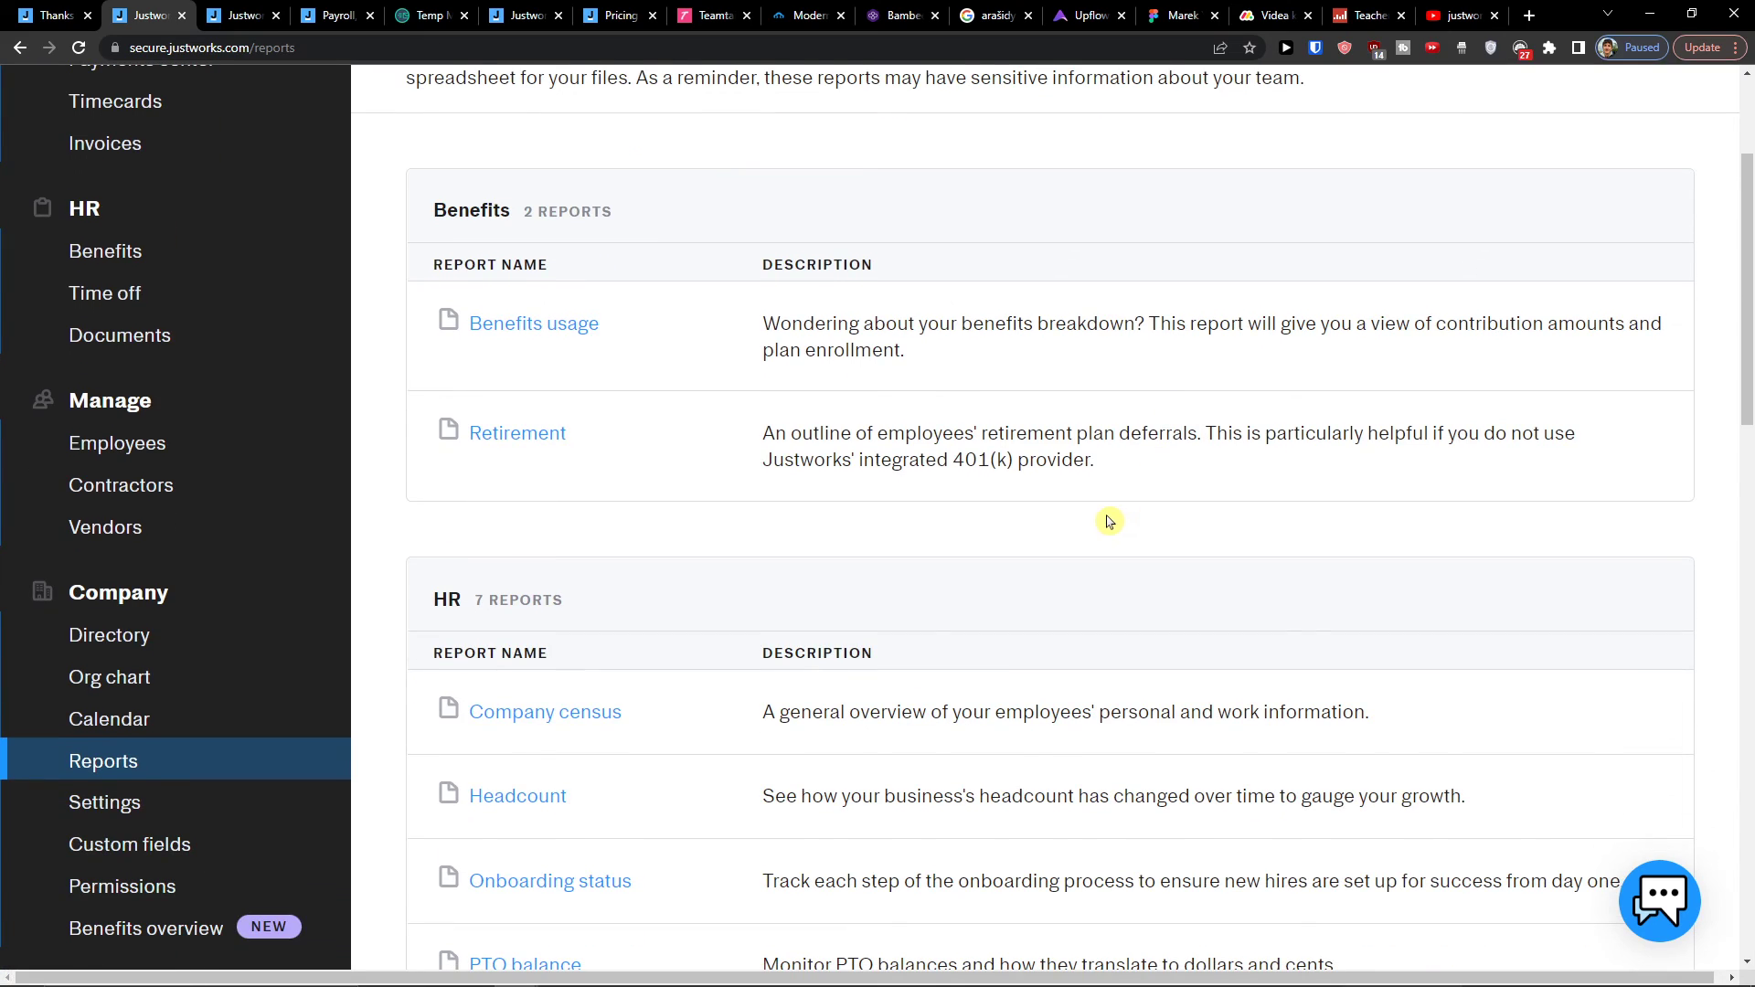
scroll(1097, 521, down, 9)
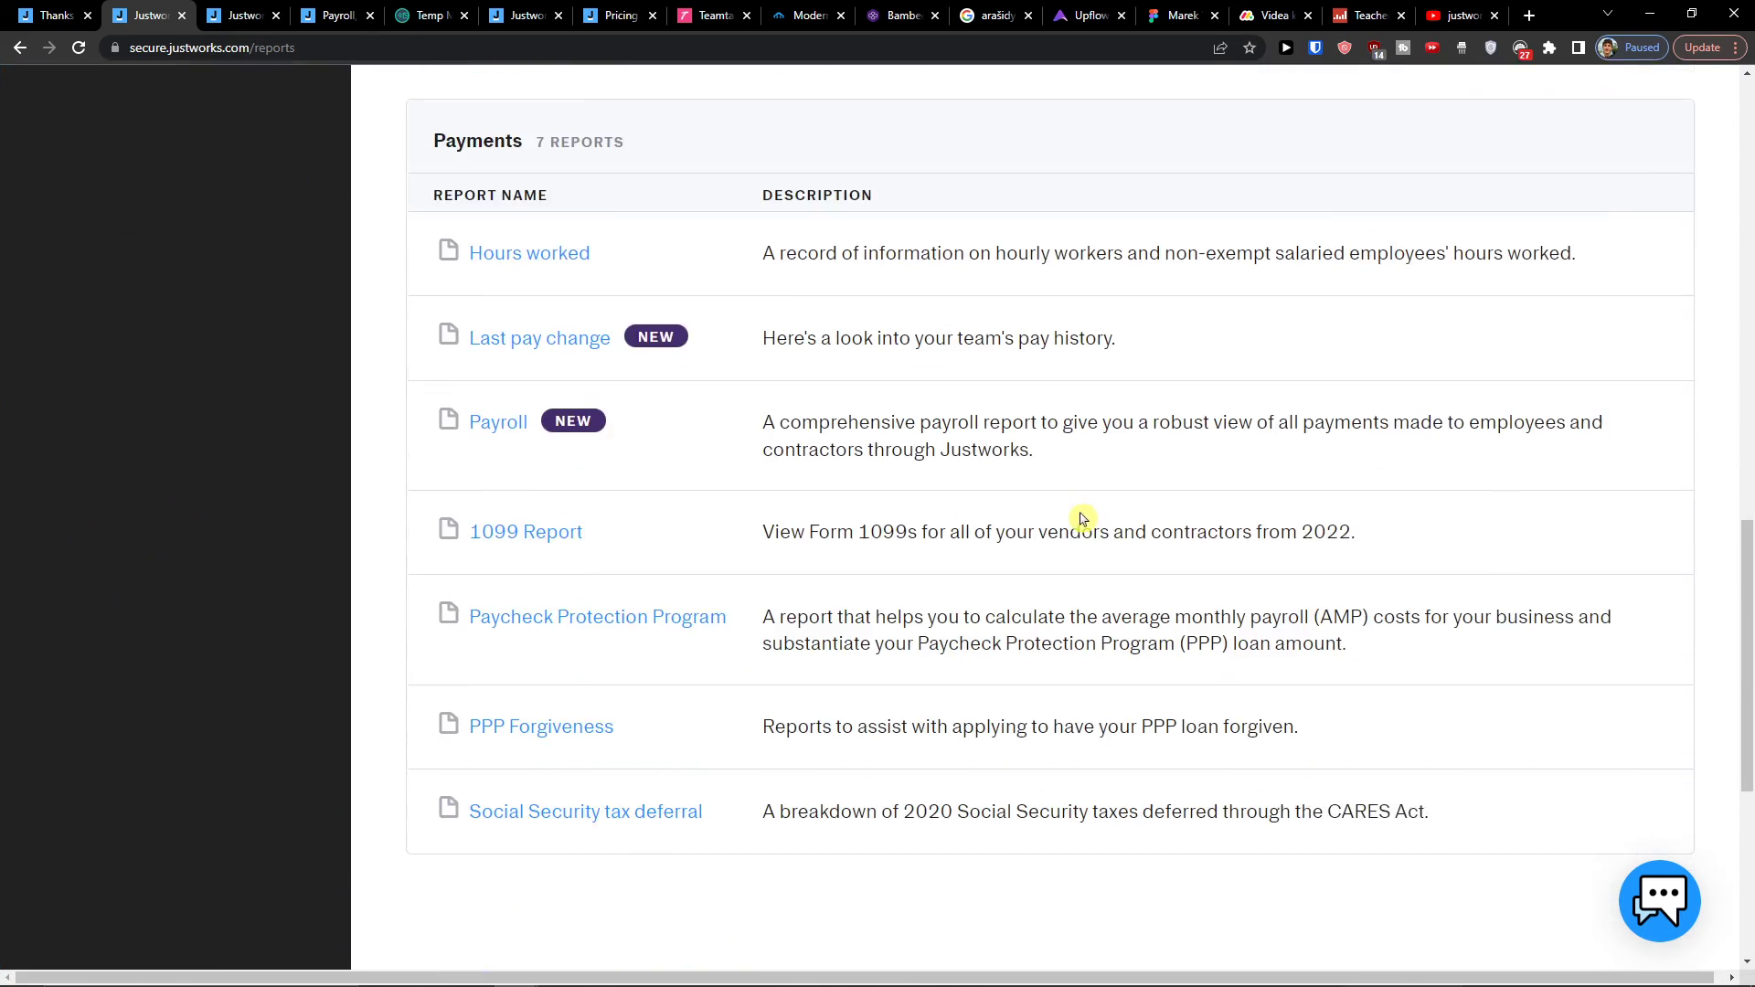
scroll(1081, 519, up, 10)
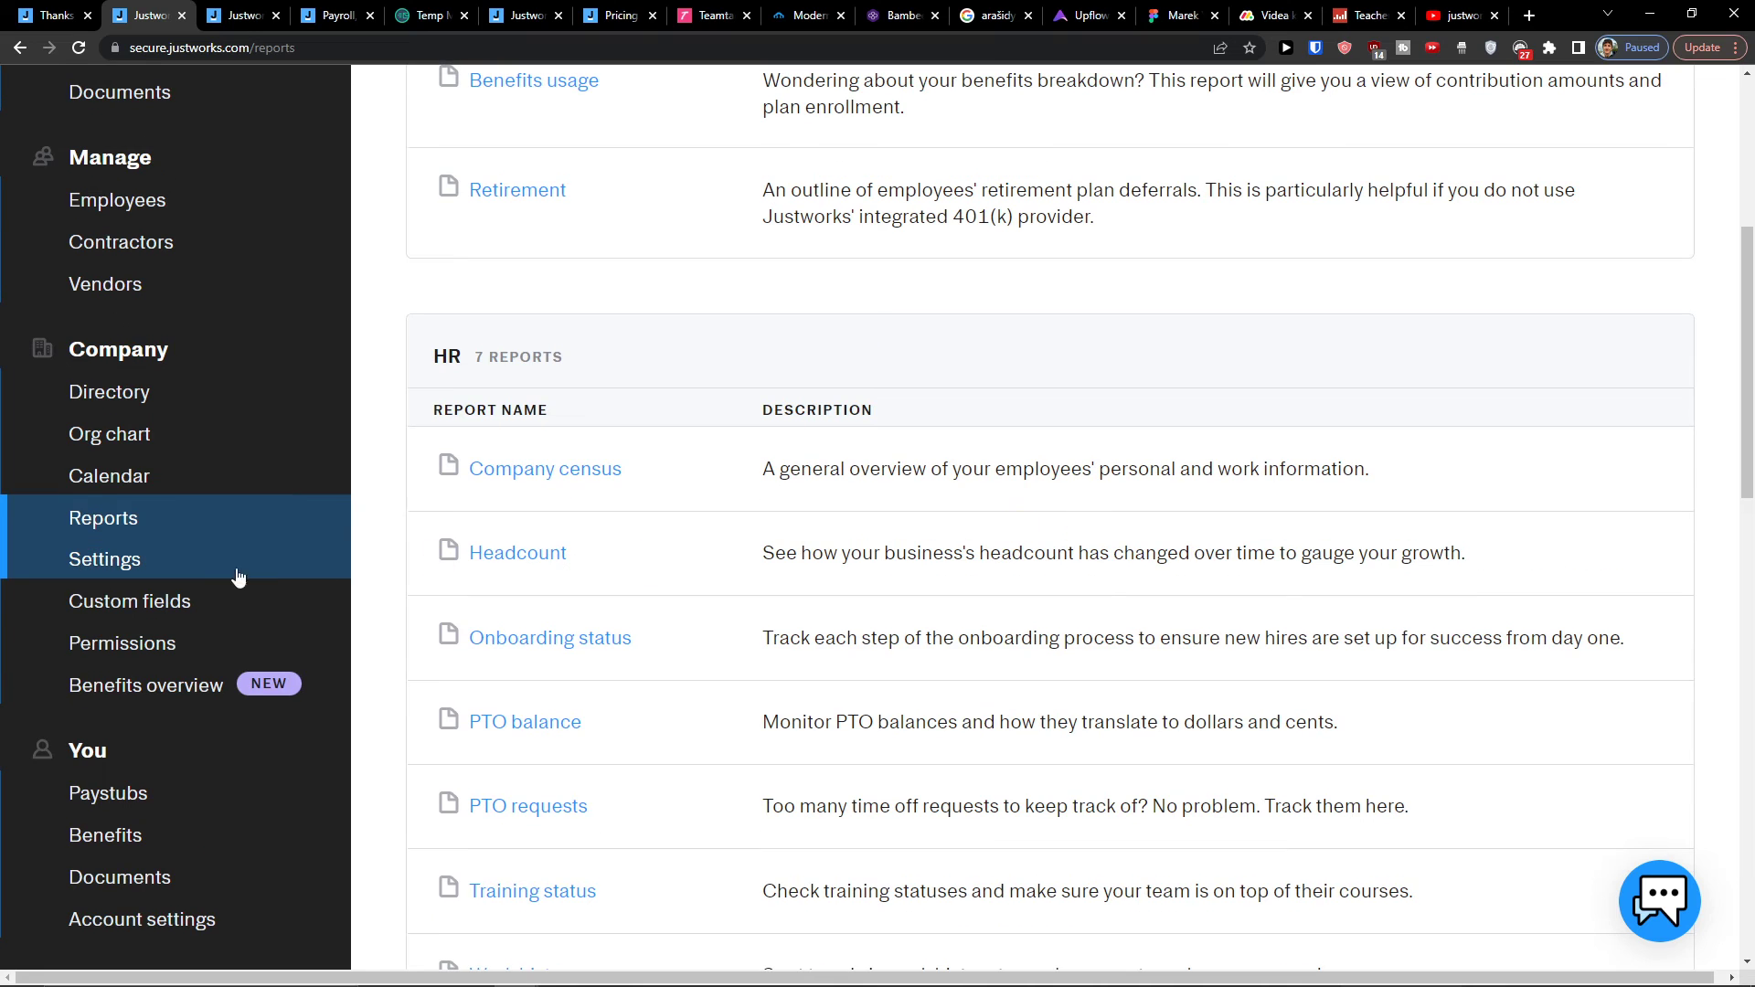
Step: Open company settings and read the custom member fields page description
click(231, 576)
scroll(1015, 535, down, 1)
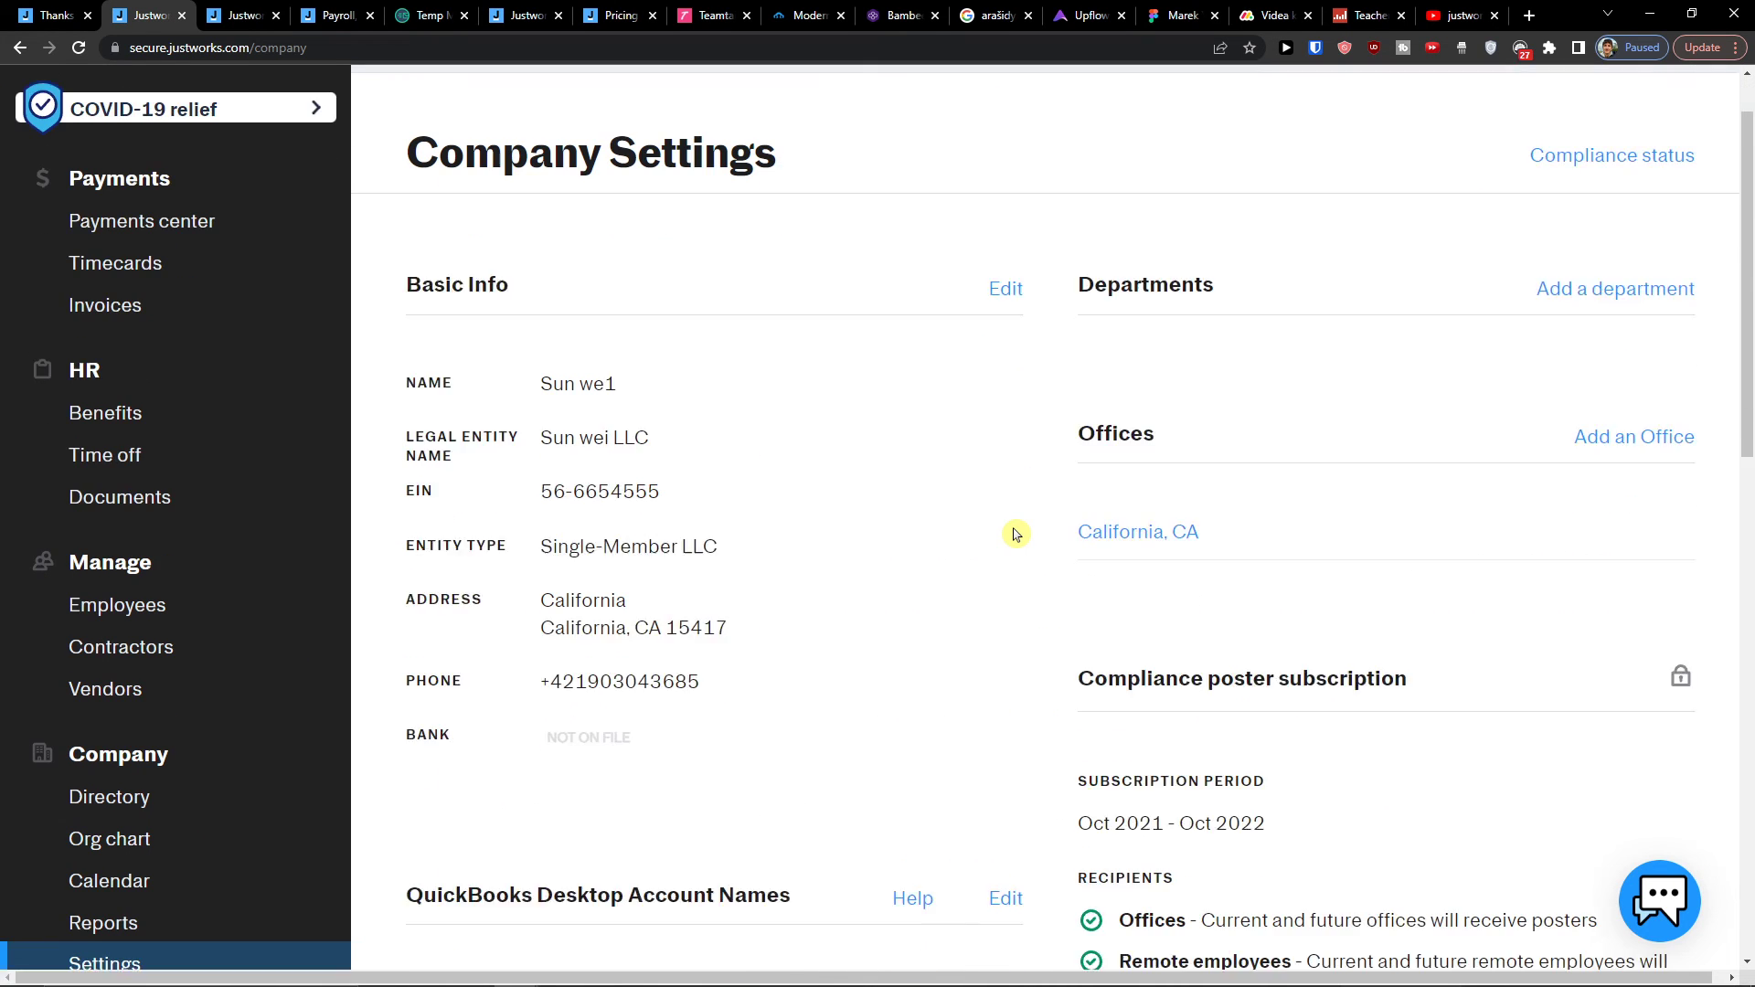
scroll(1017, 535, down, 2)
scroll(1011, 537, up, 1)
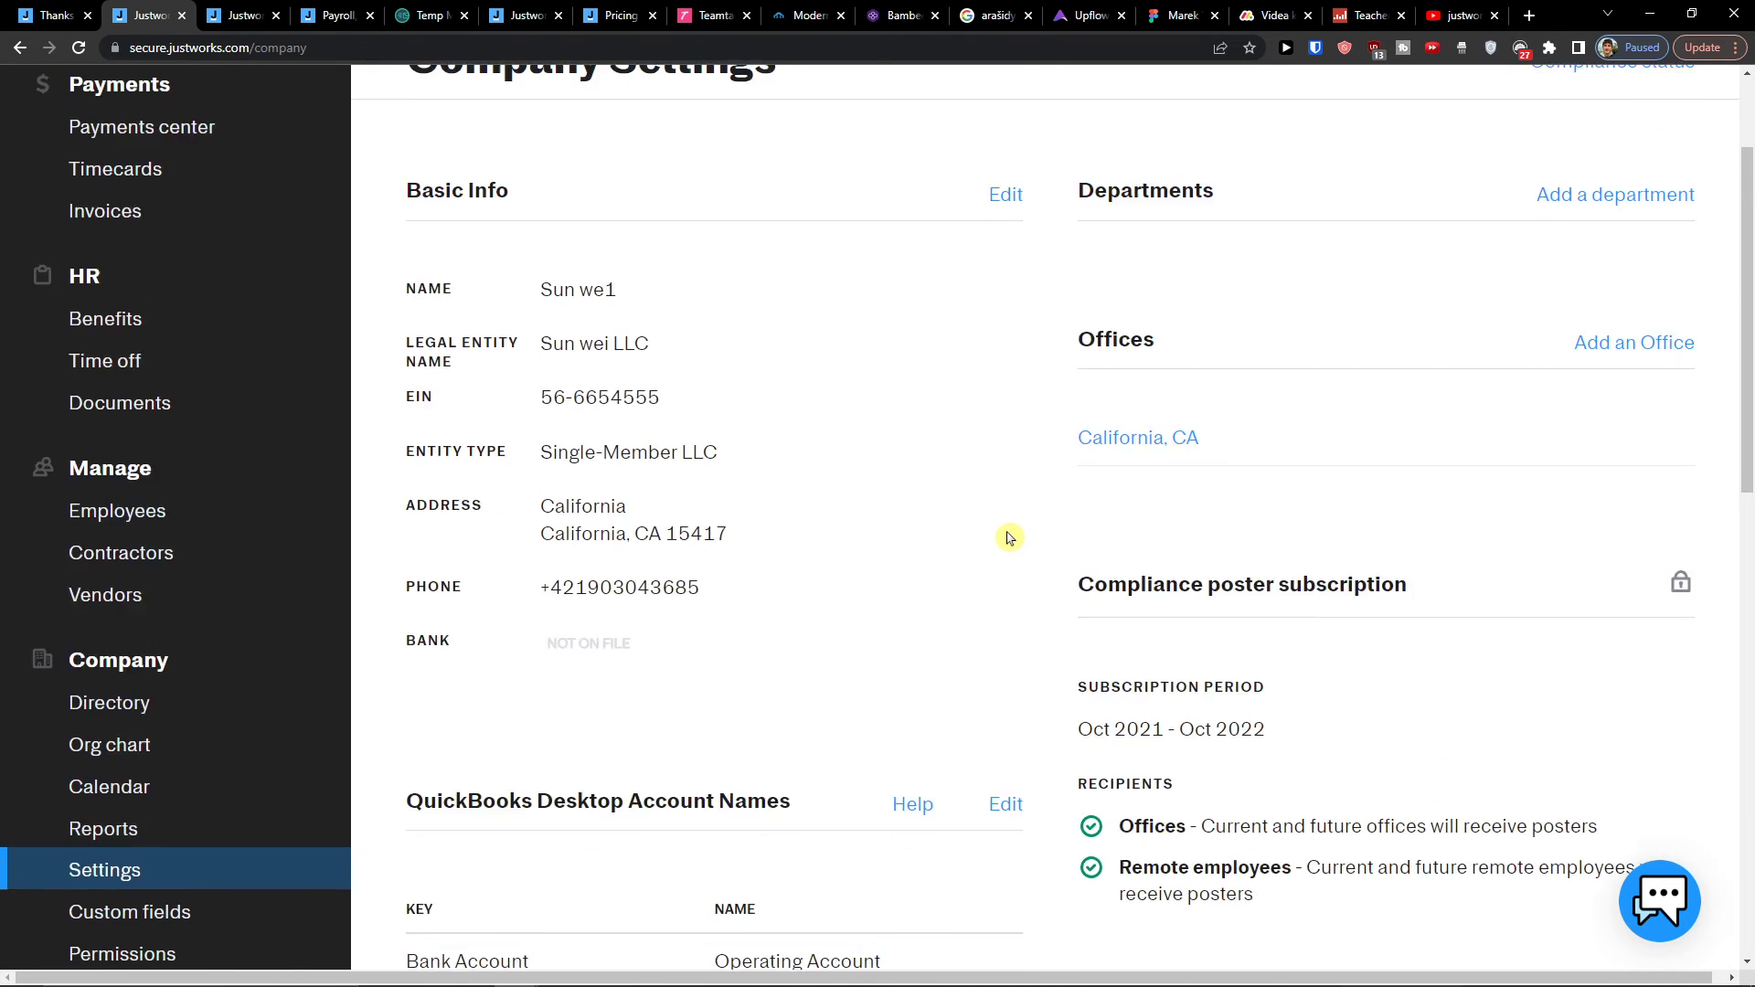
scroll(324, 606, down, 2)
click(190, 727)
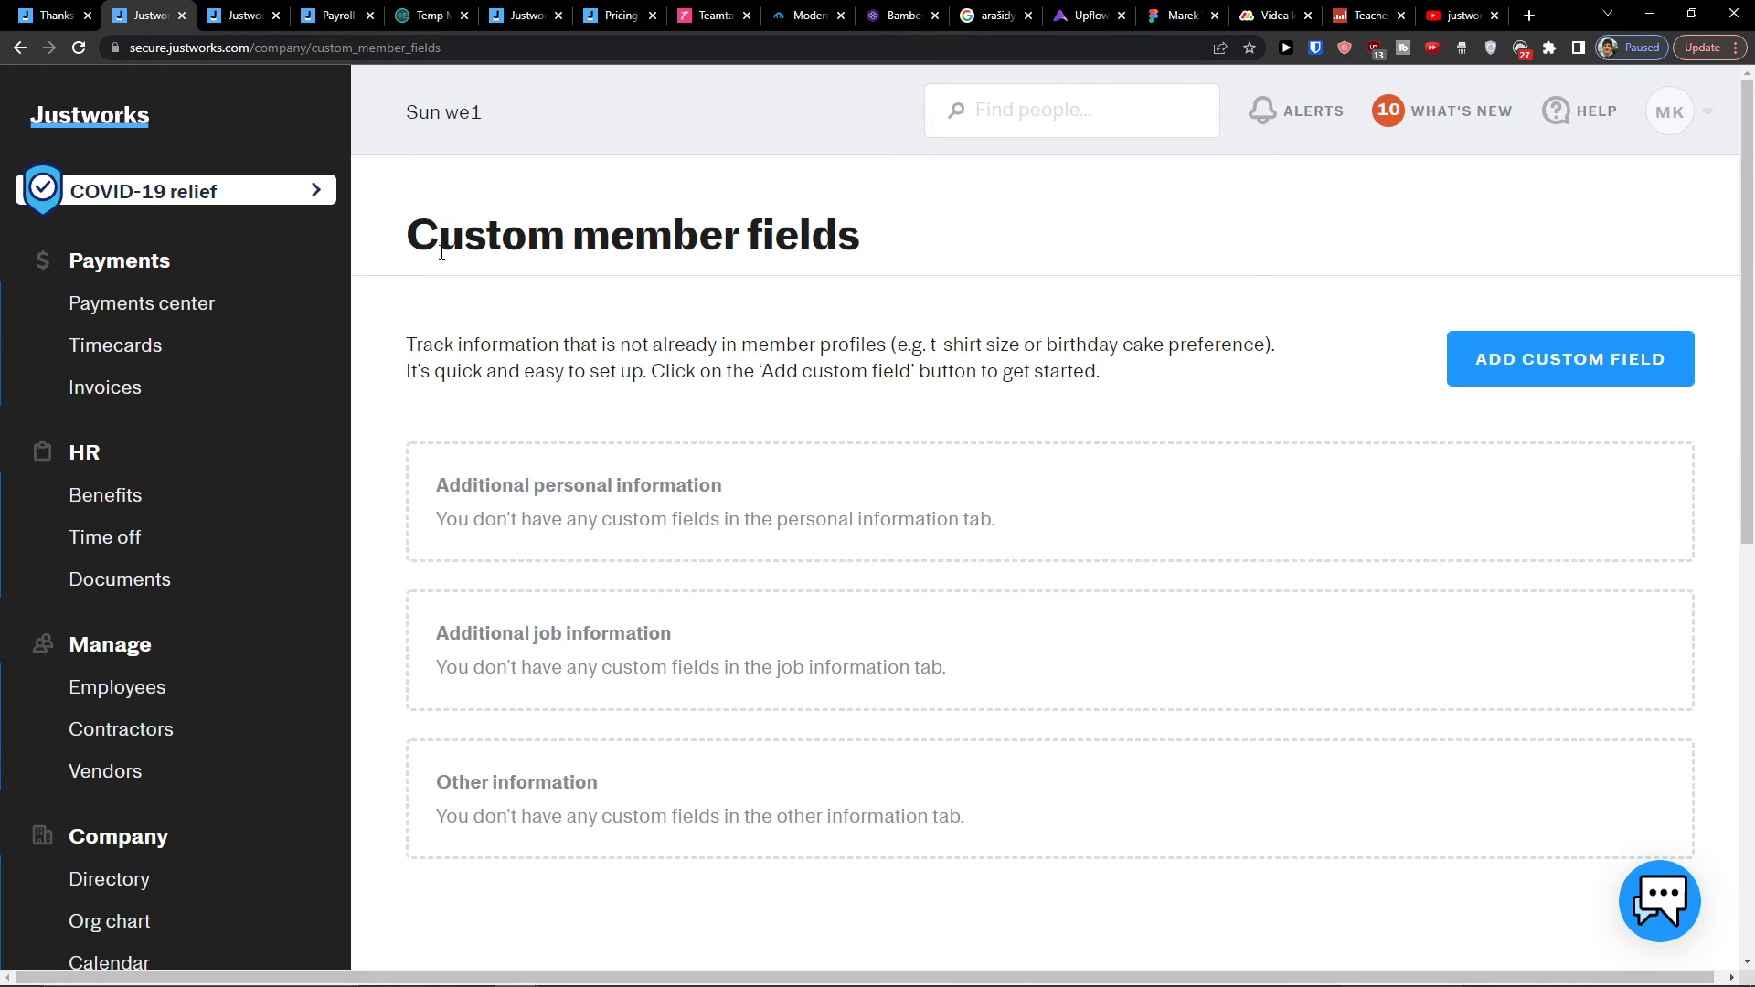
drag(406, 337, 1017, 339)
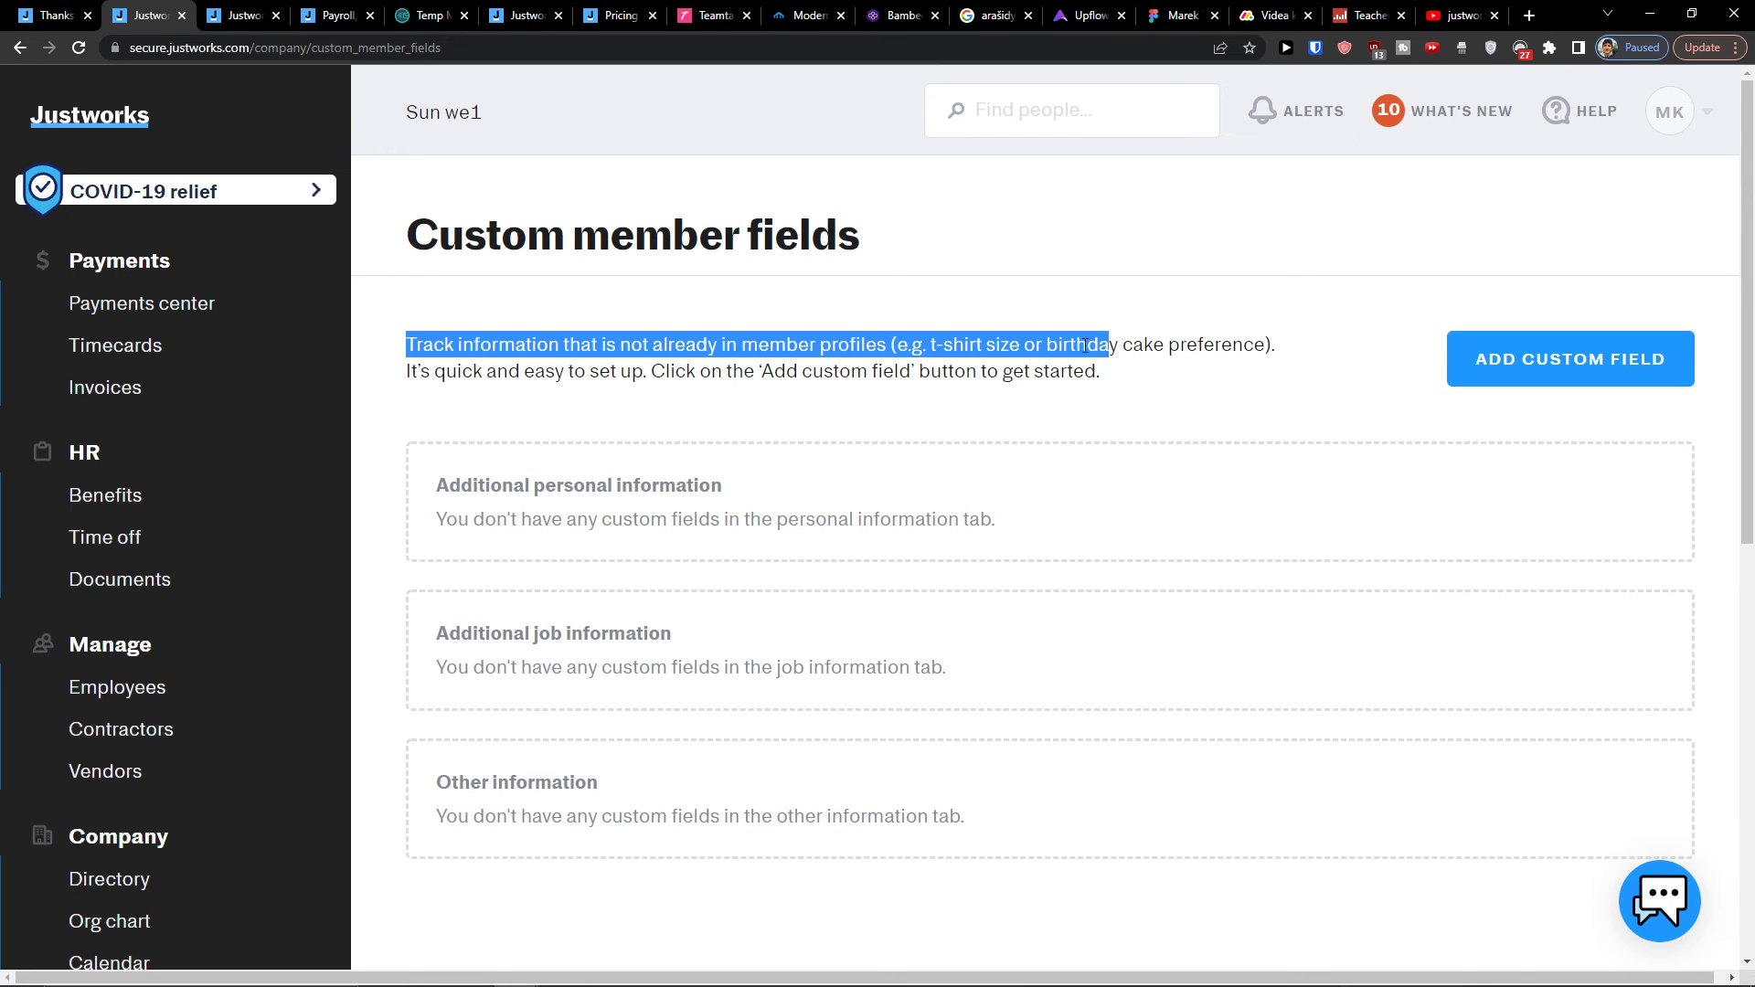
scroll(195, 372, down, 1)
scroll(137, 646, down, 2)
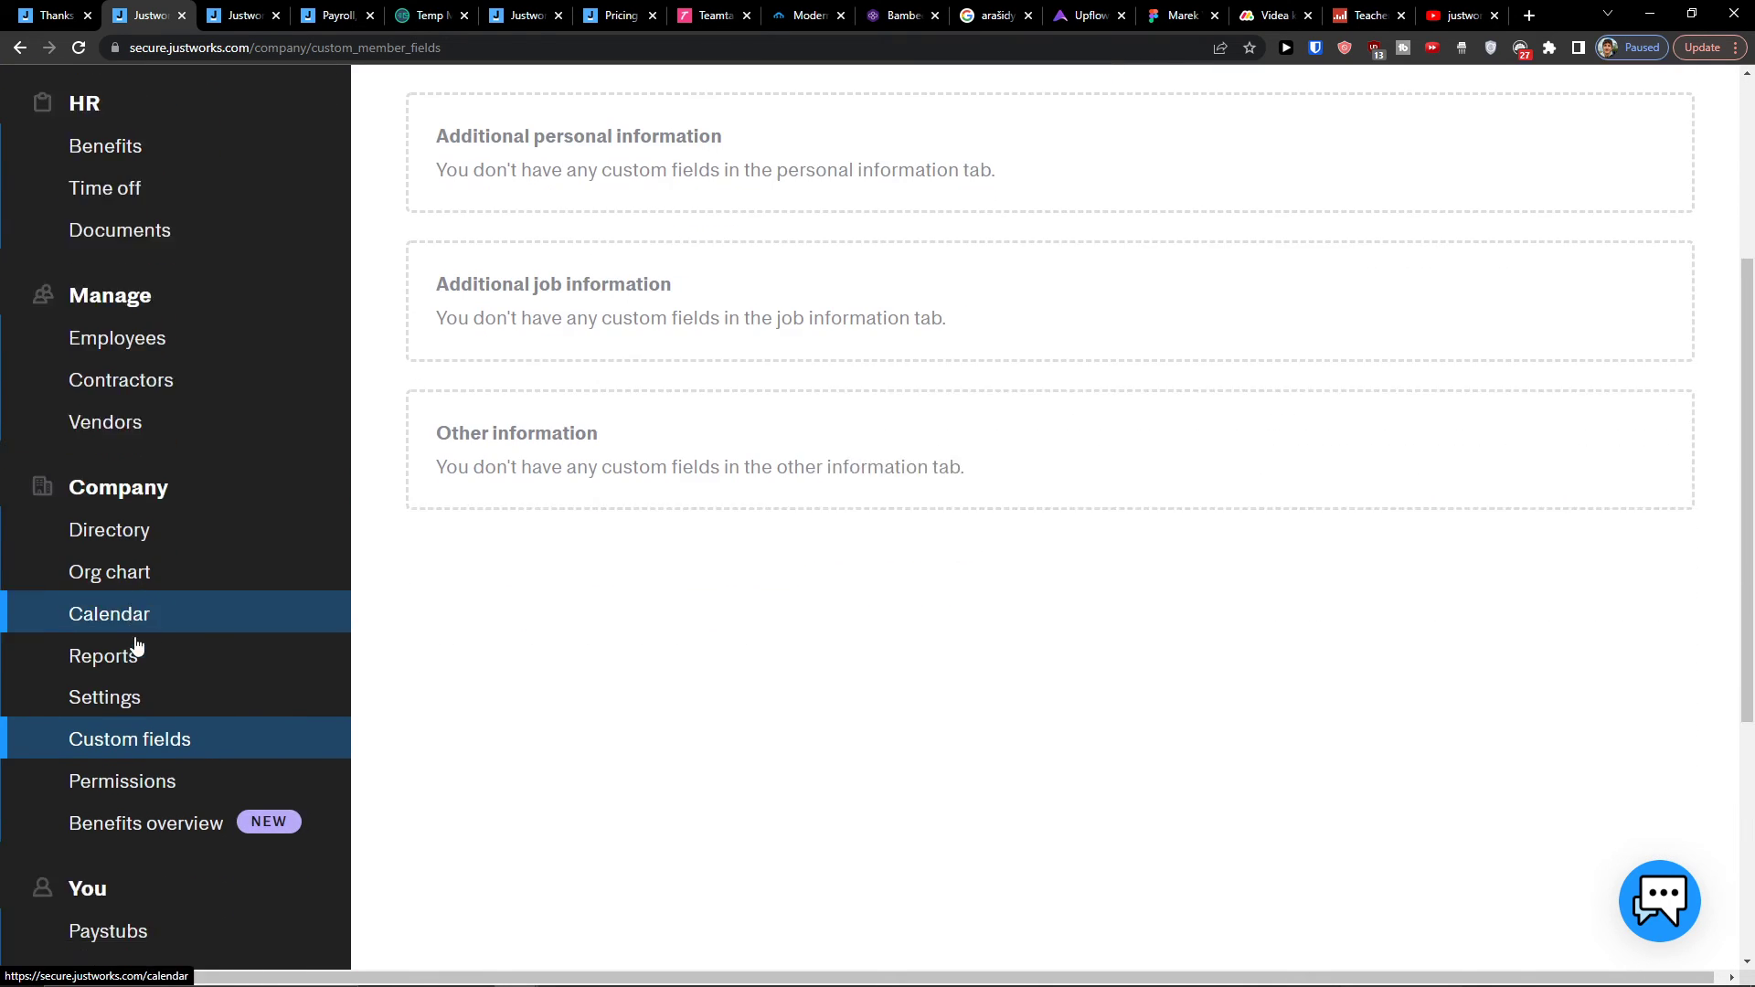
Step: On the admin permissions page, expand and collapse the Make payments permission details
click(160, 775)
scroll(823, 640, down, 3)
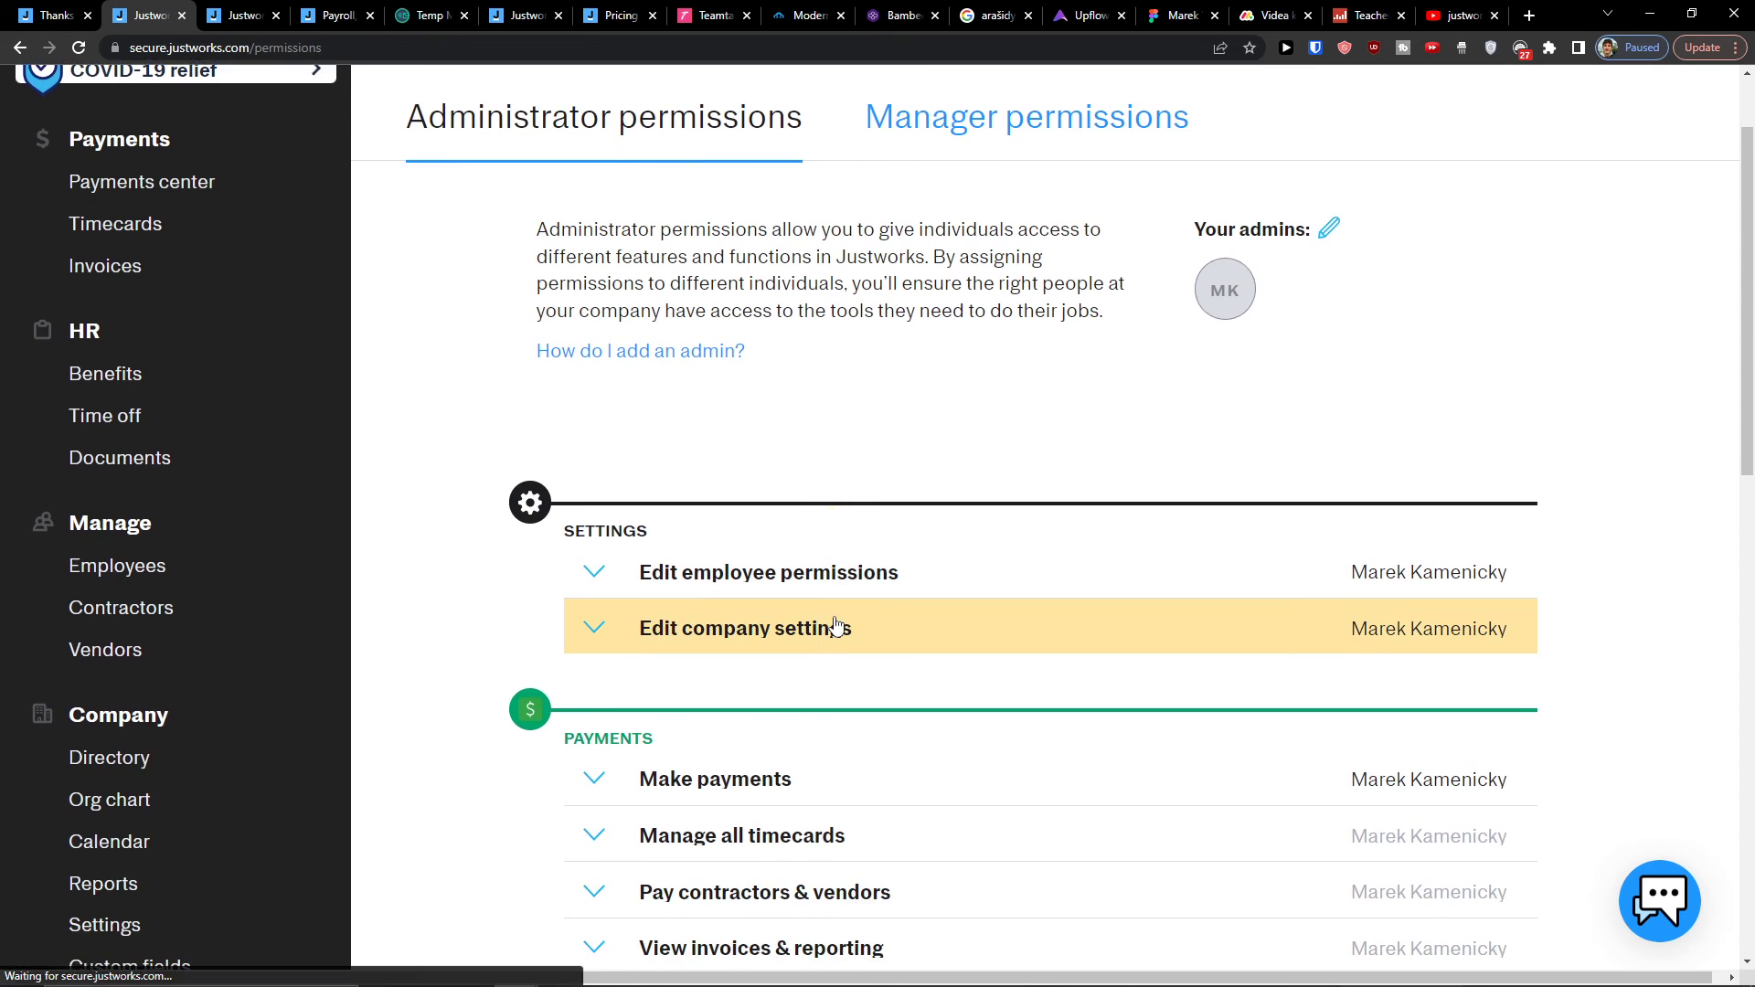
scroll(905, 579, down, 1)
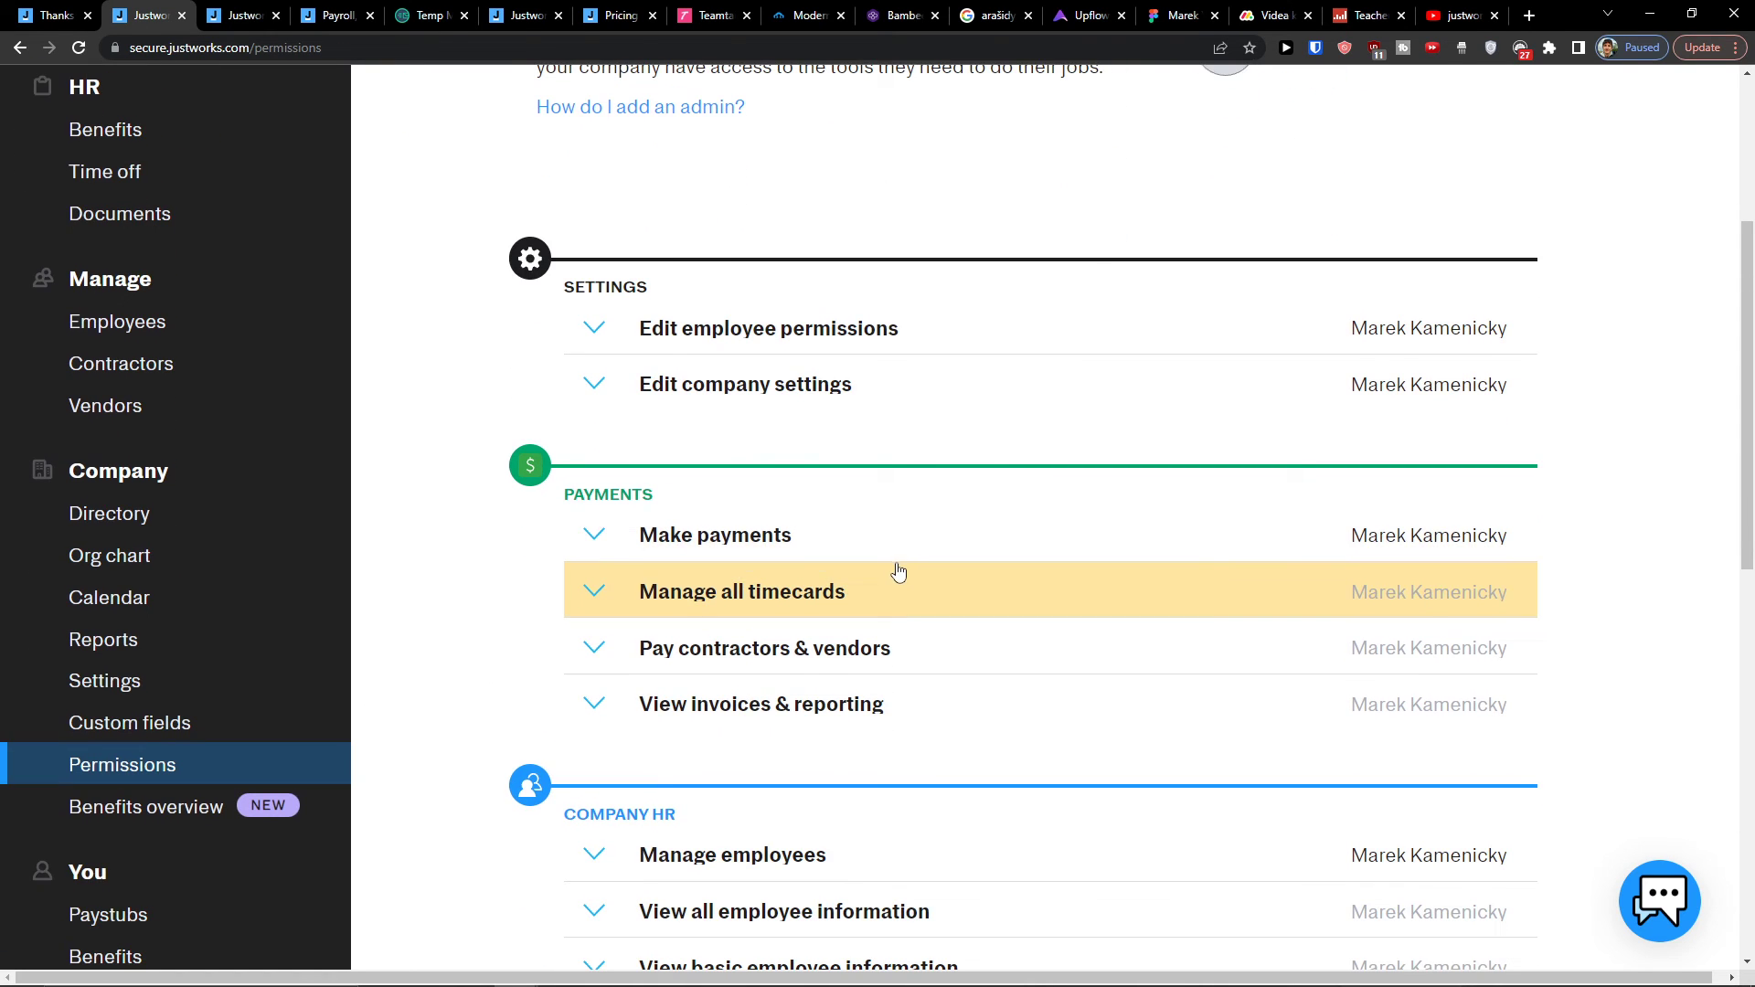
click(585, 556)
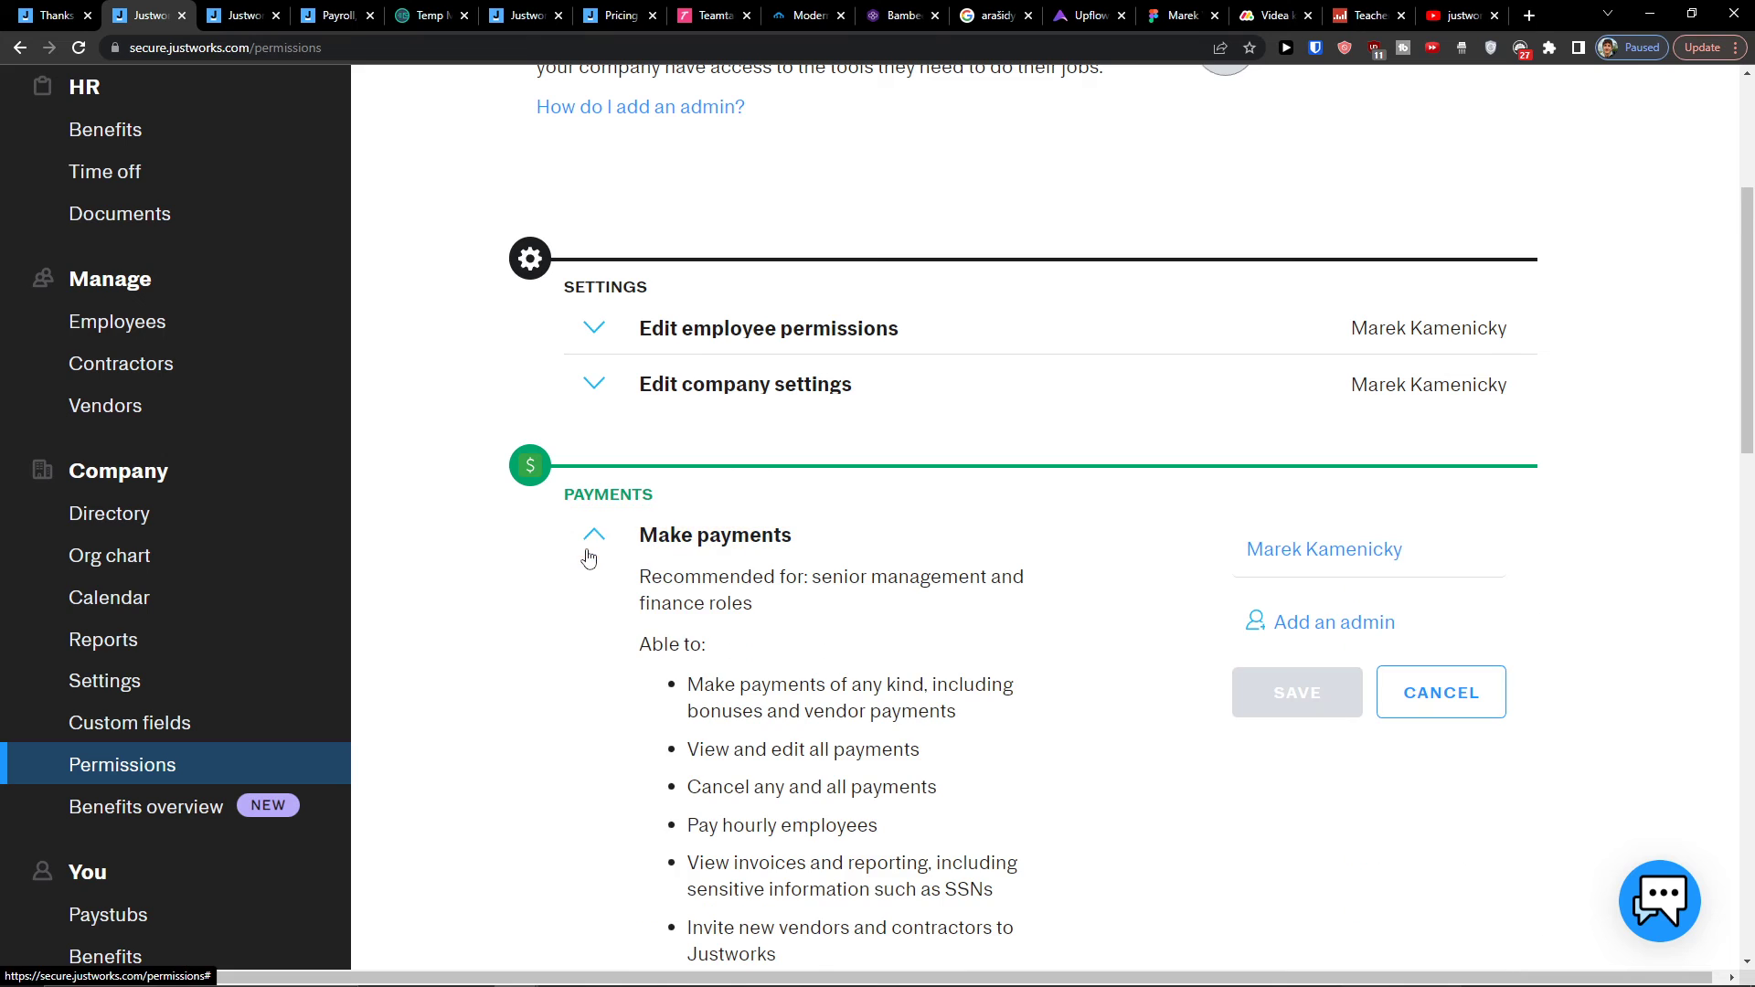
click(597, 555)
scroll(658, 584, down, 3)
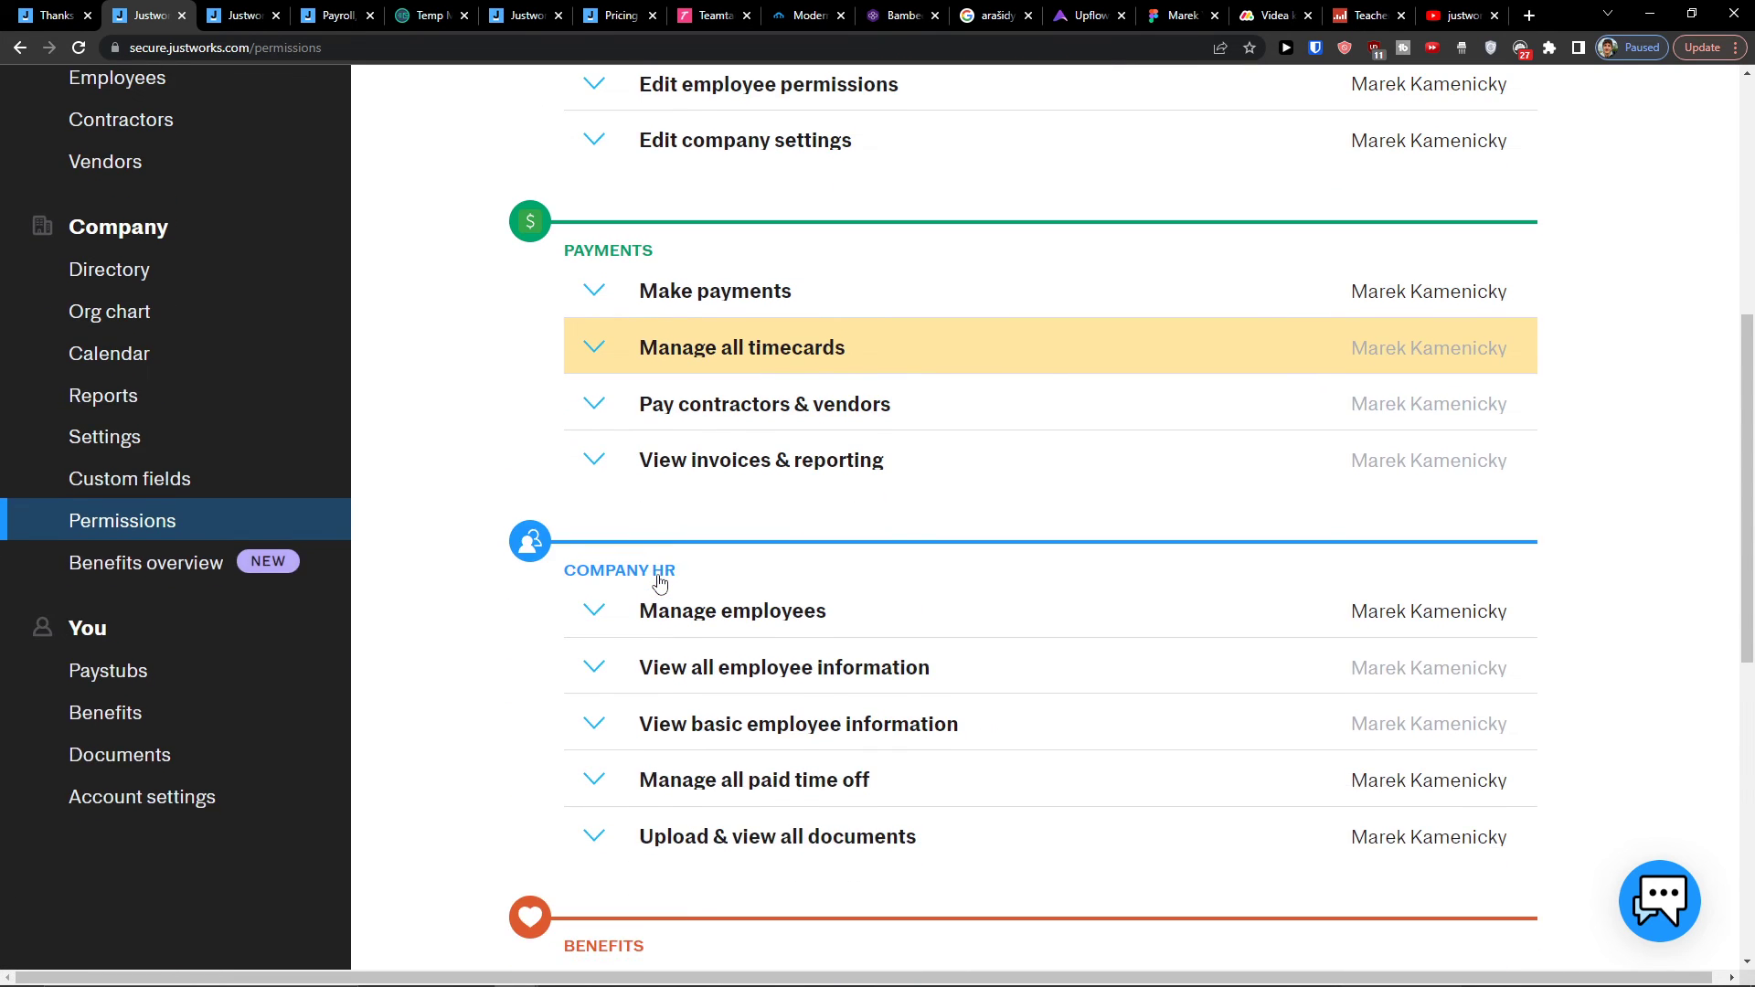
scroll(658, 584, up, 1)
scroll(659, 580, down, 1)
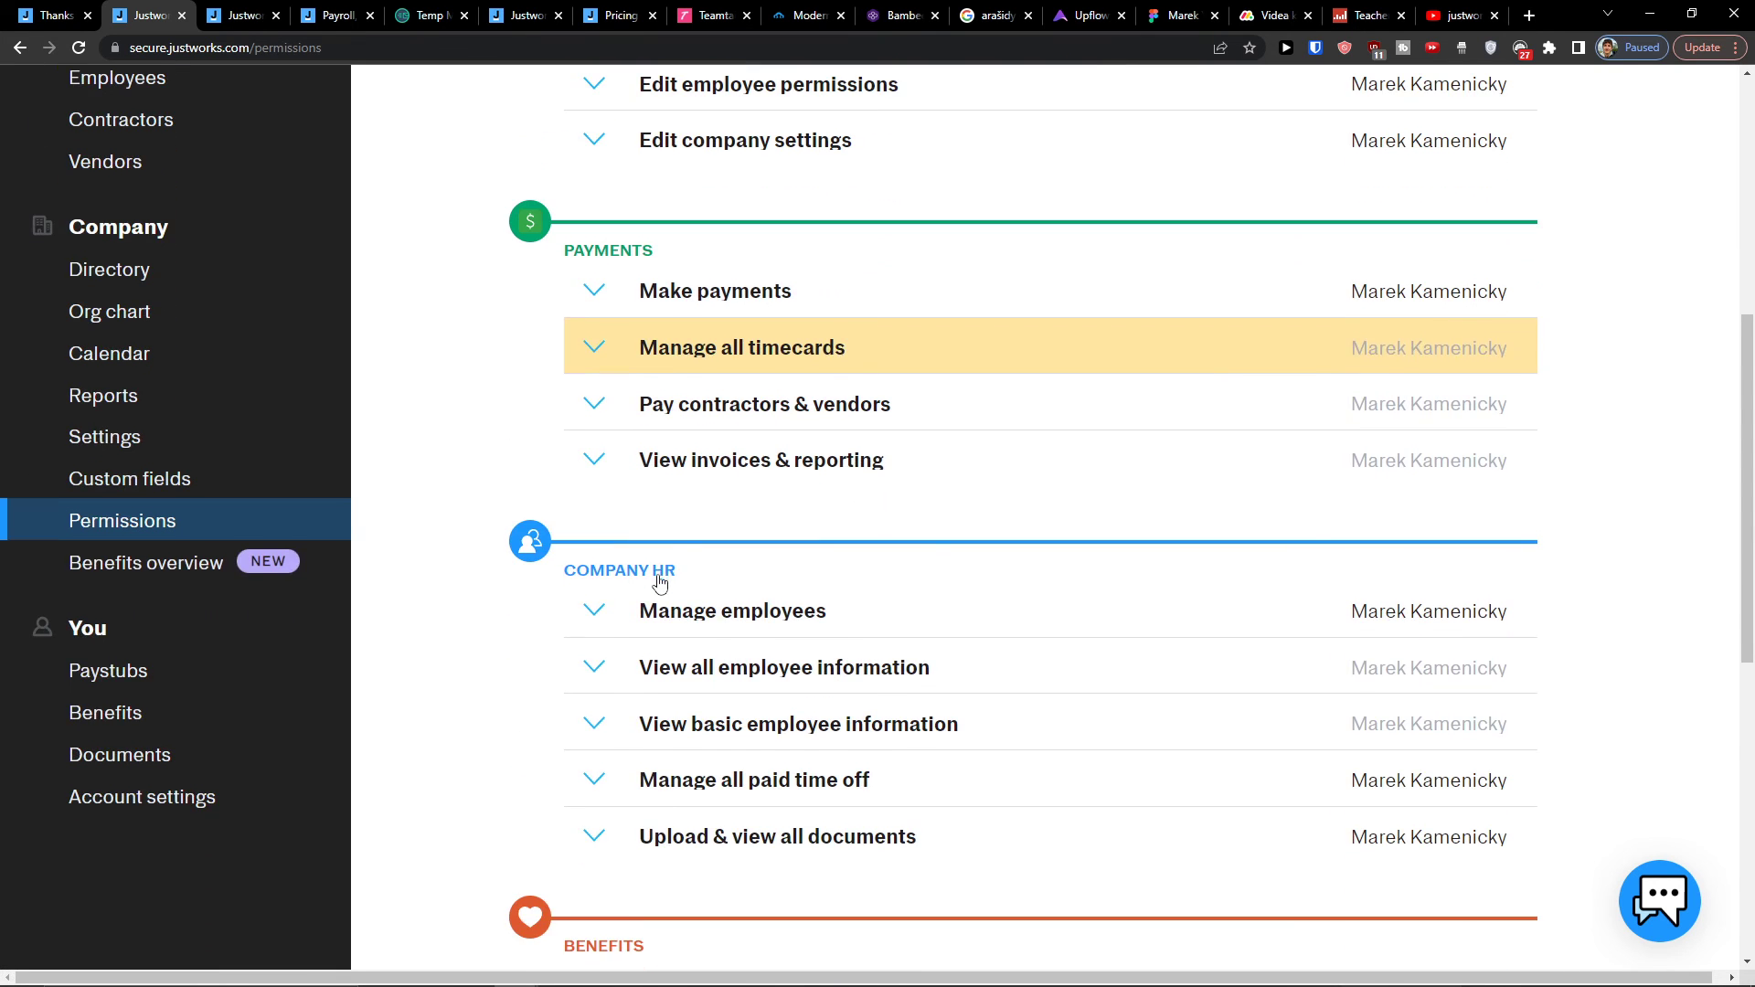
Step: Go to the company benefits overview page and read its introduction
click(144, 562)
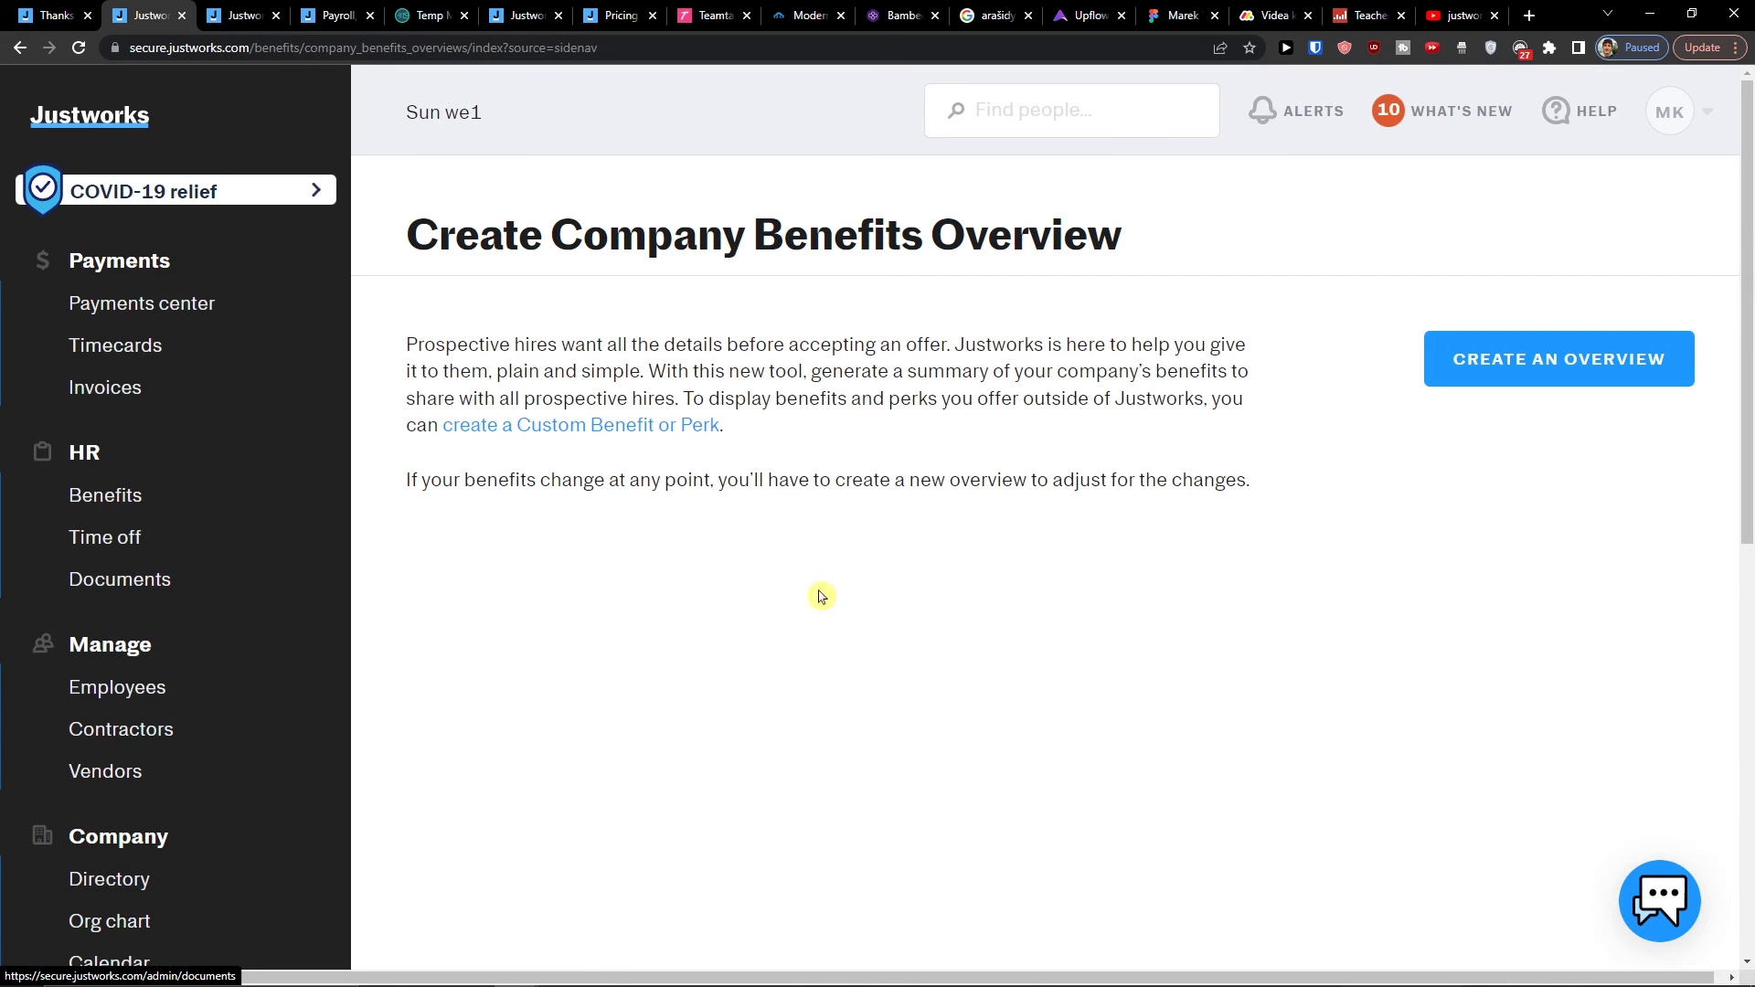
scroll(882, 598, down, 1)
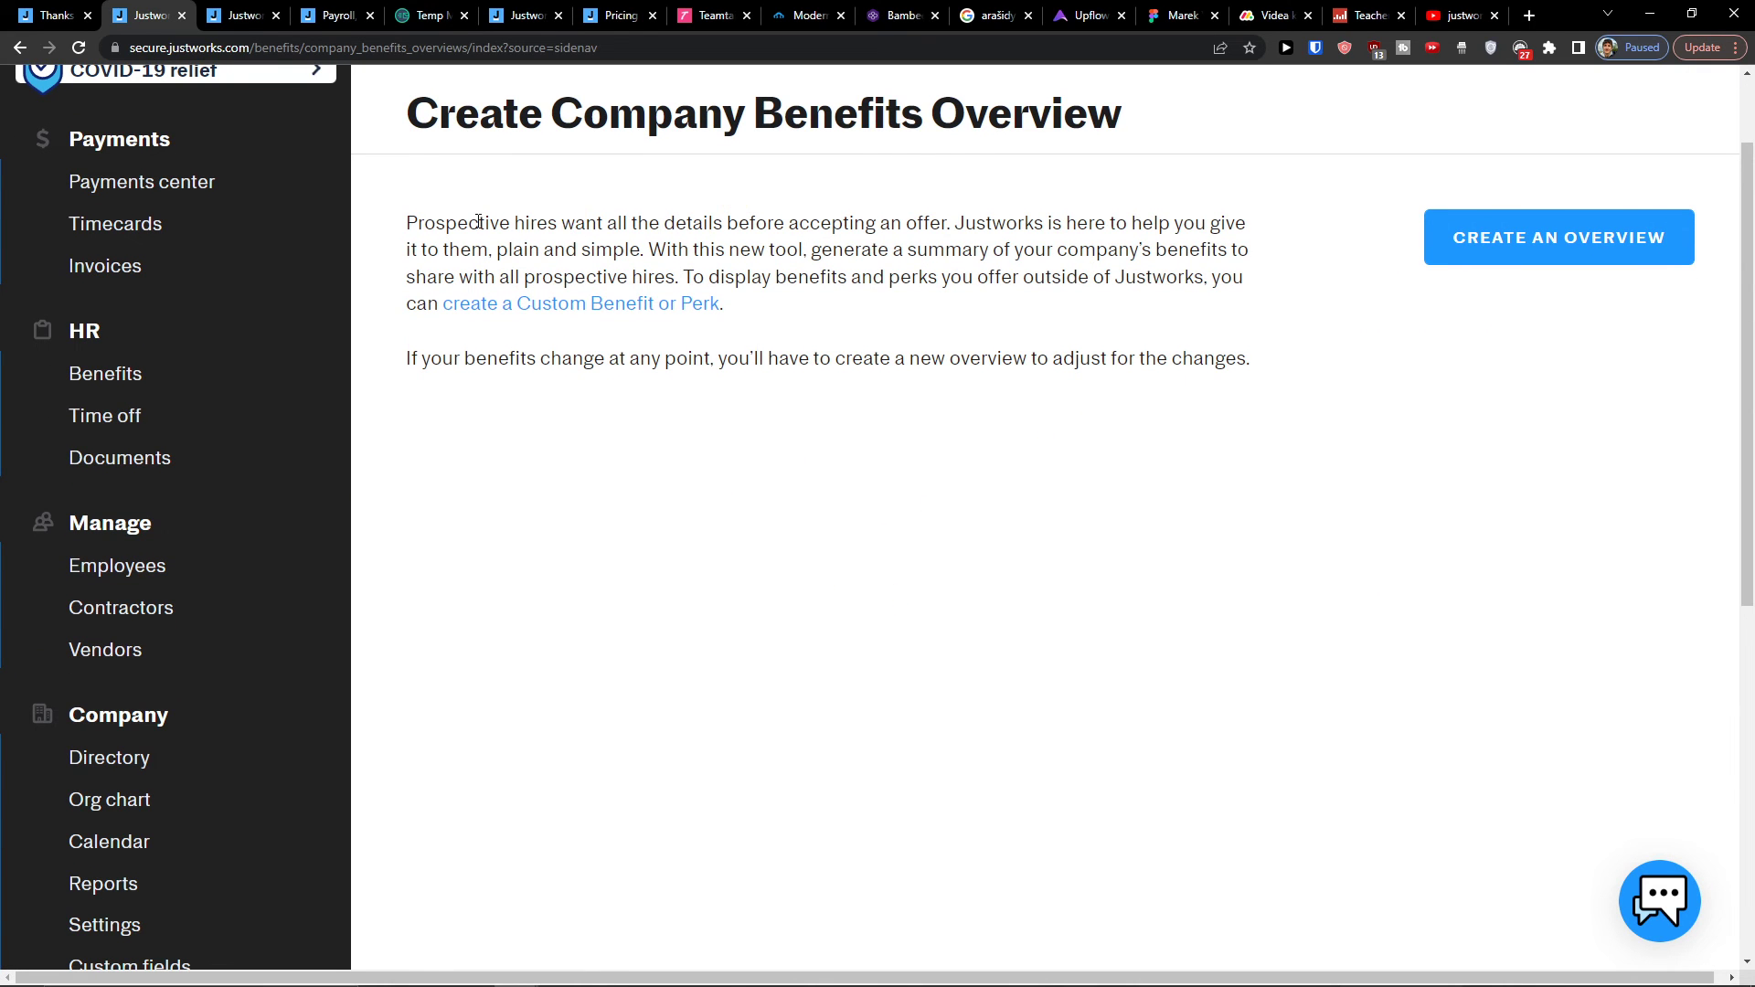
drag(416, 222, 814, 245)
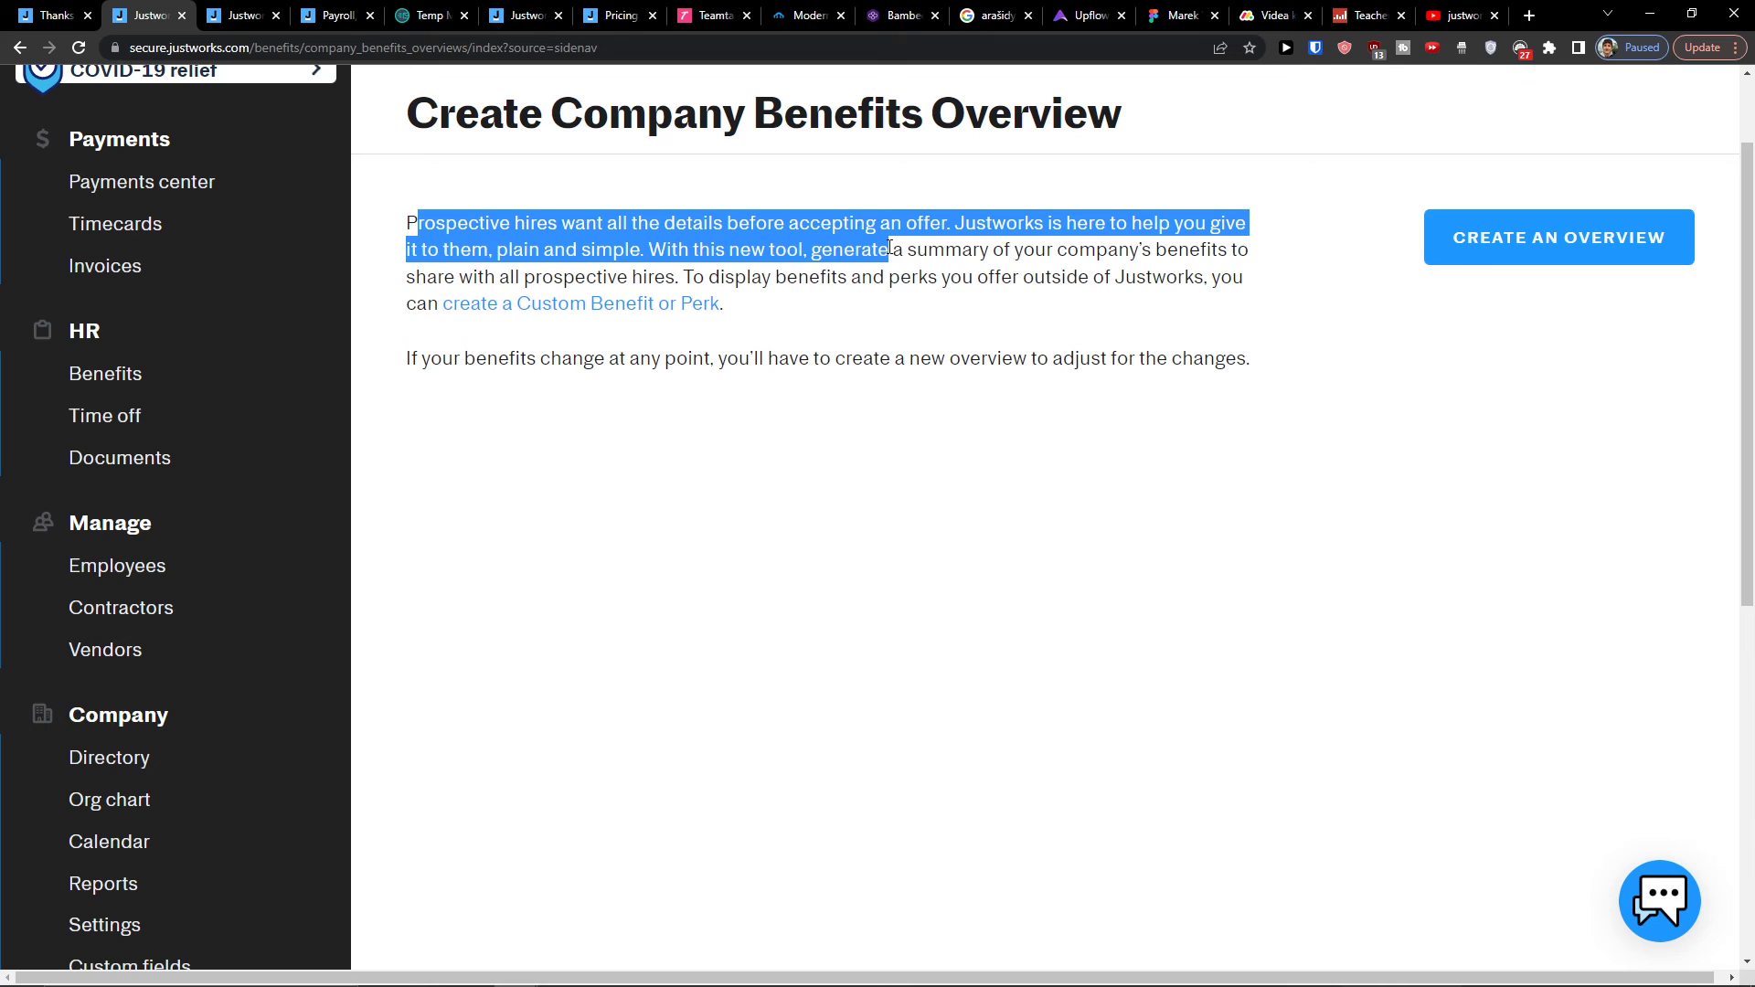
scroll(905, 245, up, 1)
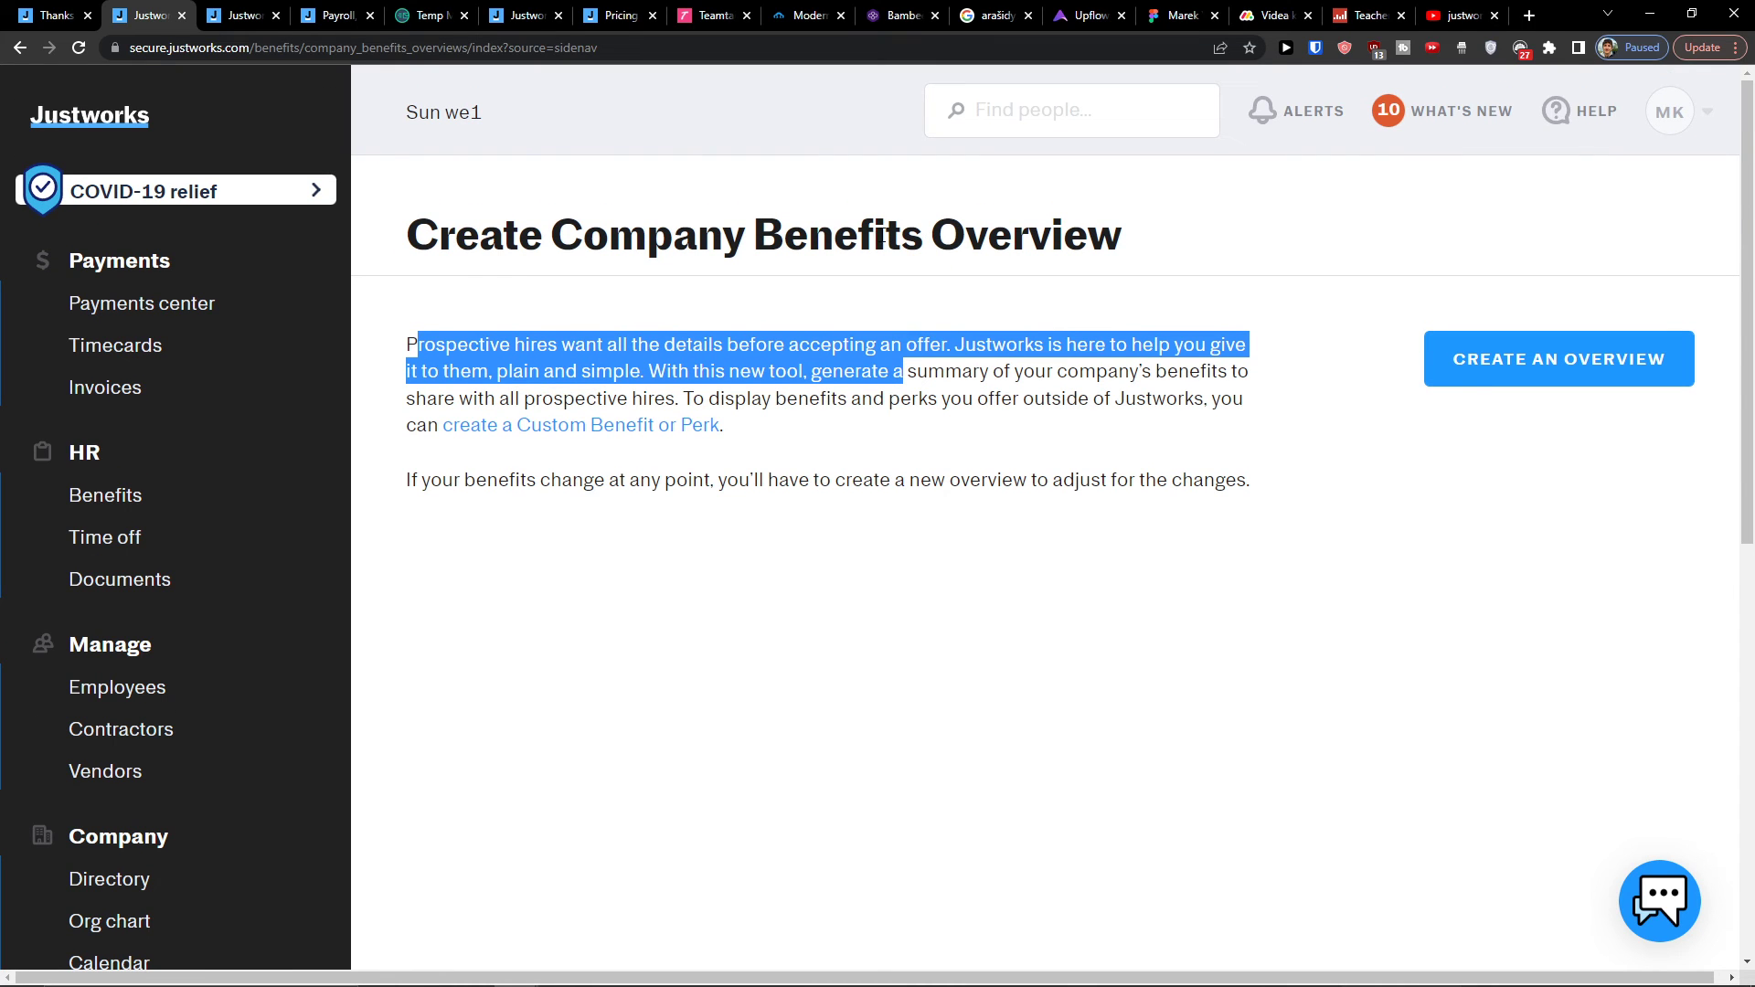
Step: Start a new overview and look over the blank Create Company Benefits Overview form
click(1519, 359)
scroll(804, 406, down, 2)
scroll(804, 406, down, 2)
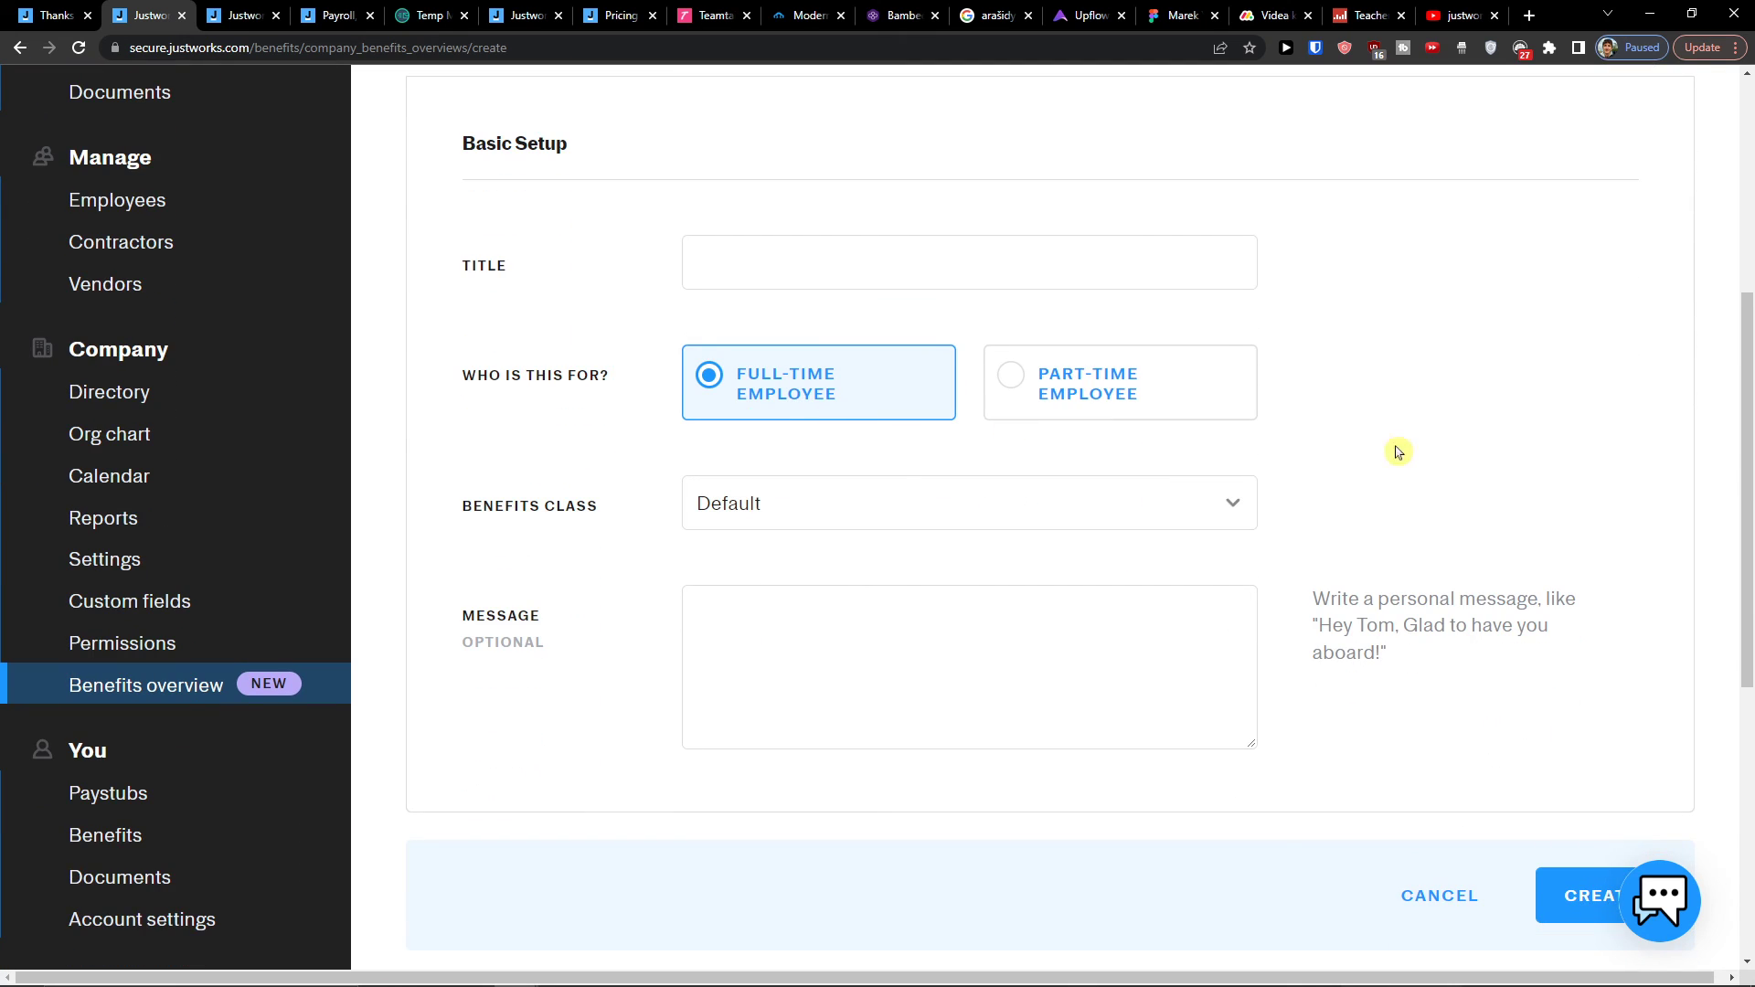
scroll(858, 380, up, 1)
scroll(503, 501, down, 2)
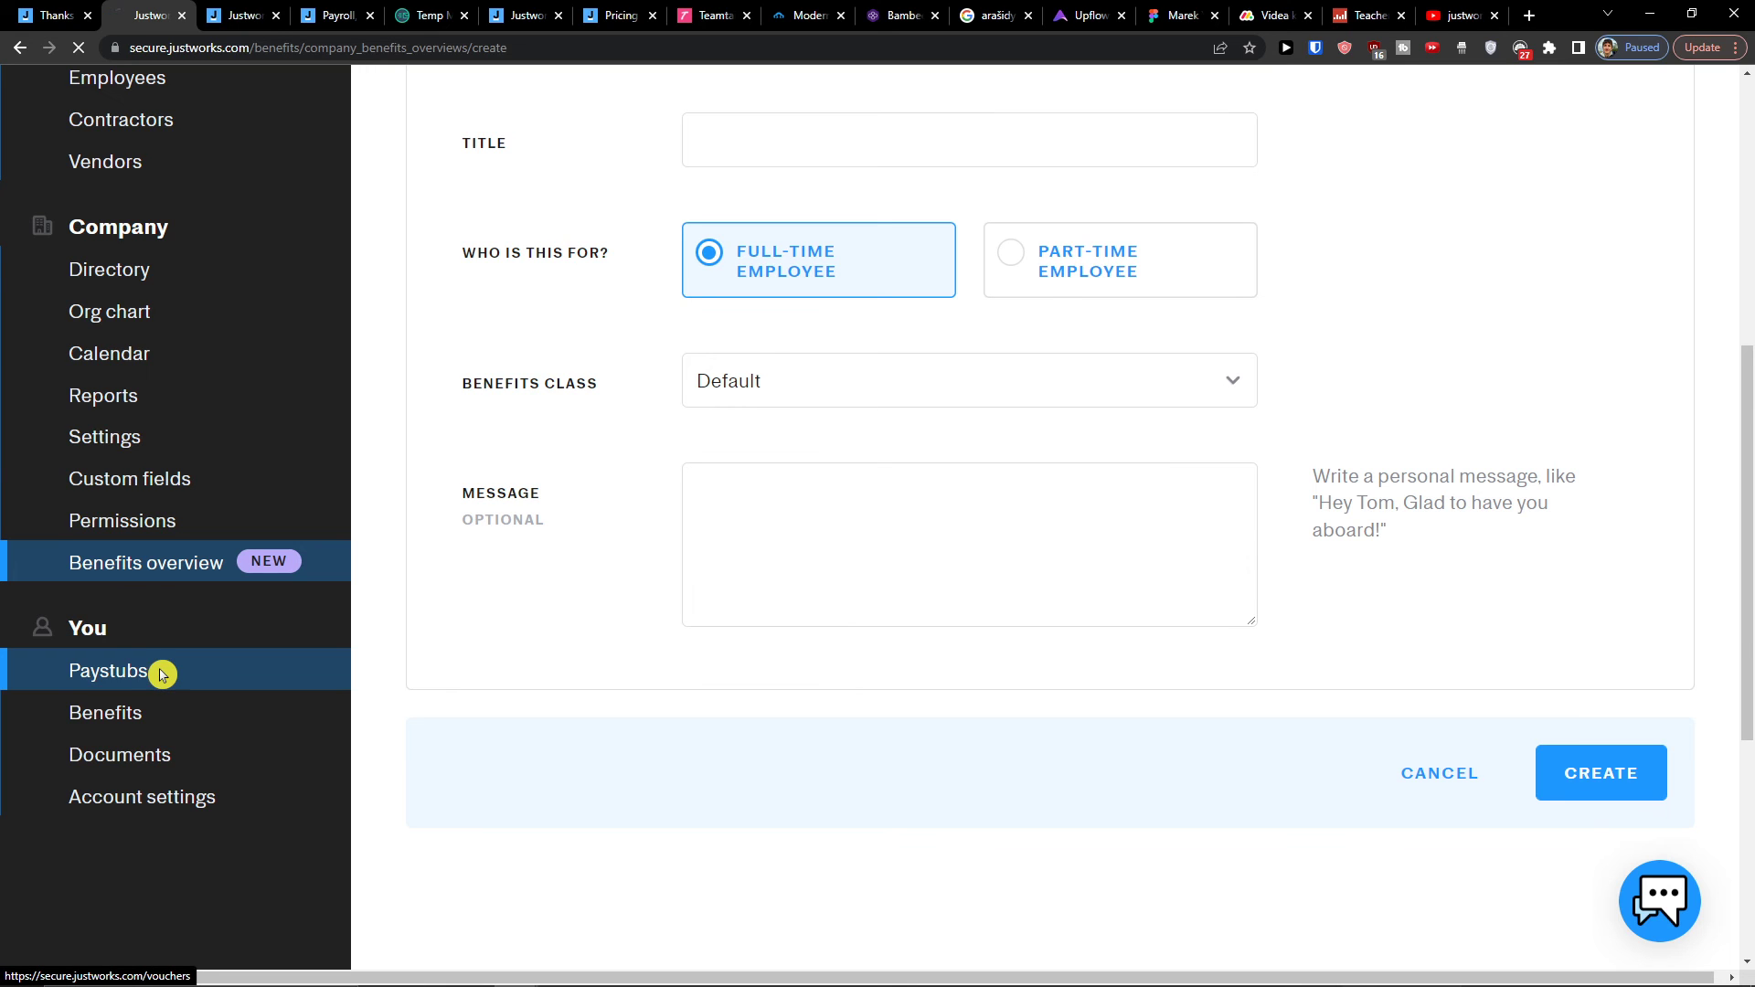
Step: Look through your paystubs, then view your own benefits page
scroll(823, 615, down, 2)
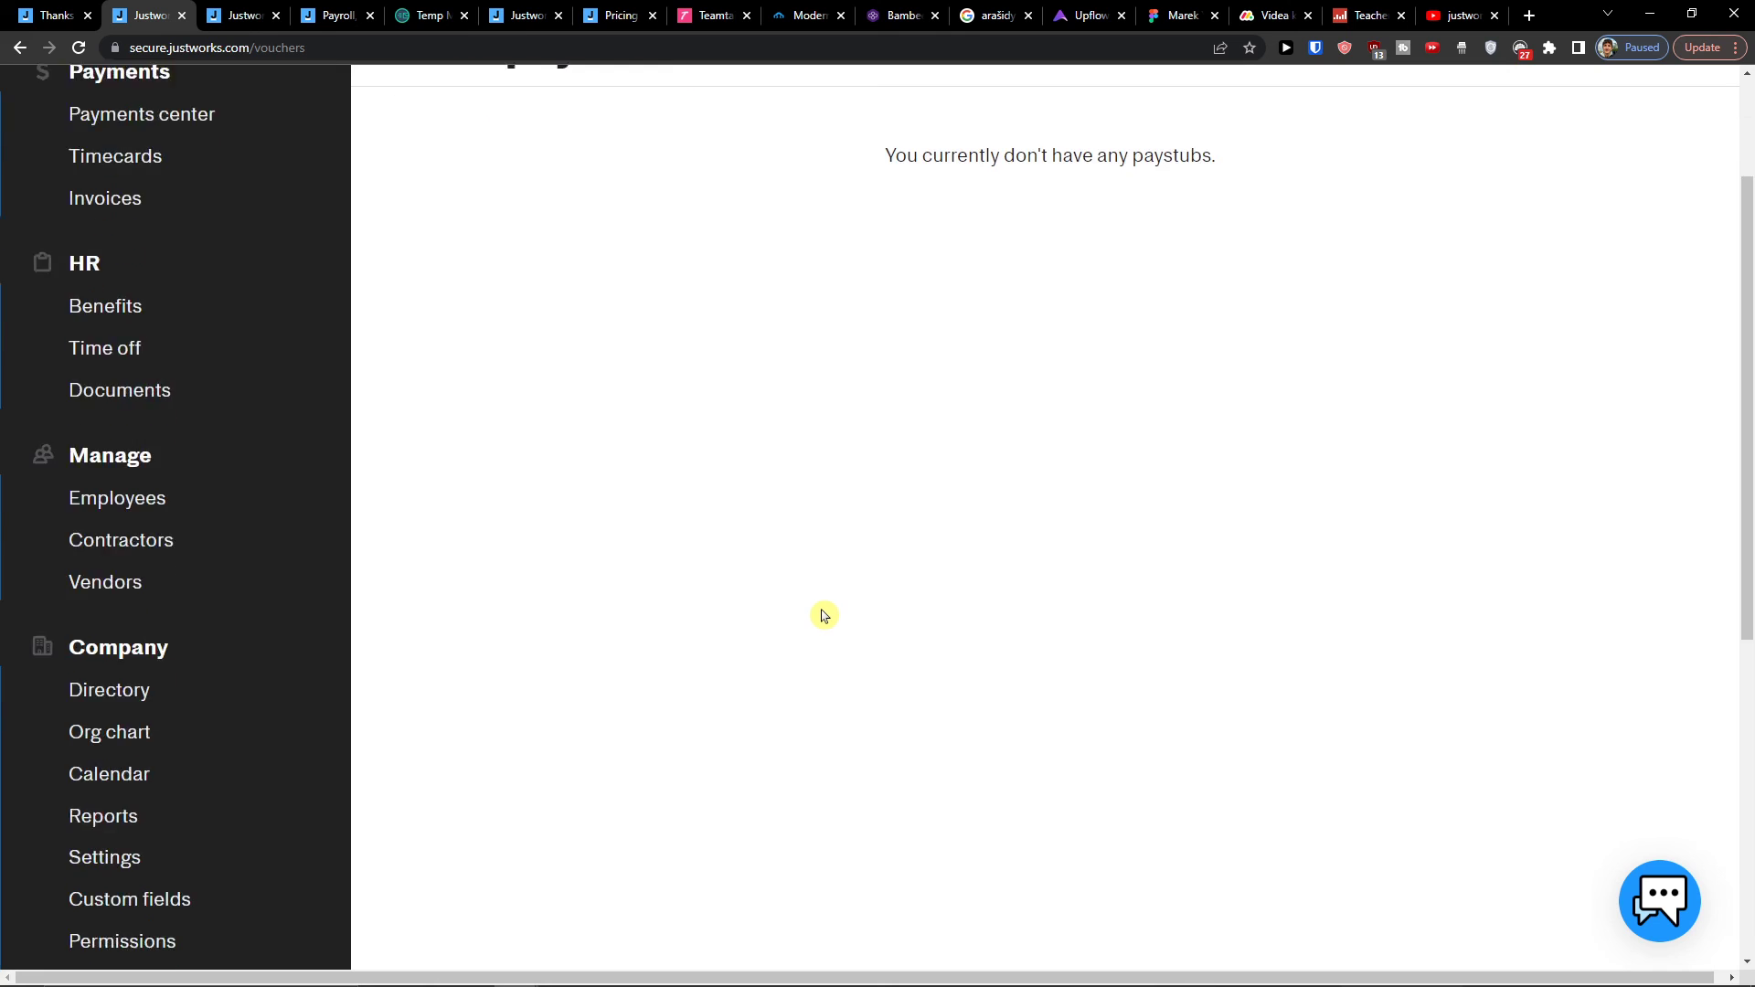
scroll(823, 616, down, 3)
scroll(772, 615, up, 4)
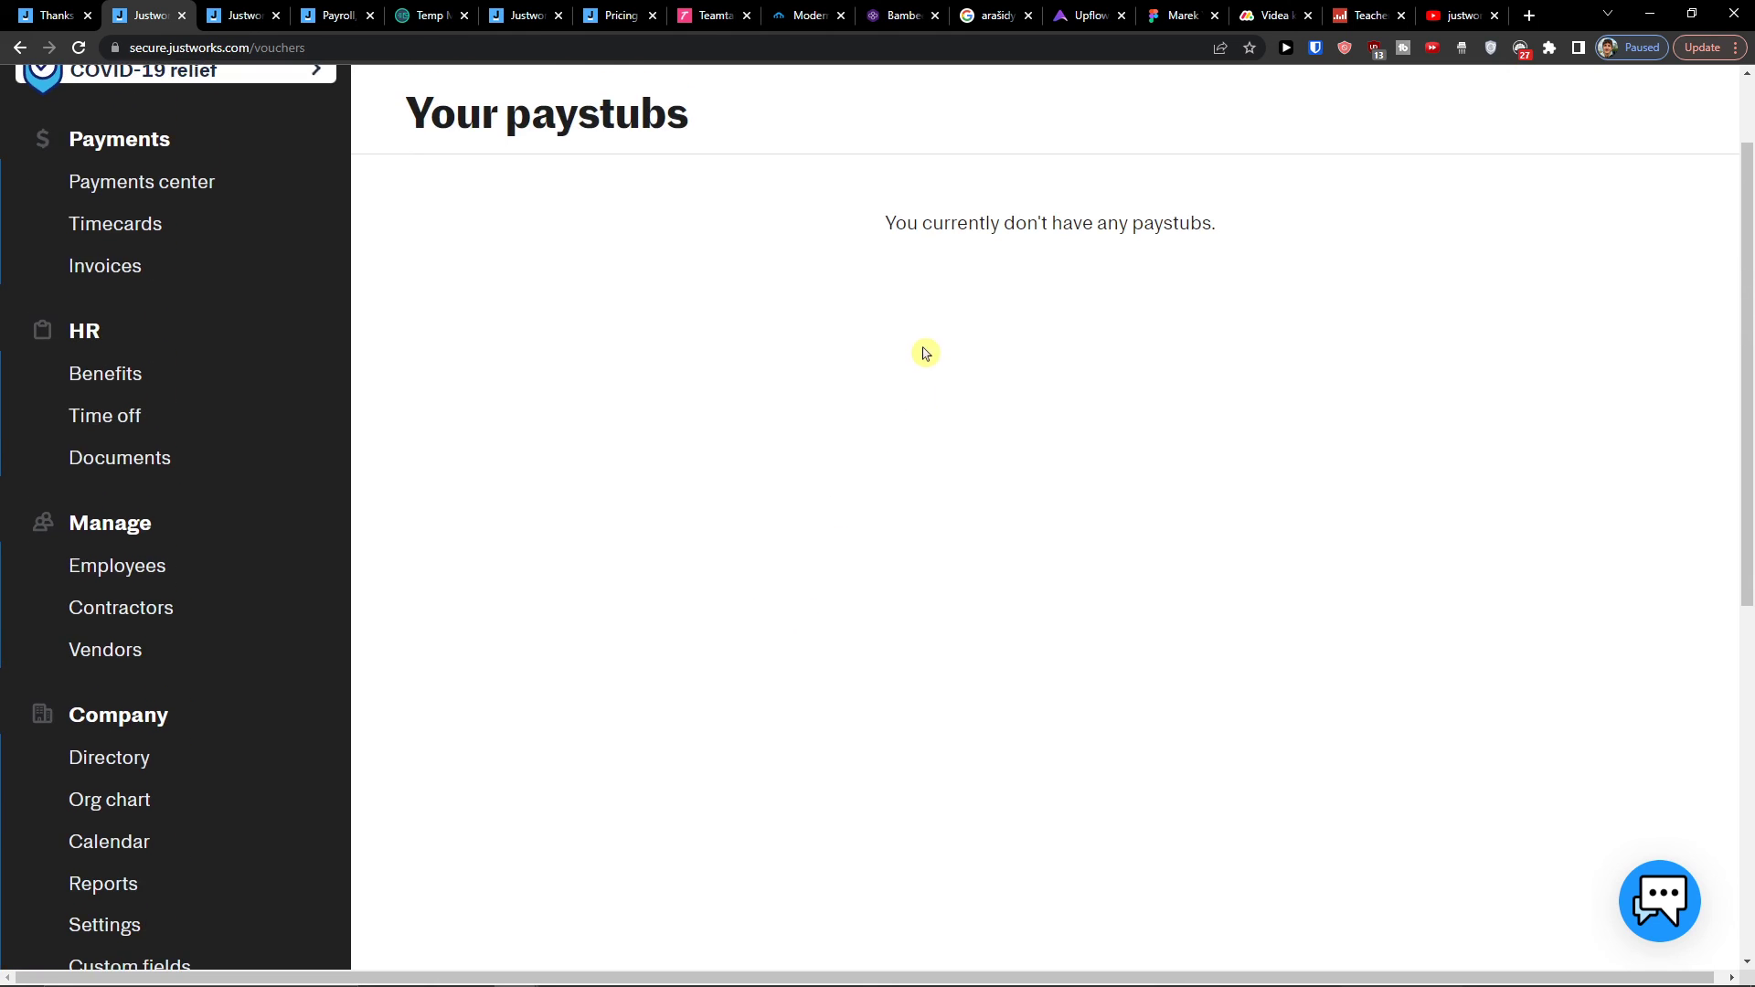
scroll(508, 456, down, 6)
click(47, 605)
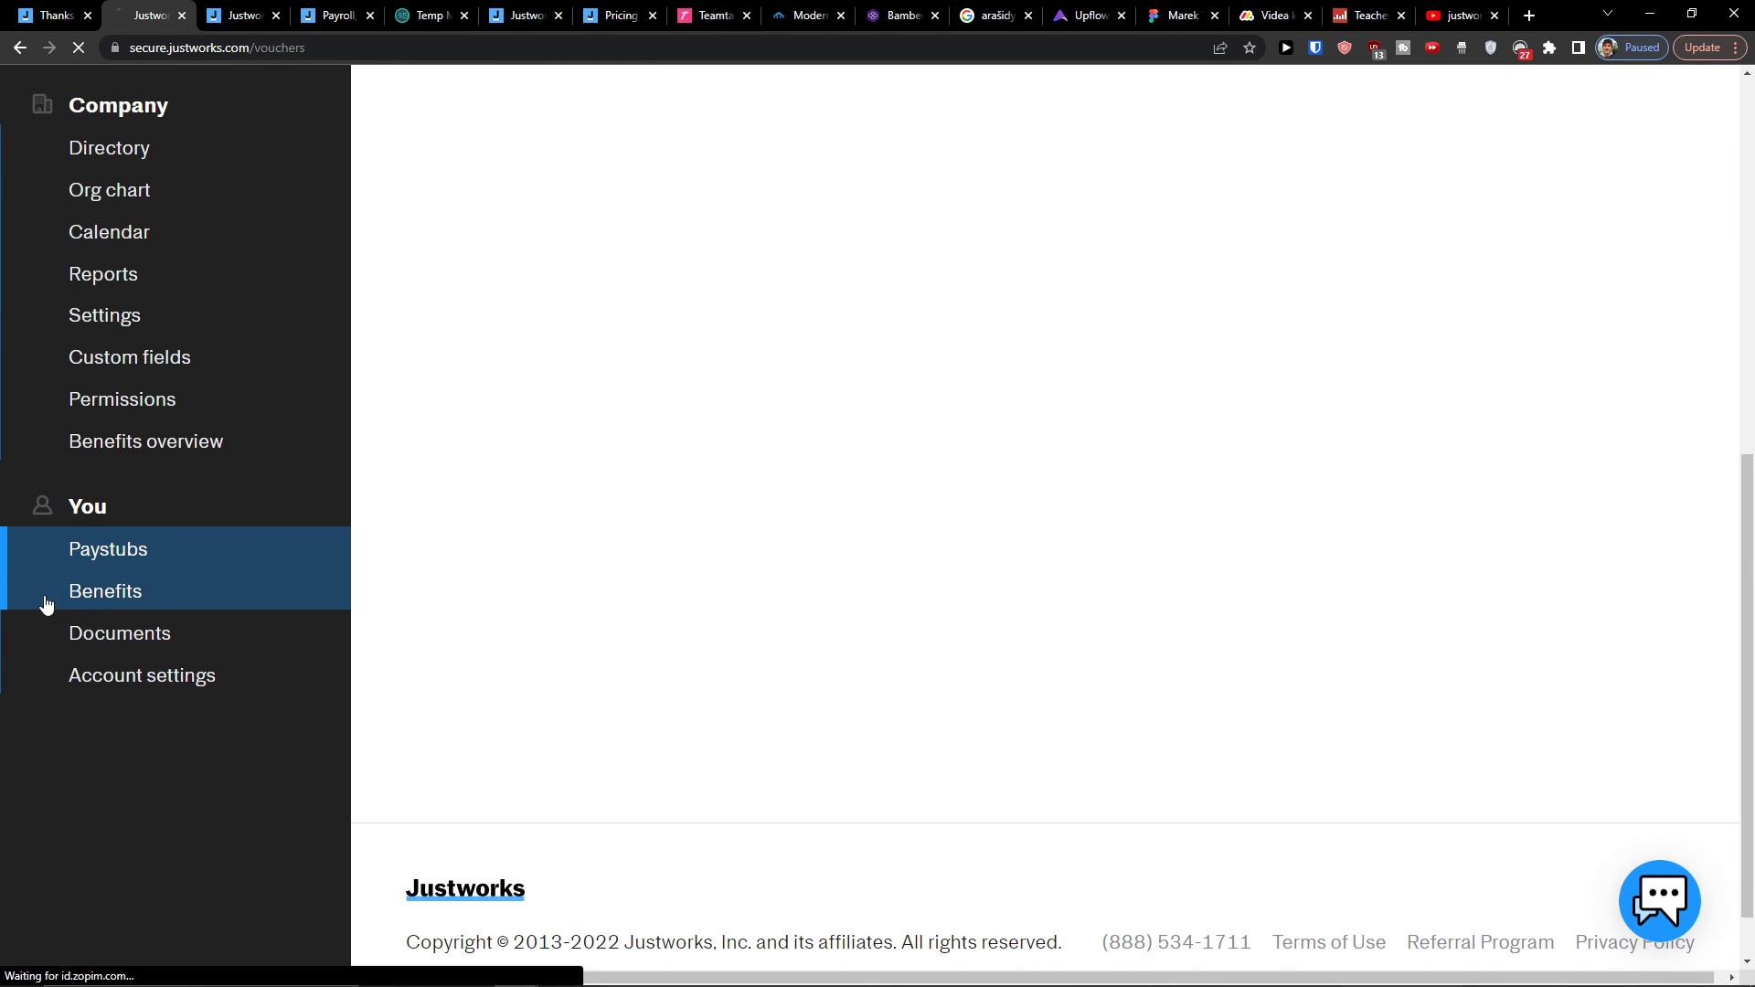
scroll(700, 599, down, 6)
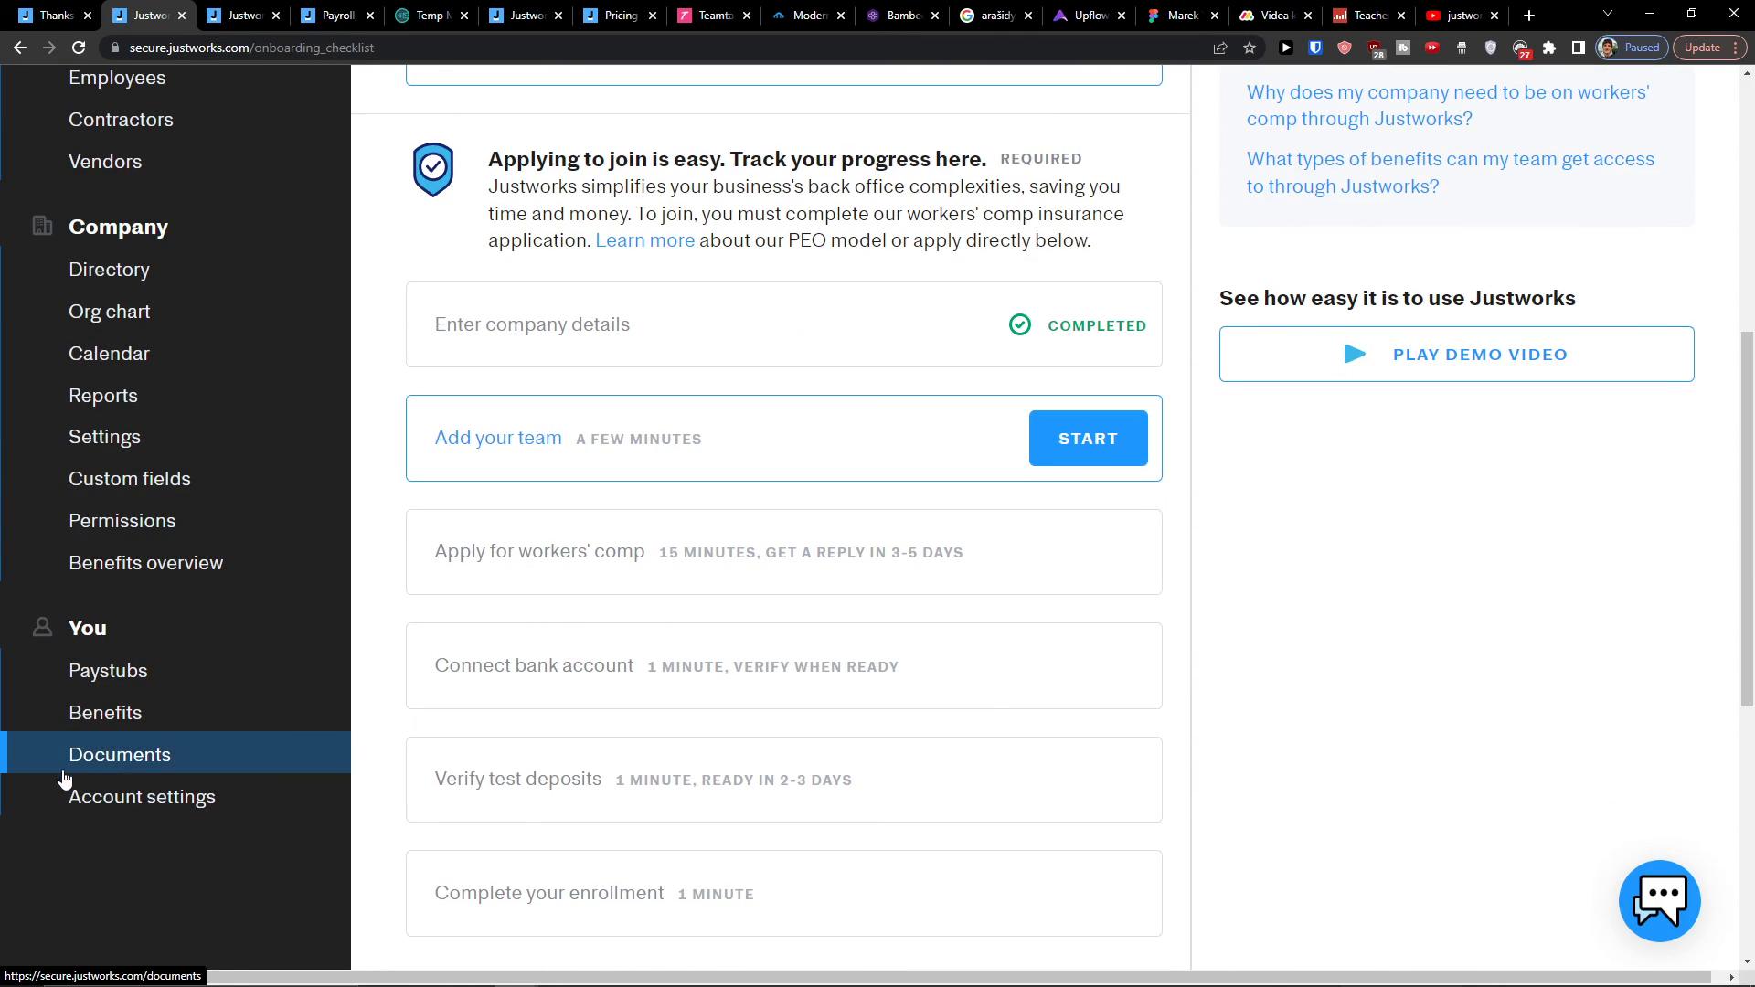
scroll(72, 805, up, 6)
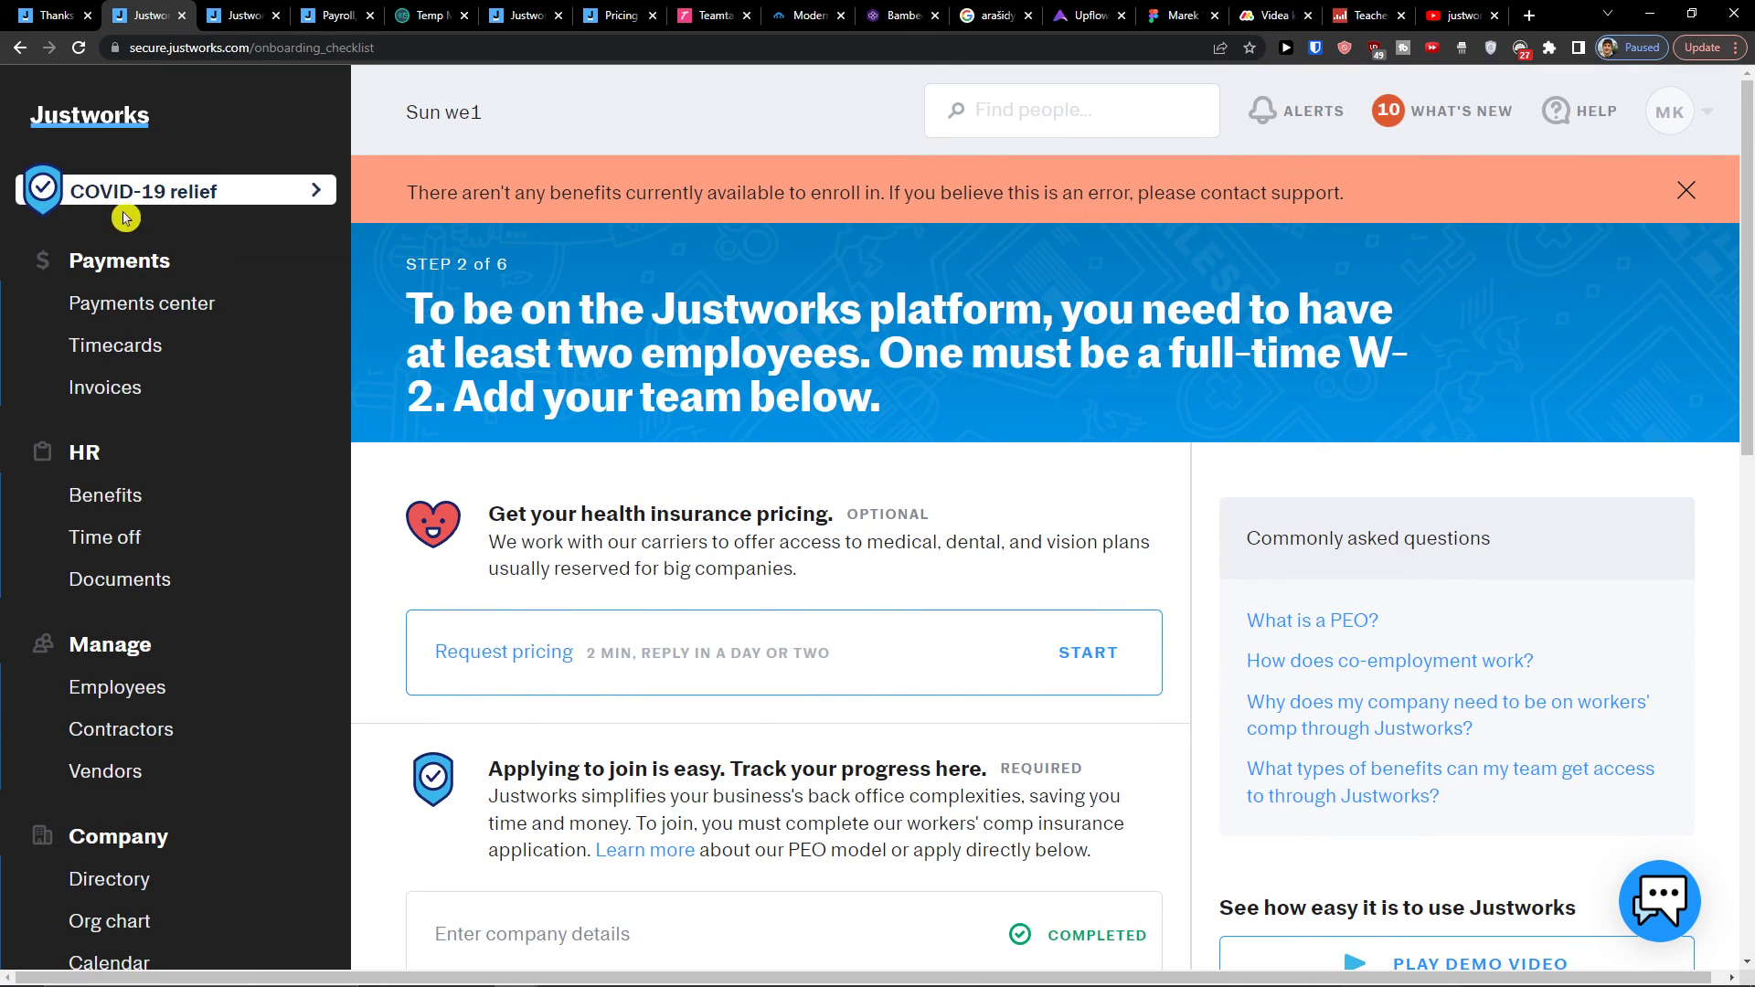
Step: Return to the home page's onboarding checklist at Step 2 of 6
click(128, 125)
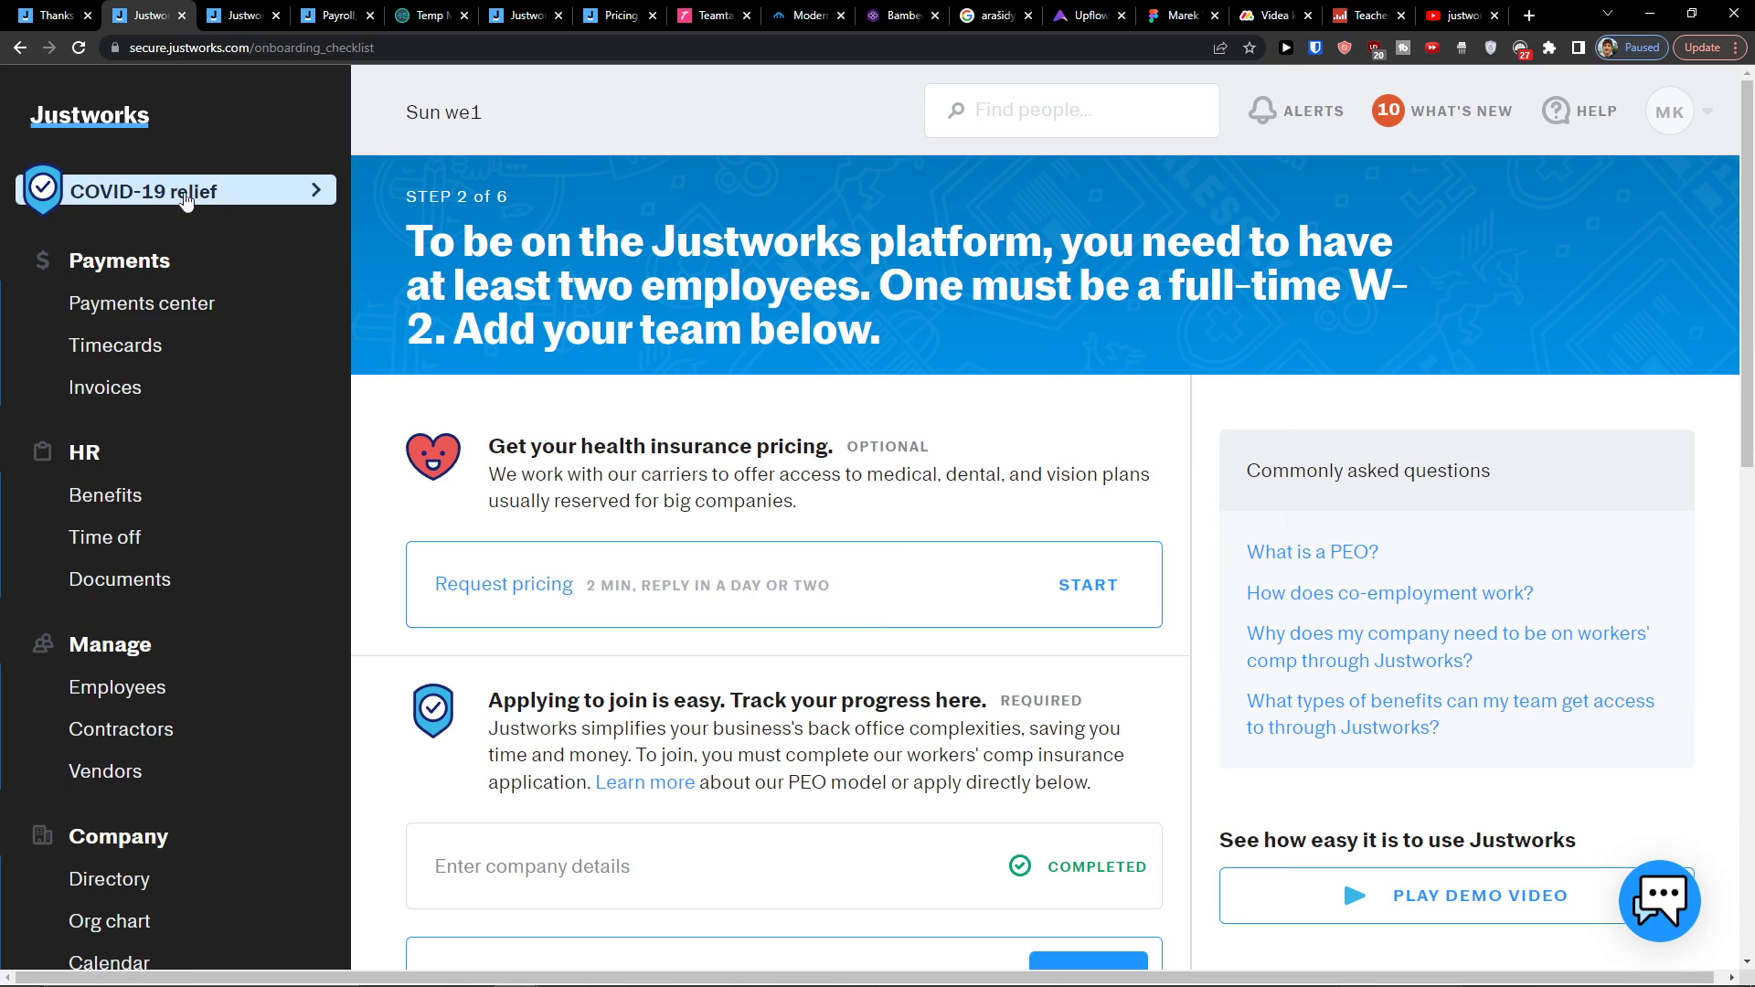
scroll(816, 540, down, 6)
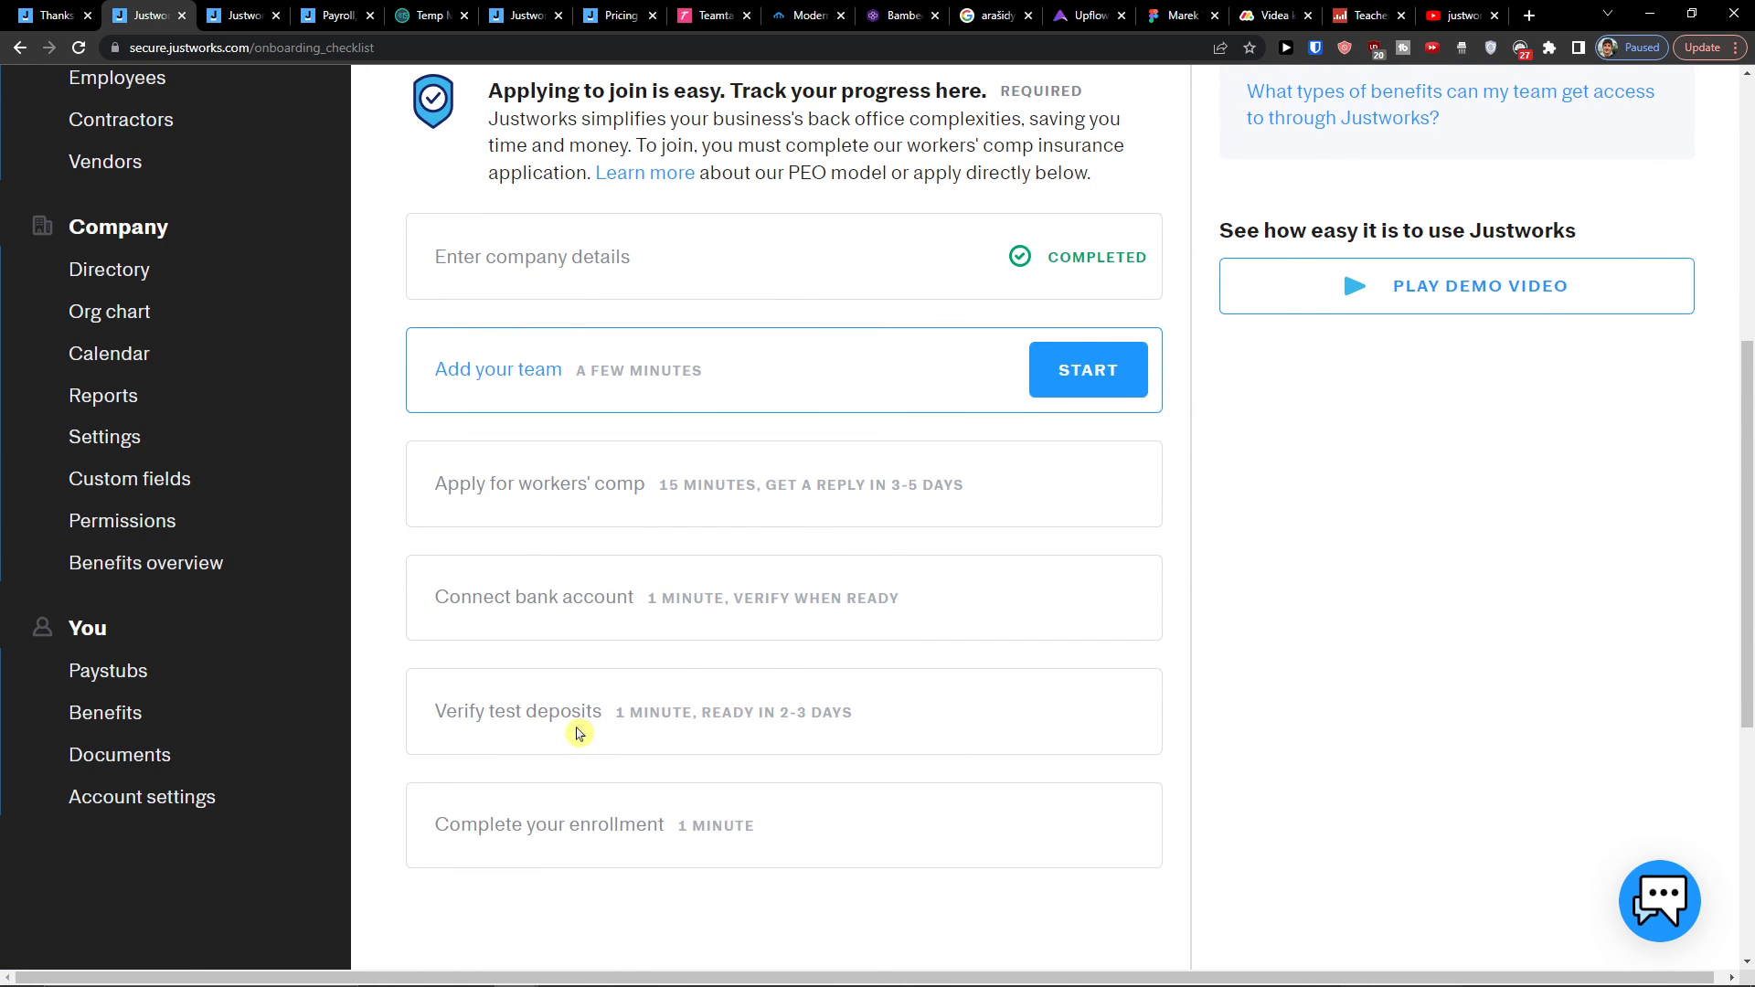
scroll(547, 718, up, 7)
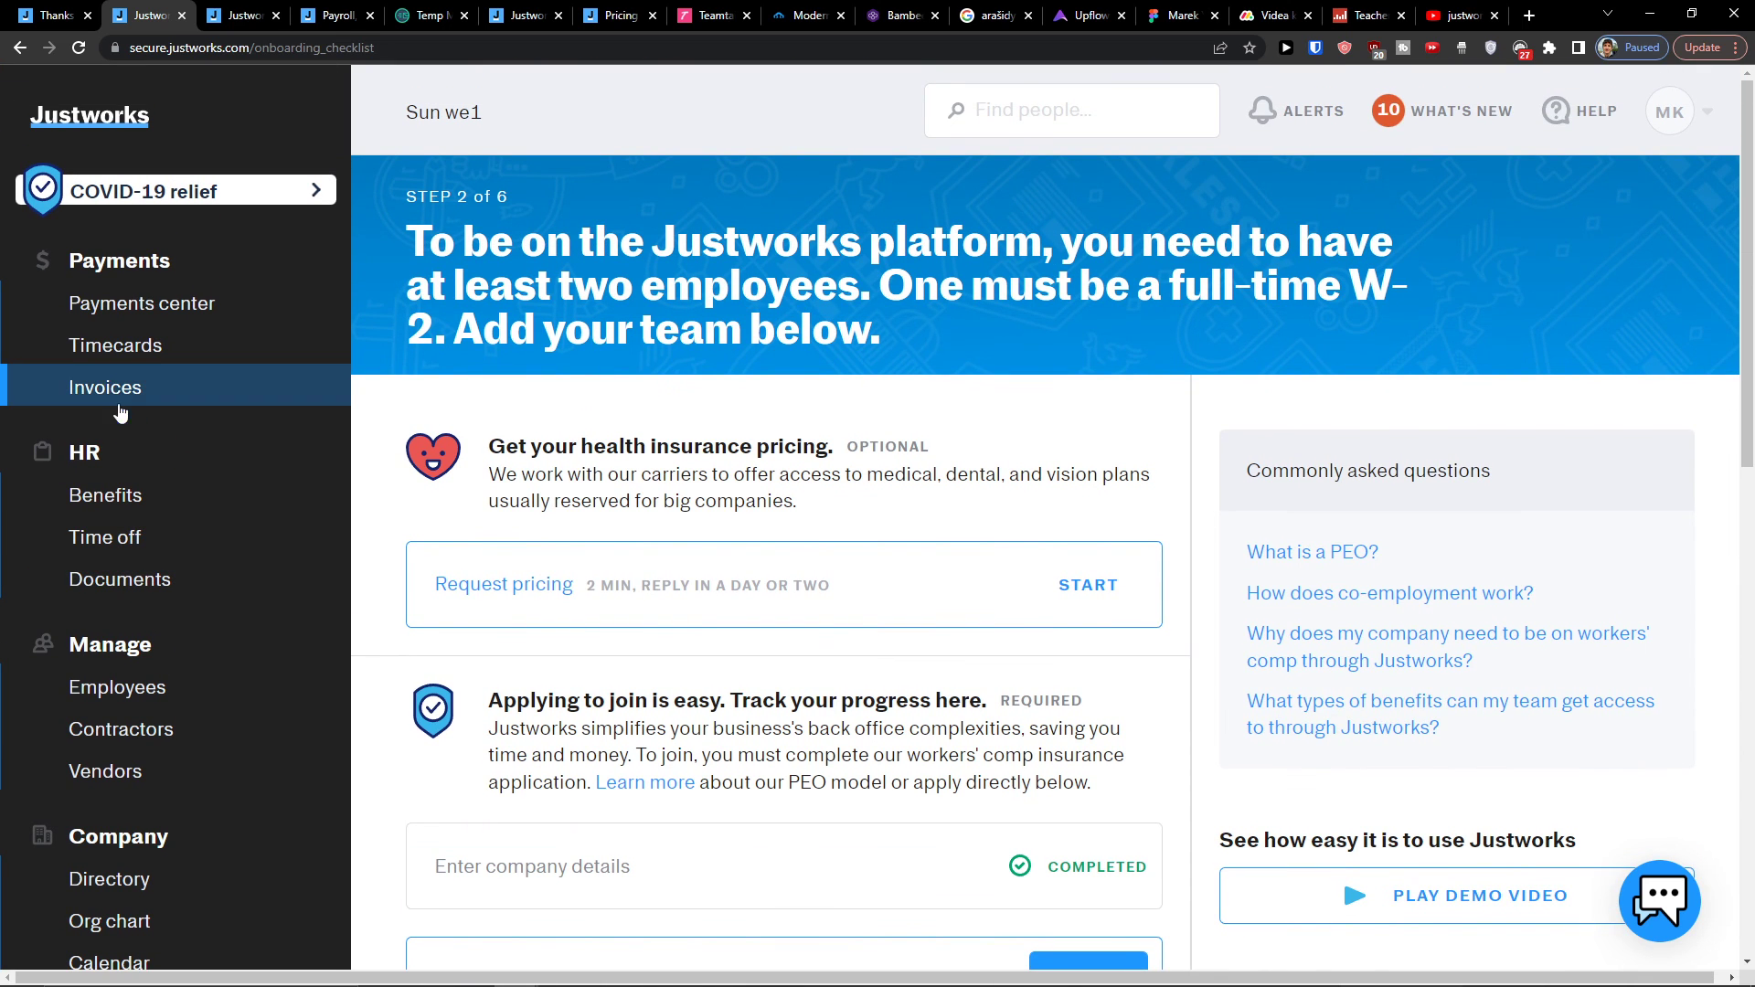
Step: Look over the company invoices page and then the timecards page
click(120, 411)
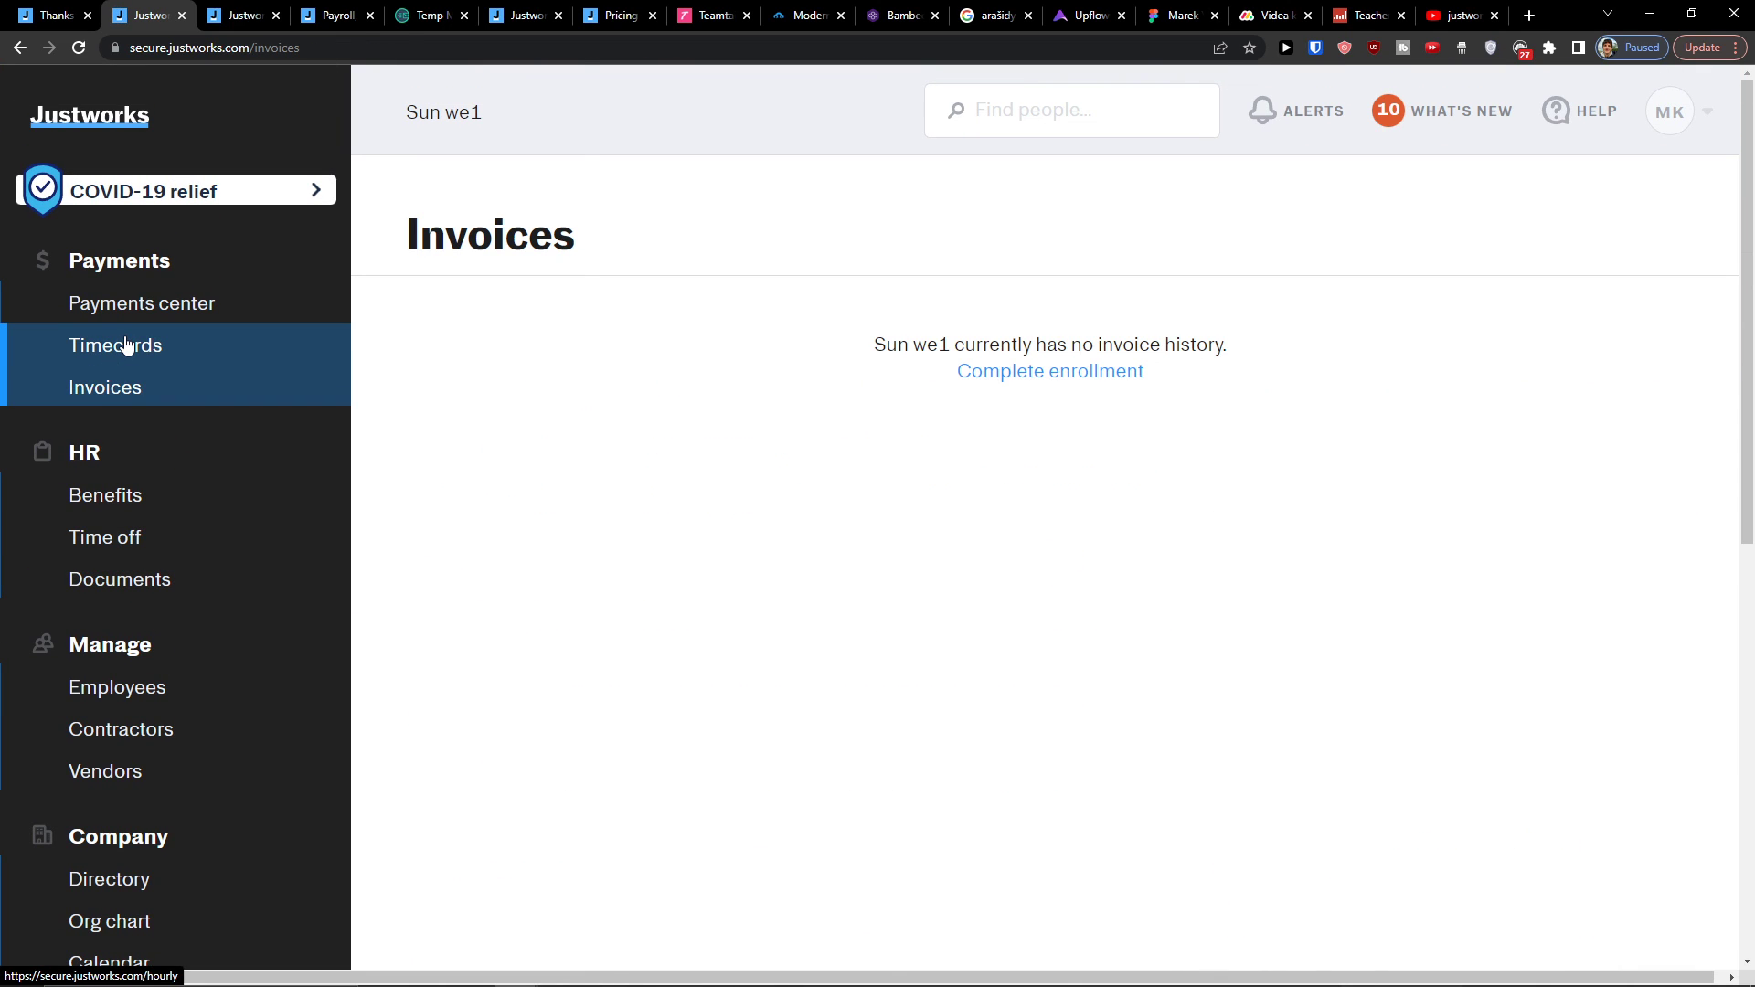
click(128, 345)
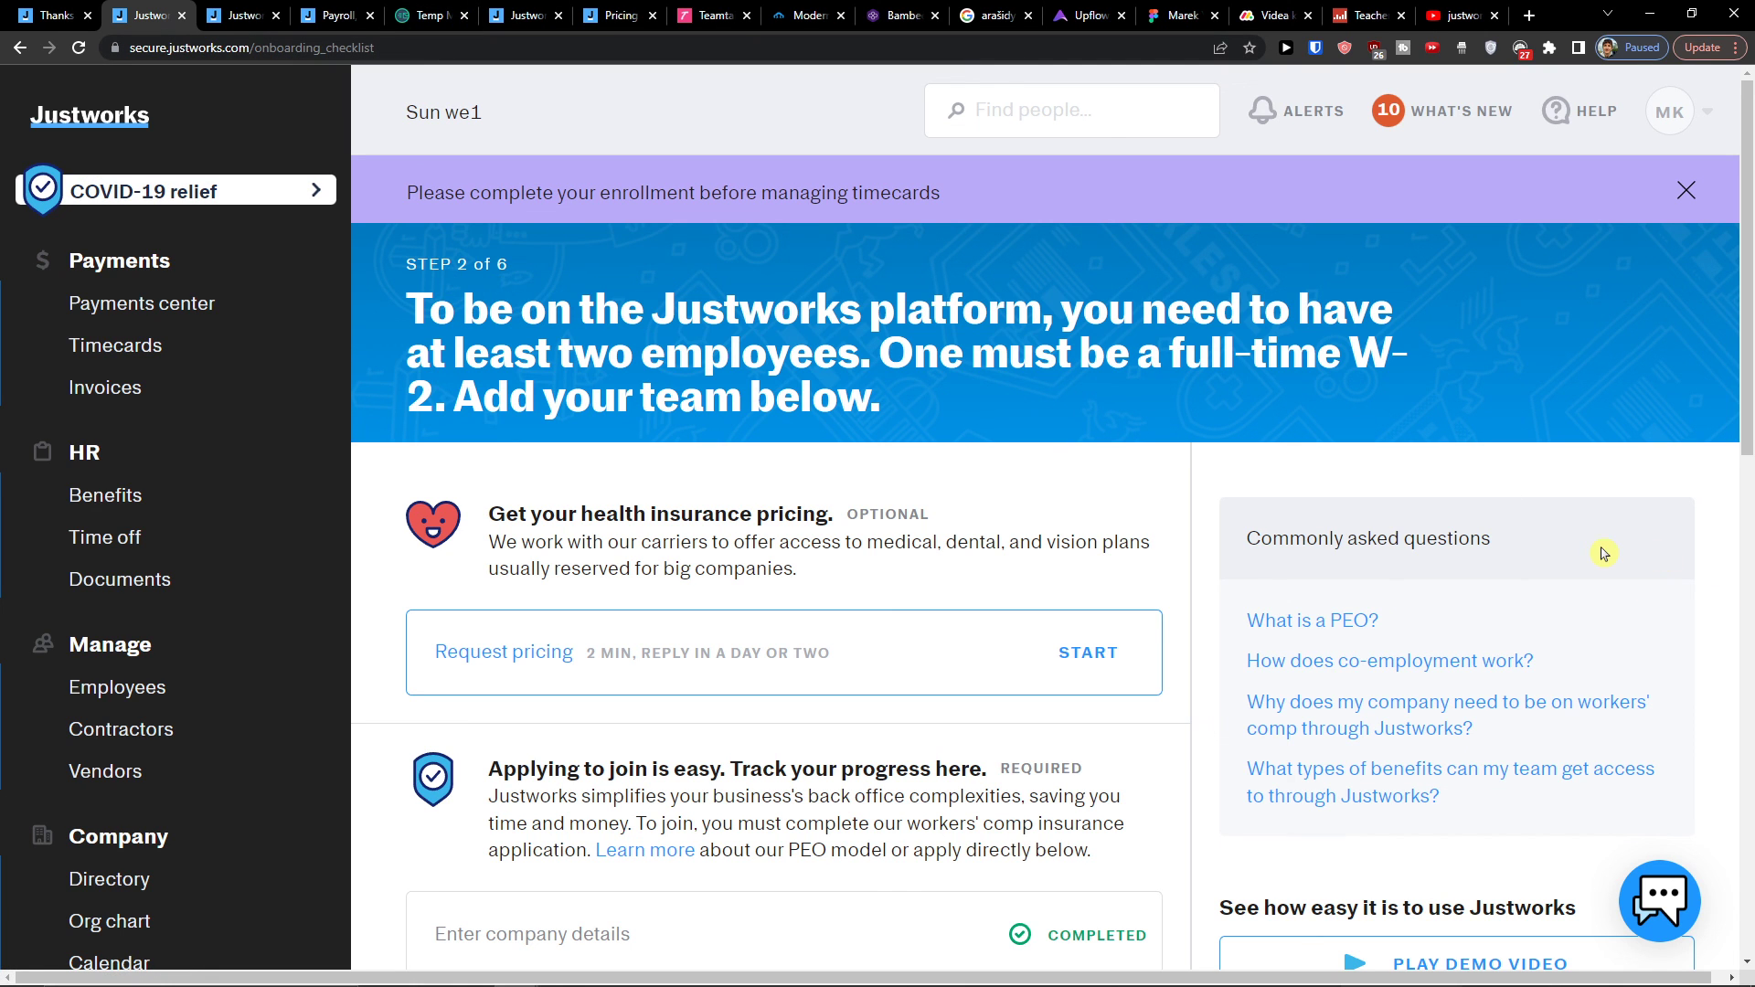
scroll(1436, 558, down, 4)
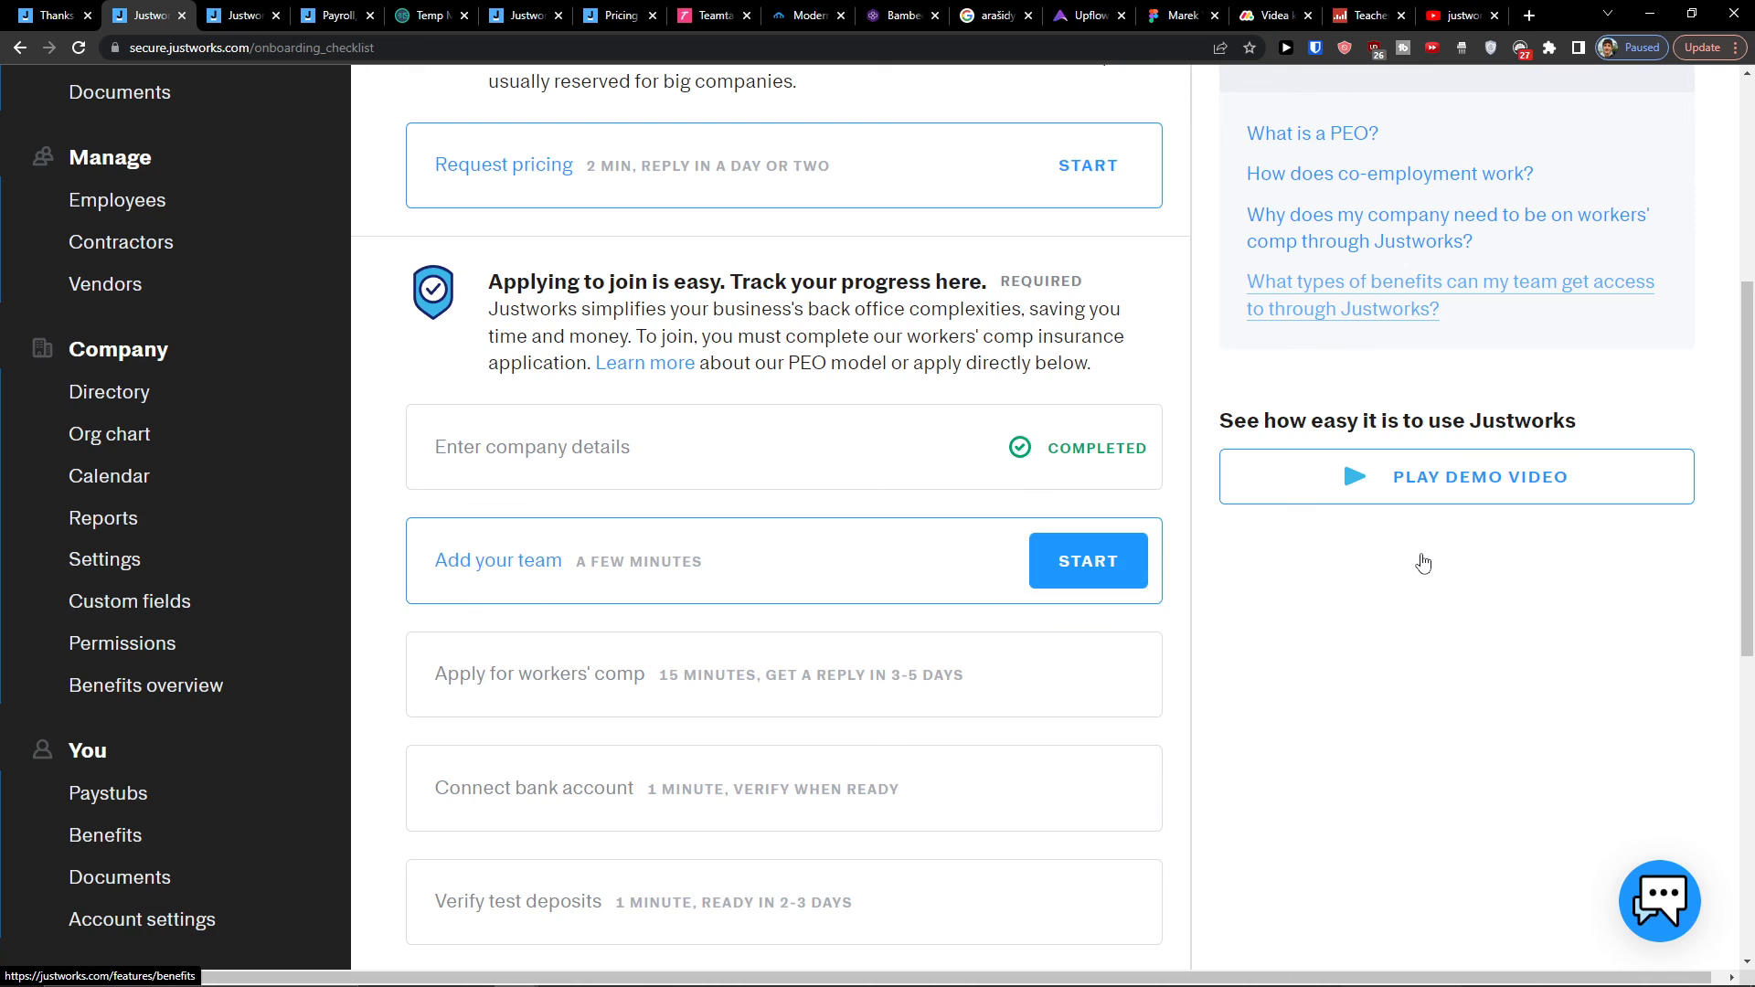
scroll(1425, 560, up, 4)
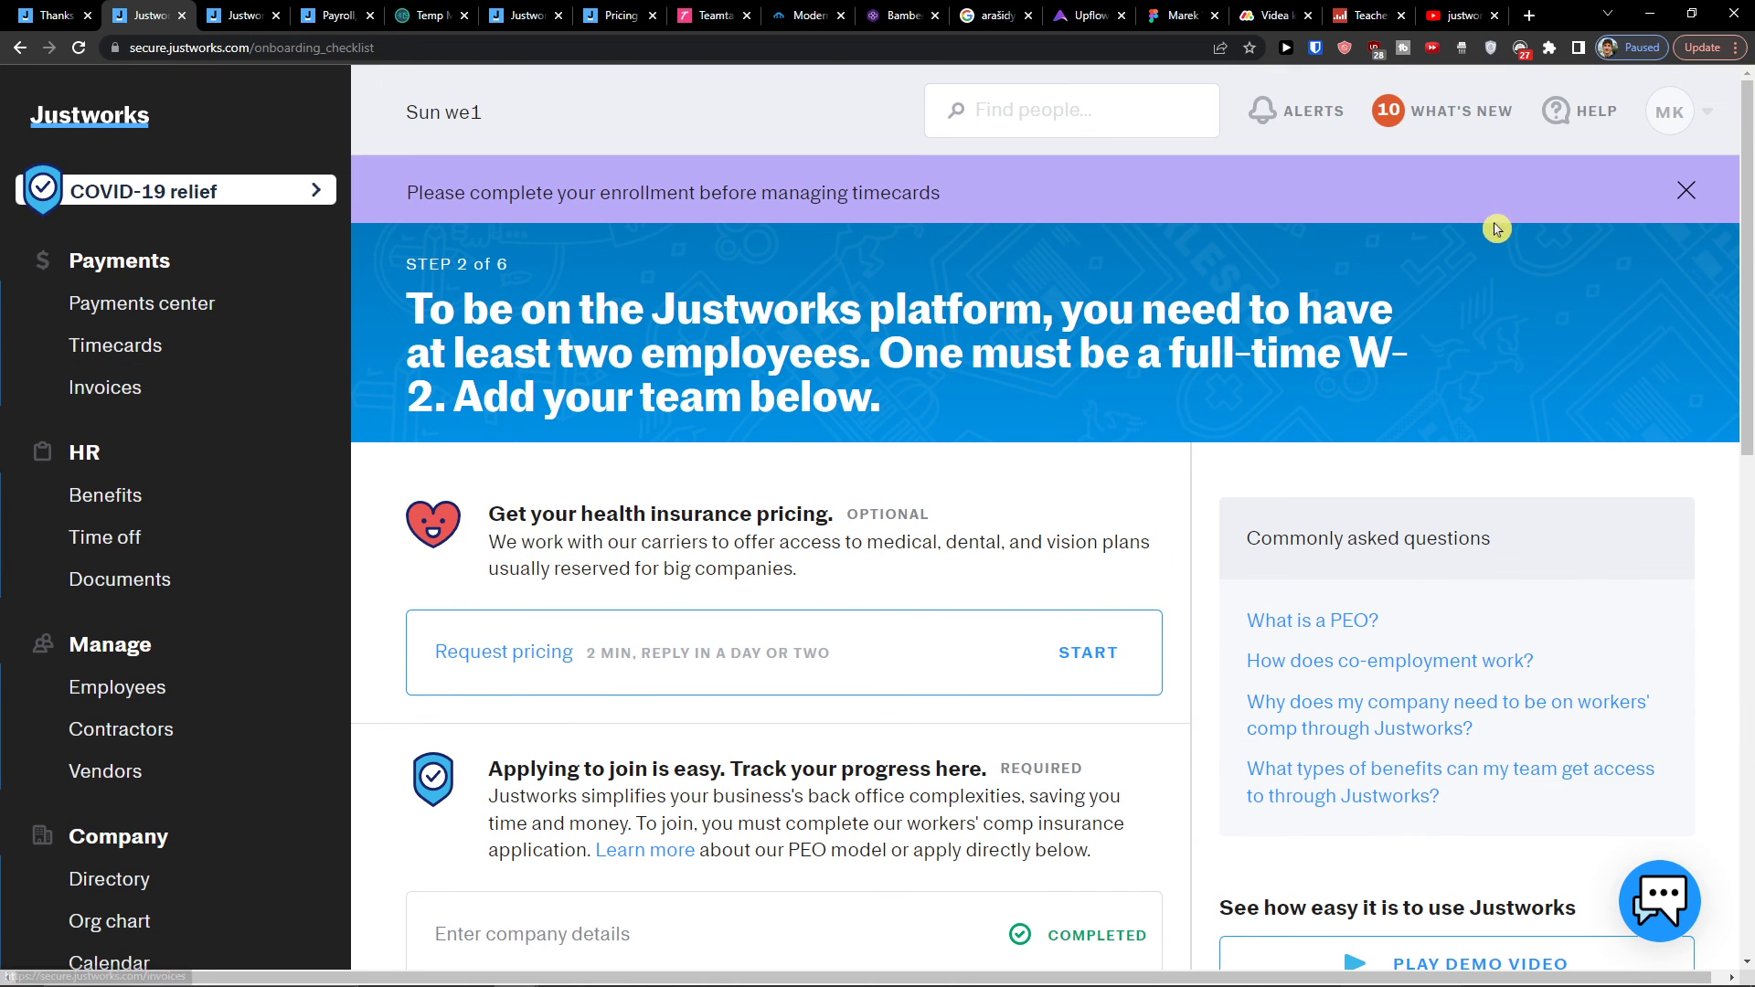
Step: Check account settings from the MK avatar menu, then go to the Payments center
click(1672, 116)
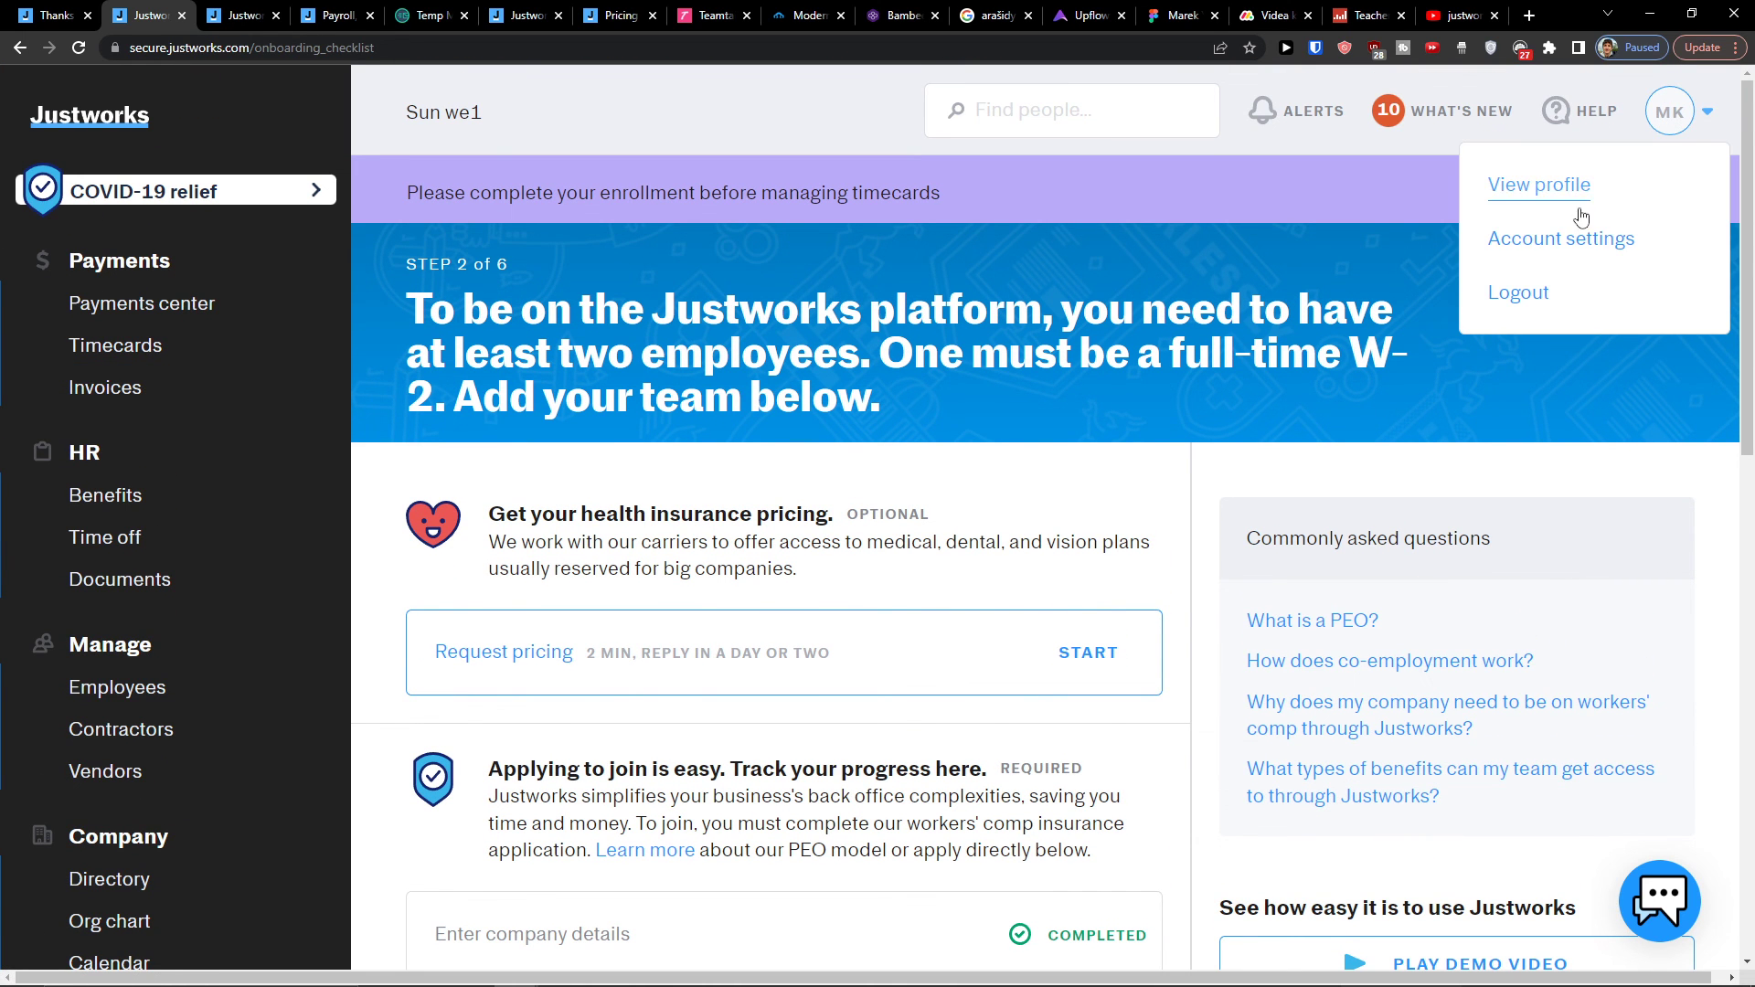
click(1548, 239)
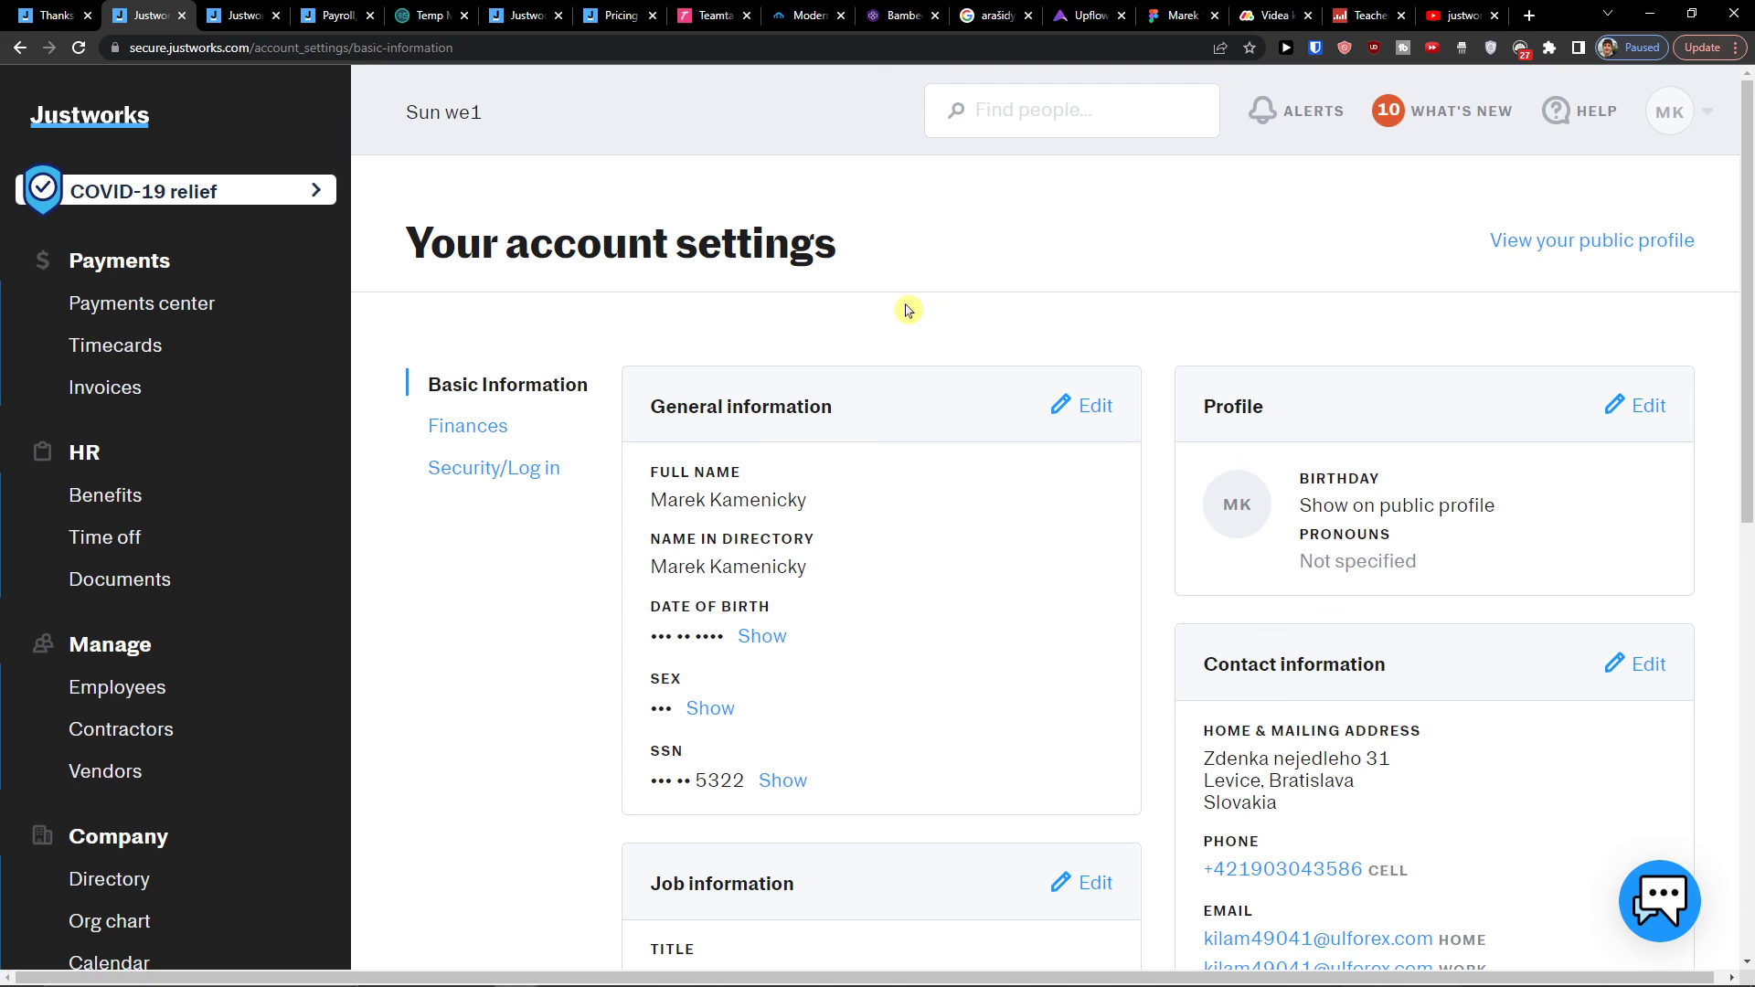
scroll(894, 313, down, 2)
scroll(16, 157, up, 1)
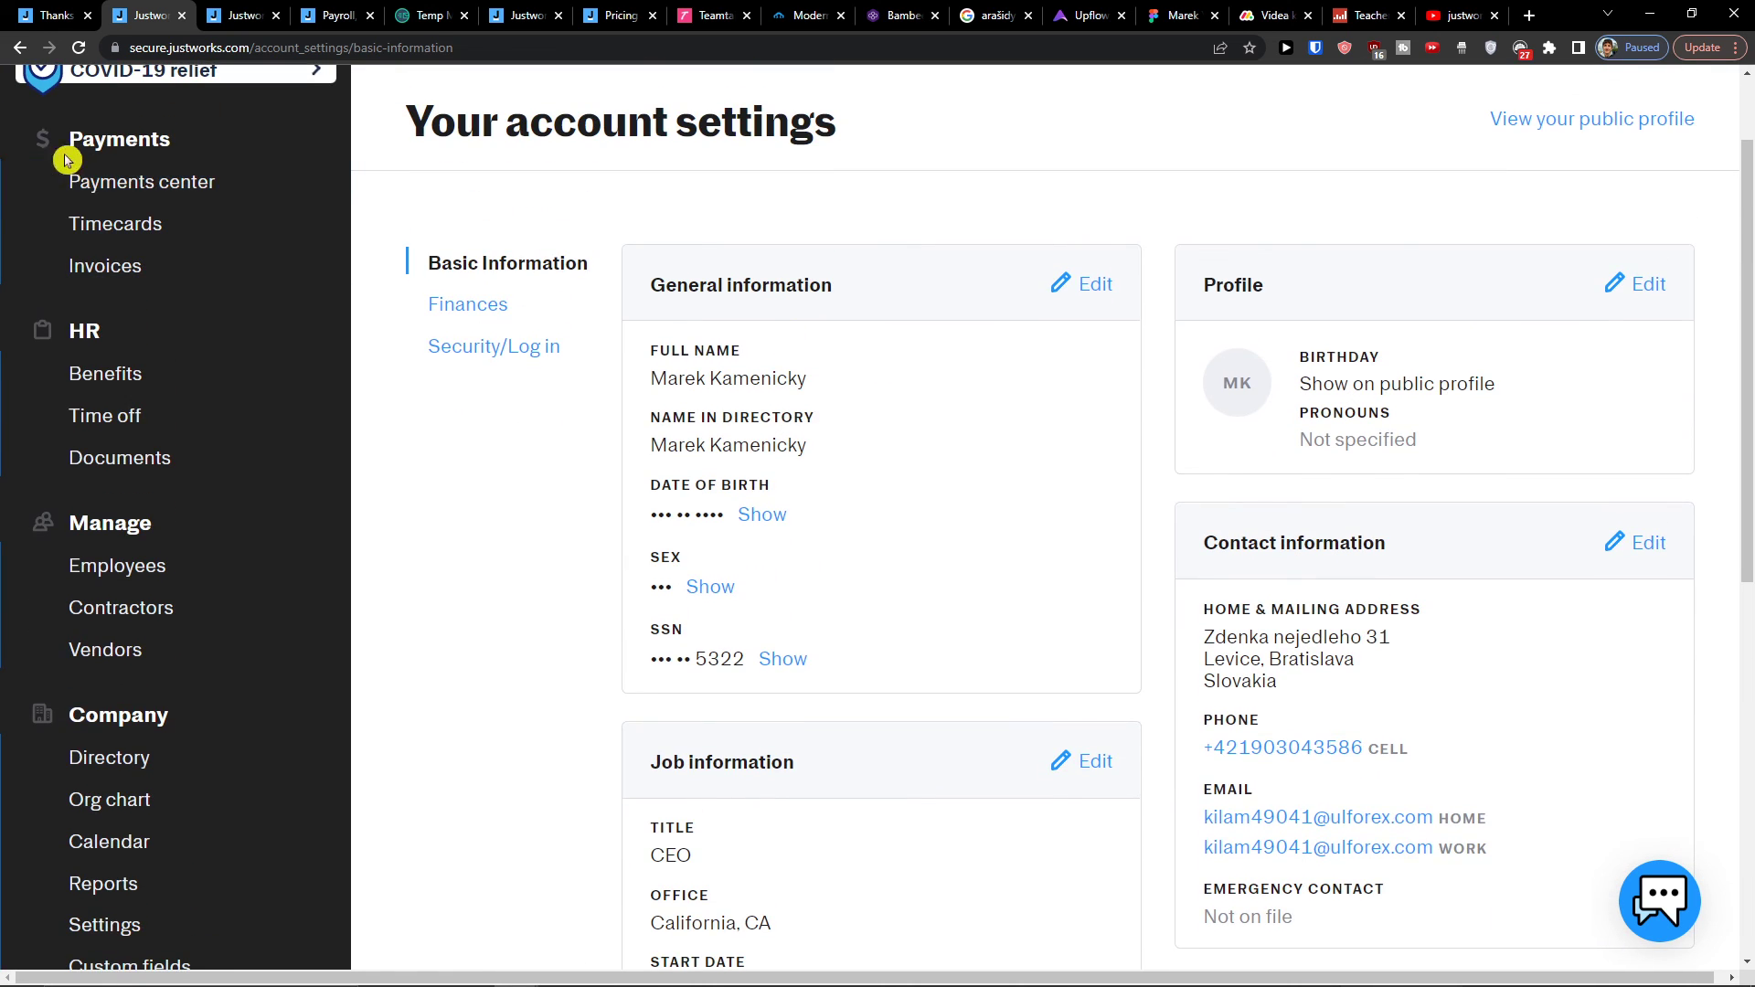
click(147, 186)
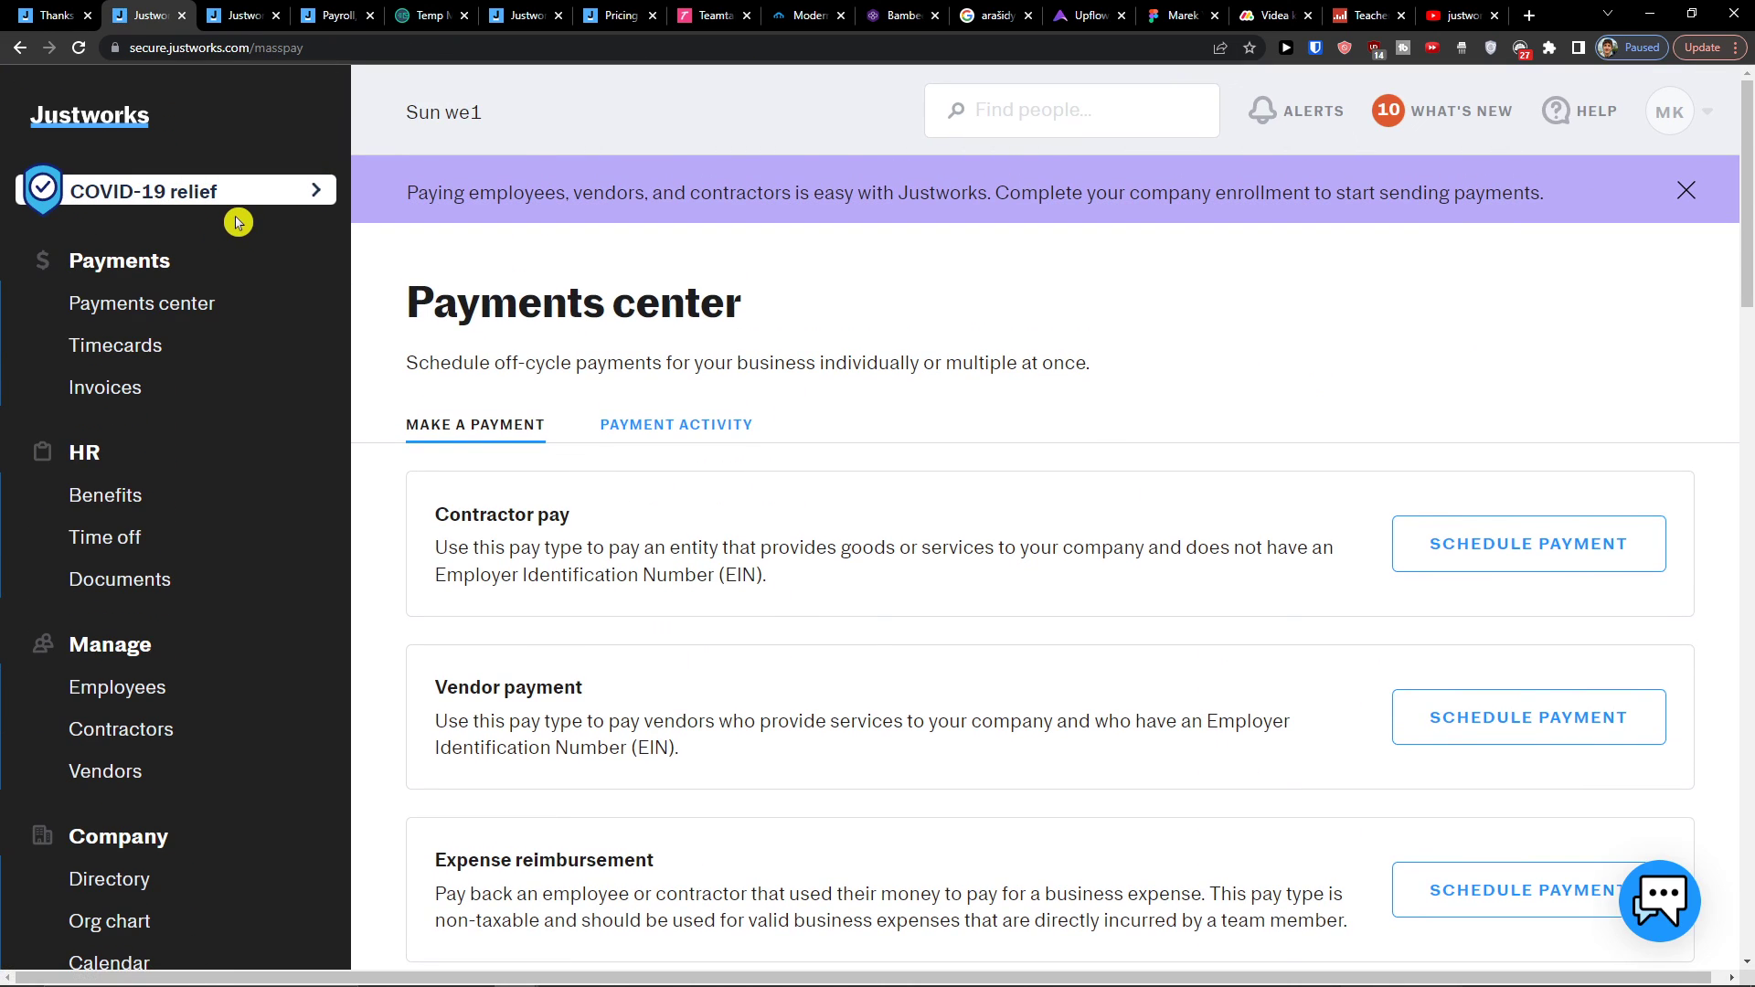